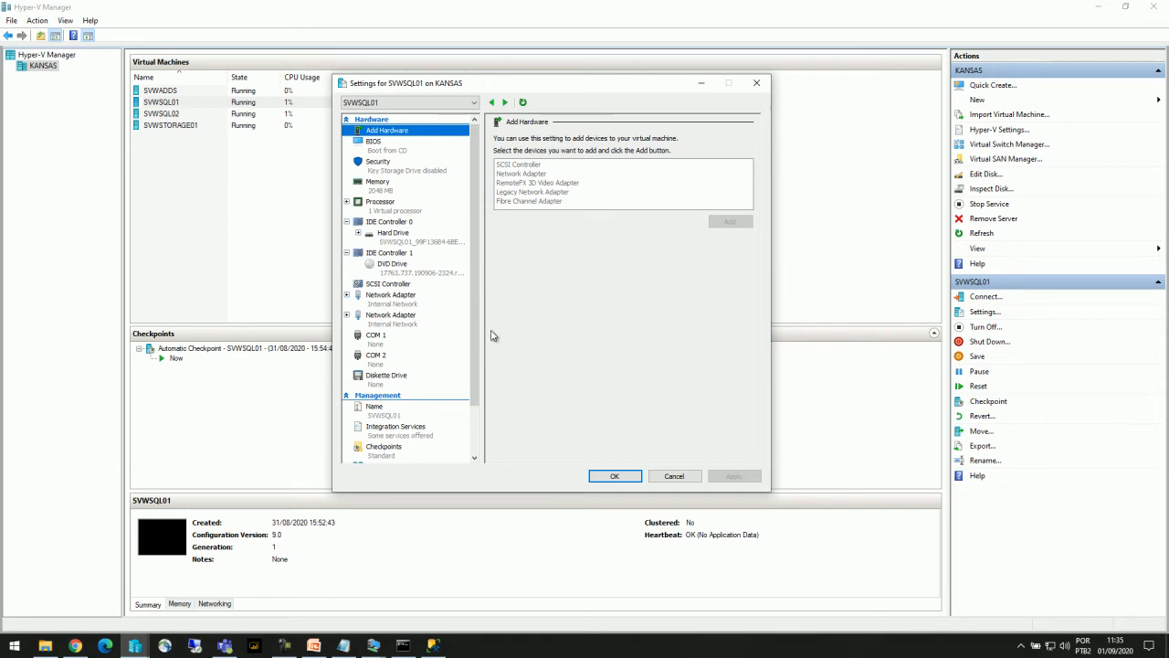
Mount the SQLServer2019-x64-ENU-Dev image from the SQL Server\Isos\SQL 2019 folder in SVWSQL01's DVD drive and save the settings
{"action": "left_click", "coordinate": [408, 270]}
{"action": "left_click", "coordinate": [722, 249]}
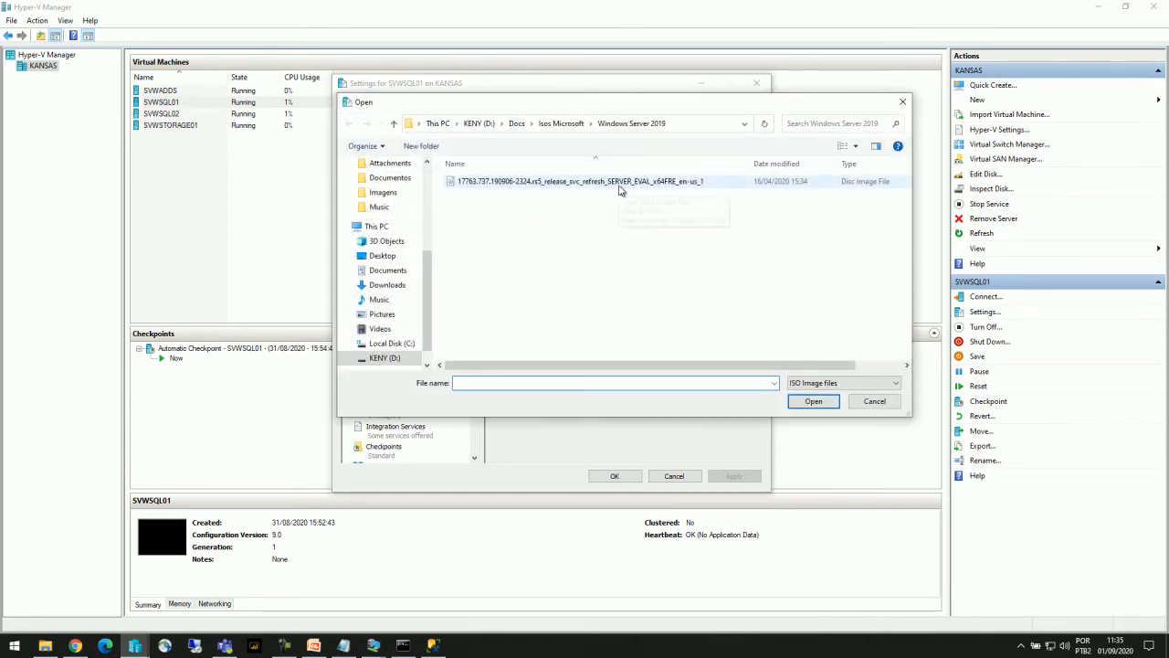
{"action": "left_click", "coordinate": [516, 125]}
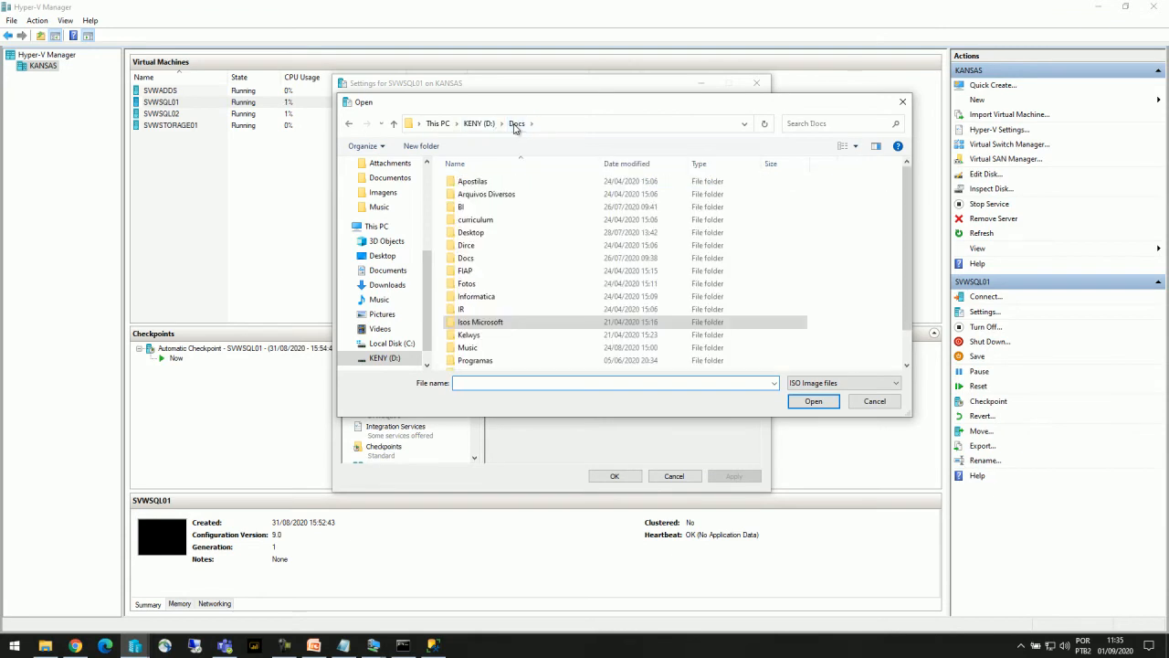
{"action": "double_click", "coordinate": [484, 320]}
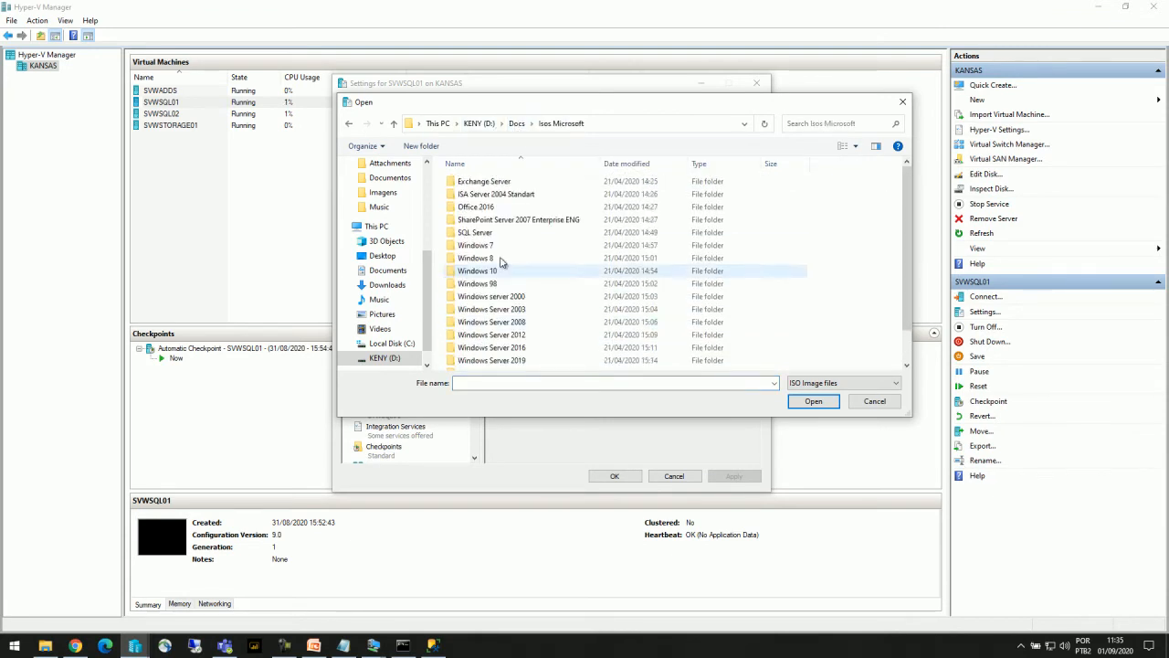
{"action": "scroll", "coordinate": [516, 336], "scroll_direction": "down", "scroll_amount": 1}
{"action": "scroll", "coordinate": [507, 292], "scroll_direction": "up", "scroll_amount": 1}
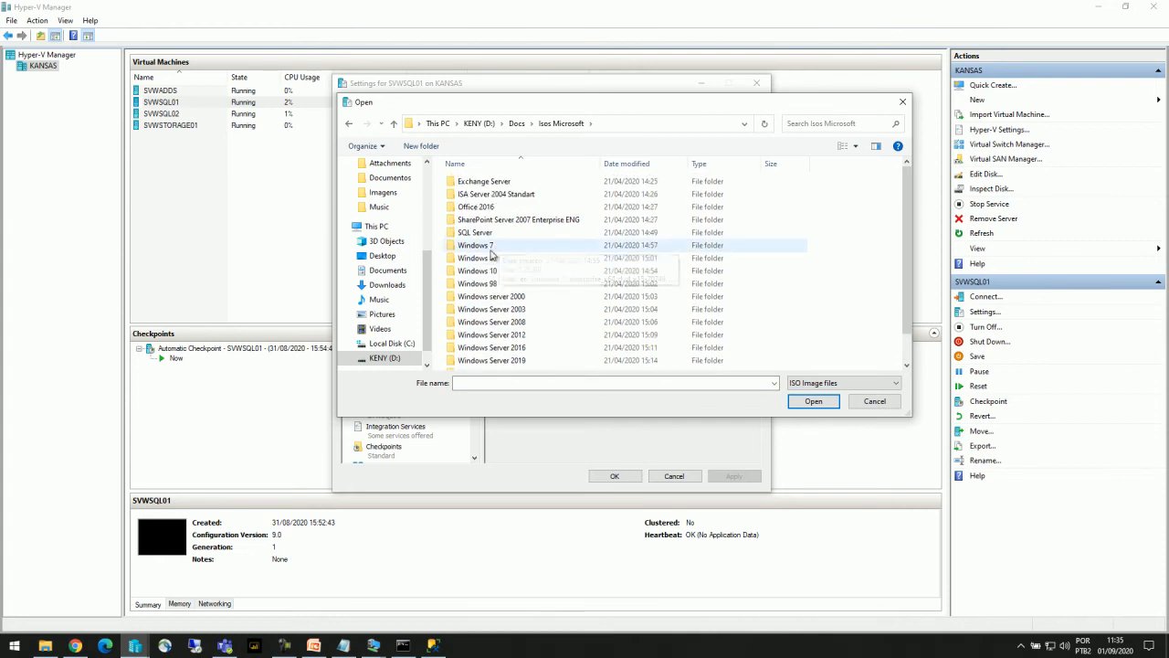
{"action": "double_click", "coordinate": [487, 233]}
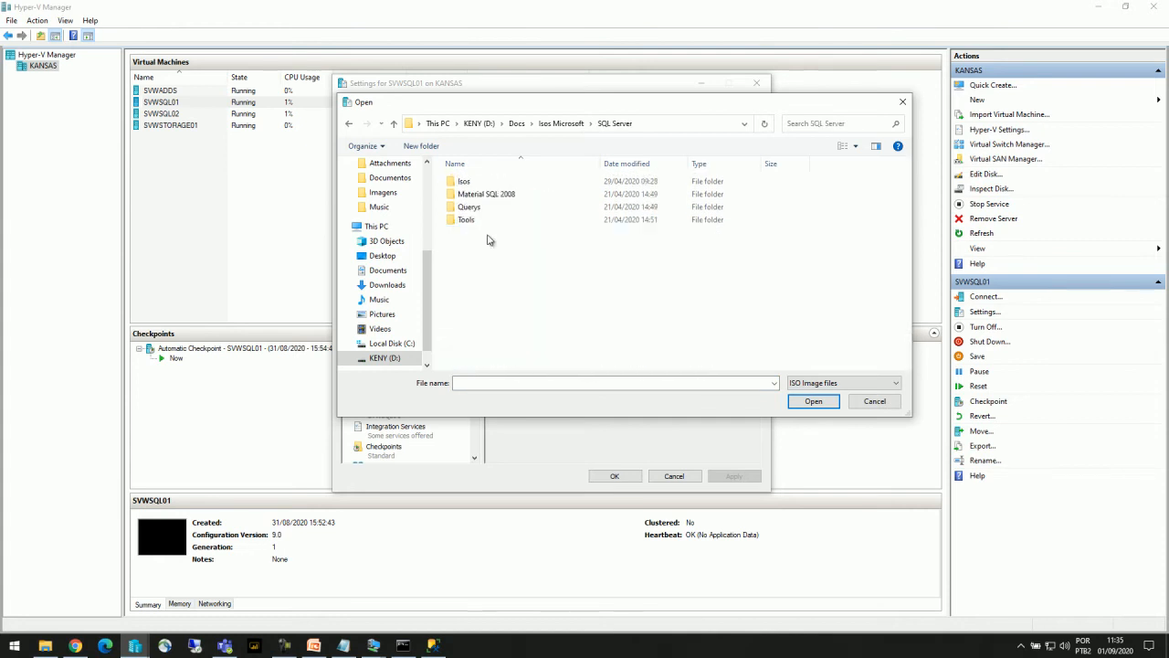
{"action": "double_click", "coordinate": [478, 184]}
{"action": "double_click", "coordinate": [504, 271]}
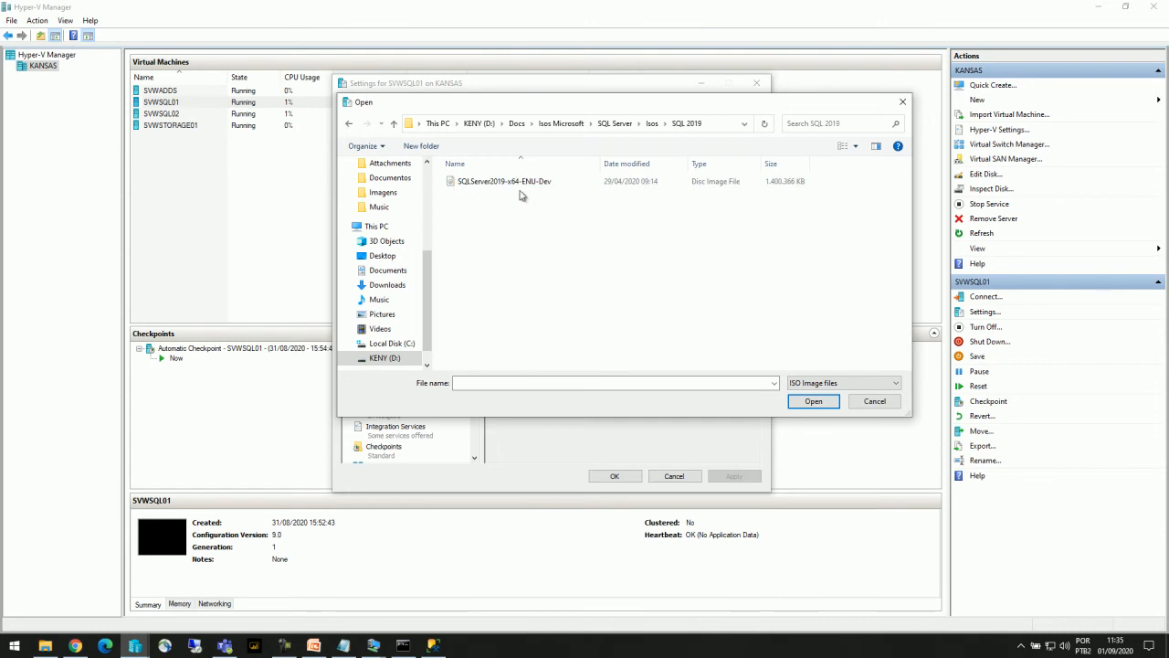
{"action": "double_click", "coordinate": [505, 185]}
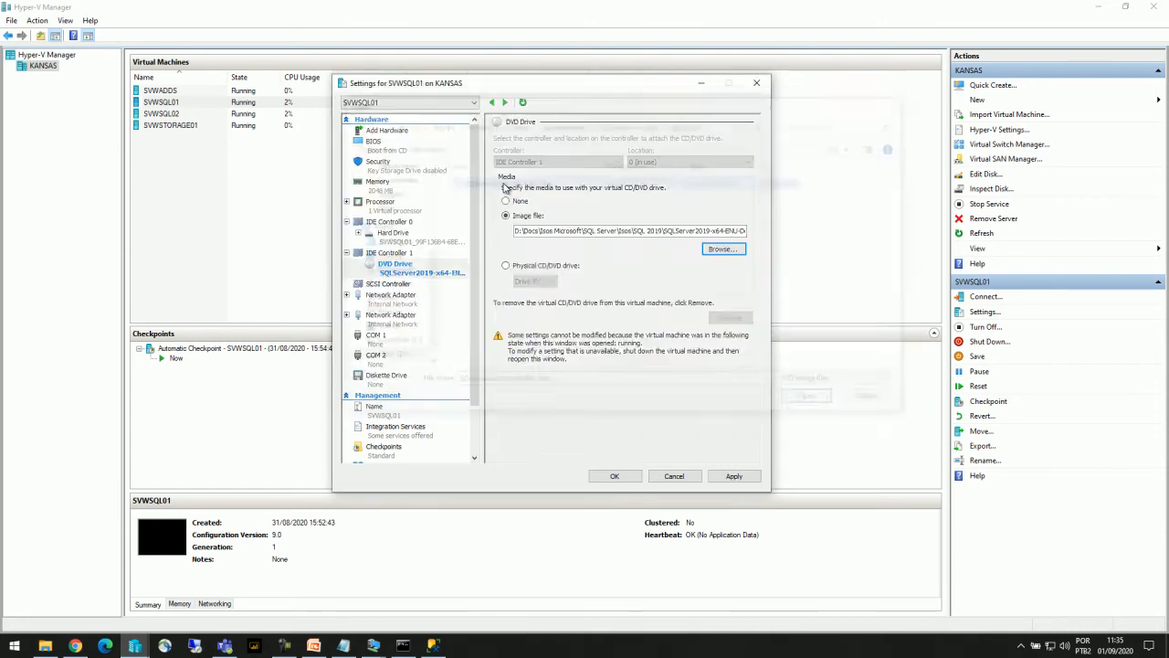
{"action": "left_click", "coordinate": [615, 476]}
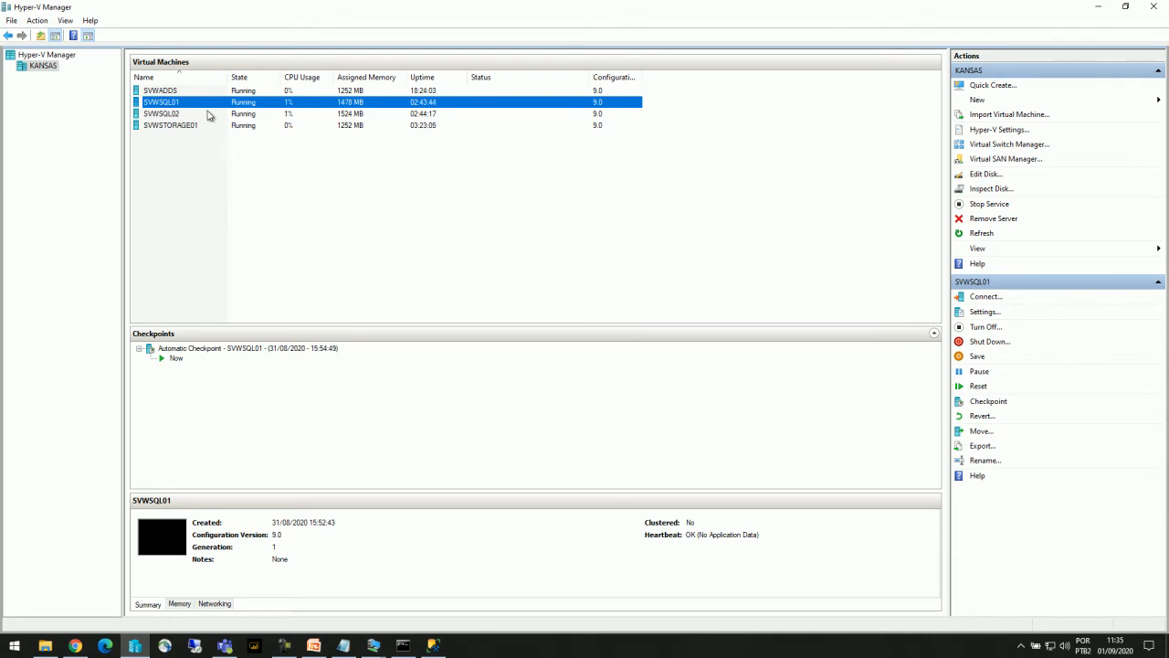
Mount the SQLServer2019-x64-ENU-Dev image from the SQL 2019 folder in the DVD drive of virtual machine SVWSQL02 and save the settings
{"action": "left_click", "coordinate": [191, 125]}
{"action": "left_click", "coordinate": [187, 116]}
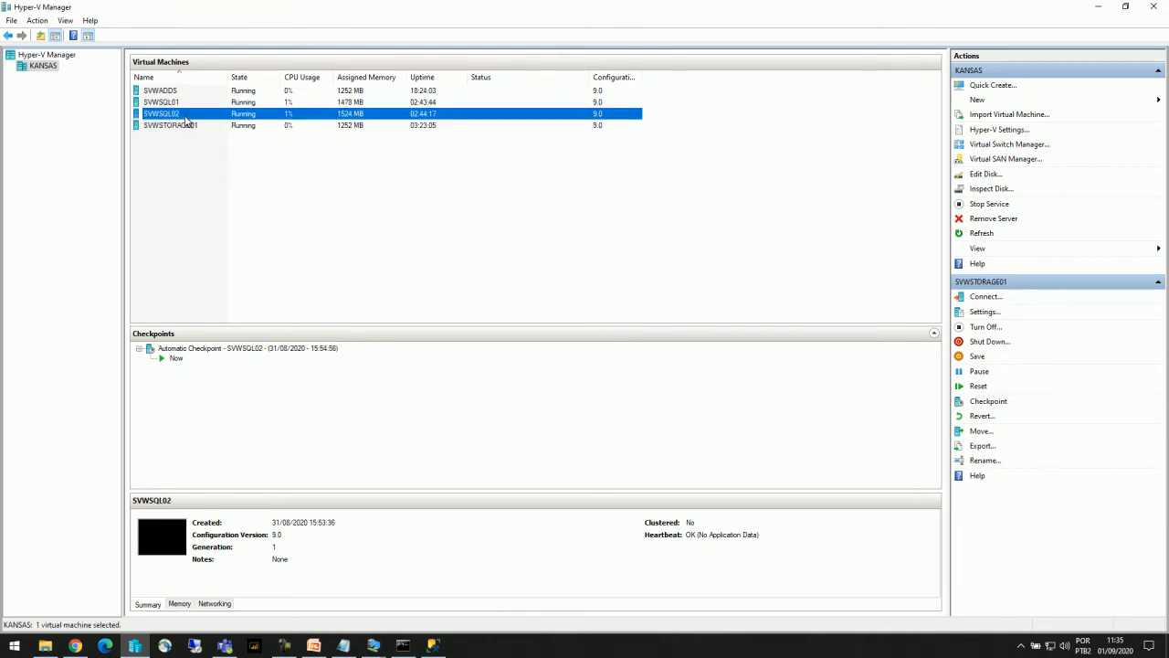
{"action": "right_click", "coordinate": [187, 116]}
{"action": "left_click", "coordinate": [224, 142]}
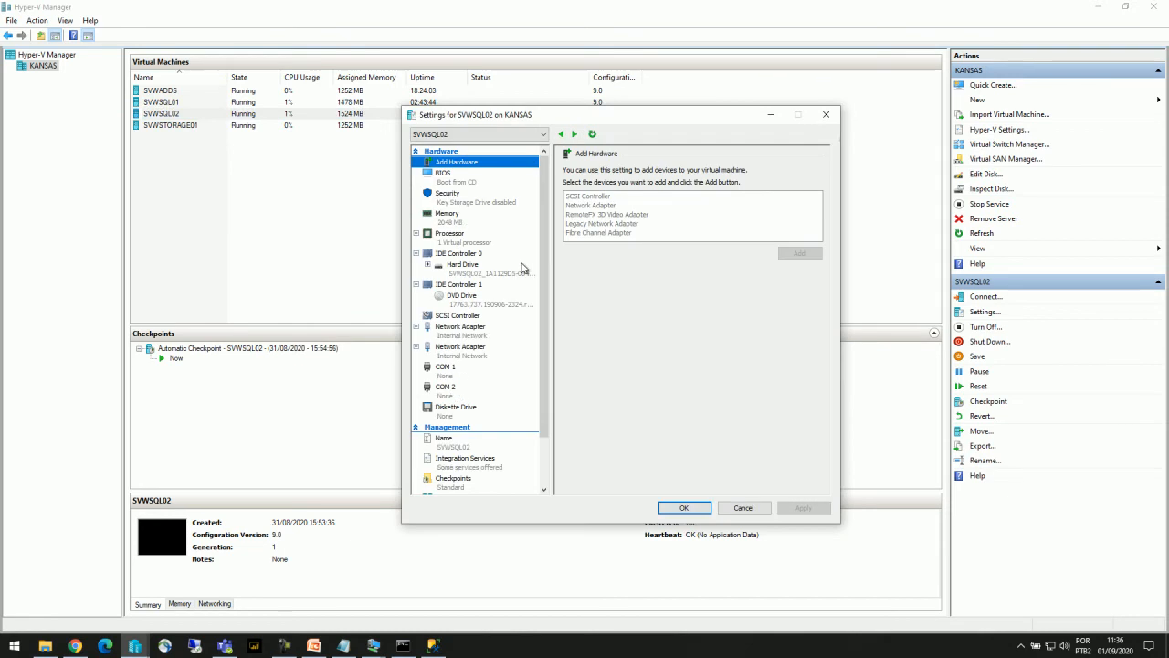
{"action": "left_click", "coordinate": [499, 302]}
{"action": "left_click", "coordinate": [793, 280]}
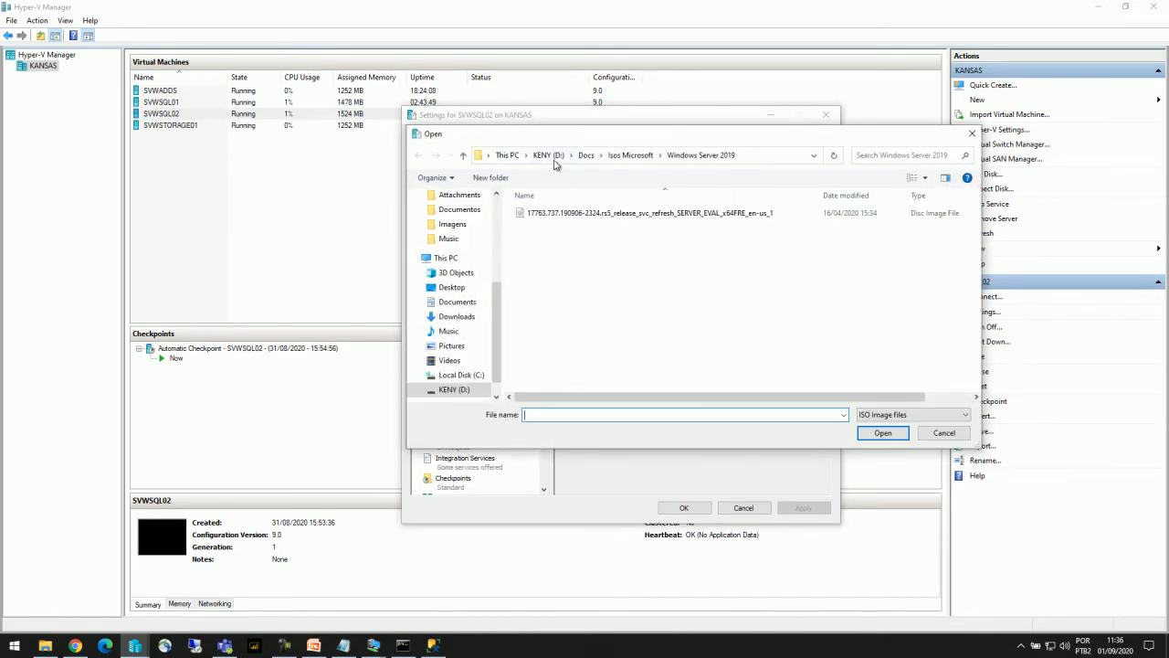
{"action": "left_click", "coordinate": [631, 155]}
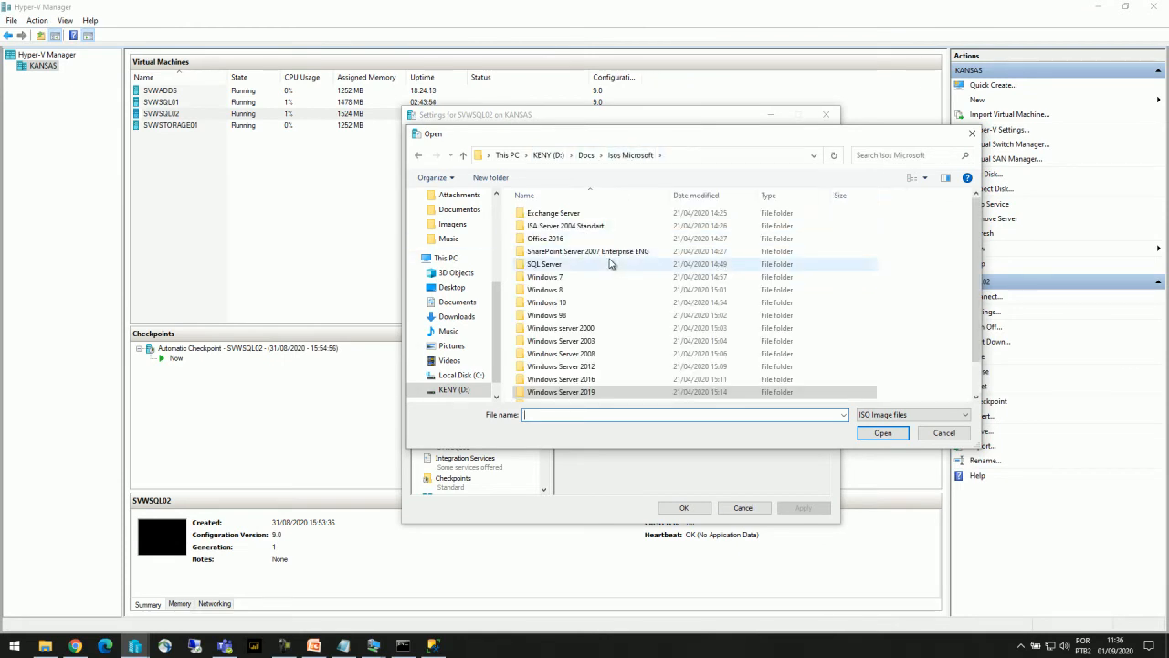
{"action": "double_click", "coordinate": [585, 264]}
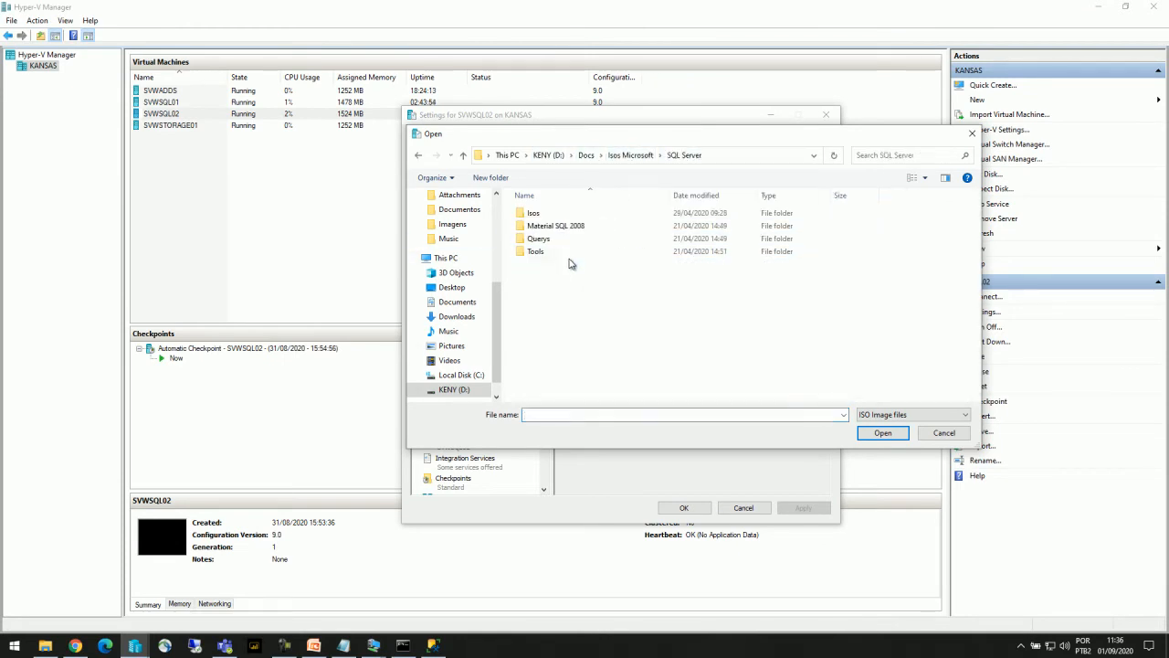
{"action": "double_click", "coordinate": [544, 213]}
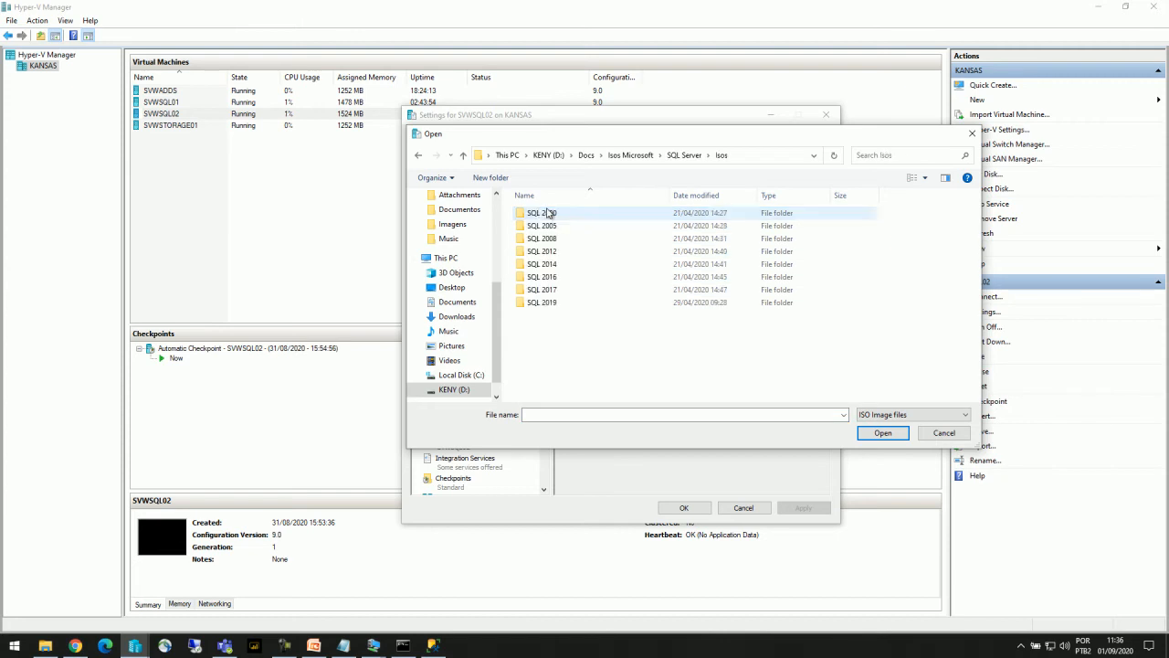
{"action": "double_click", "coordinate": [548, 303]}
{"action": "double_click", "coordinate": [561, 216]}
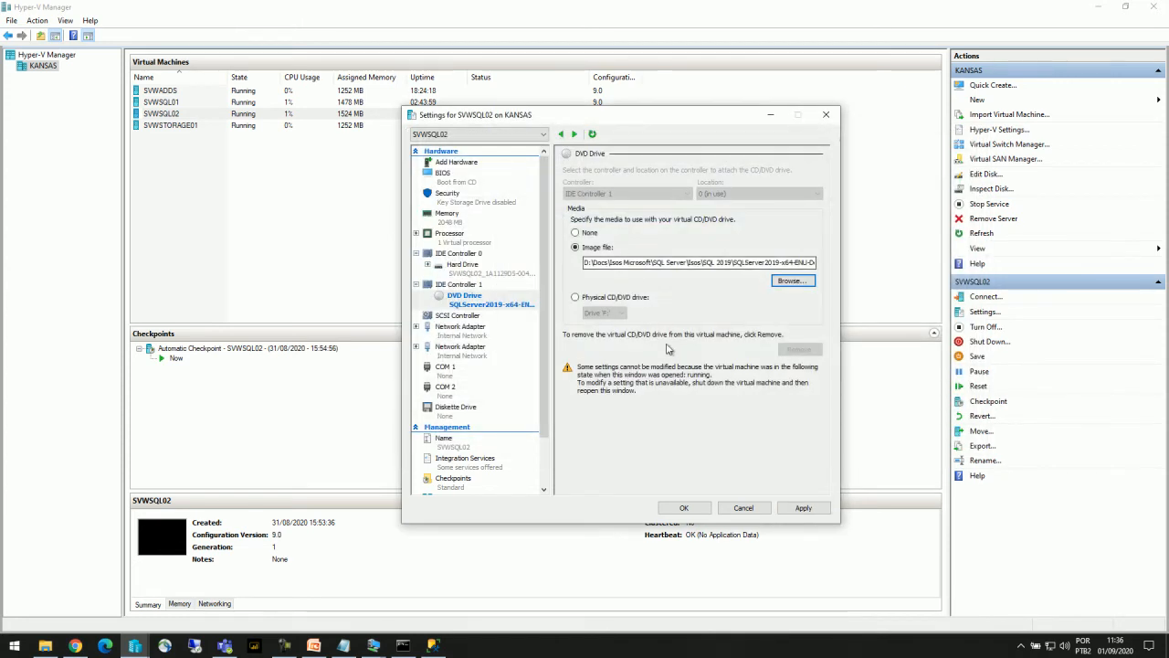
{"action": "left_click", "coordinate": [691, 514]}
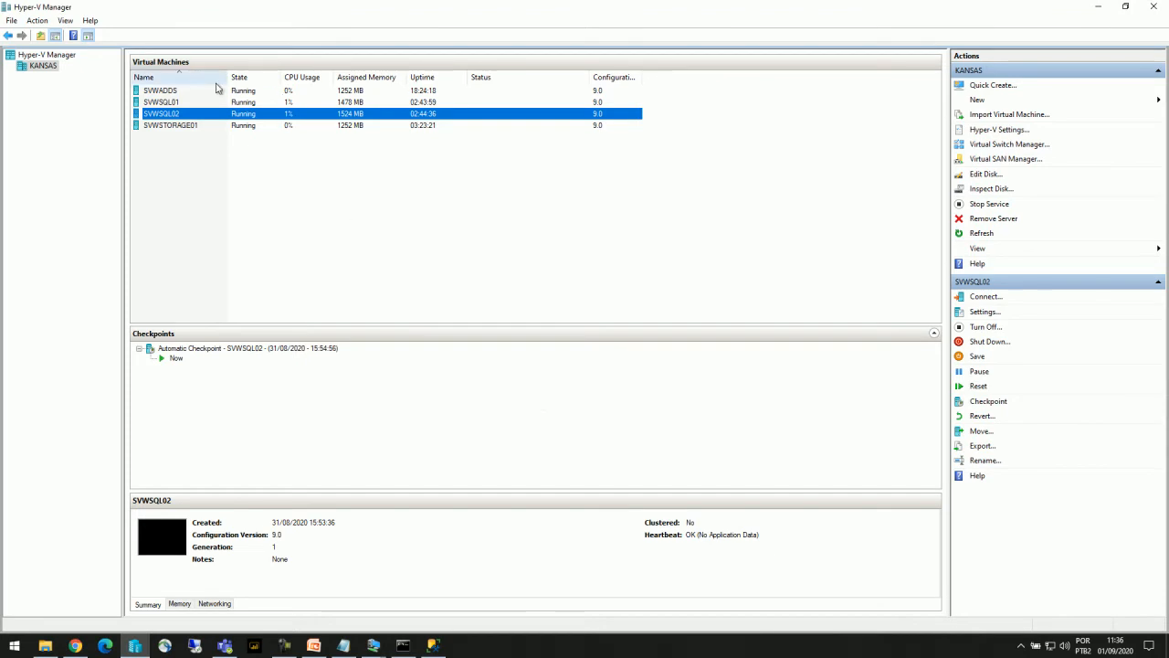
Connect to the SVWSQL01 virtual machine, and switch to PowerPoint to examine the Ambiente diagram slide
{"action": "double_click", "coordinate": [186, 103]}
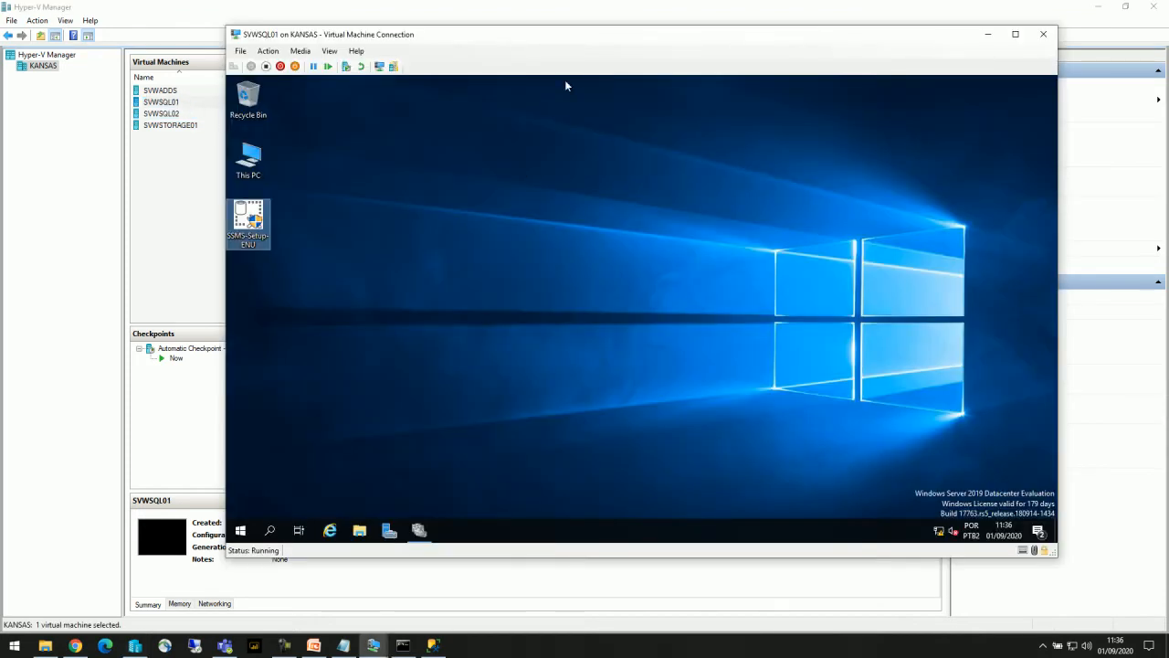
{"action": "left_click_drag", "start_coordinate": [561, 37], "coordinate": [517, 48]}
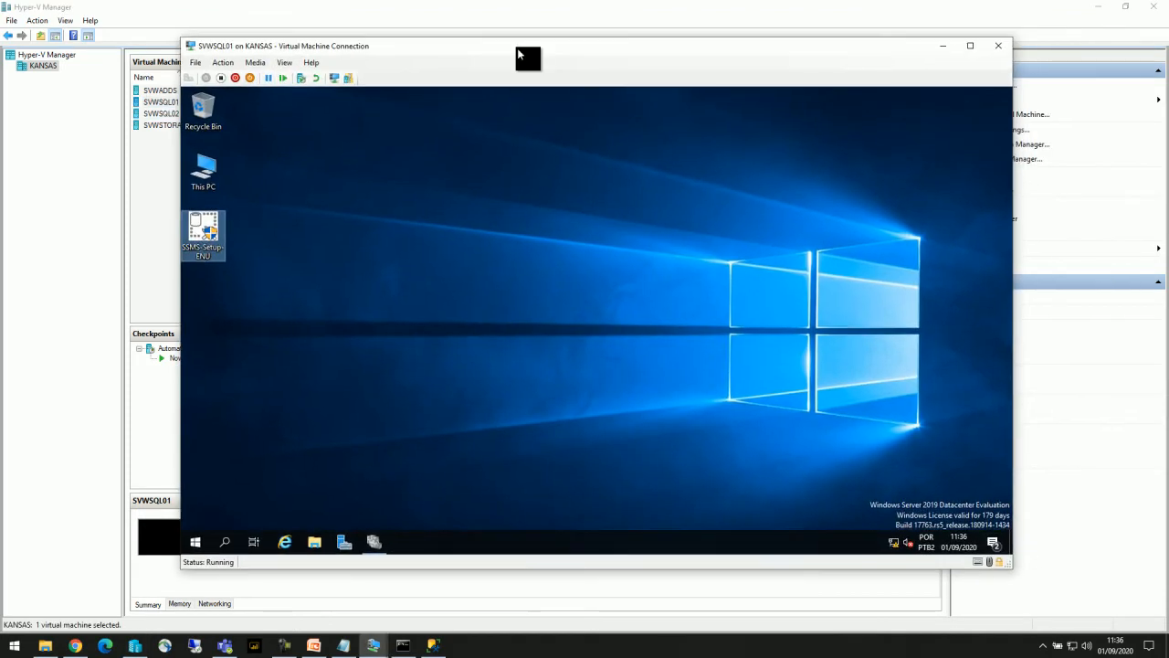
{"action": "left_click", "coordinate": [313, 645]}
{"action": "left_click", "coordinate": [96, 190]}
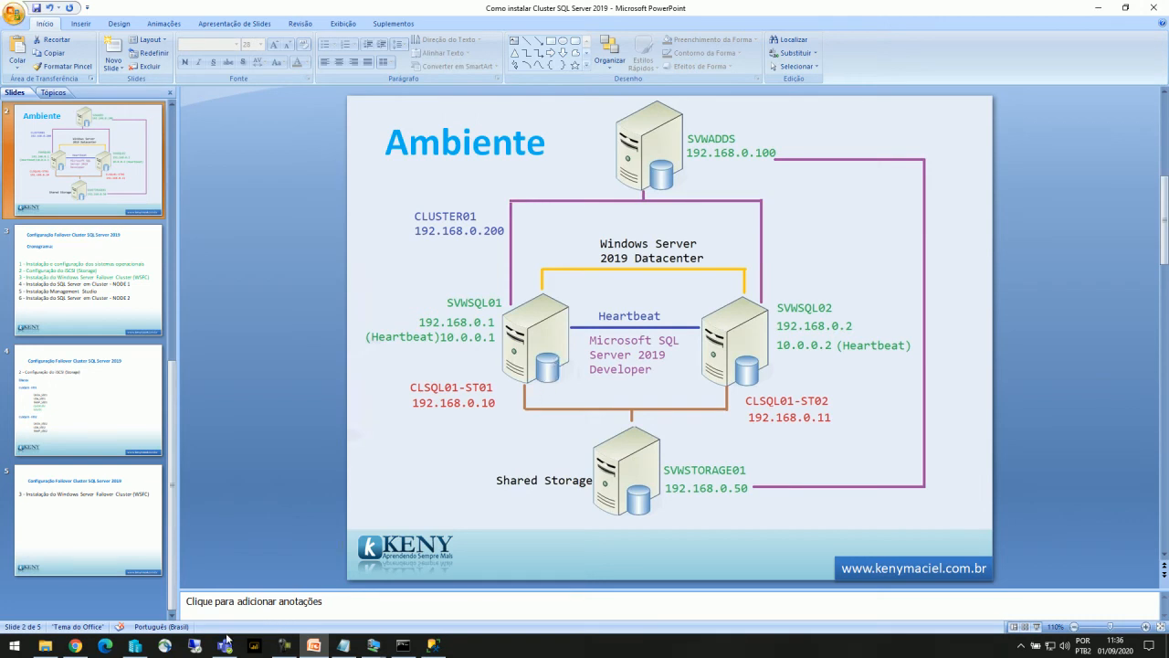
Switch back to the SVWSQL01 virtual machine connection and display it full screen
{"action": "mouse_move", "coordinate": [372, 649]}
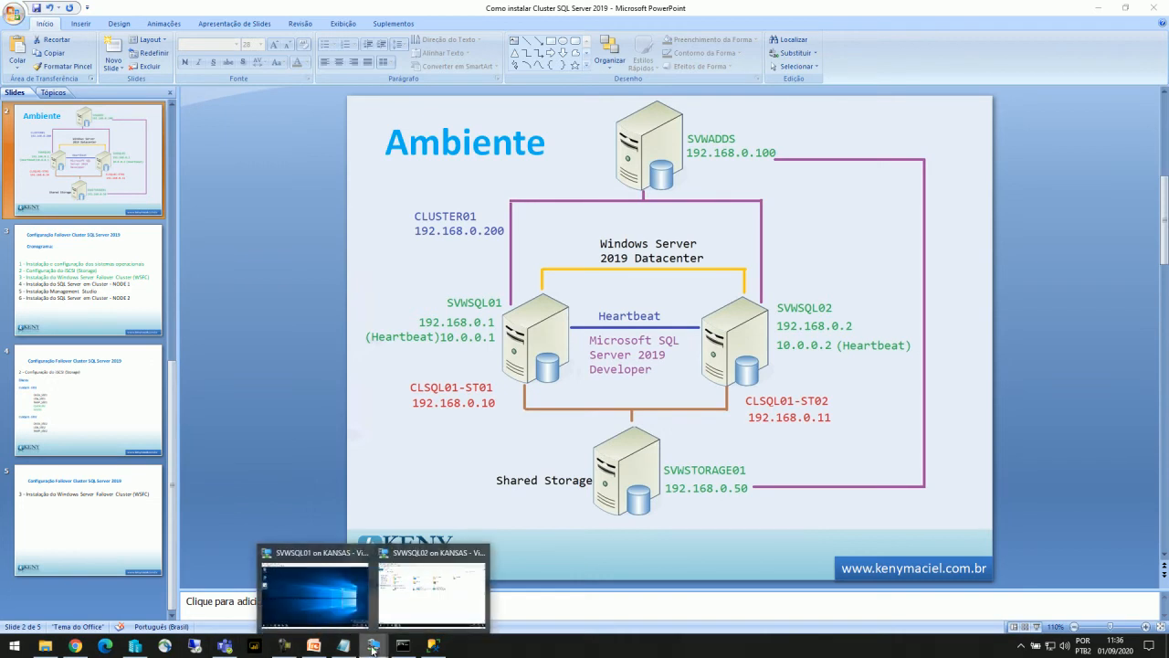
{"action": "left_click", "coordinate": [330, 568]}
{"action": "double_click", "coordinate": [460, 48]}
Launch SQL Server 2019 setup from DVD drive D: in File Explorer, allow it to make changes, and maximize the Installation Center
{"action": "left_click", "coordinate": [134, 647]}
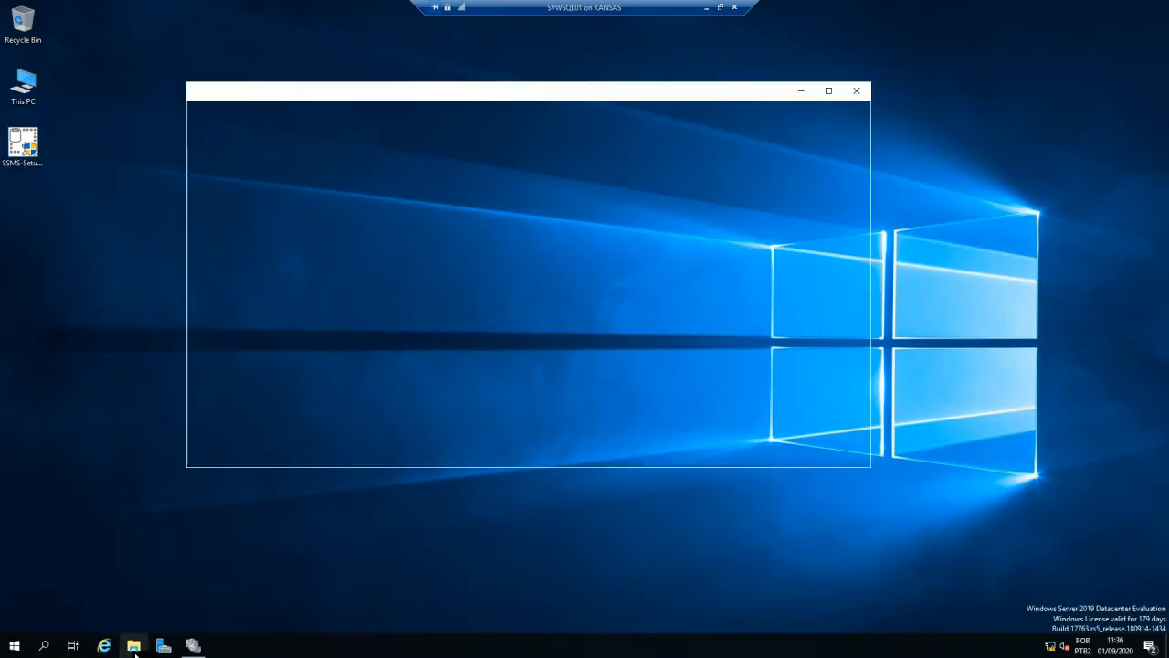
{"action": "double_click", "coordinate": [467, 92]}
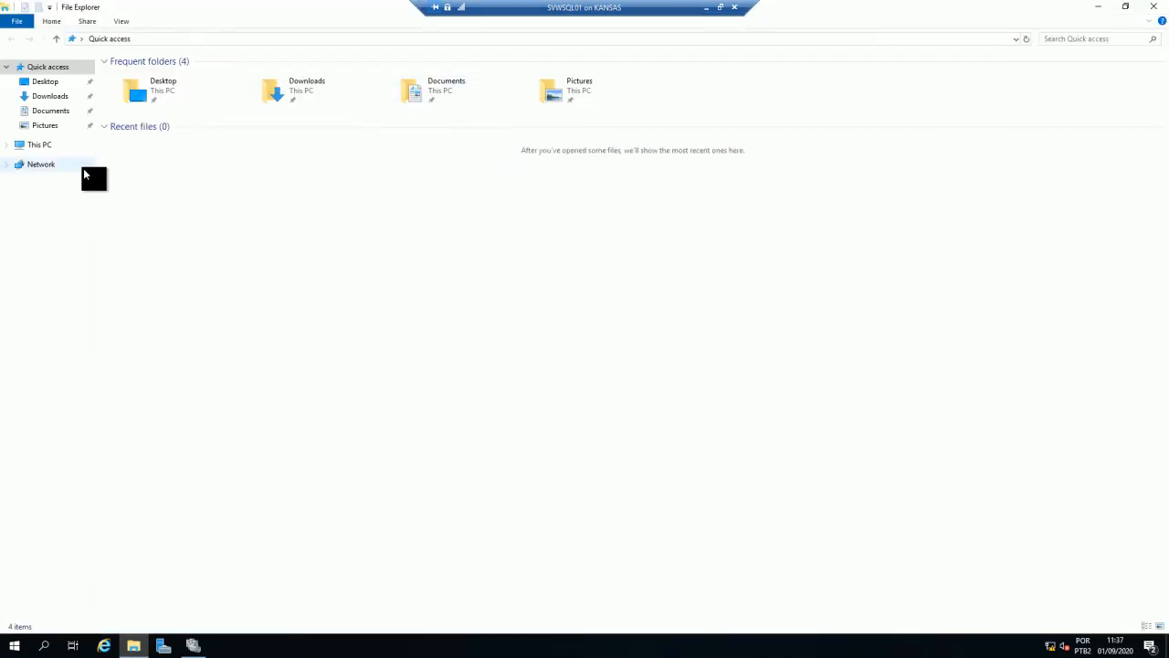
{"action": "left_click", "coordinate": [45, 148]}
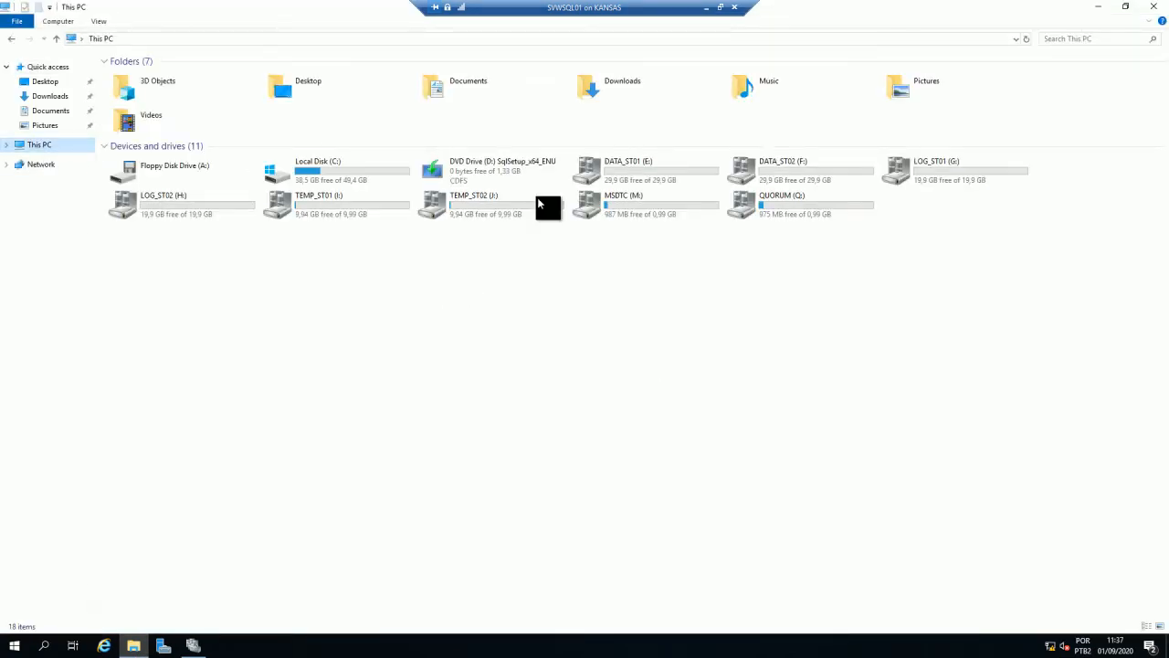
{"action": "left_click", "coordinate": [490, 174]}
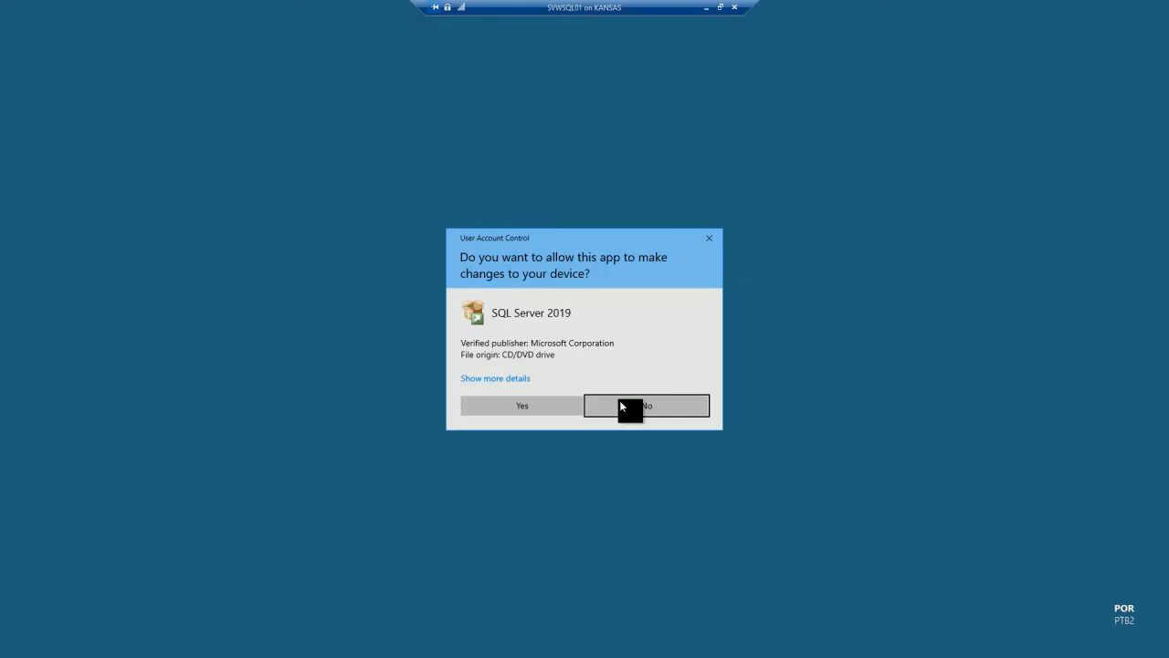
{"action": "left_click", "coordinate": [541, 409]}
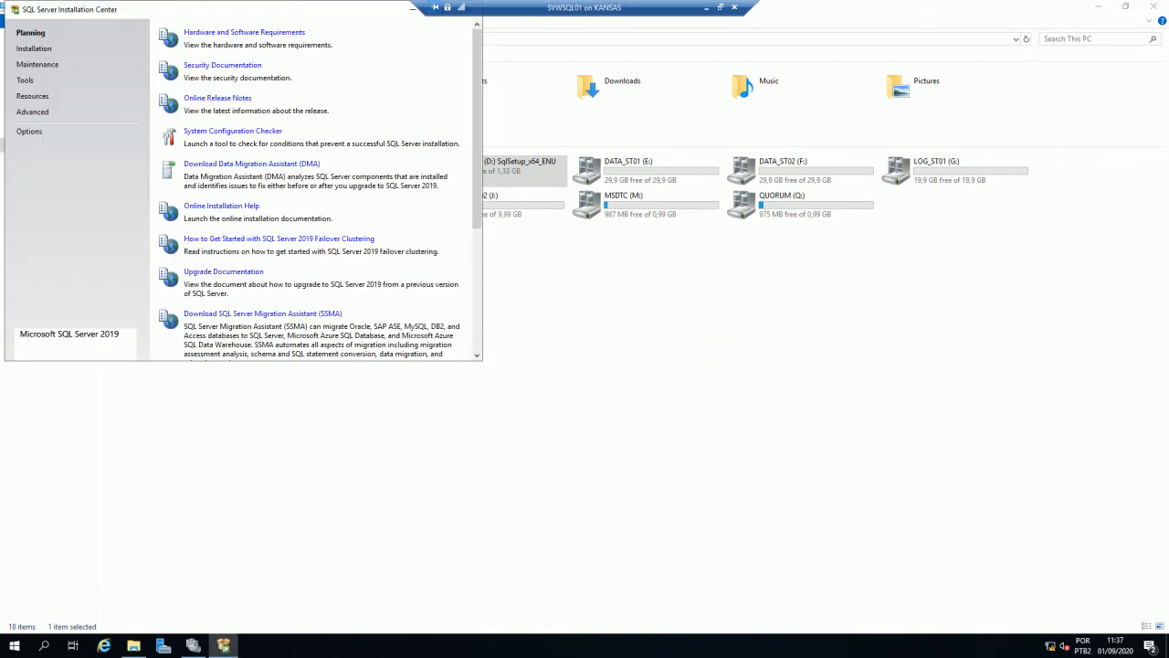
{"action": "left_click_drag", "start_coordinate": [329, 2], "coordinate": [328, 53]}
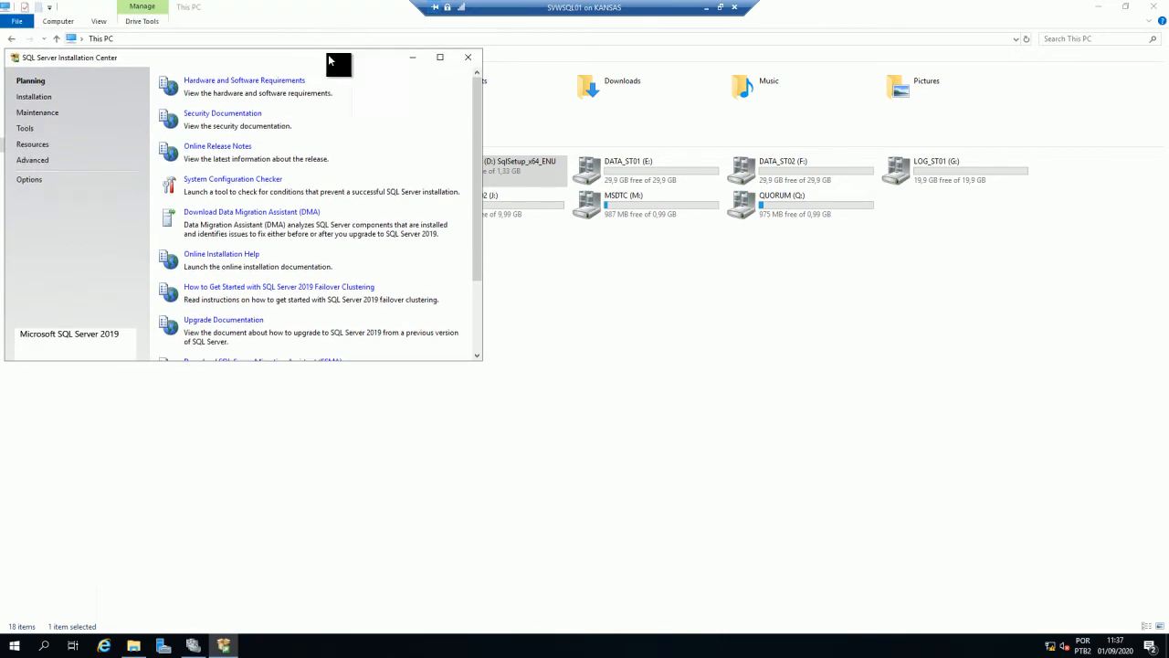
{"action": "left_click", "coordinate": [441, 58]}
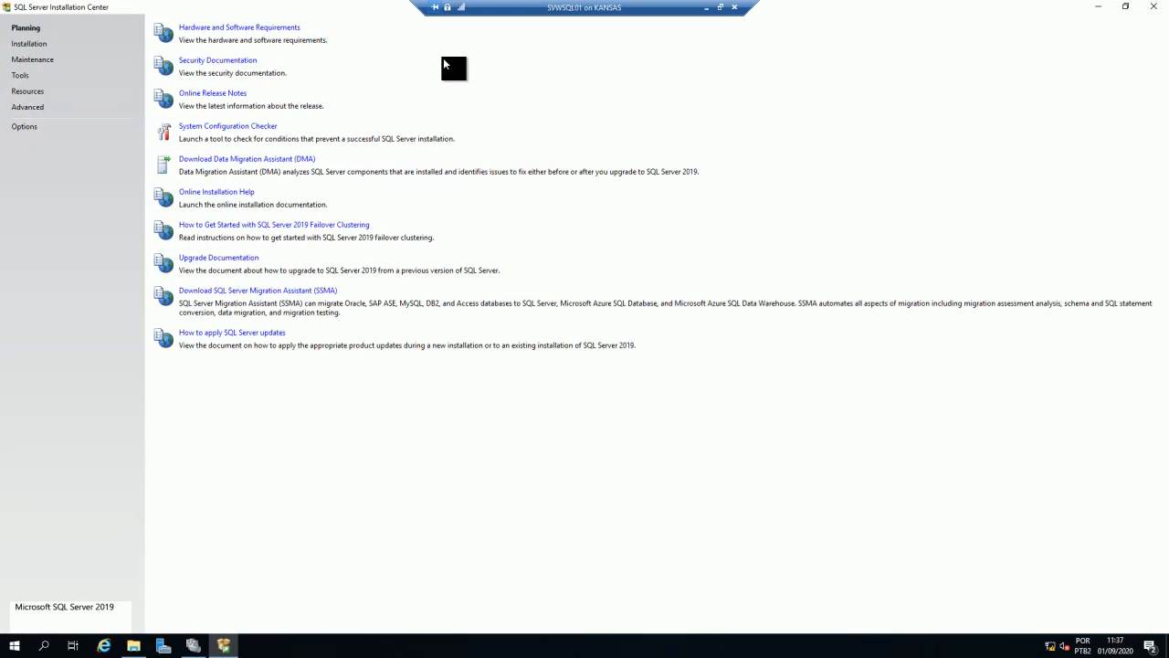
Start a new SQL Server failover cluster installation, clearing the Installation Center and File Explorer windows out of the way
{"action": "left_click", "coordinate": [29, 44]}
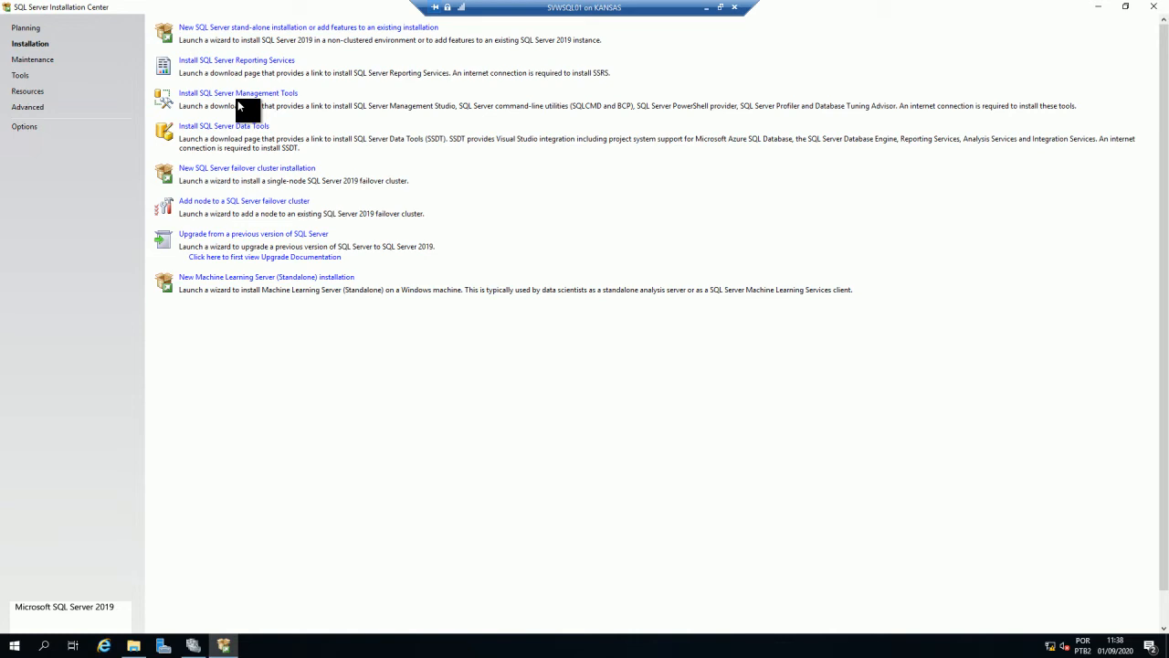
{"action": "left_click", "coordinate": [240, 169]}
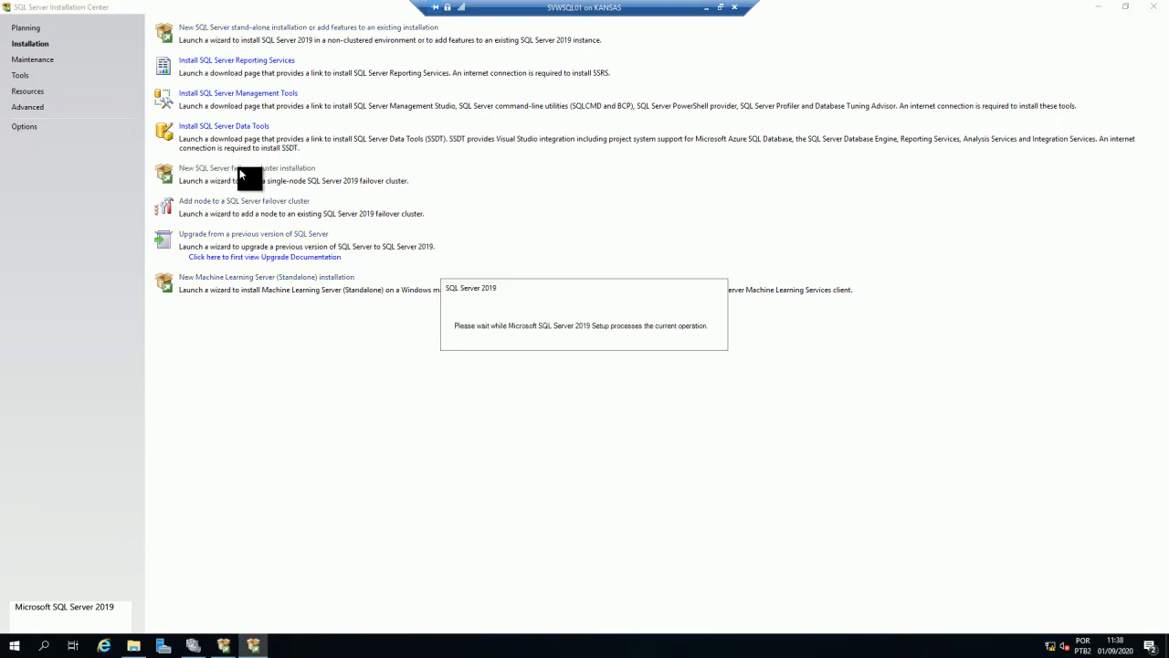
{"action": "double_click", "coordinate": [868, 11]}
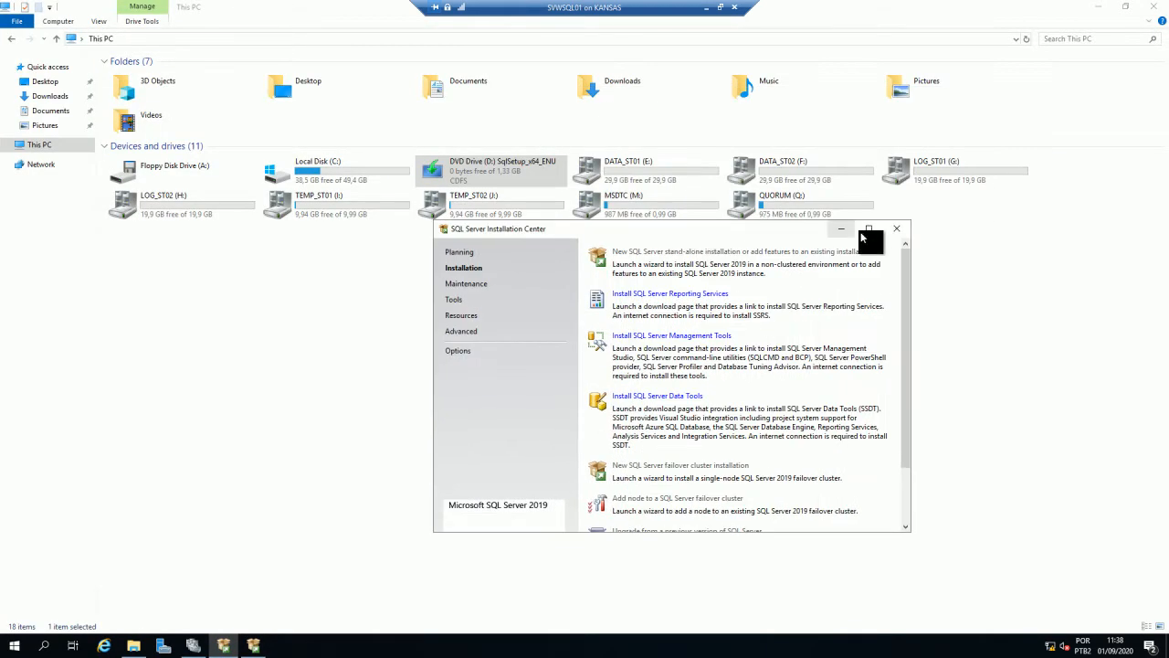
{"action": "left_click", "coordinate": [892, 233]}
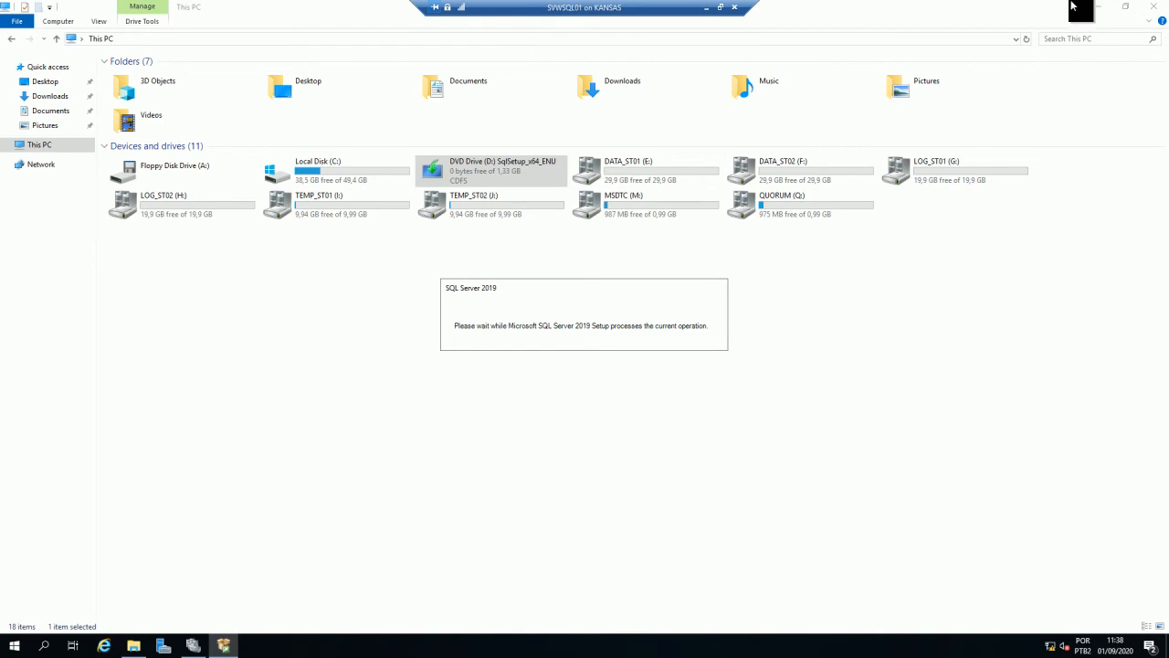
{"action": "left_click", "coordinate": [1099, 8]}
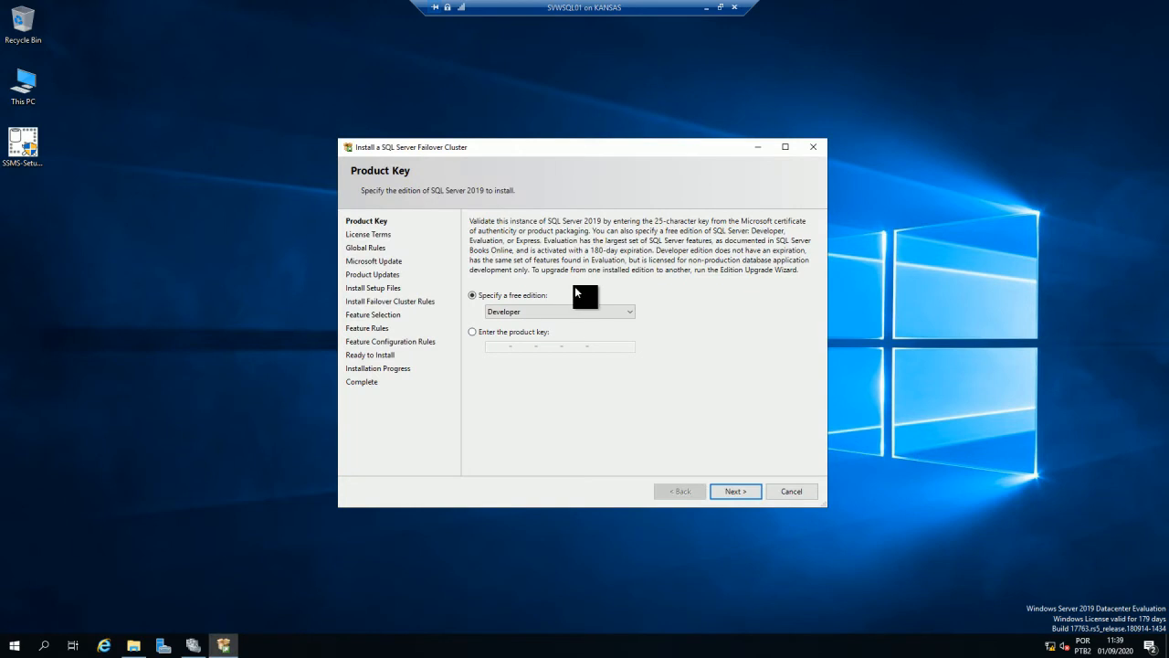
Maximize the failover cluster wizard, proceed with the free Developer edition, and accept the license terms
{"action": "left_click", "coordinate": [785, 148]}
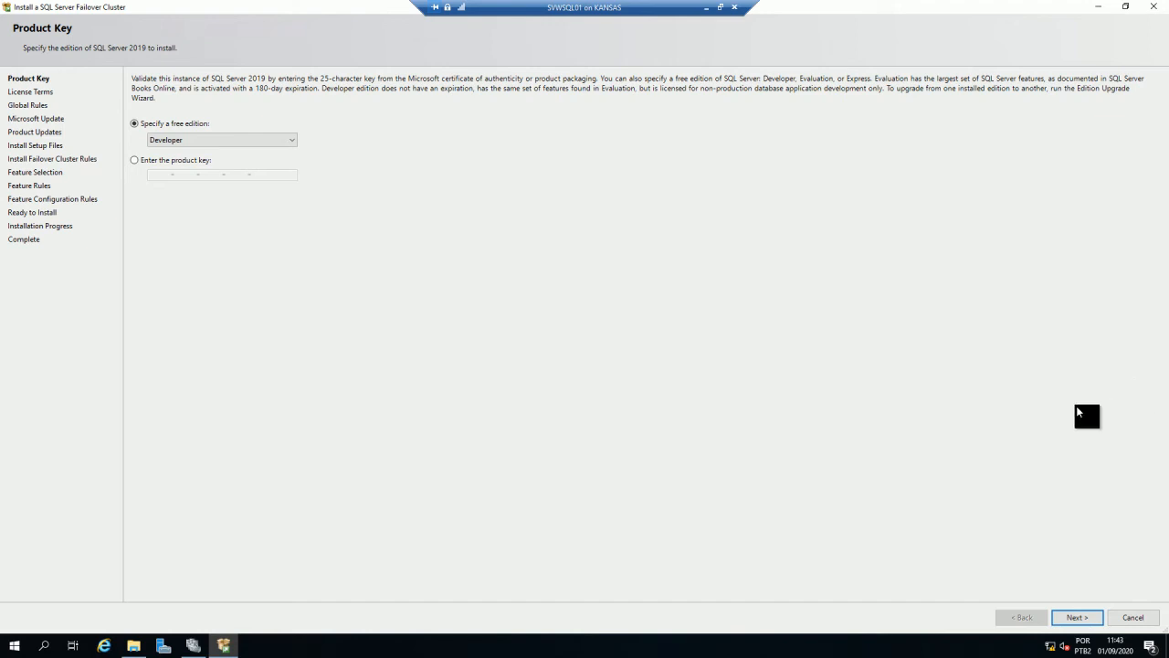
{"action": "left_click", "coordinate": [1078, 618]}
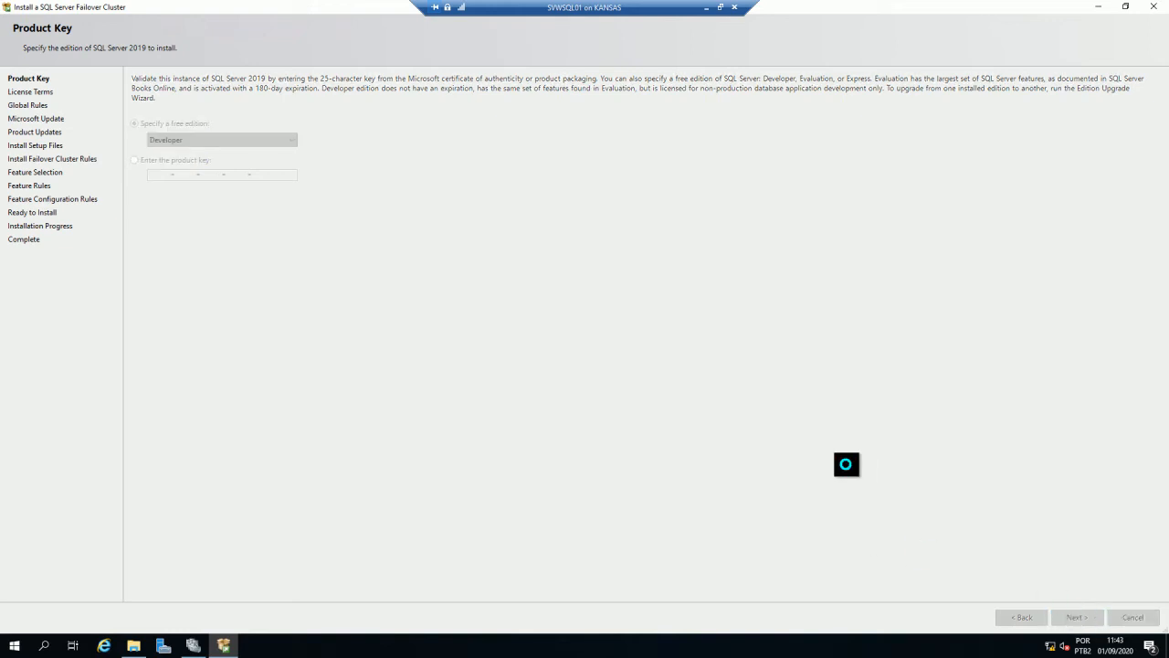
{"action": "left_click", "coordinate": [135, 565]}
{"action": "left_click", "coordinate": [1062, 616]}
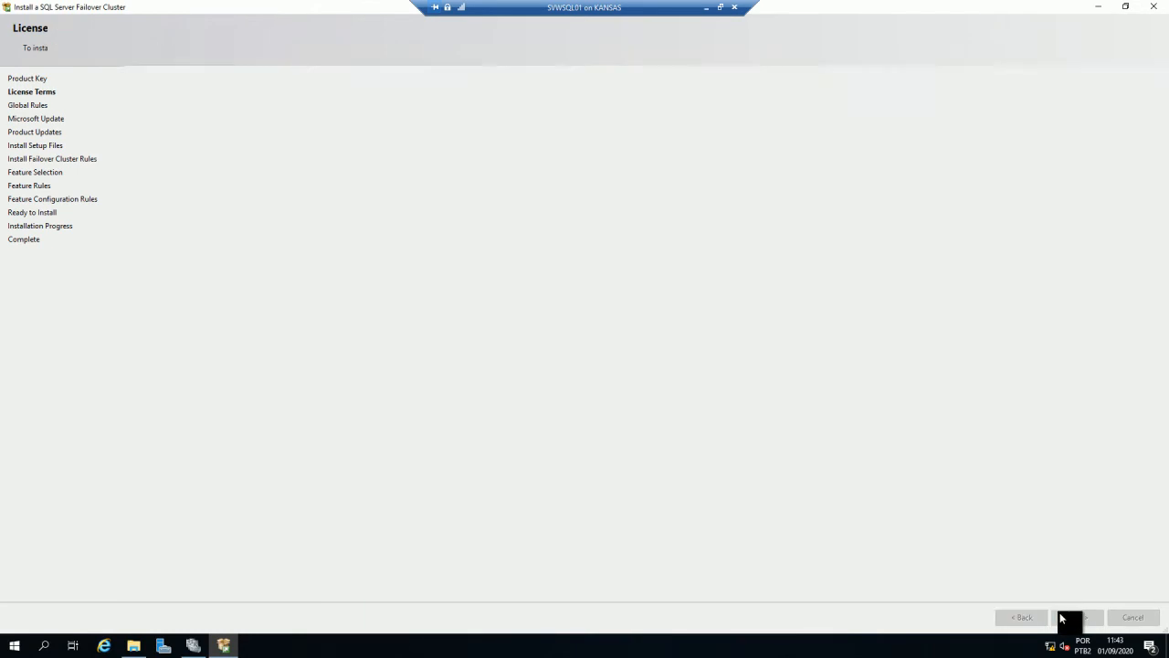
Accept the license page, leave Microsoft Update checking off, and continue past the product updates page
{"action": "left_click", "coordinate": [170, 120]}
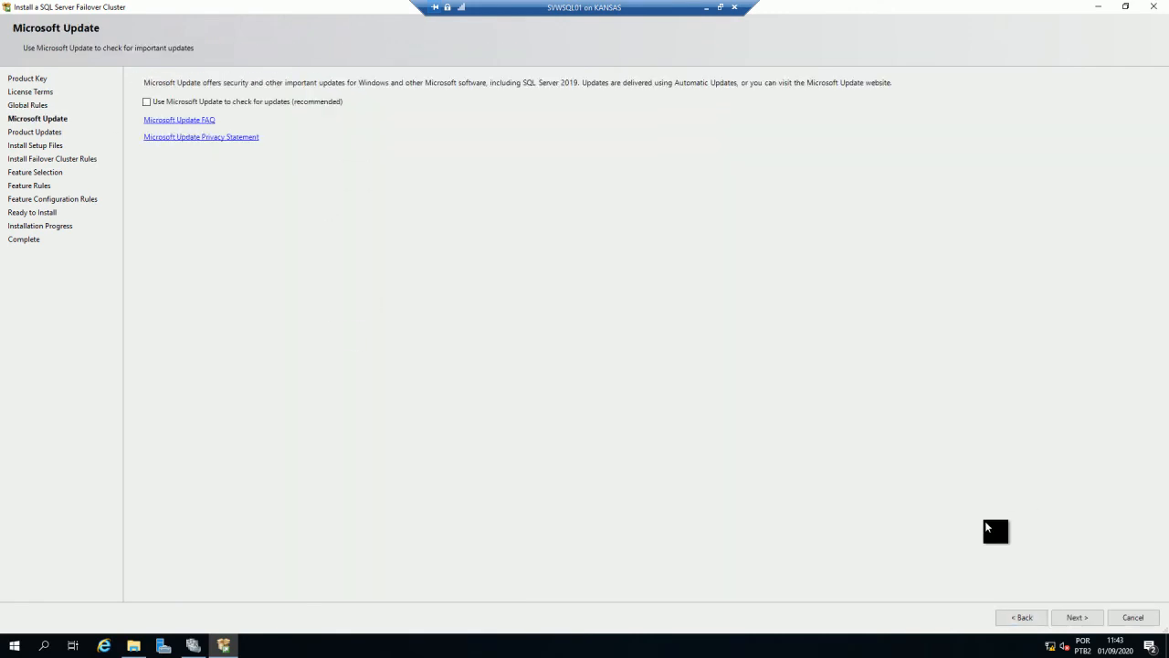
{"action": "left_click", "coordinate": [1078, 617]}
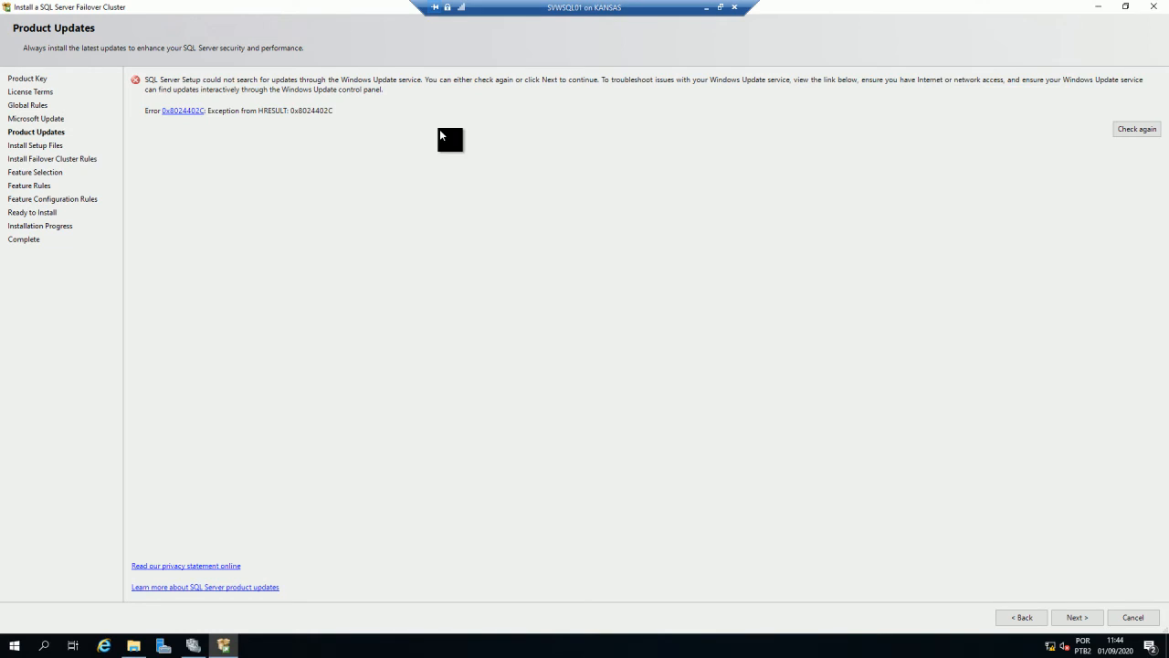
{"action": "left_click", "coordinate": [1095, 615]}
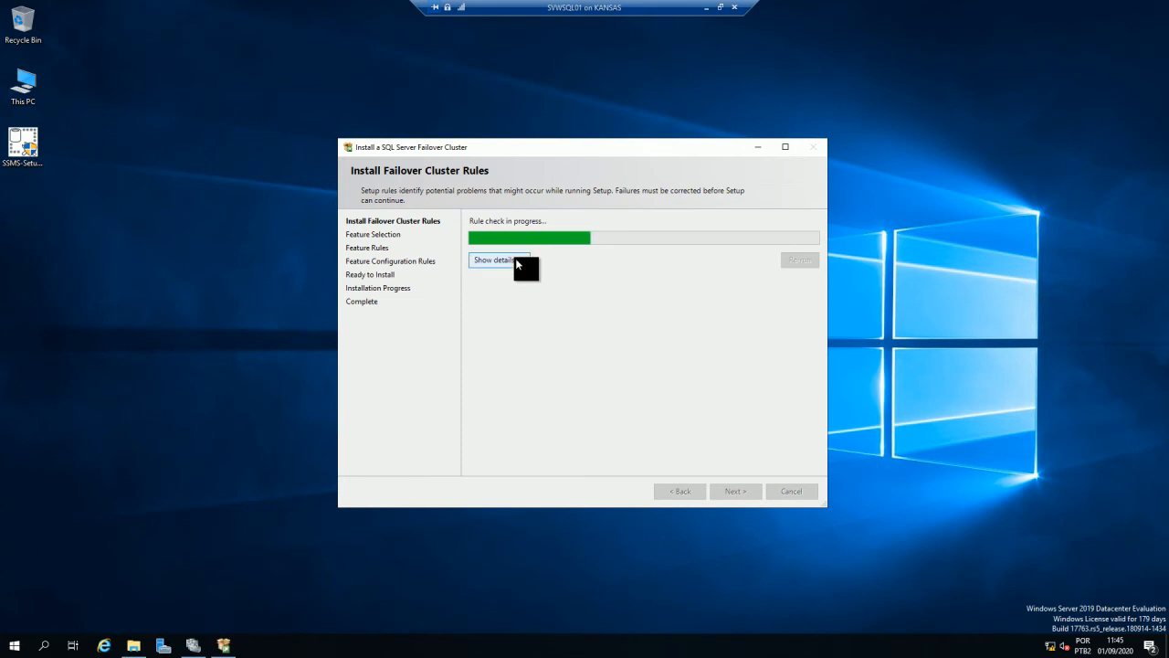
Maximize the wizard, review the MSCS cluster verification warning in the rule details, and continue to feature selection
{"action": "double_click", "coordinate": [573, 154]}
{"action": "left_click", "coordinate": [153, 122]}
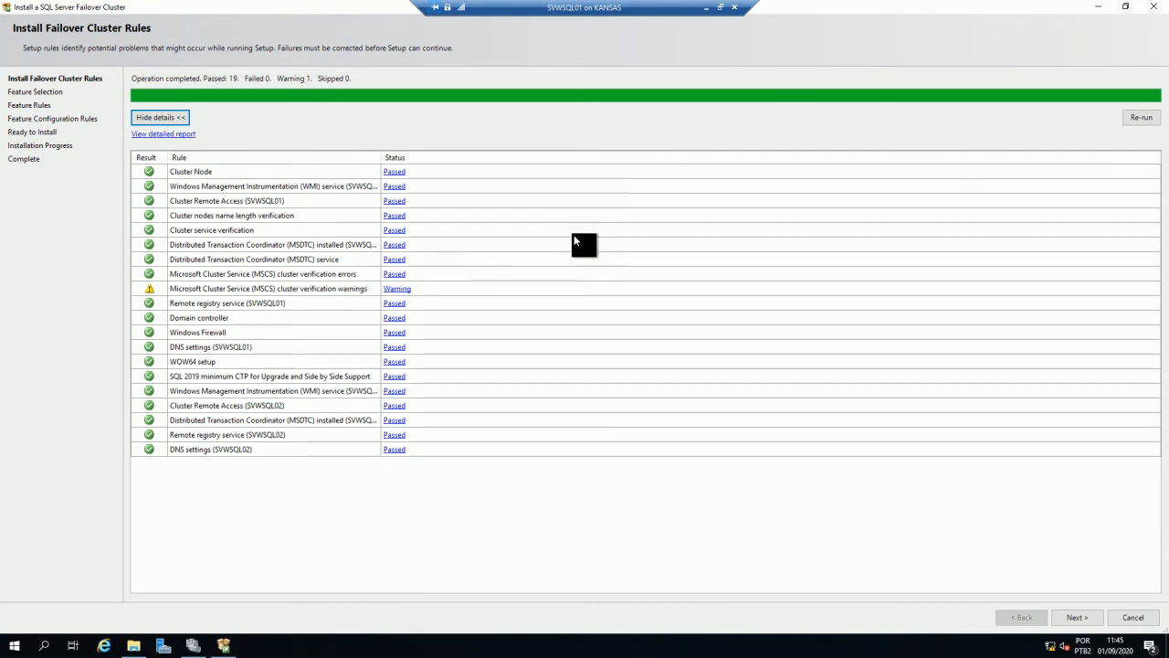
{"action": "left_click", "coordinate": [397, 288]}
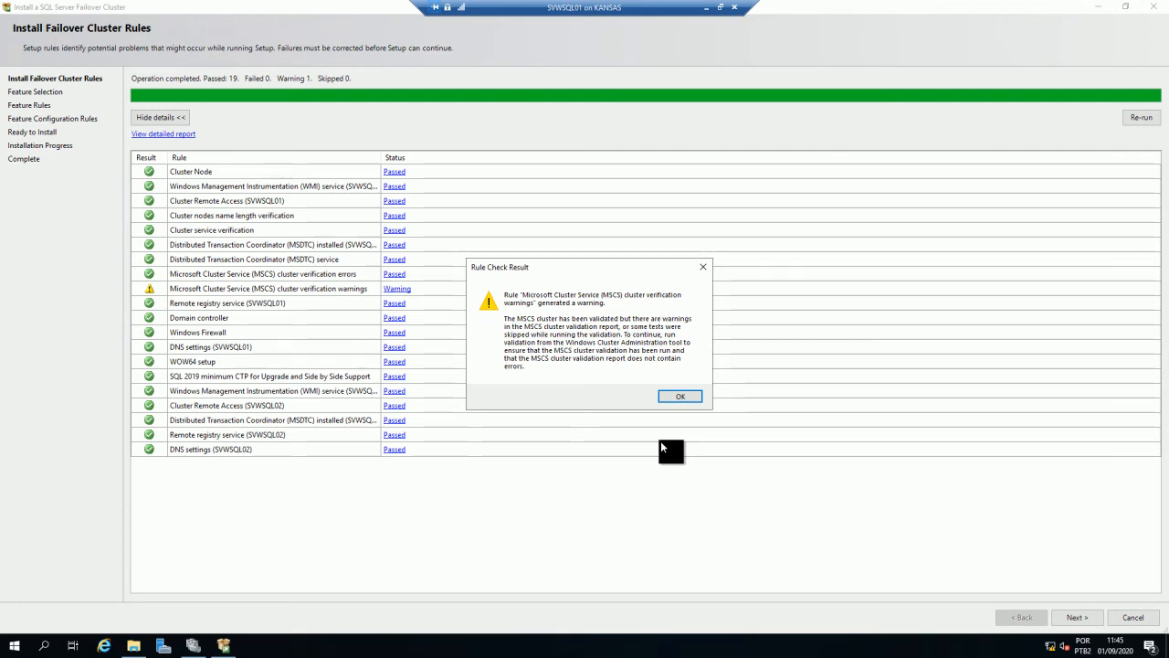
{"action": "left_click", "coordinate": [673, 395]}
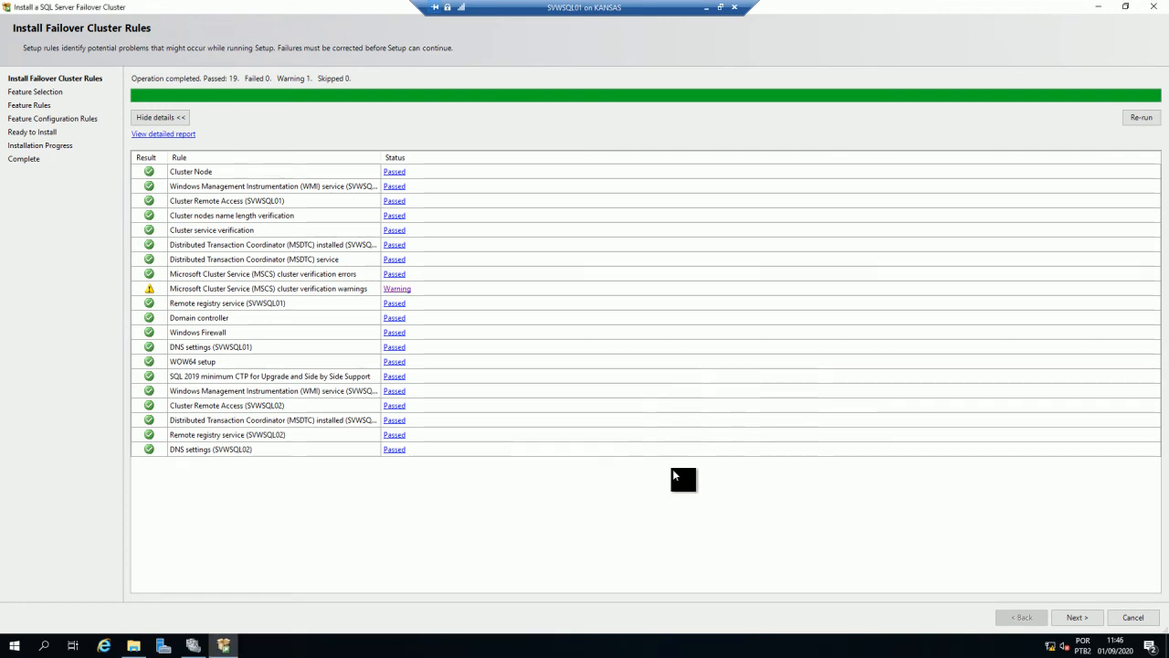
{"action": "left_click", "coordinate": [1075, 620]}
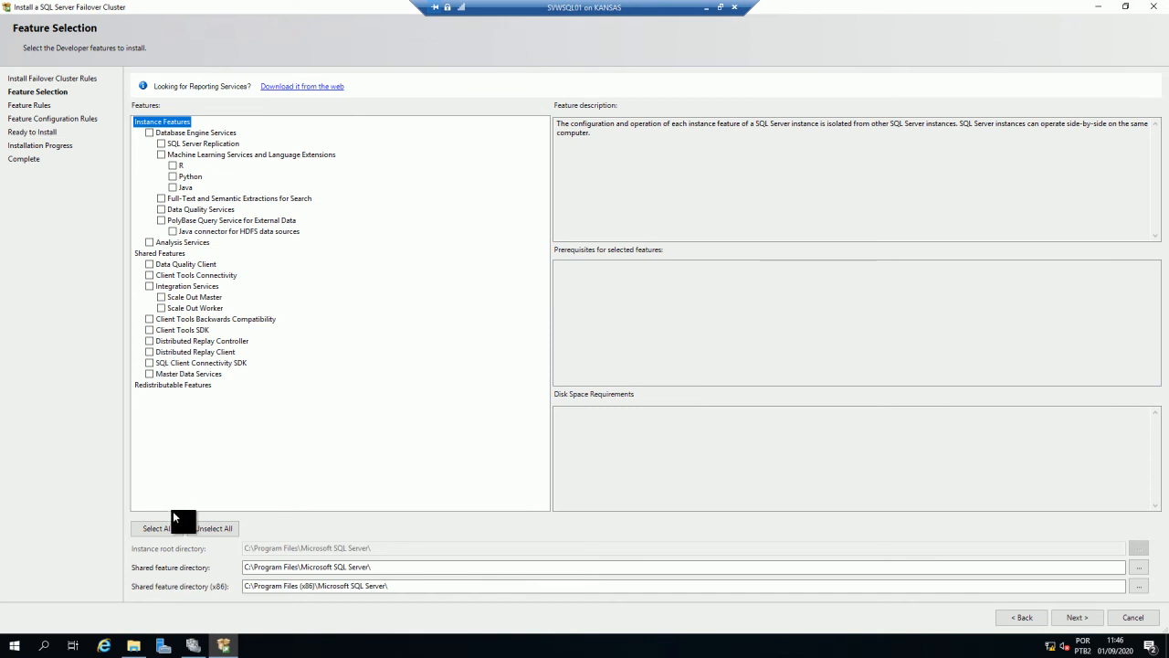
Select all SQL Server features except R, Python and Java, and continue to the instance configuration
{"action": "left_click", "coordinate": [157, 528]}
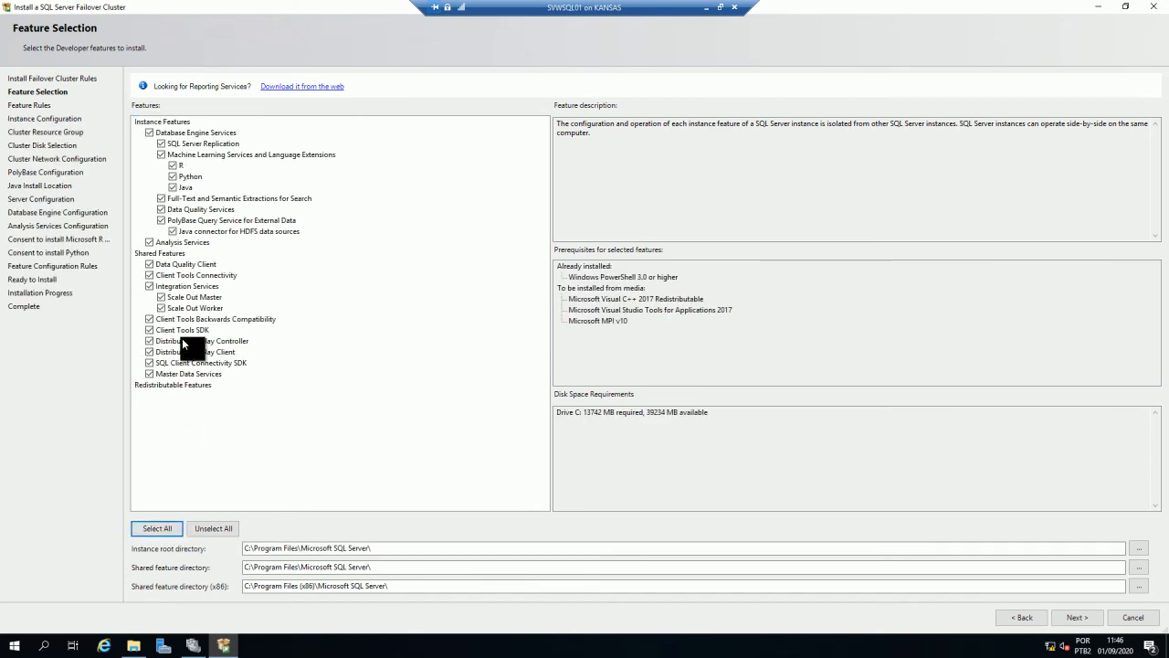
{"action": "left_click", "coordinate": [173, 166]}
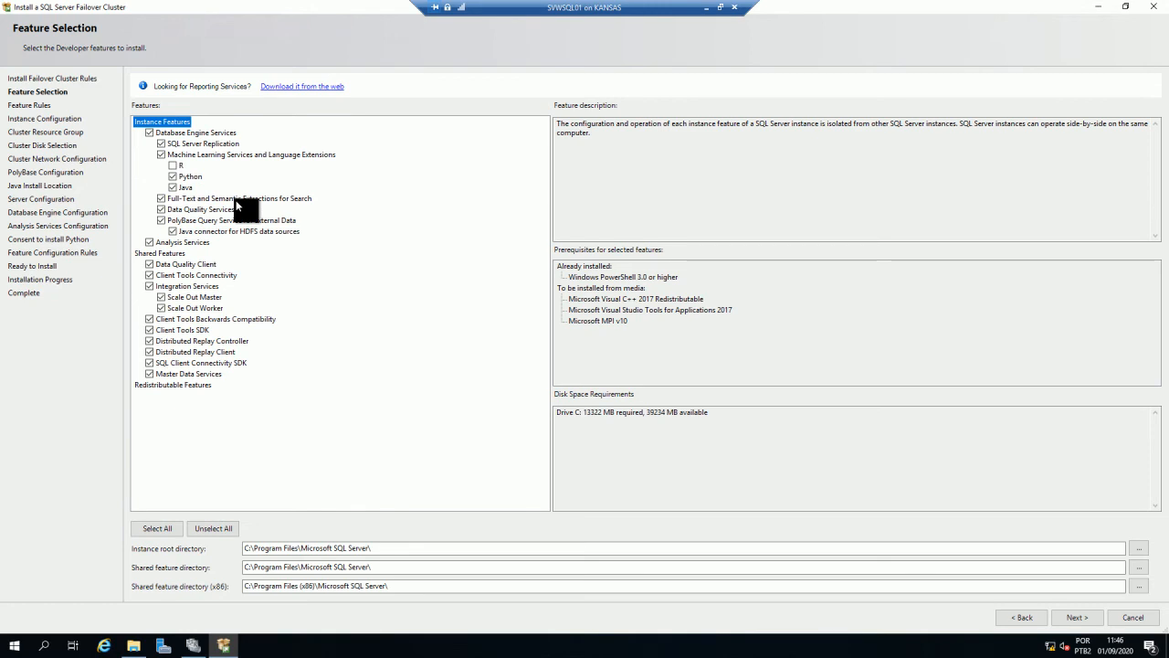
{"action": "left_click", "coordinate": [172, 176]}
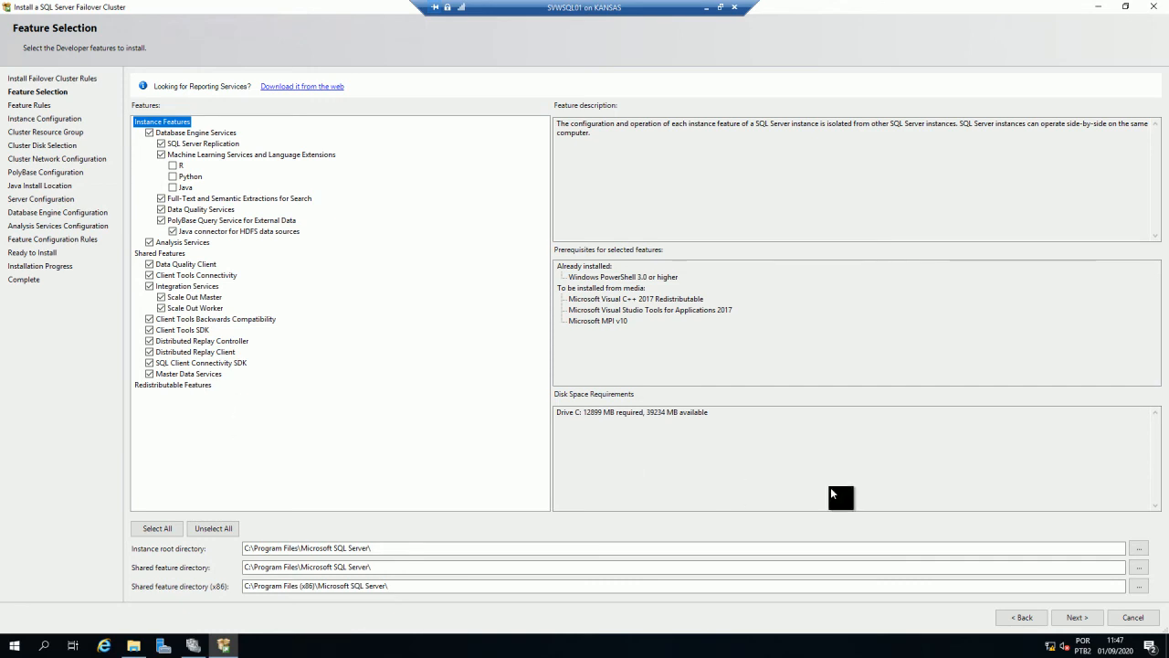
{"action": "left_click", "coordinate": [1070, 621]}
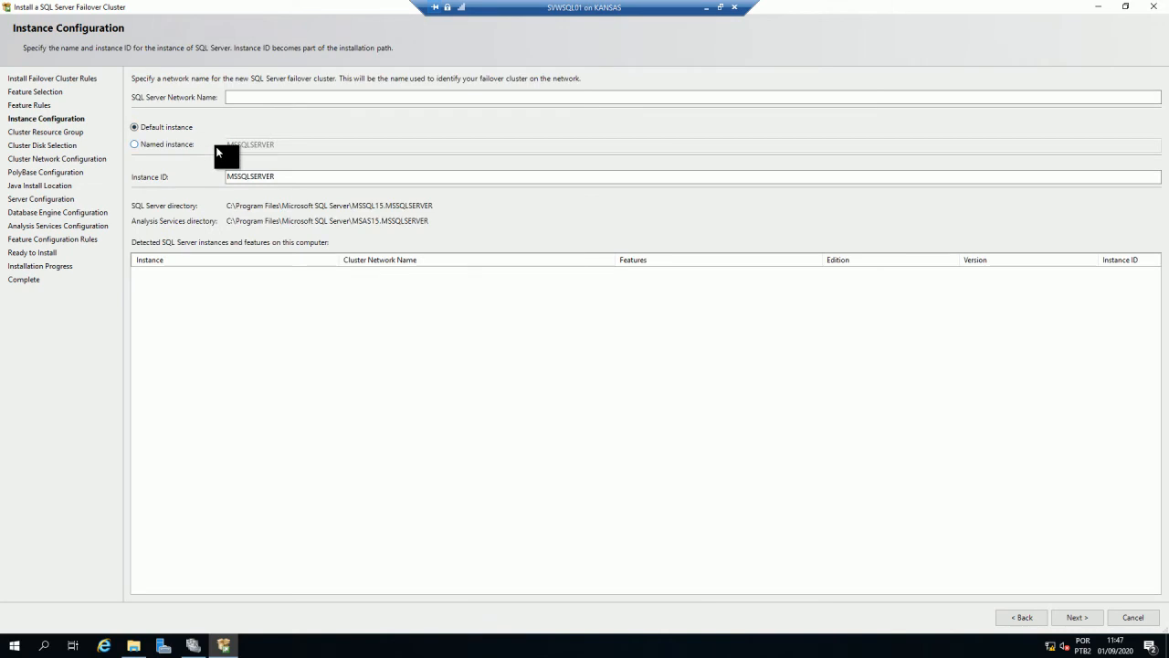
Look up the first instance's network name in the PowerPoint environment diagram and set the SQL Server network name to CLSQL01-ST01
{"action": "left_click", "coordinate": [254, 98]}
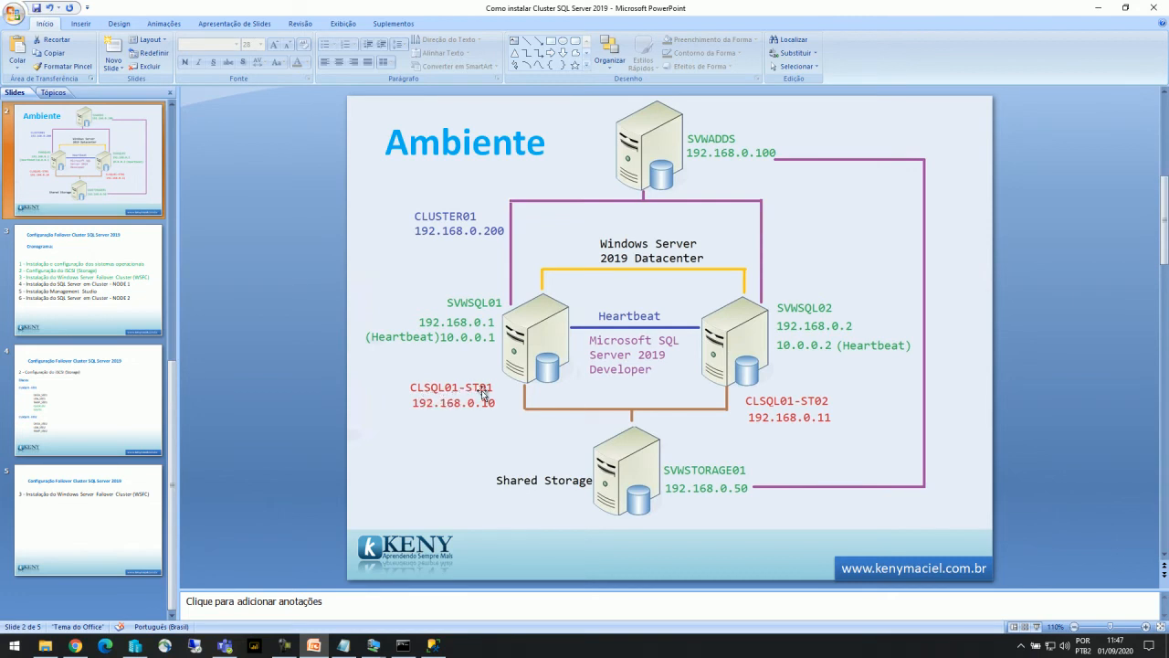
{"action": "left_click", "coordinate": [1103, 11]}
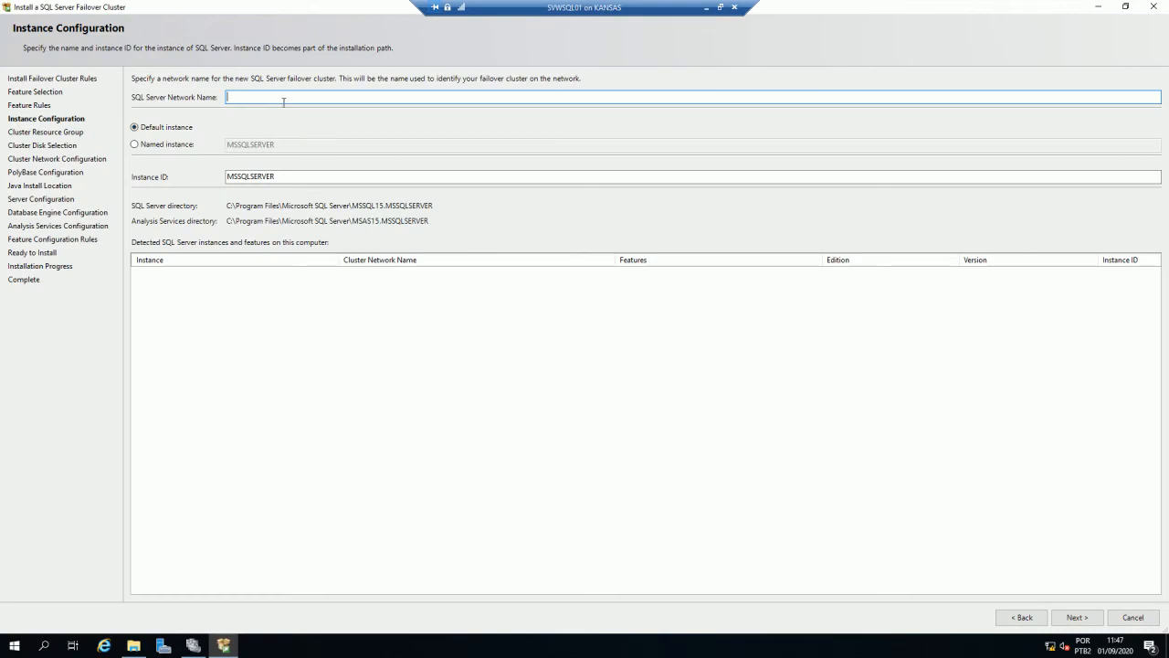
{"action": "type", "text": "CLSQL01-ST01"}
{"action": "type", "text": "ST"}
{"action": "key", "text": "BackSpace"}
{"action": "key", "text": "BackSpace"}
{"action": "key", "text": "BackSpace"}
{"action": "left_click", "coordinate": [167, 146]}
{"action": "left_click", "coordinate": [247, 146]}
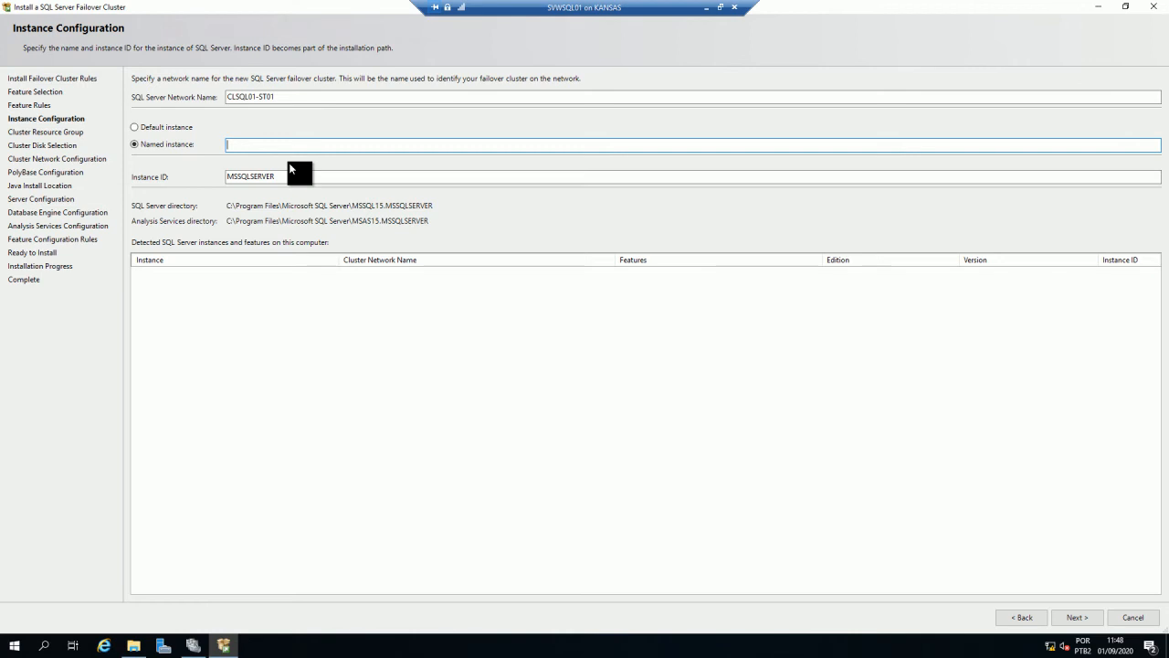
{"action": "left_click", "coordinate": [169, 127]}
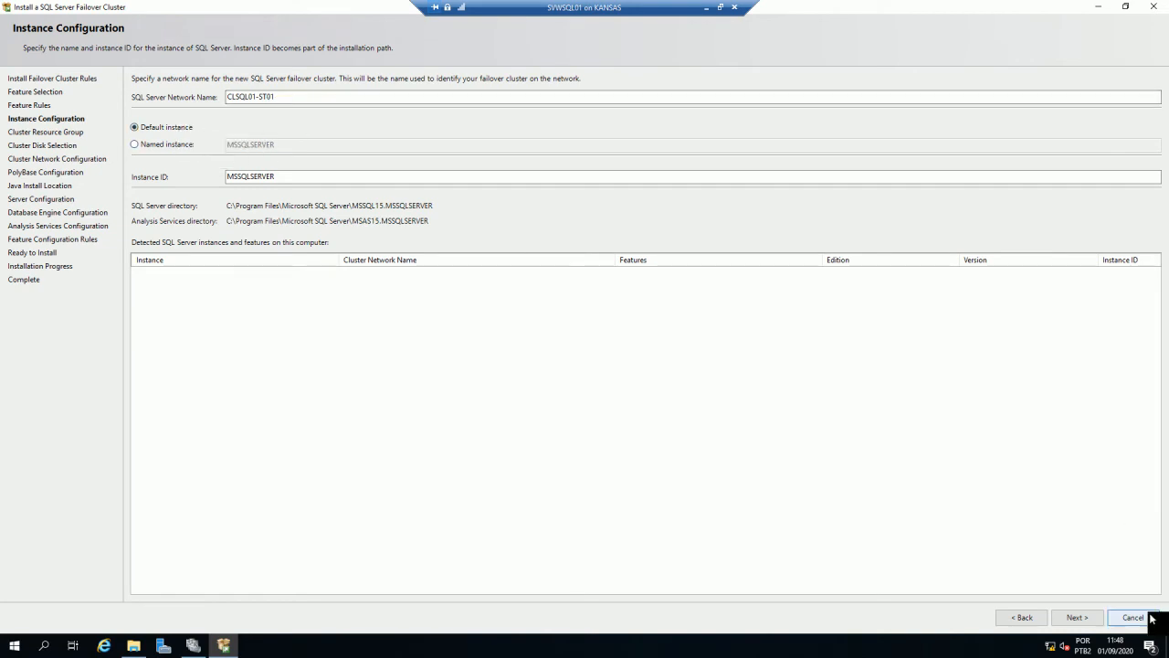
Proceed with the default instance and keep SQL Server (MSSQLSERVER) as the cluster resource group name
{"action": "left_click", "coordinate": [1080, 620]}
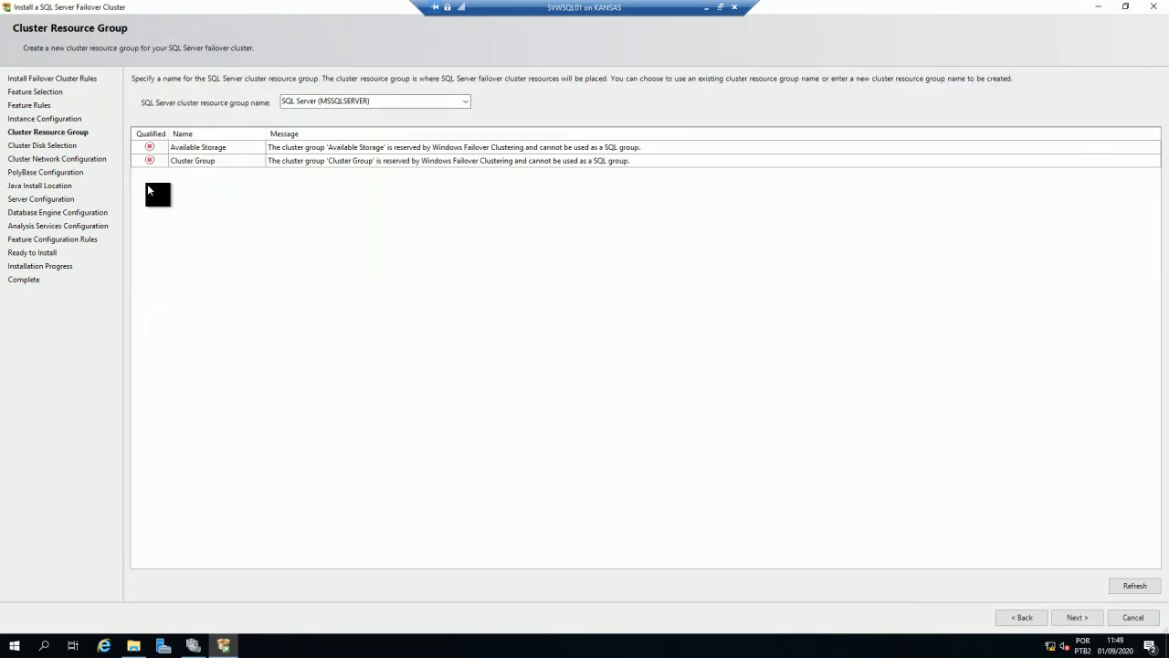
{"action": "left_click", "coordinate": [362, 101]}
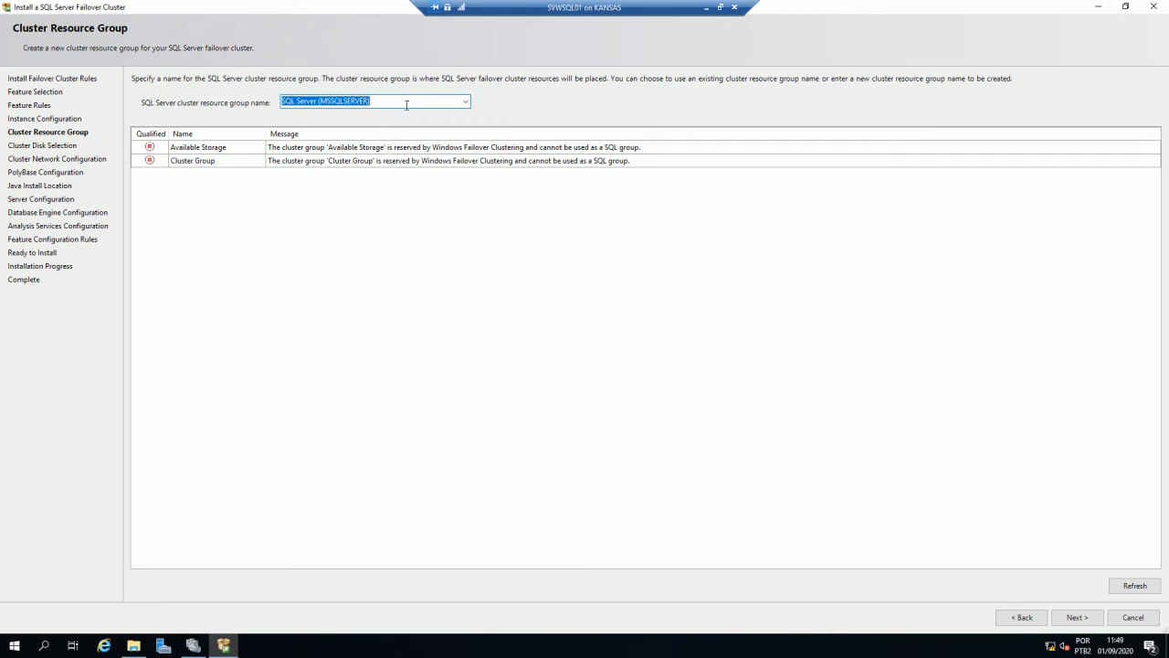
{"action": "left_click", "coordinate": [466, 101]}
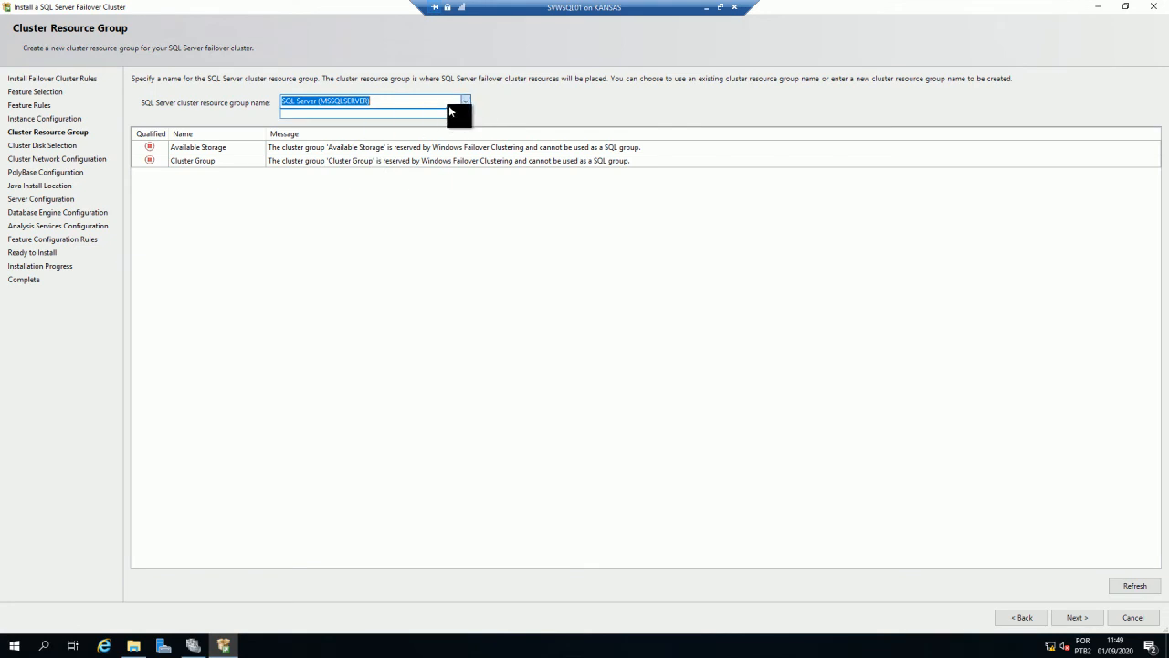
{"action": "left_click", "coordinate": [408, 210]}
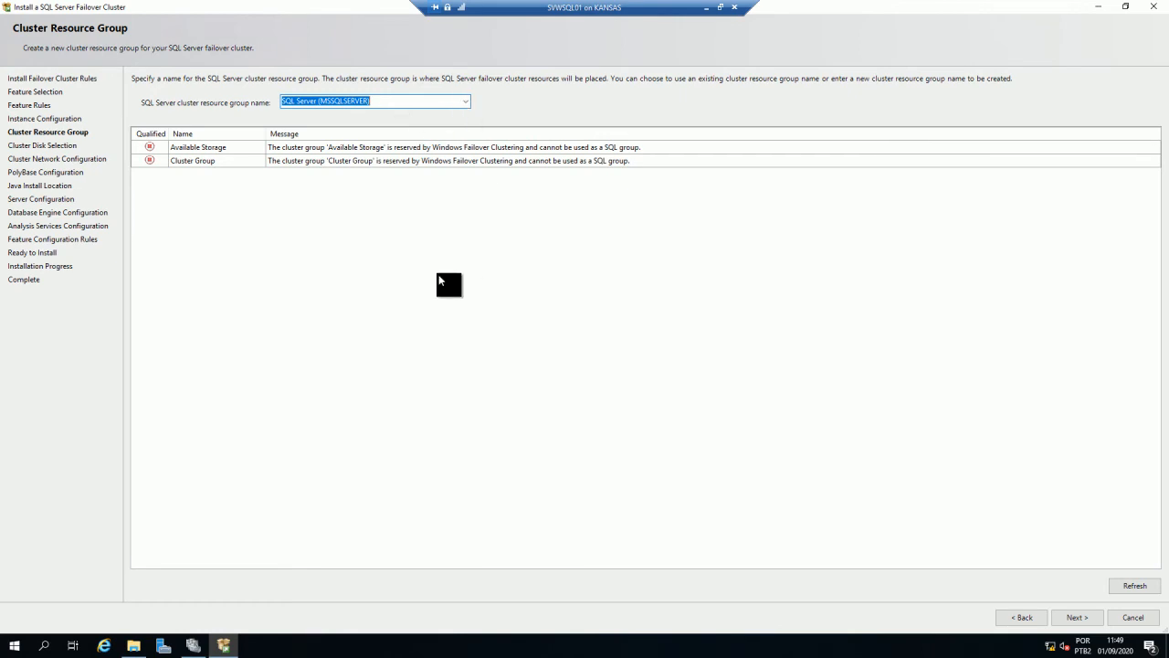
{"action": "left_click", "coordinate": [1072, 622]}
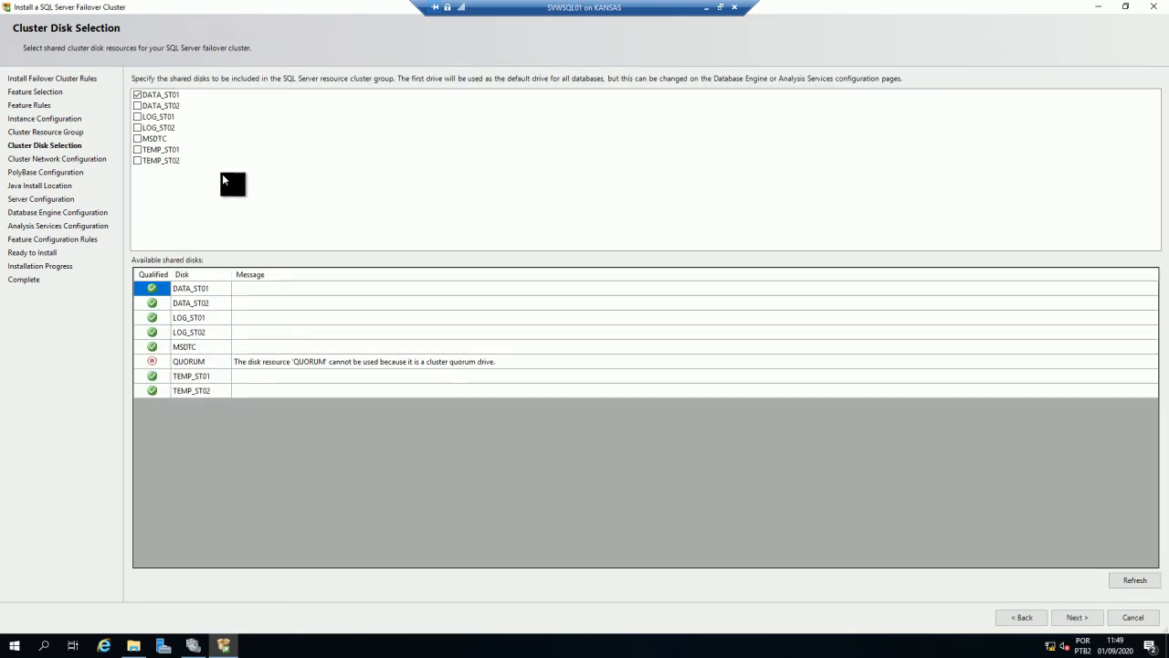
Check the cluster disks in Failover Cluster Manager, and include LOG_ST01 and TEMP_ST01 alongside DATA_ST01 in the SQL Server resource group
{"action": "left_click", "coordinate": [191, 647]}
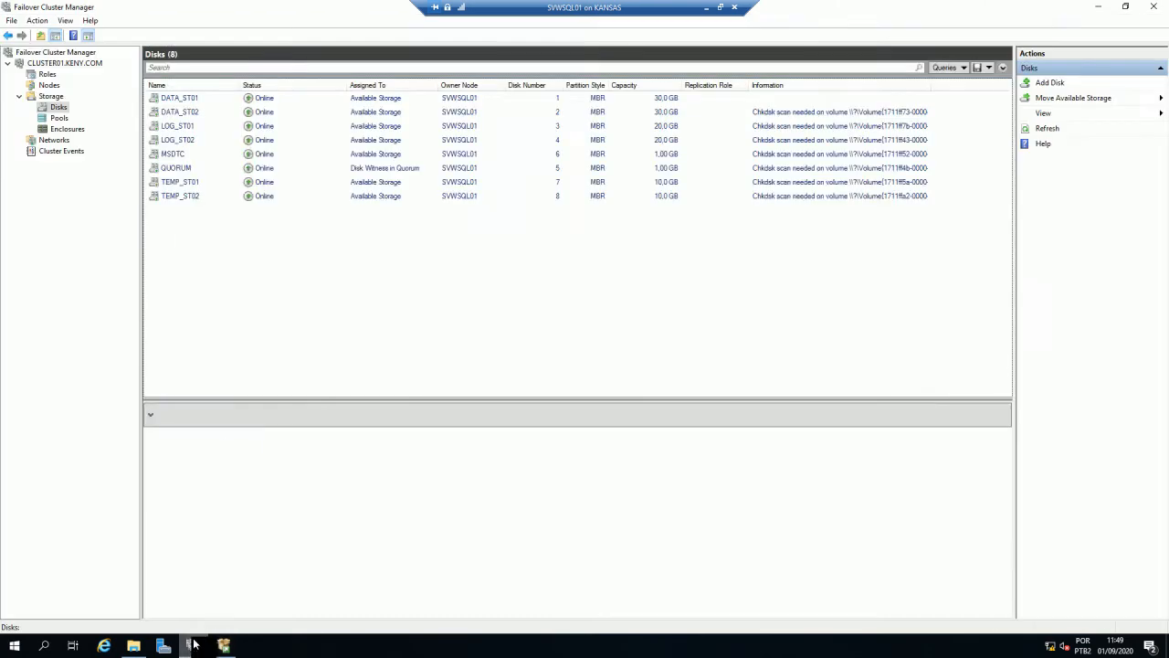
{"action": "left_click", "coordinate": [177, 109]}
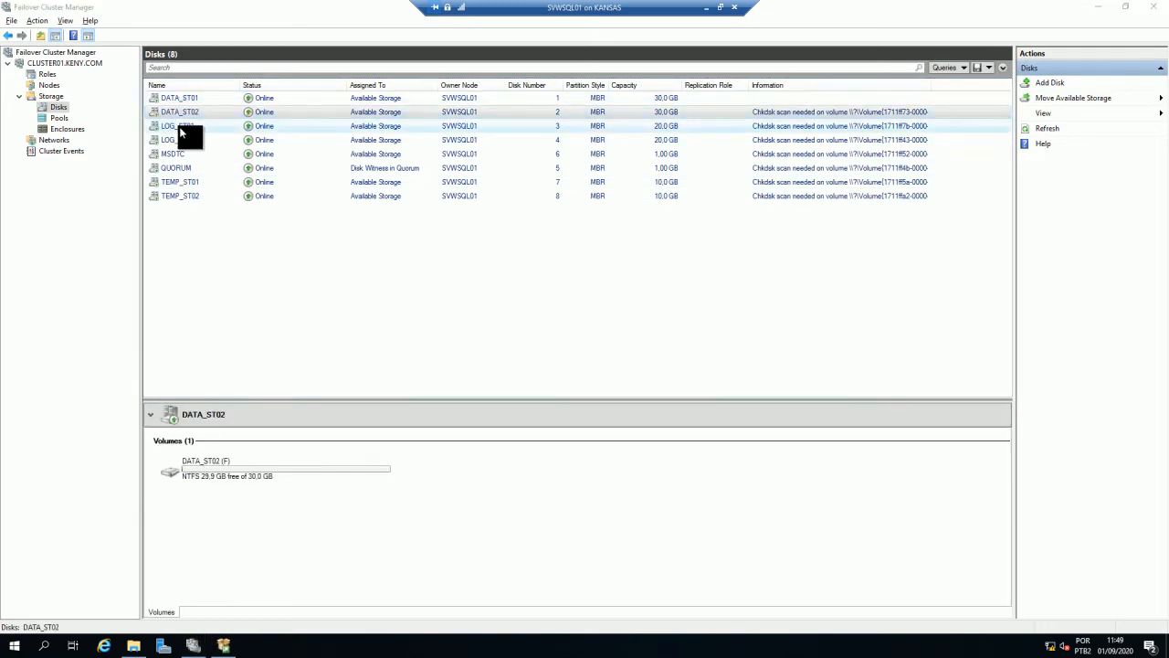
{"action": "key", "text": "alt+Tab"}
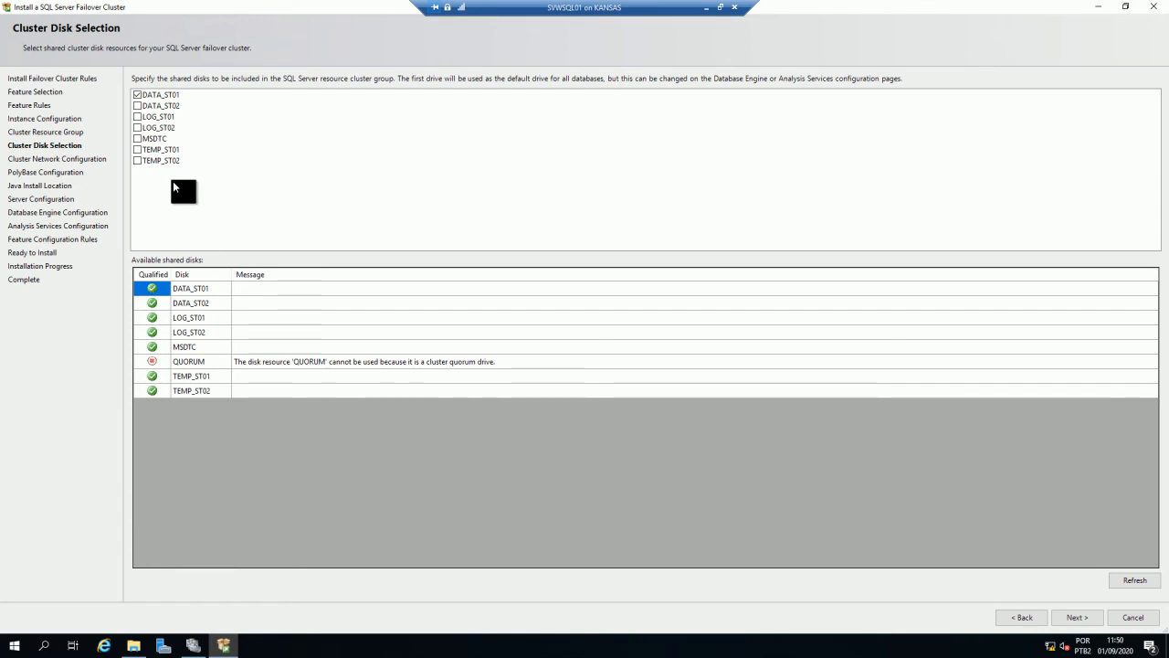
{"action": "left_click", "coordinate": [136, 117]}
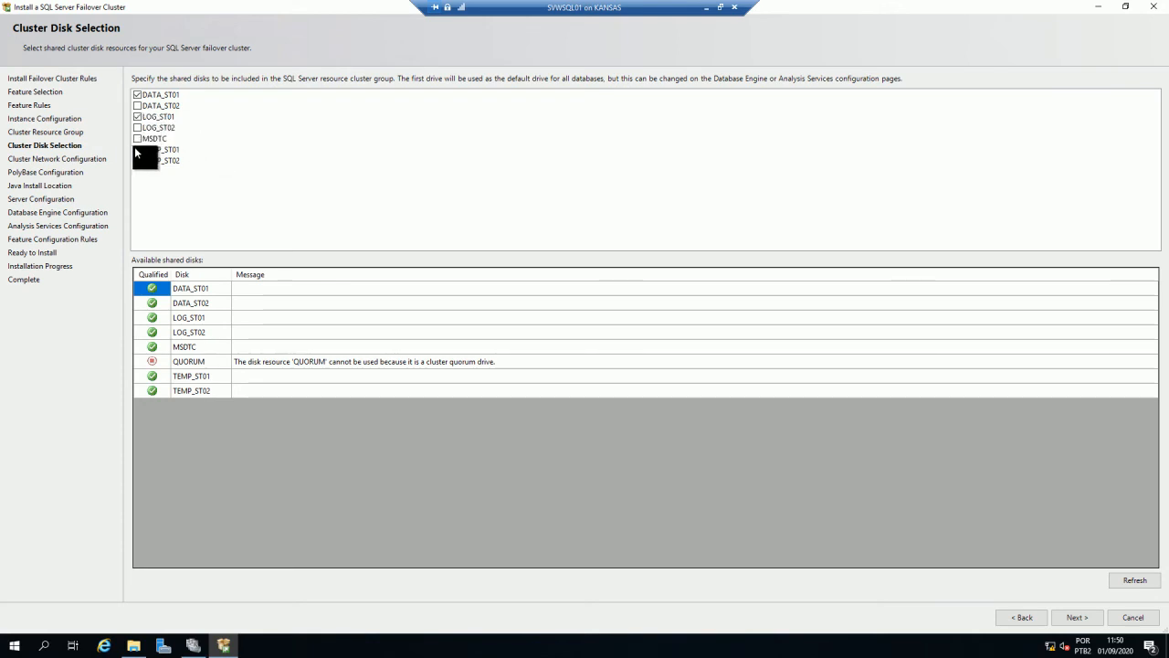
{"action": "left_click", "coordinate": [143, 149]}
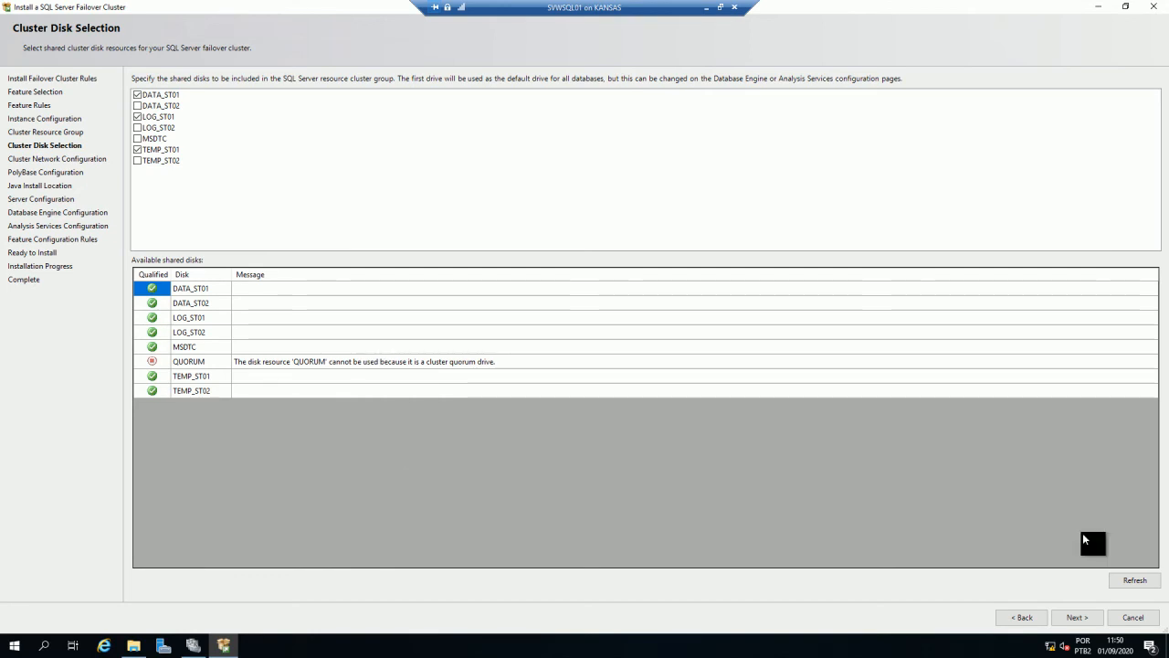
{"action": "left_click", "coordinate": [1079, 618]}
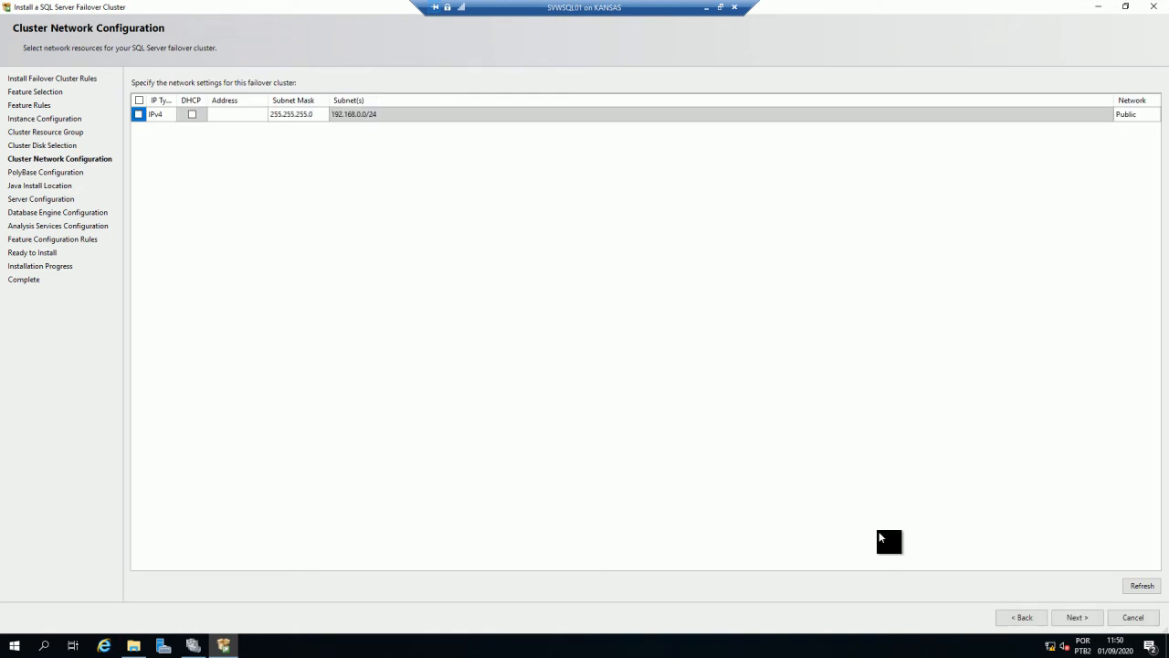
Enable the IPv4 network for the failover cluster with address 192.168.0.10, taken from the PowerPoint environment diagram
{"action": "left_click", "coordinate": [138, 114]}
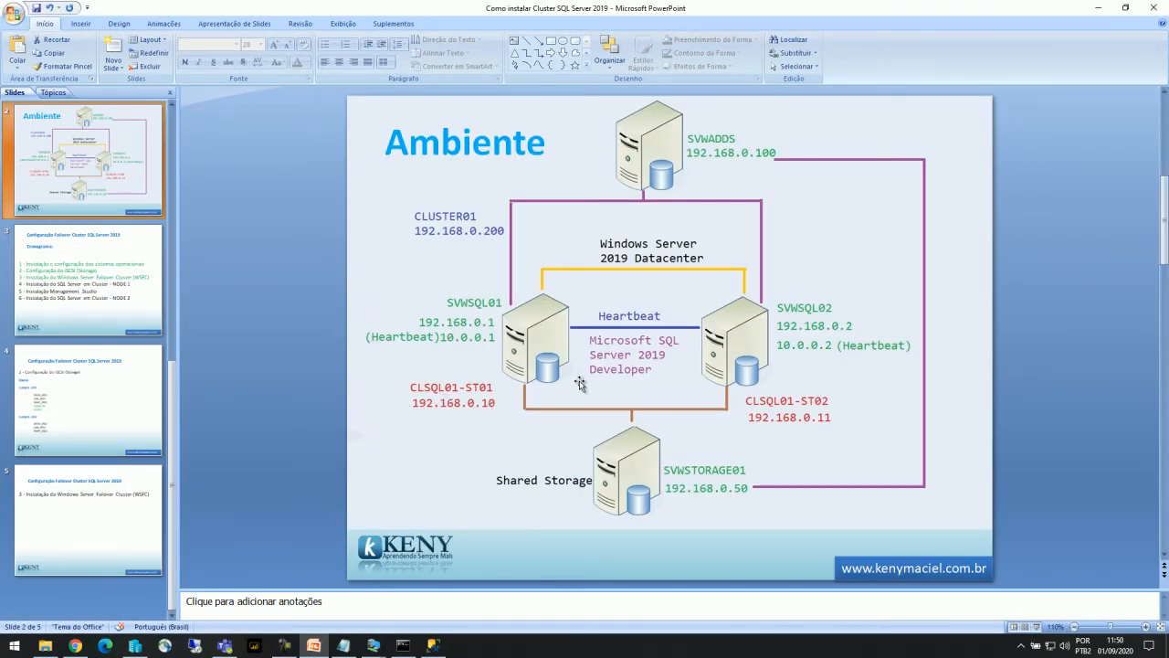
{"action": "left_click", "coordinate": [1099, 8]}
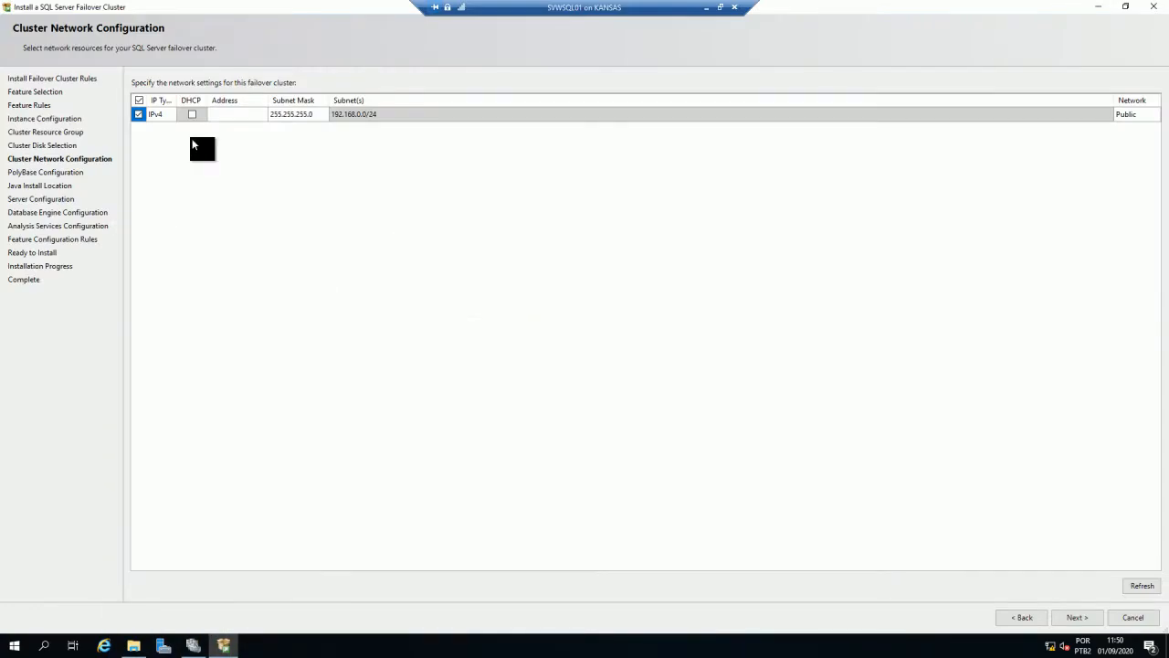
{"action": "left_click", "coordinate": [240, 116]}
{"action": "type", "text": "168.0"}
{"action": "key", "text": "BackSpace"}
{"action": "key", "text": "BackSpace"}
{"action": "key", "text": "BackSpace"}
{"action": "key", "text": "BackSpace"}
{"action": "key", "text": "BackSpace"}
{"action": "type", "text": "192.168.0.10"}
{"action": "left_click", "coordinate": [1076, 618]}
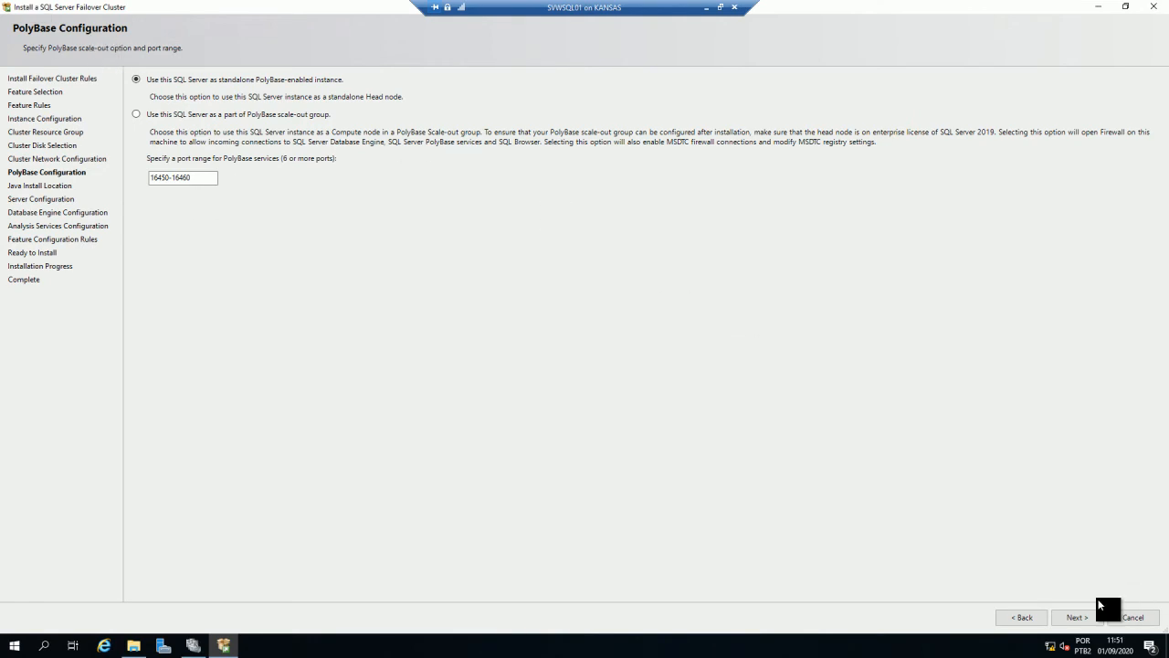
Keep the standalone PolyBase-enabled instance and the included Open JRE 11.0.3, and continue to the server configuration
{"action": "left_click", "coordinate": [1081, 618]}
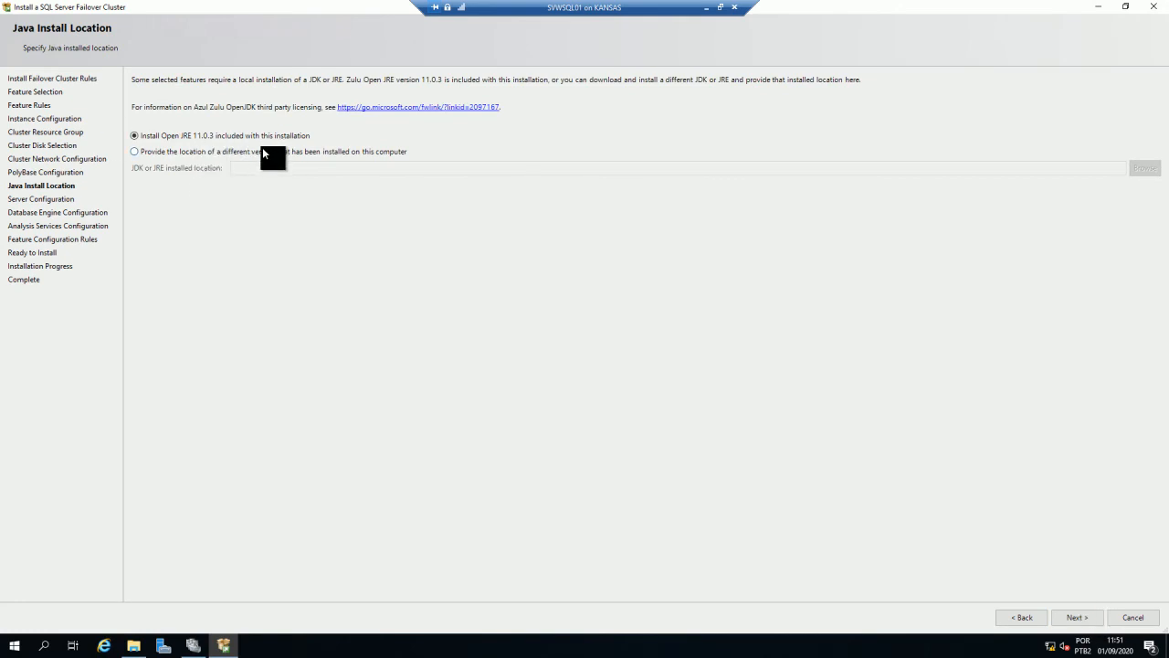
{"action": "left_click", "coordinate": [1085, 621]}
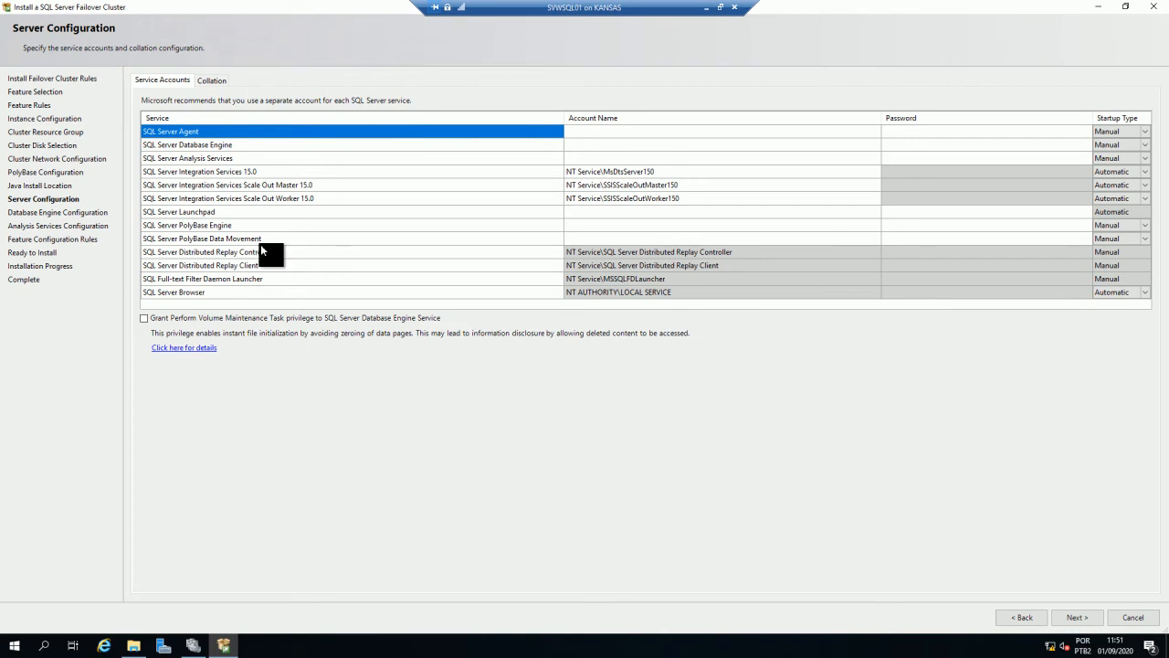
Open Notepad, shrink its window, and place it below the service accounts table
{"action": "key", "text": "super+r"}
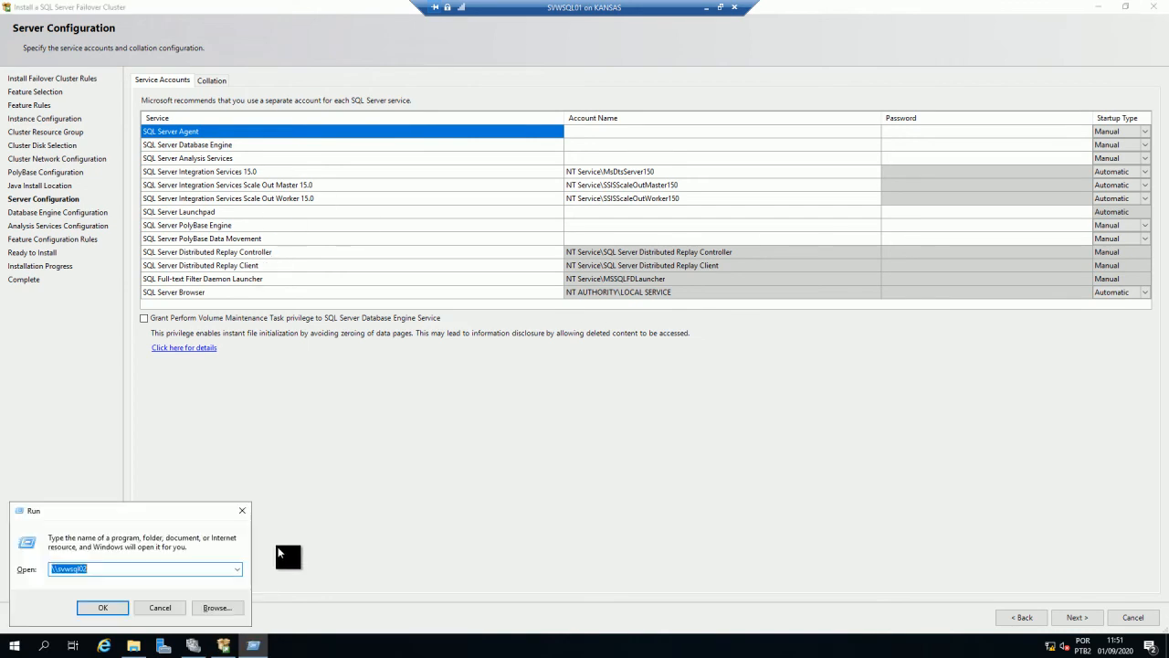
{"action": "type", "text": "notepad"}
{"action": "key", "text": "Return"}
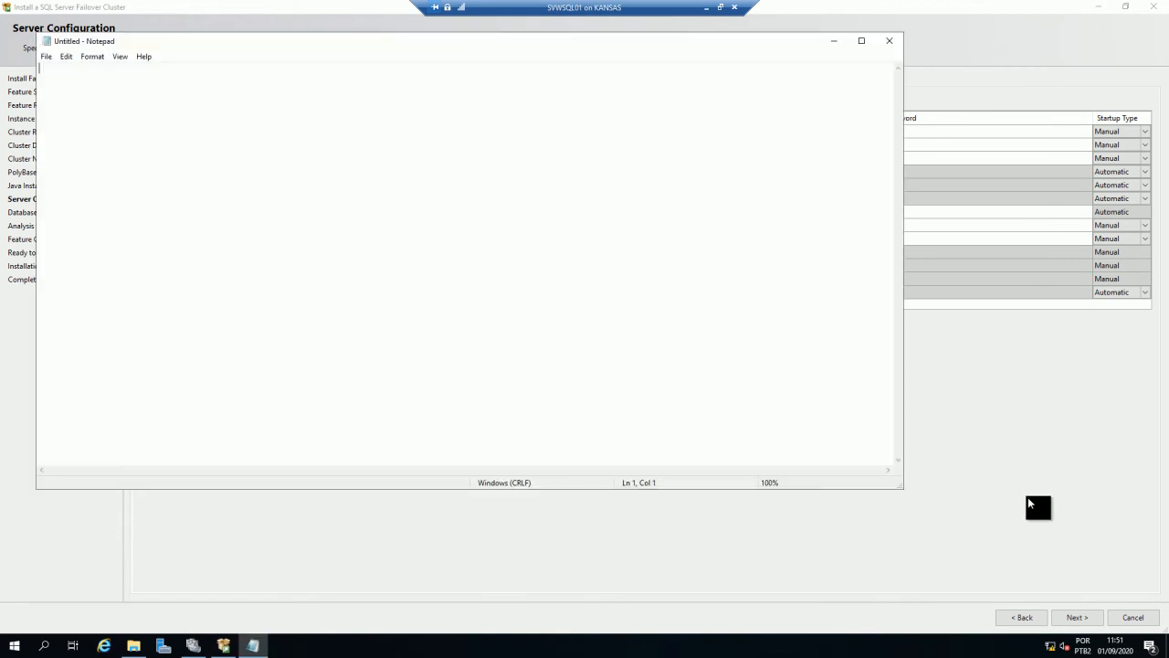
{"action": "left_click_drag", "start_coordinate": [902, 489], "coordinate": [600, 243]}
{"action": "left_click_drag", "start_coordinate": [444, 42], "coordinate": [599, 382]}
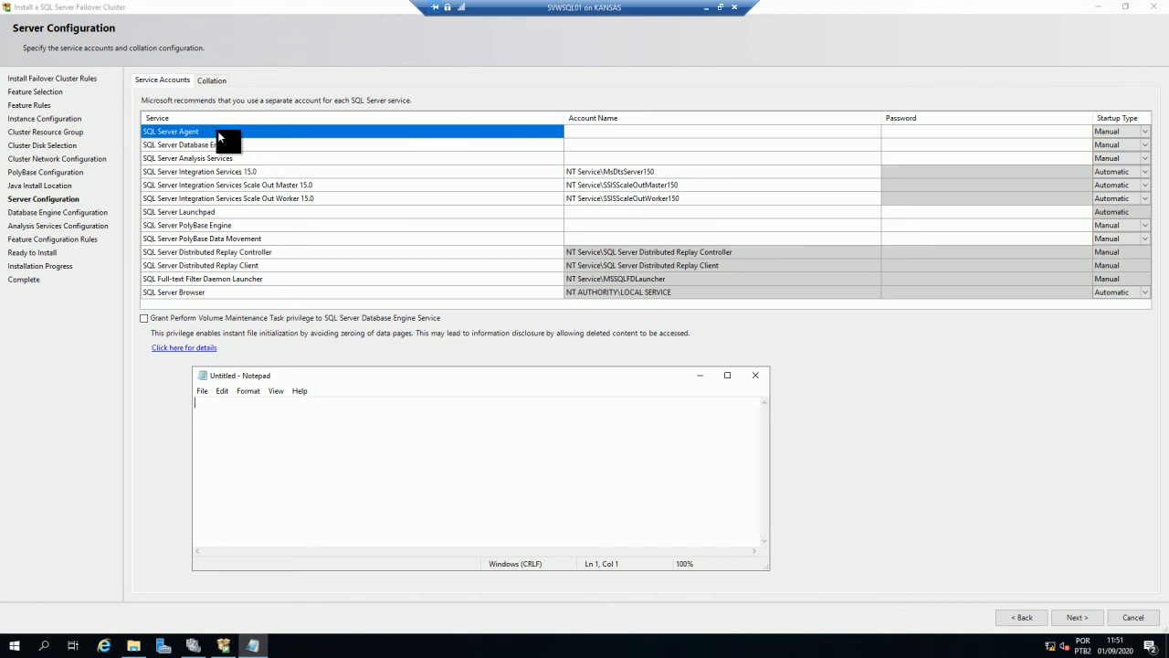
Write the domain service account name in Notepad, copy it, and return to the SQL Server Agent account field
{"action": "left_click", "coordinate": [647, 134]}
{"action": "type", "text": "keny\\keny"}
{"action": "key", "text": "ctrl+a"}
{"action": "key", "text": "ctrl+c"}
{"action": "left_click", "coordinate": [597, 153]}
{"action": "left_click", "coordinate": [594, 133]}
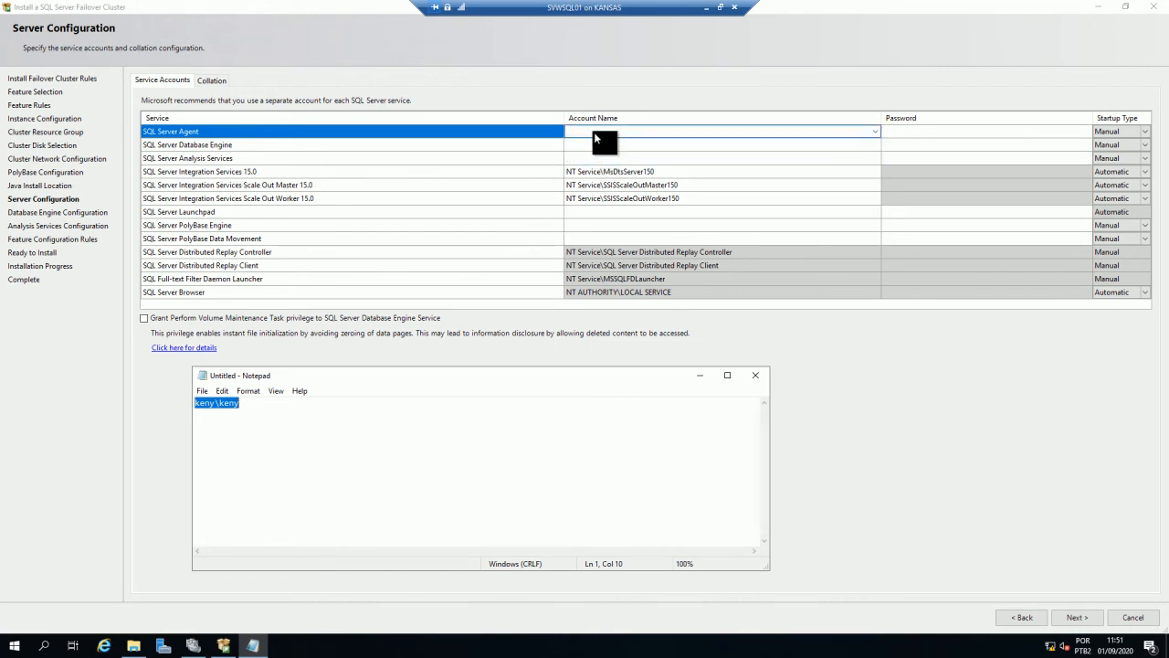
Paste the copied account name for SQL Server Agent, Database Engine, Analysis Services, Launchpad, PolyBase Engine and PolyBase Data Movement
{"action": "left_click", "coordinate": [594, 131]}
{"action": "key", "text": "ctrl+v"}
{"action": "left_click", "coordinate": [590, 146]}
{"action": "key", "text": "ctrl+v"}
{"action": "left_click", "coordinate": [589, 159]}
{"action": "key", "text": "ctrl+v"}
{"action": "left_click", "coordinate": [592, 212]}
{"action": "key", "text": "ctrl+v"}
{"action": "left_click", "coordinate": [589, 225]}
{"action": "key", "text": "ctrl+v"}
{"action": "left_click", "coordinate": [584, 237]}
{"action": "key", "text": "ctrl+v"}
{"action": "left_click", "coordinate": [575, 222]}
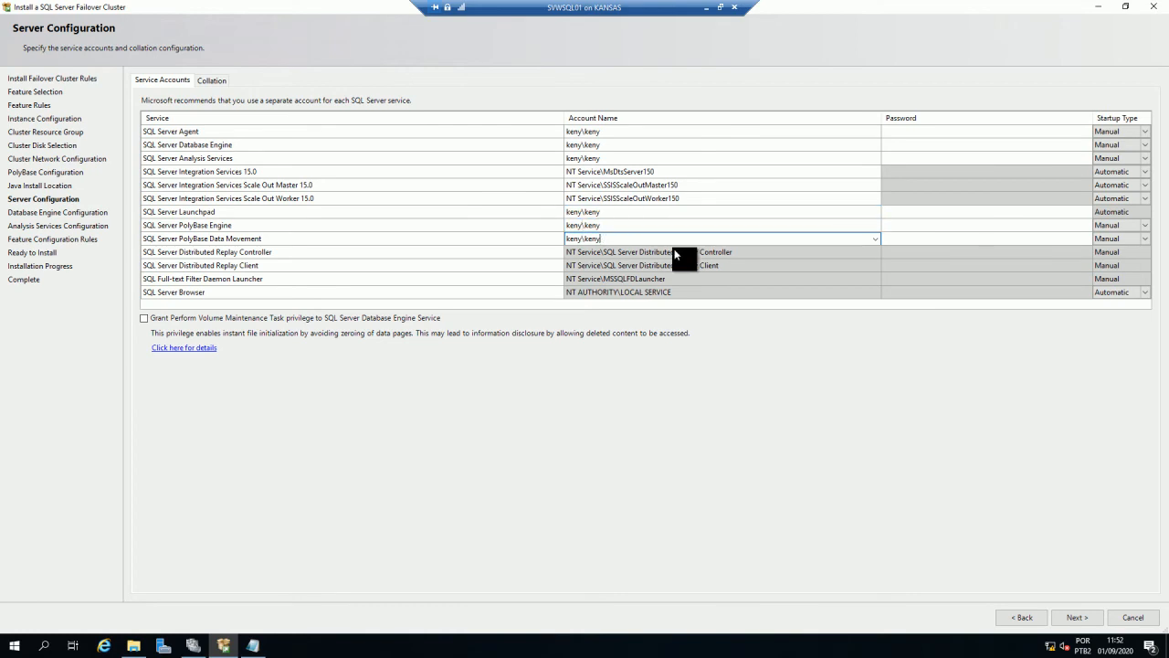
Enter the service account password for SQL Server Agent, Database Engine, Analysis Services and the remaining services that use the domain account
{"action": "left_click", "coordinate": [933, 132]}
{"action": "type", "text": "********"}
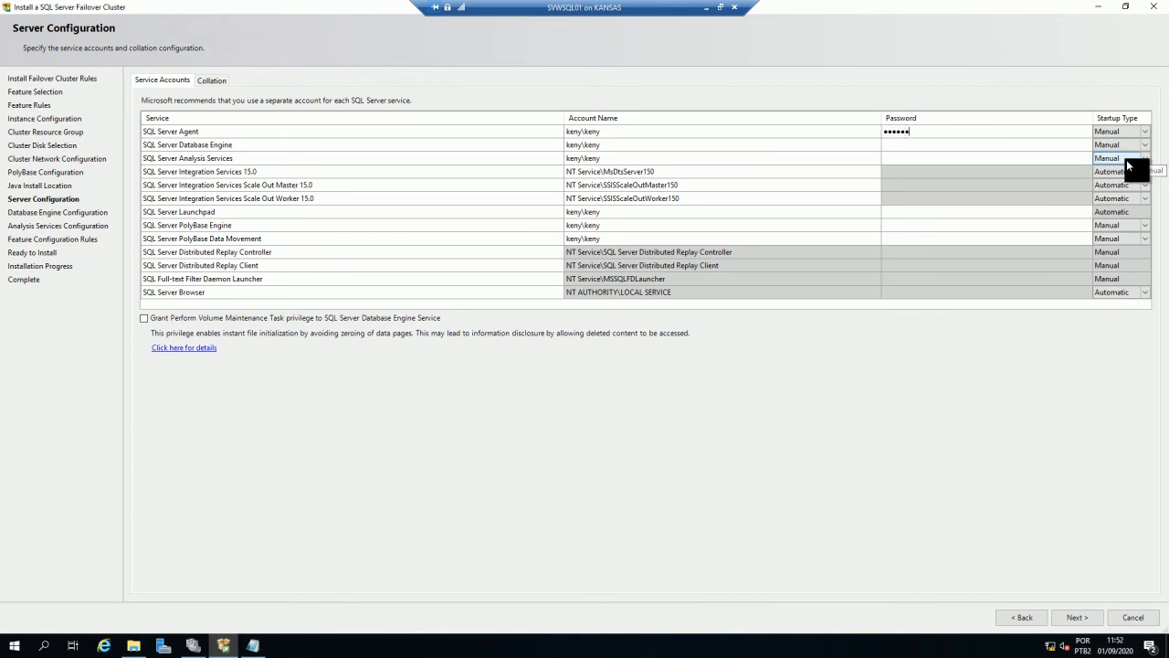
{"action": "type", "text": "**"}
{"action": "left_click", "coordinate": [907, 144]}
{"action": "type", "text": "**********"}
{"action": "left_click", "coordinate": [908, 158]}
{"action": "type", "text": "******************************"}
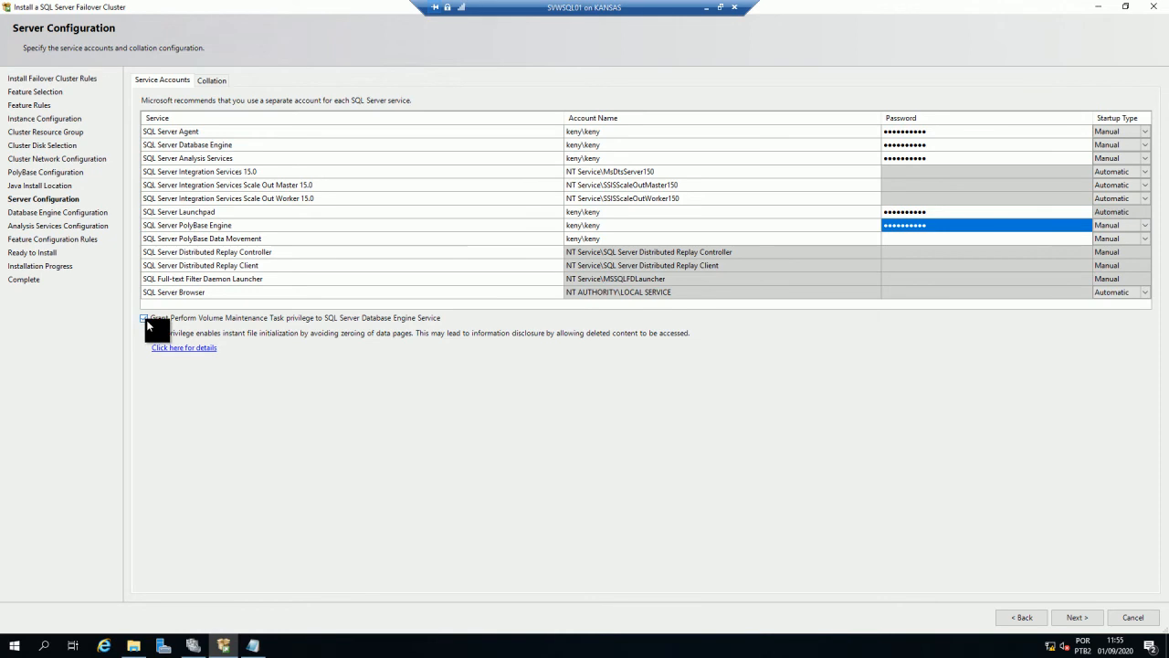
Examine the Database Engine and Analysis Services collations, including the case and accent suffixes and the Database Engine collation's customization options
{"action": "left_click", "coordinate": [221, 80]}
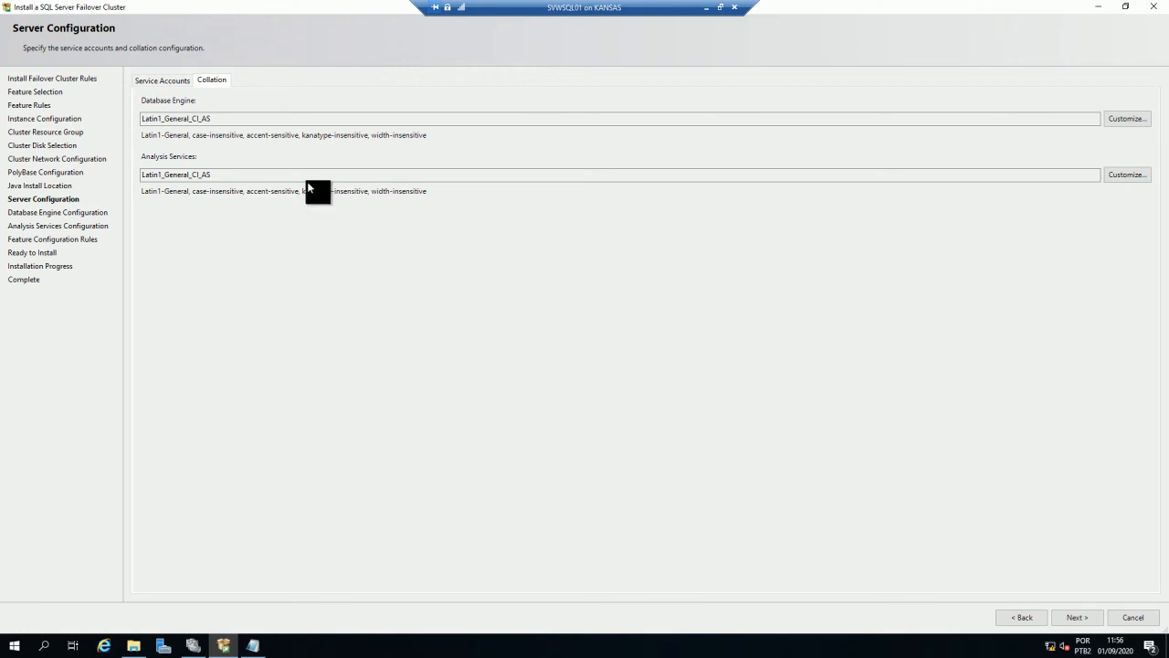
{"action": "left_click", "coordinate": [150, 120]}
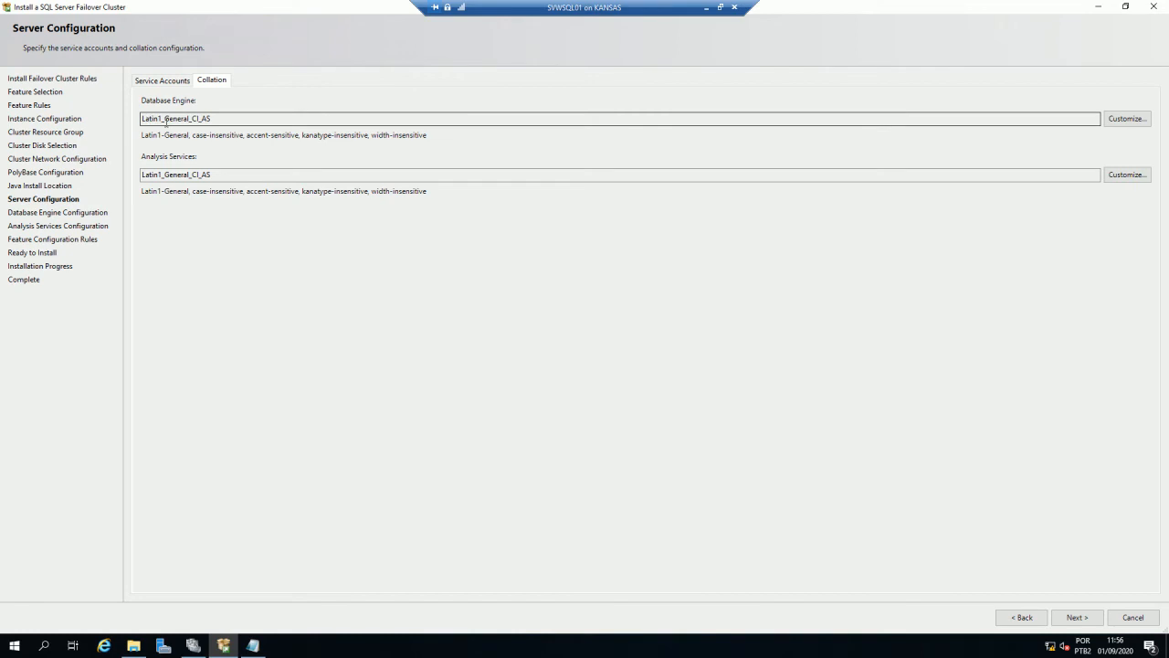
{"action": "left_click", "coordinate": [197, 118]}
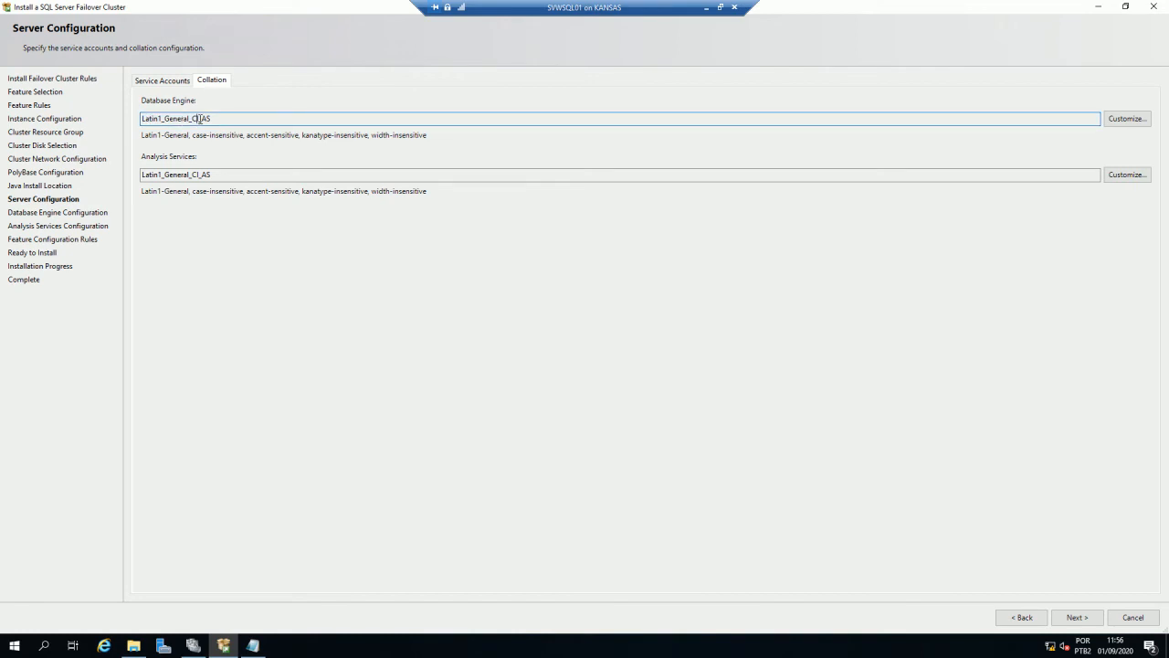
{"action": "left_click_drag", "start_coordinate": [201, 118], "coordinate": [191, 119]}
{"action": "left_click", "coordinate": [197, 119]}
{"action": "left_click_drag", "start_coordinate": [202, 119], "coordinate": [212, 119]}
{"action": "left_click", "coordinate": [214, 119]}
{"action": "left_click_drag", "start_coordinate": [191, 175], "coordinate": [212, 174]}
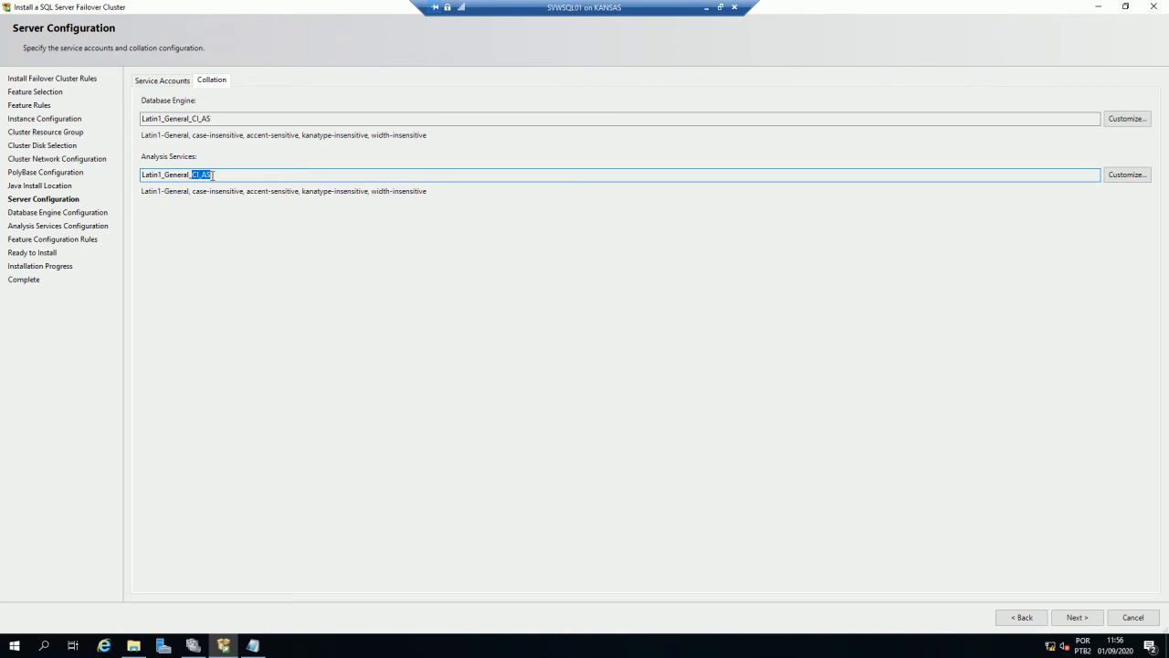
{"action": "left_click", "coordinate": [217, 174]}
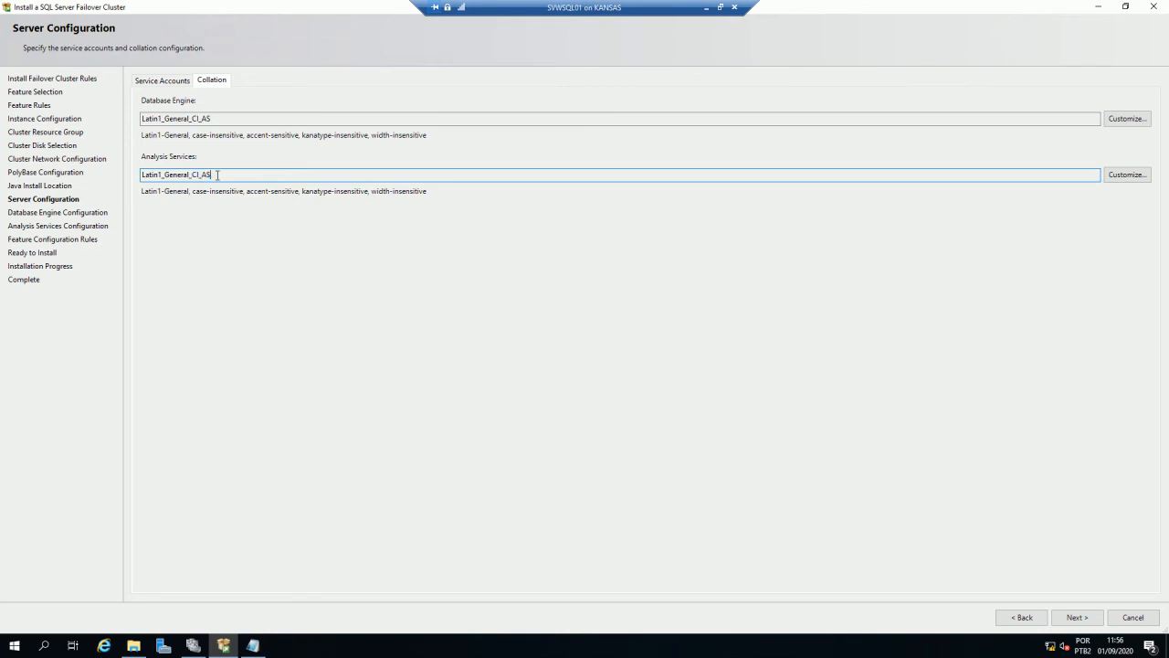
{"action": "left_click", "coordinate": [229, 120]}
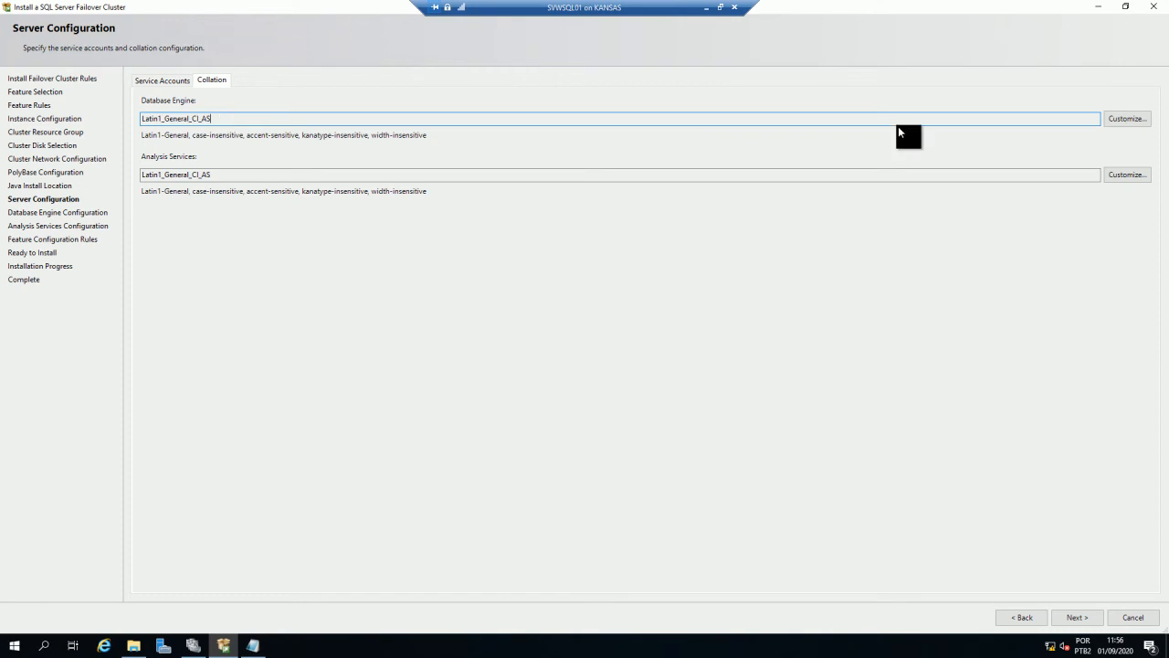
{"action": "left_click", "coordinate": [1118, 119]}
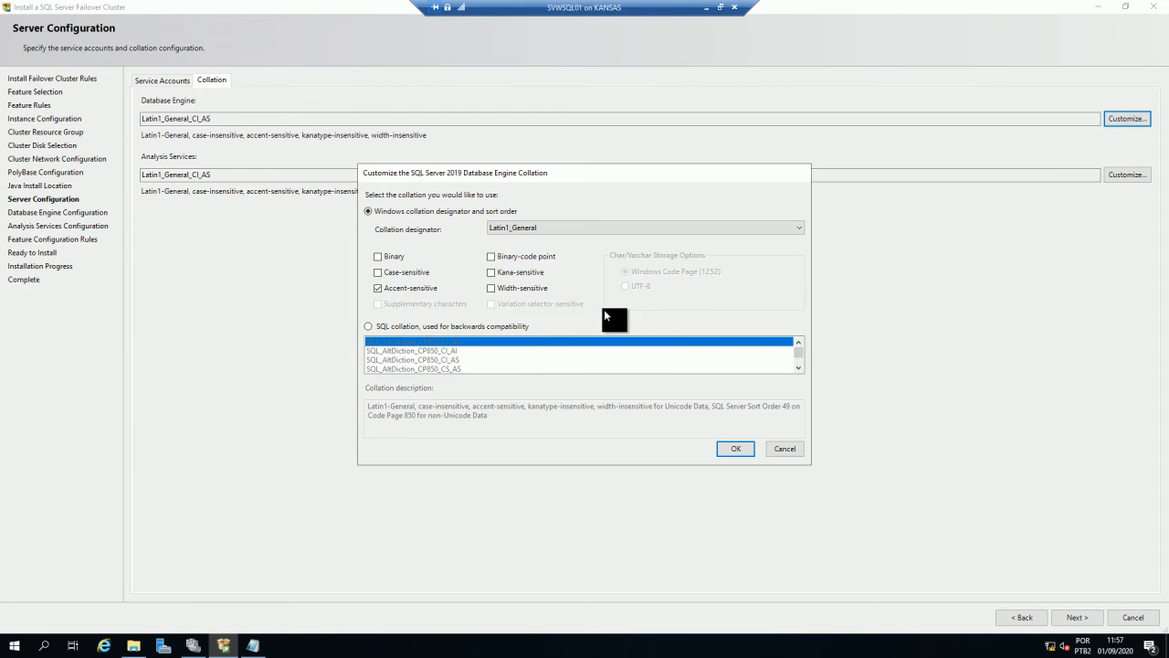
{"action": "left_click", "coordinate": [788, 450]}
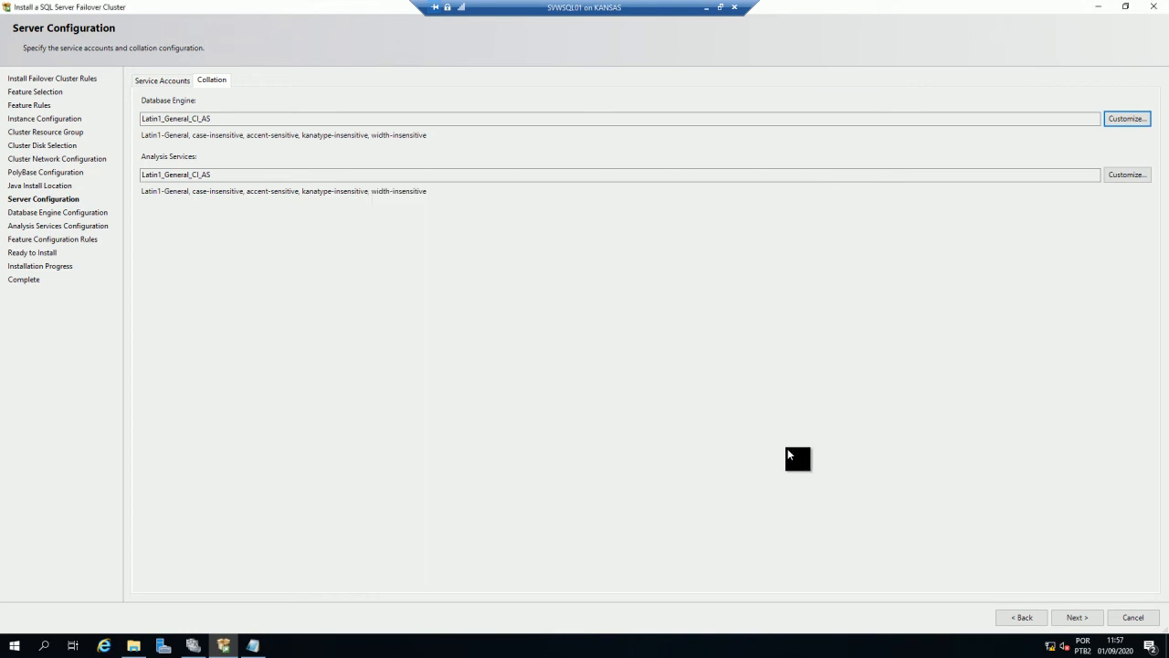
Continue to the Database Engine configuration and add the current user as a SQL Server administrator
{"action": "left_click", "coordinate": [1081, 613]}
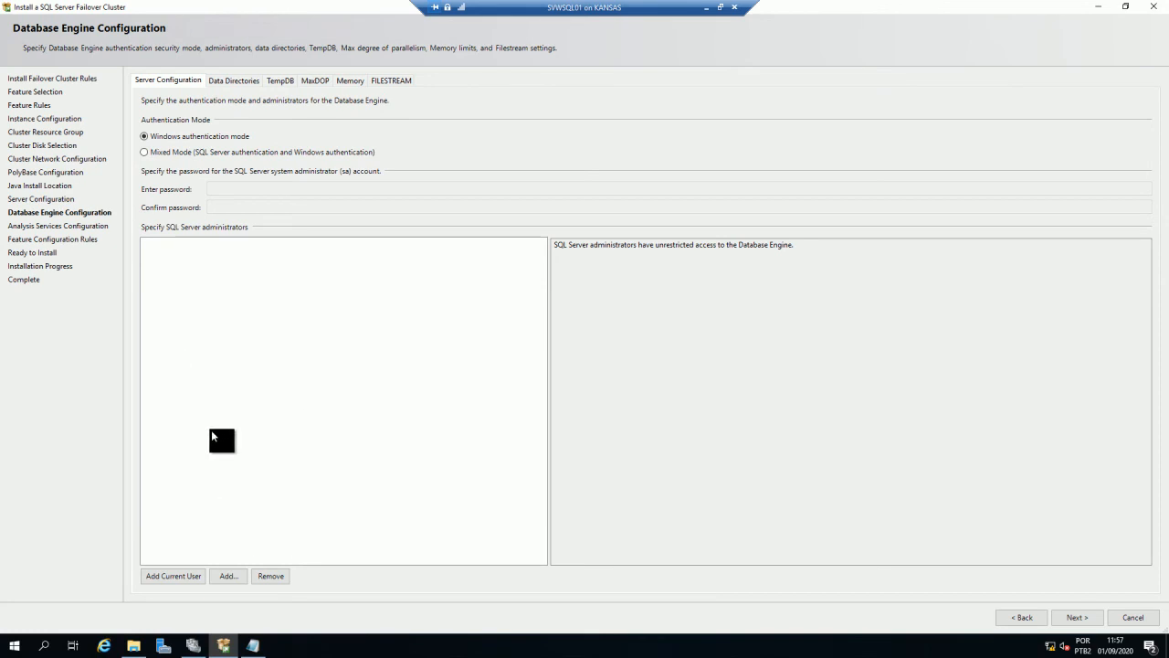
{"action": "left_click", "coordinate": [184, 574]}
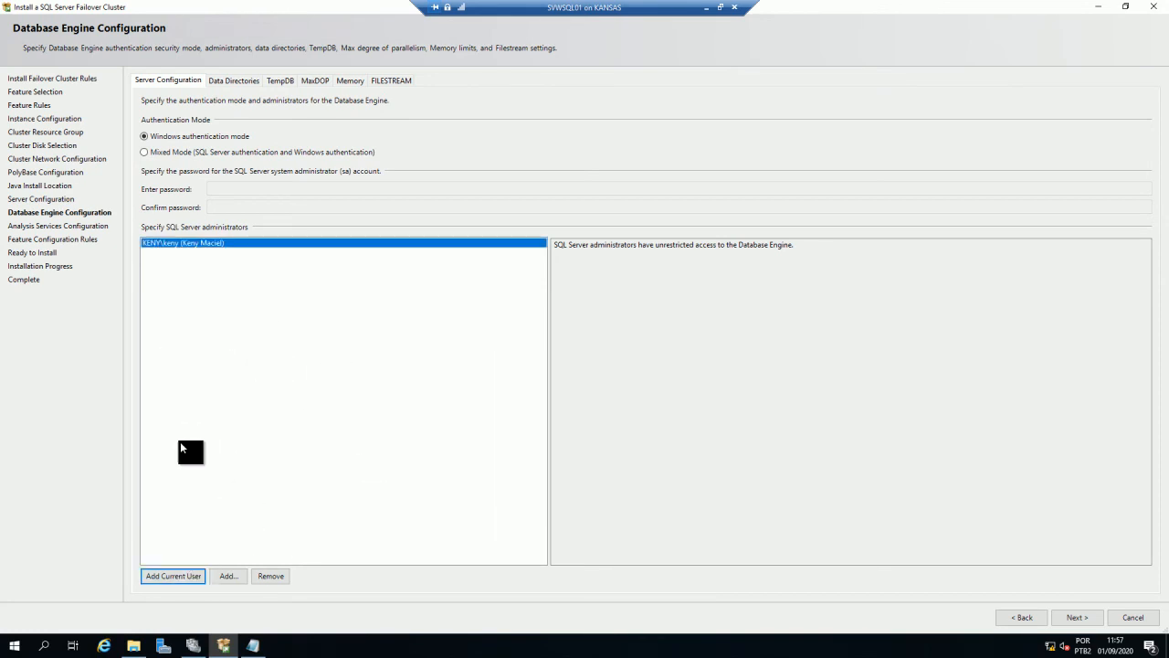
{"action": "left_click", "coordinate": [225, 576]}
{"action": "left_click", "coordinate": [271, 23]}
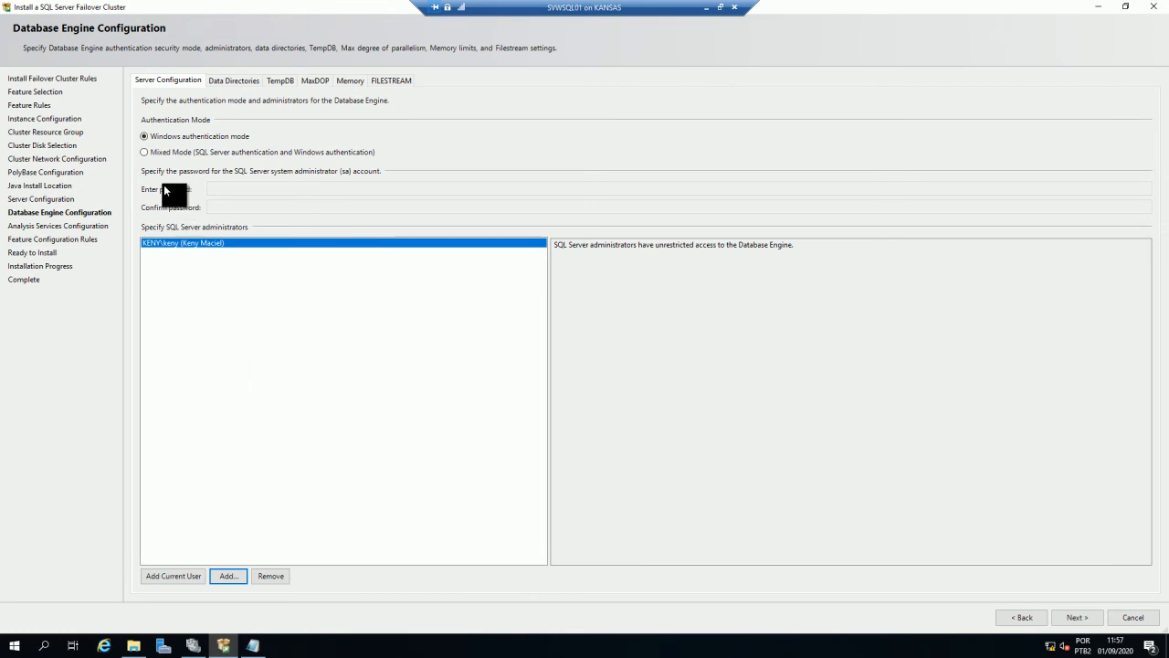
Select Mixed Mode authentication and enter and confirm the password for the sa account
{"action": "left_click", "coordinate": [161, 152]}
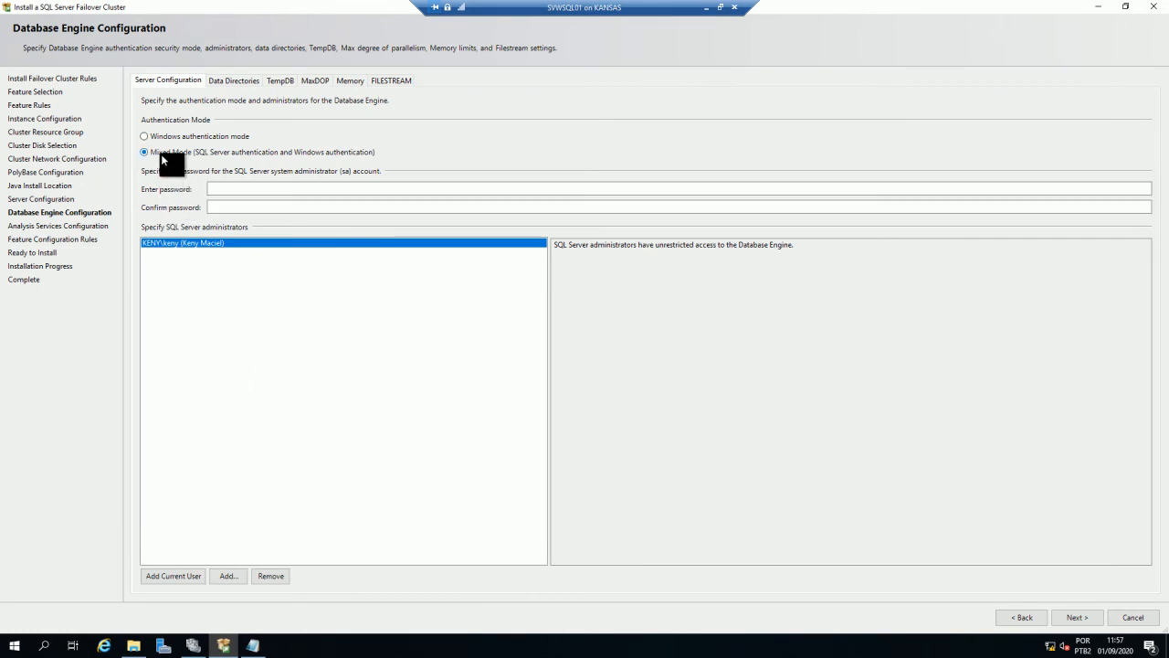
{"action": "left_click", "coordinate": [229, 186]}
{"action": "type", "text": "**********"}
{"action": "key", "text": "Tab"}
{"action": "type", "text": "**********"}
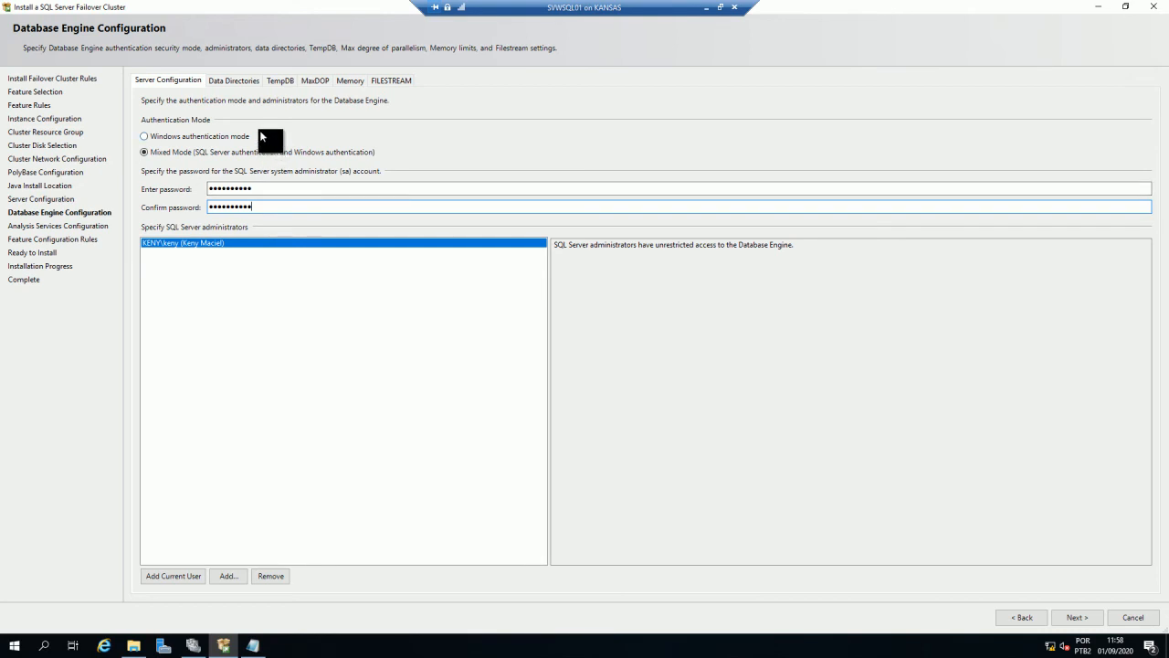
Check the Database Engine's data root directory on E: against the DATA_ST01 drive in File Explorer
{"action": "left_click", "coordinate": [241, 80]}
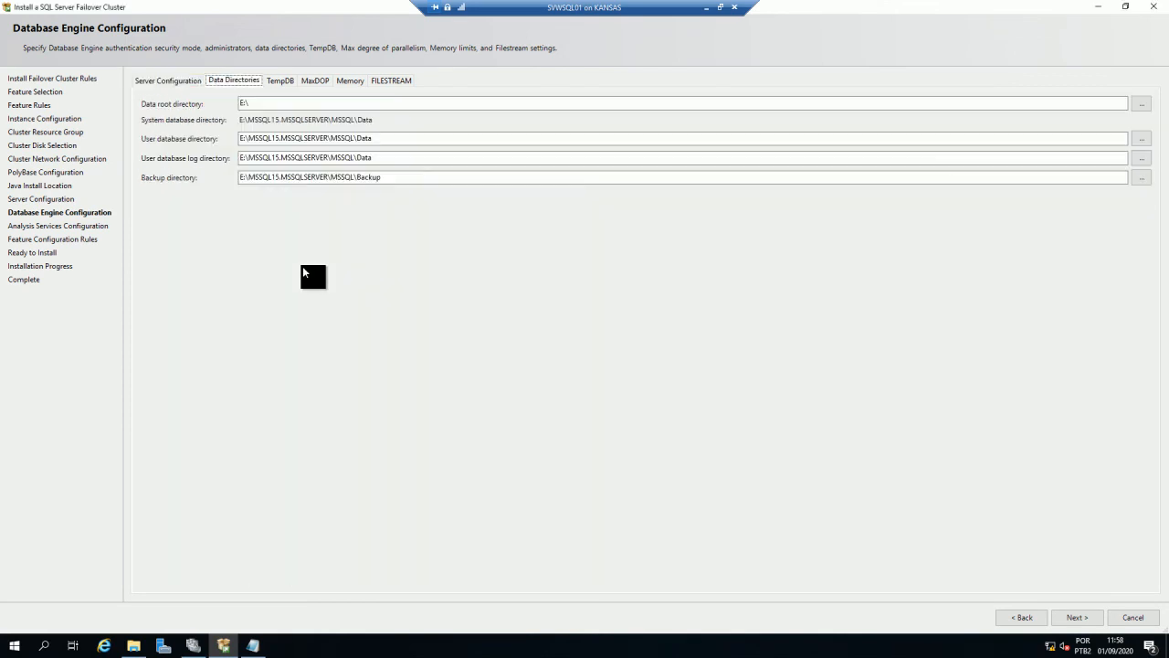
{"action": "left_click", "coordinate": [133, 645]}
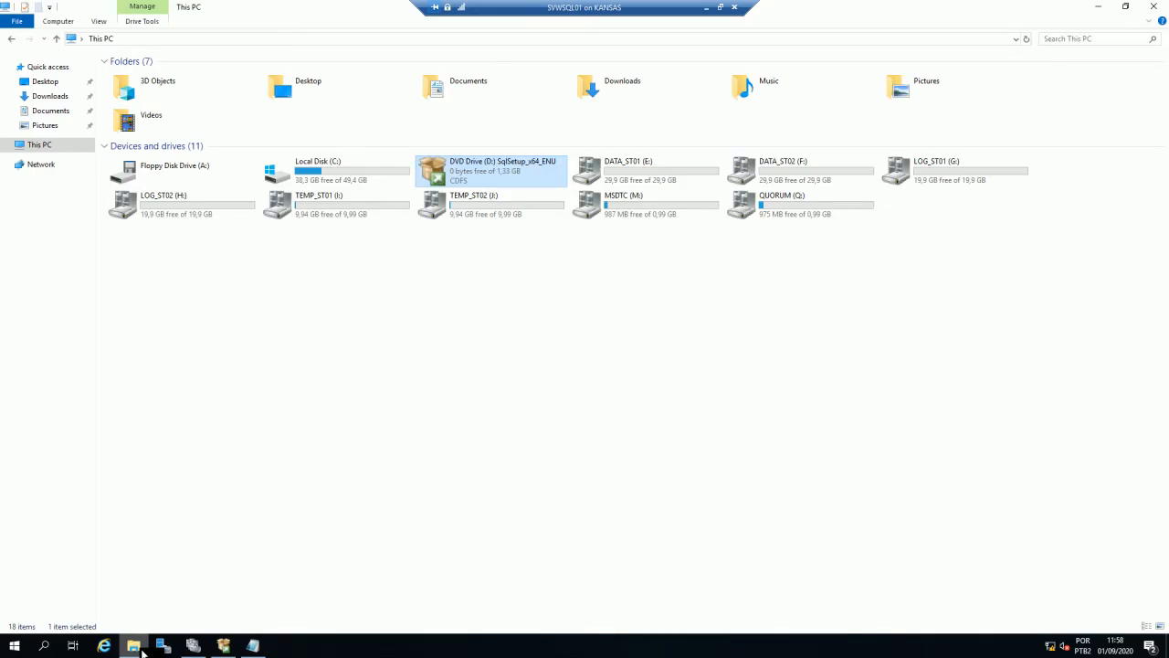
{"action": "left_click", "coordinate": [641, 177]}
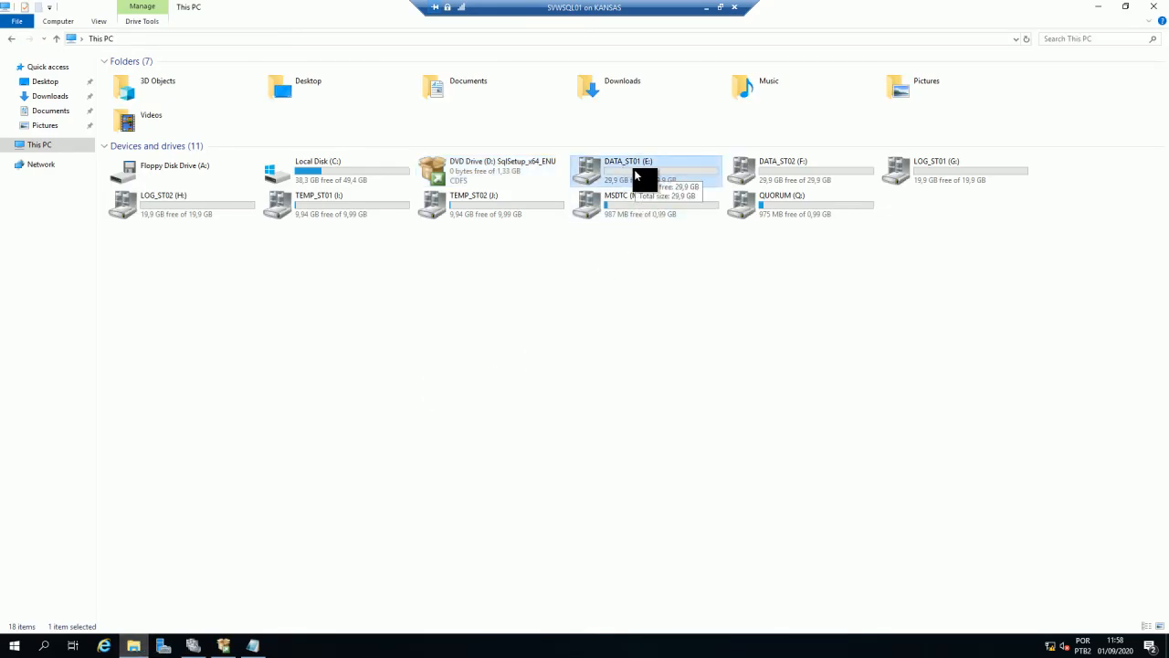
{"action": "key", "text": "alt+Tab"}
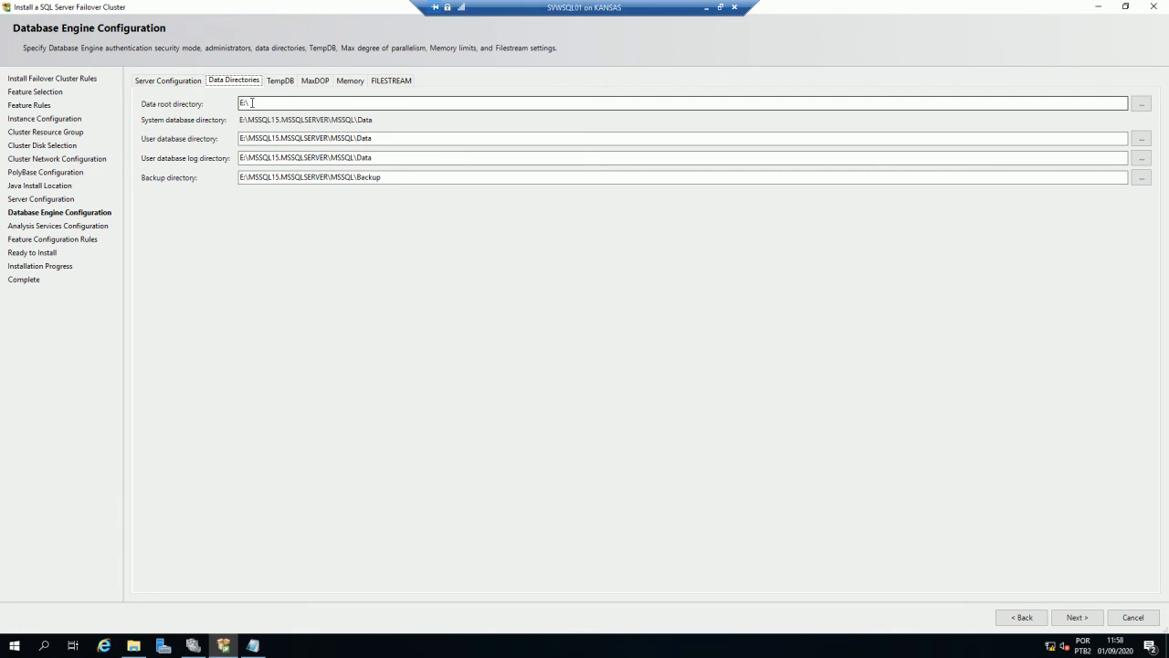
{"action": "key", "text": "alt+Tab"}
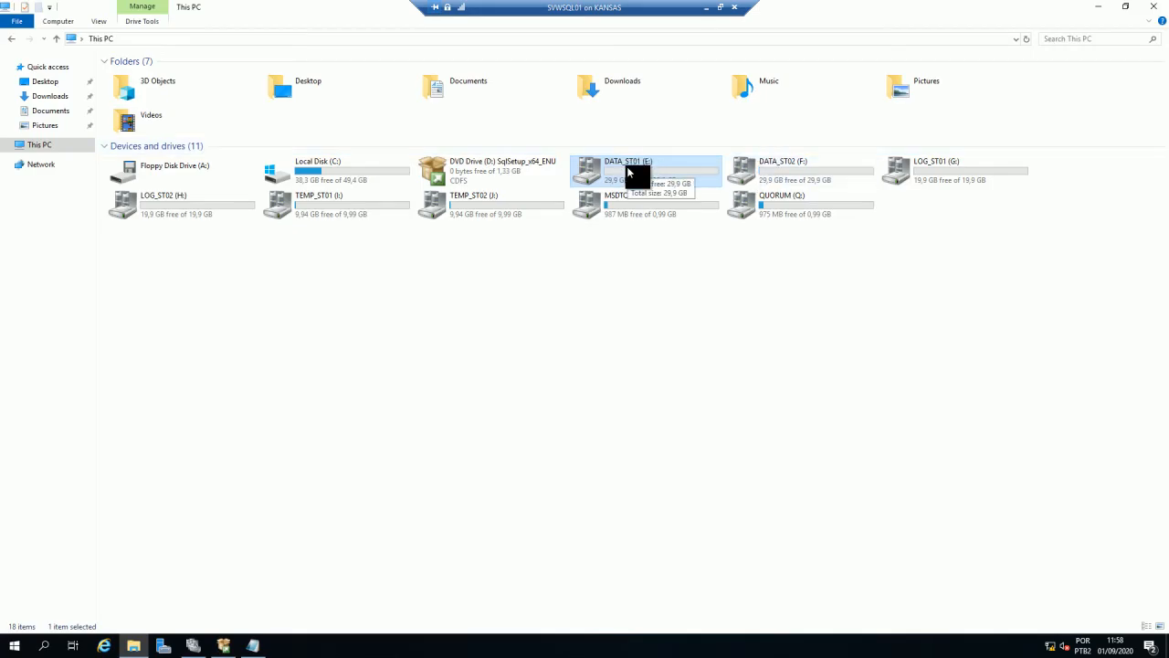
{"action": "key", "text": "alt+Tab"}
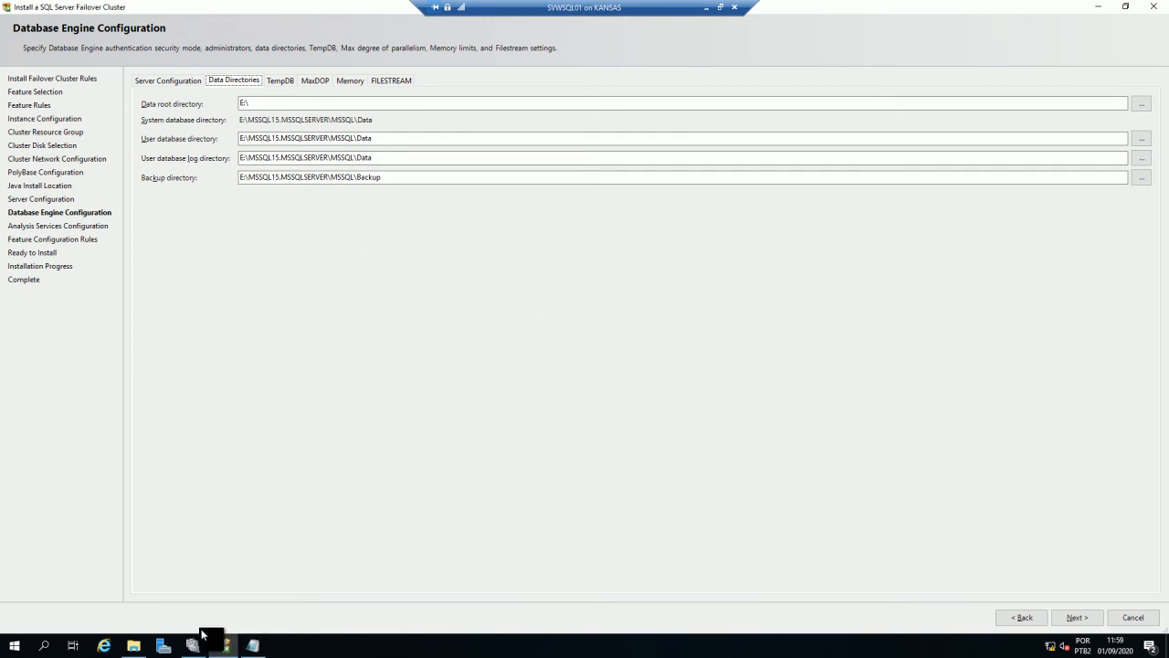
{"action": "mouse_move", "coordinate": [134, 649]}
Check the LOG_ST01 drive in File Explorer, and set the user database log directory to G:\MSSQL15.MSSQLSERVER\MSSQL\Data
{"action": "left_click_drag", "start_coordinate": [398, 139], "coordinate": [217, 139]}
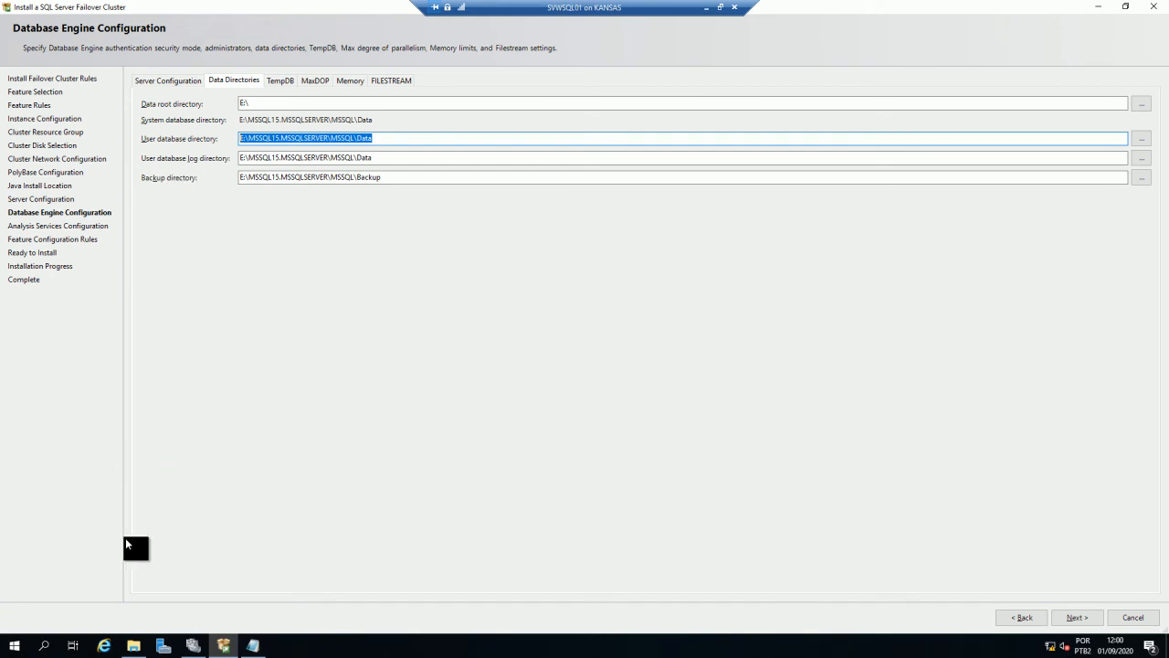
{"action": "left_click", "coordinate": [133, 646]}
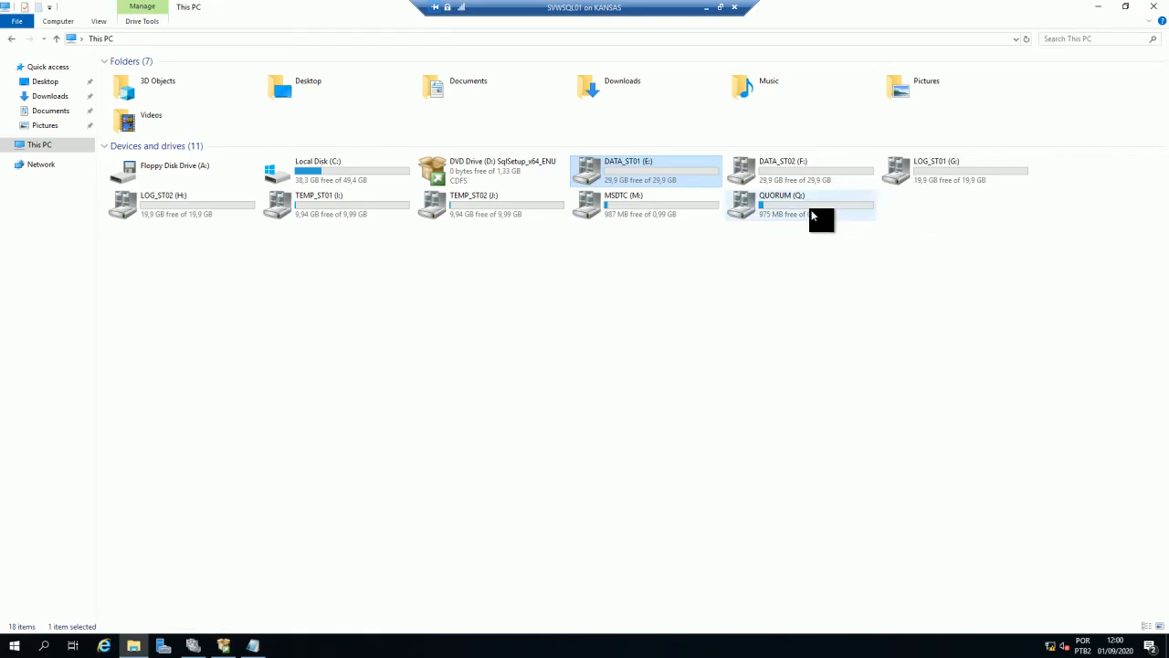
{"action": "double_click", "coordinate": [941, 178]}
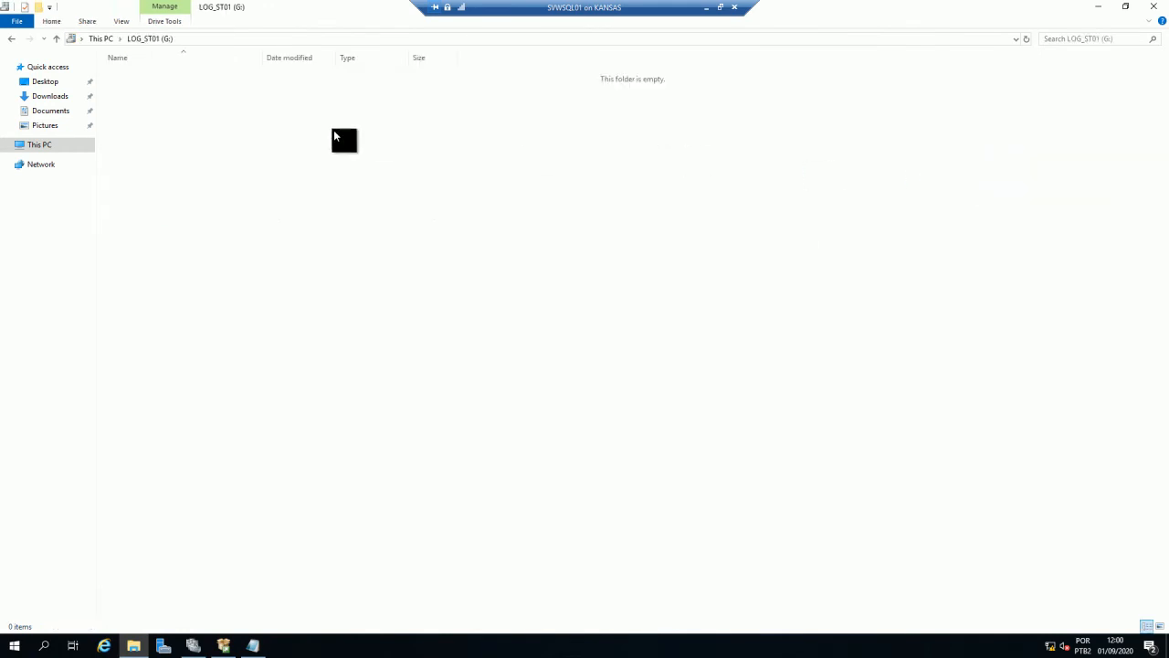
{"action": "key", "text": "alt+Tab"}
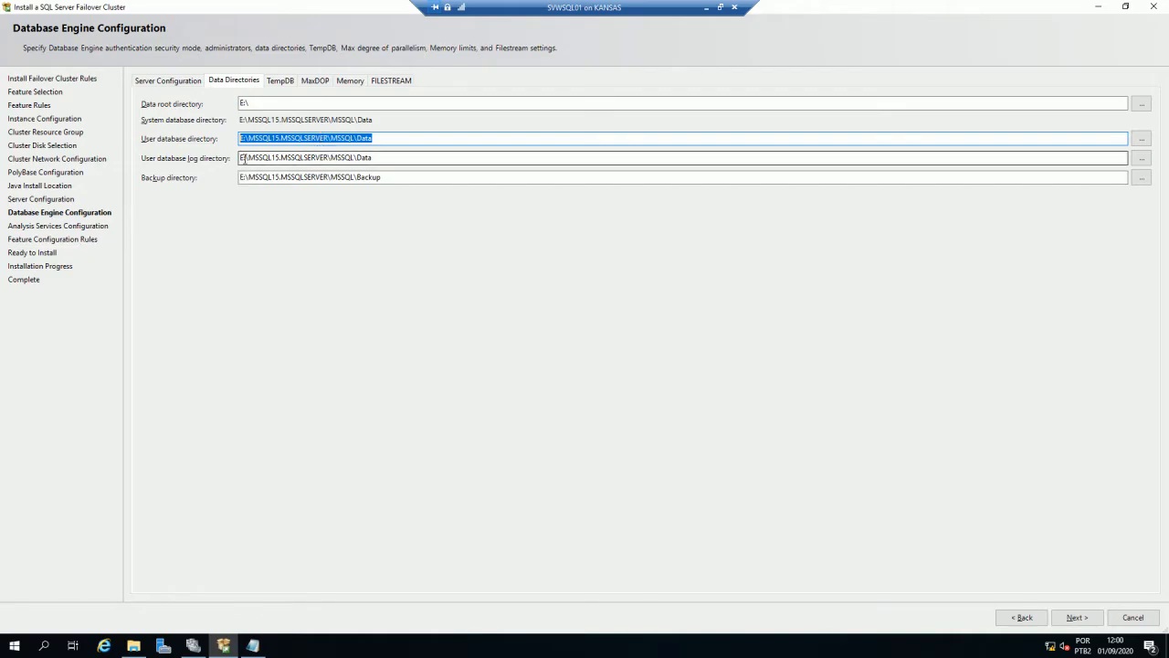
{"action": "left_click_drag", "start_coordinate": [244, 157], "coordinate": [231, 157]}
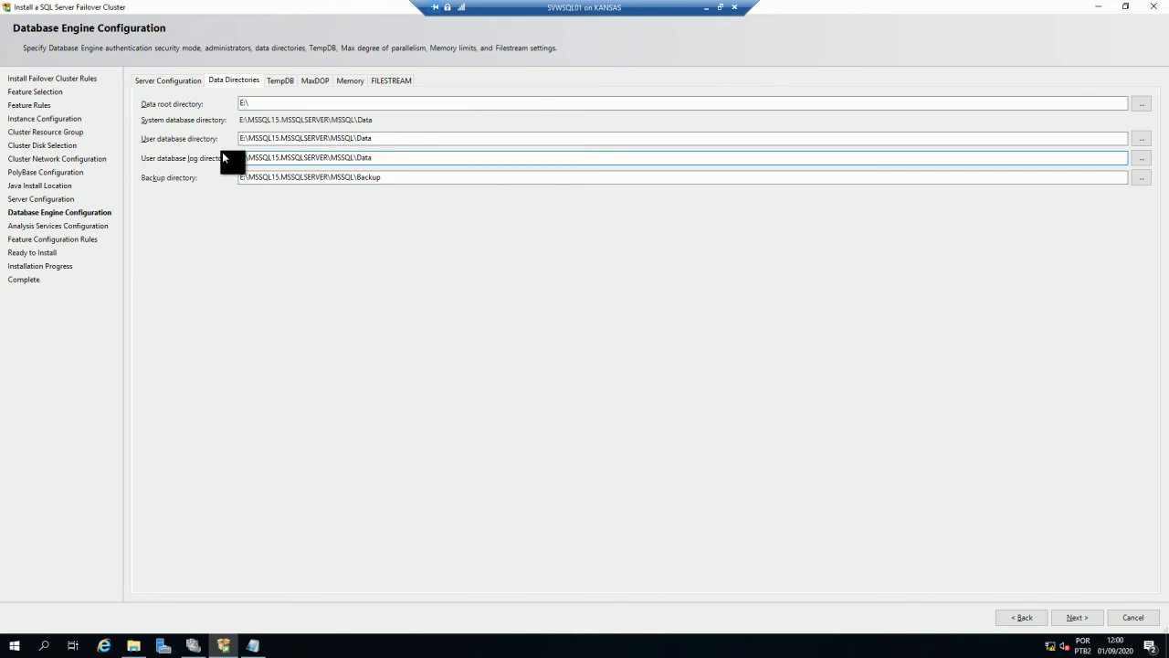
{"action": "type", "text": "G"}
{"action": "key", "text": "Tab"}
{"action": "key", "text": "Tab"}
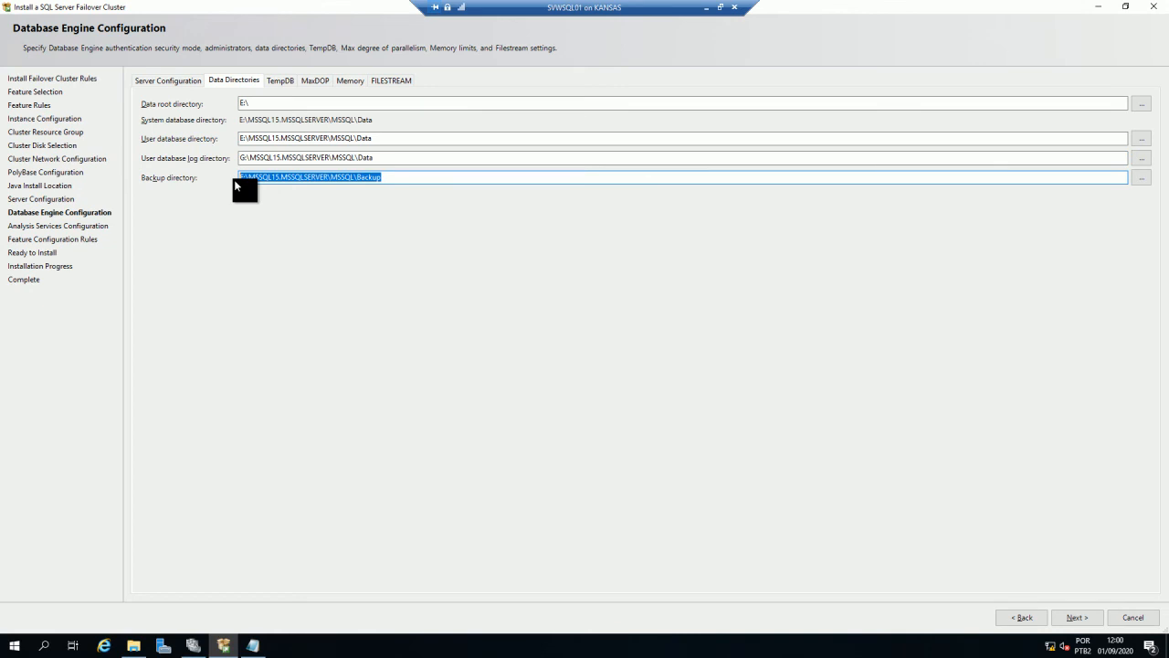
Create a new folder at the root of DATA_ST01 (E:) in File Explorer
{"action": "key", "text": "alt+Tab"}
{"action": "key", "text": "alt+Tab"}
{"action": "key", "text": "alt+Tab"}
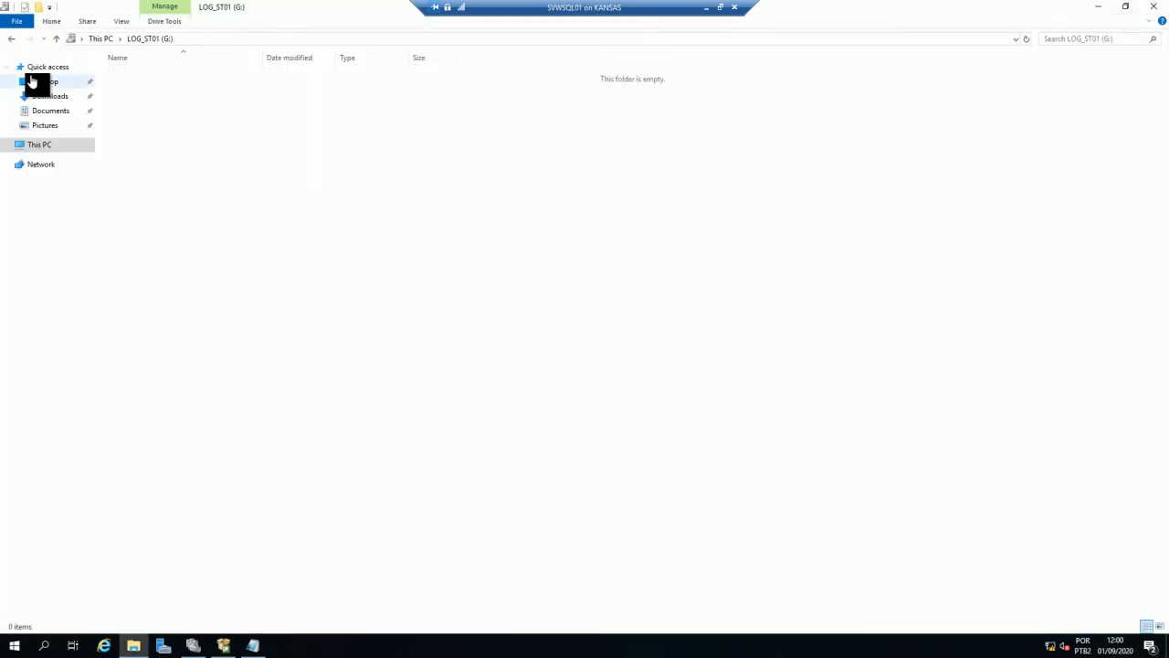
{"action": "key", "text": "alt+Tab"}
{"action": "key", "text": "alt+Tab"}
{"action": "left_click", "coordinate": [101, 37]}
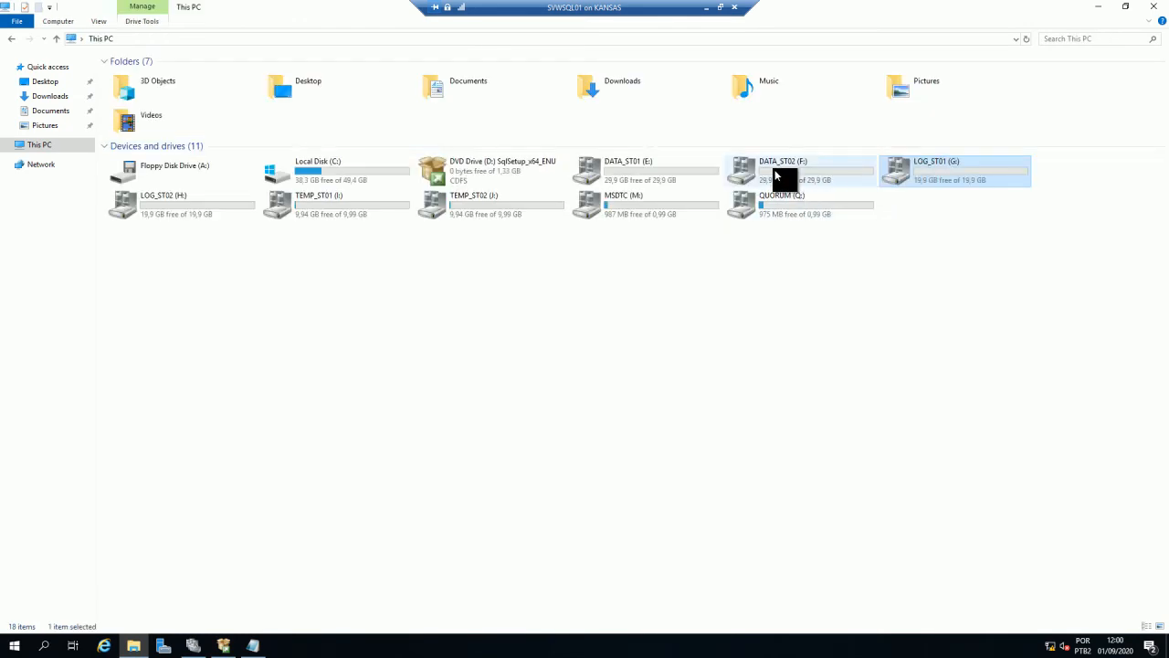
{"action": "double_click", "coordinate": [639, 169]}
{"action": "right_click", "coordinate": [307, 193]}
{"action": "mouse_move", "coordinate": [360, 337]}
{"action": "left_click", "coordinate": [465, 338]}
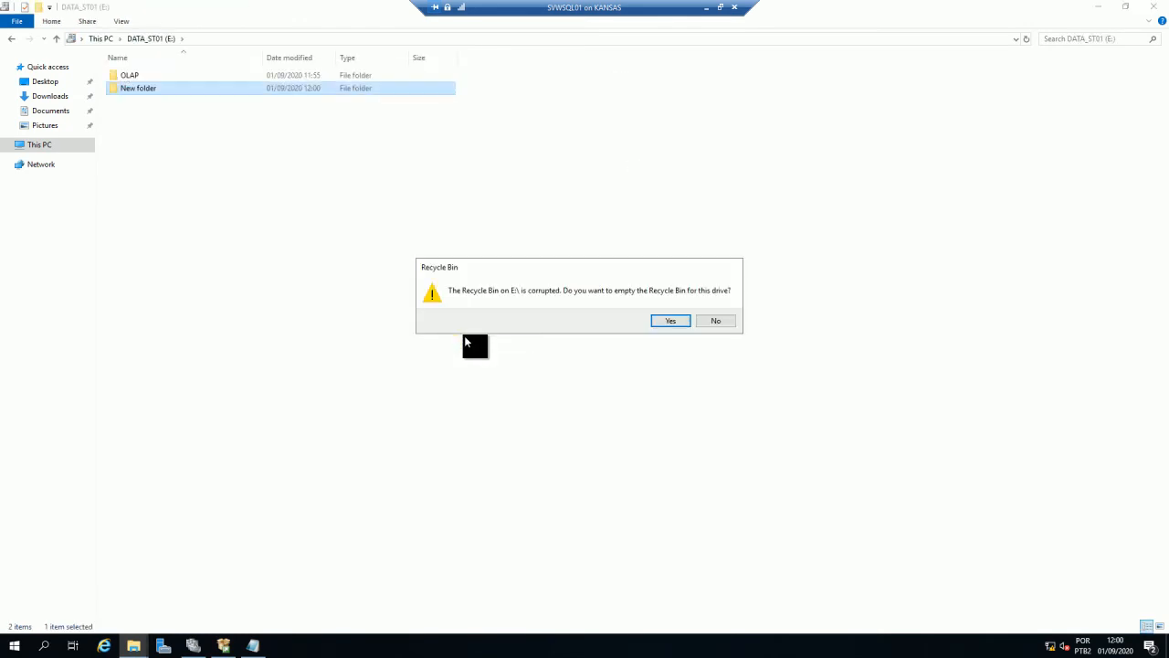
Rename the new folder on E: as Backup, and allow the drive's Recycle Bin contents to be deleted with administrator permission
{"action": "left_click", "coordinate": [711, 321]}
{"action": "key", "text": "F2"}
{"action": "type", "text": "Backup"}
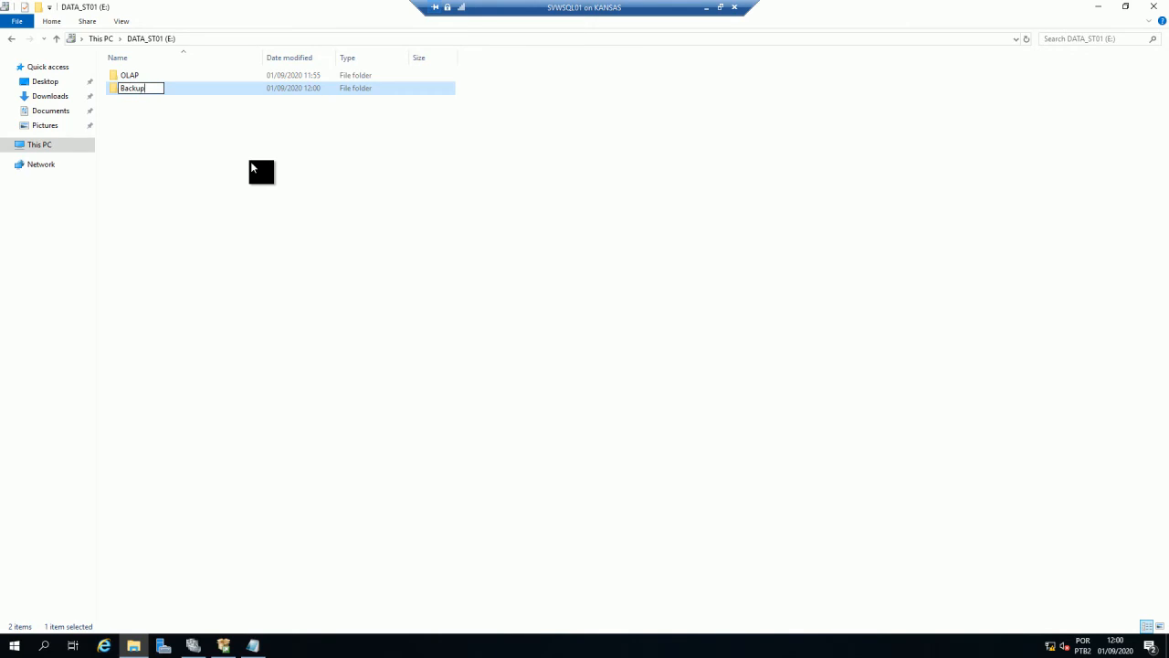
{"action": "key", "text": "Return"}
{"action": "key", "text": "Return"}
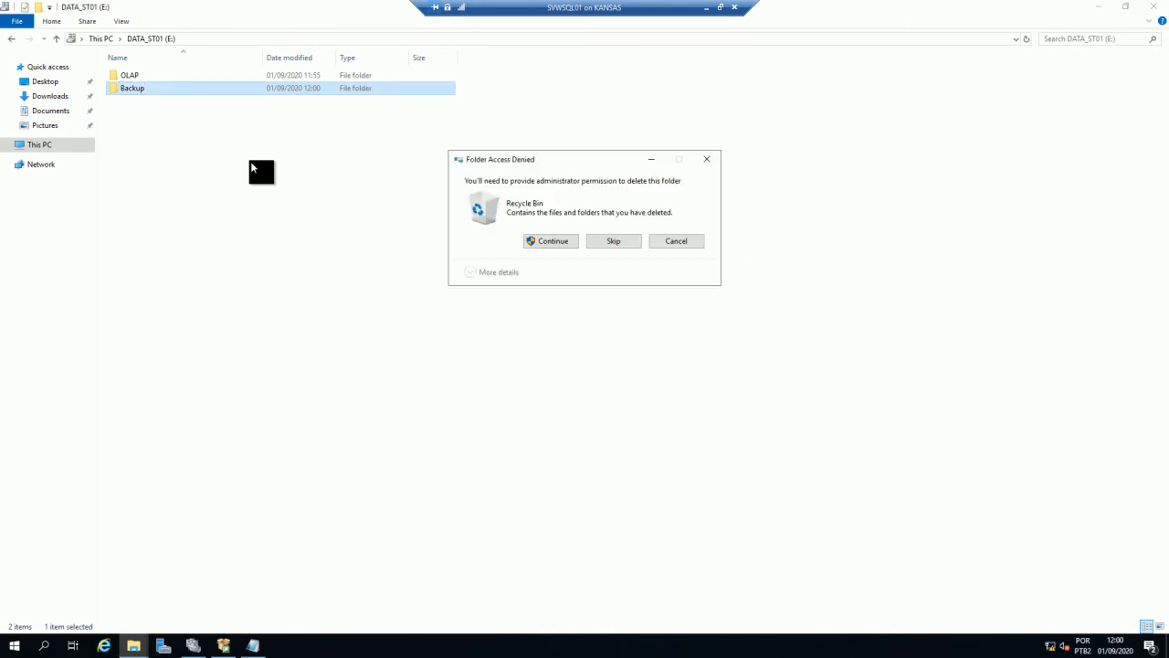
{"action": "left_click", "coordinate": [575, 243]}
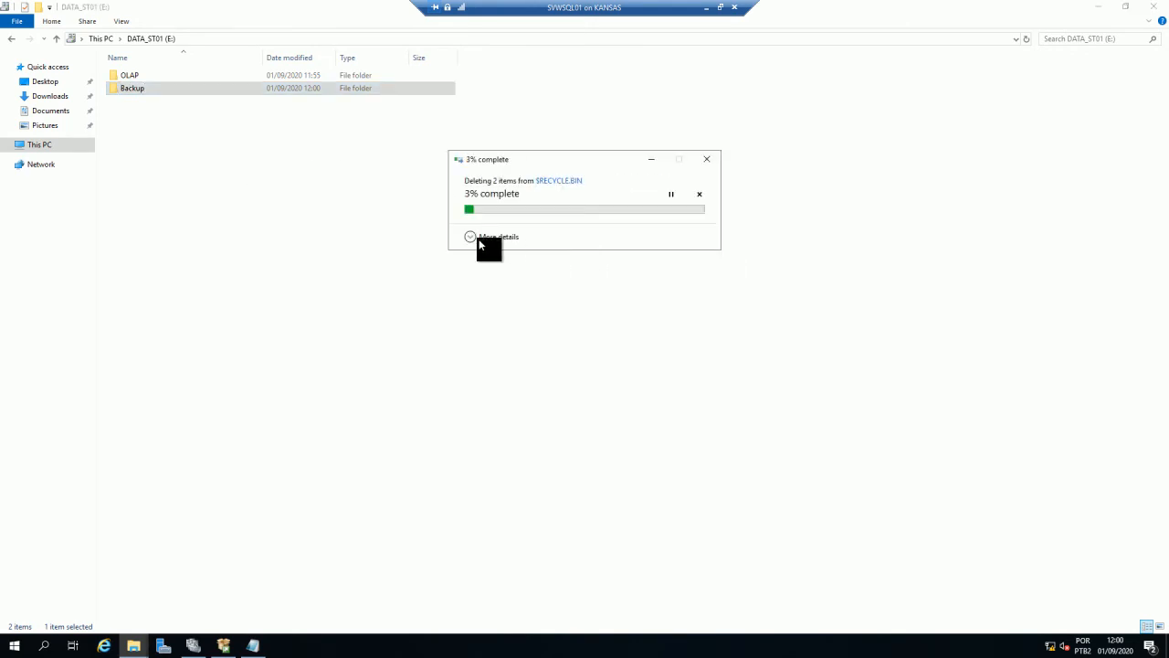
Look inside the Backup folder on E:, and set the installer's backup directory to E:\Backup
{"action": "left_click", "coordinate": [300, 199]}
{"action": "double_click", "coordinate": [142, 88]}
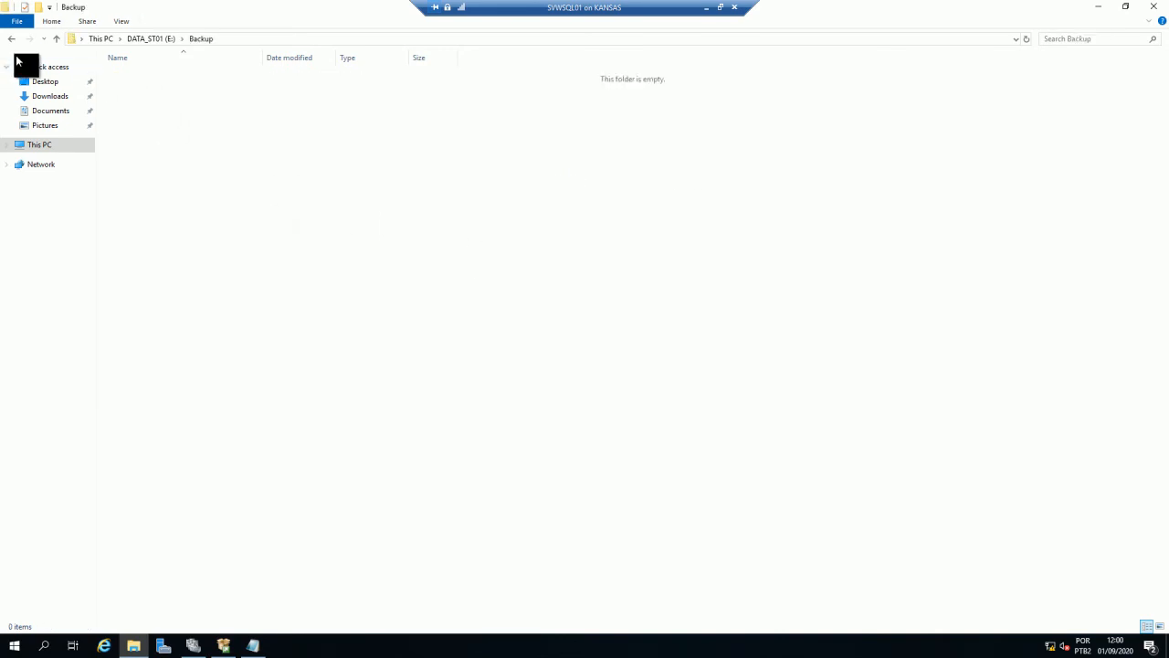
{"action": "left_click", "coordinate": [11, 38]}
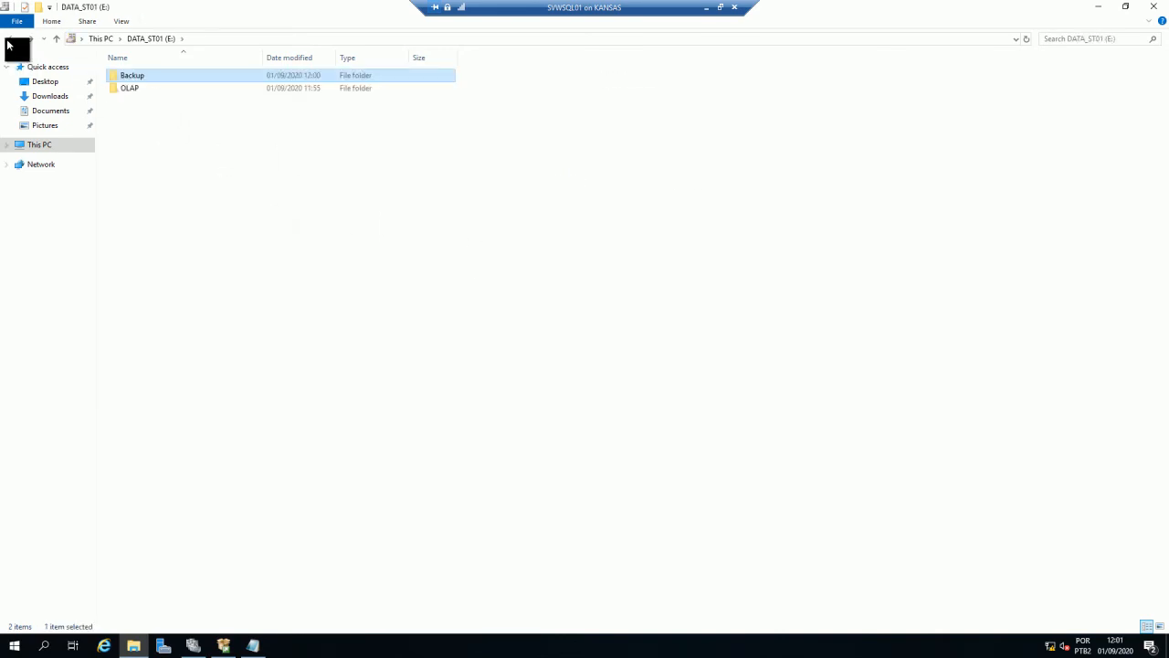
{"action": "left_click", "coordinate": [11, 39]}
{"action": "key", "text": "alt+Tab"}
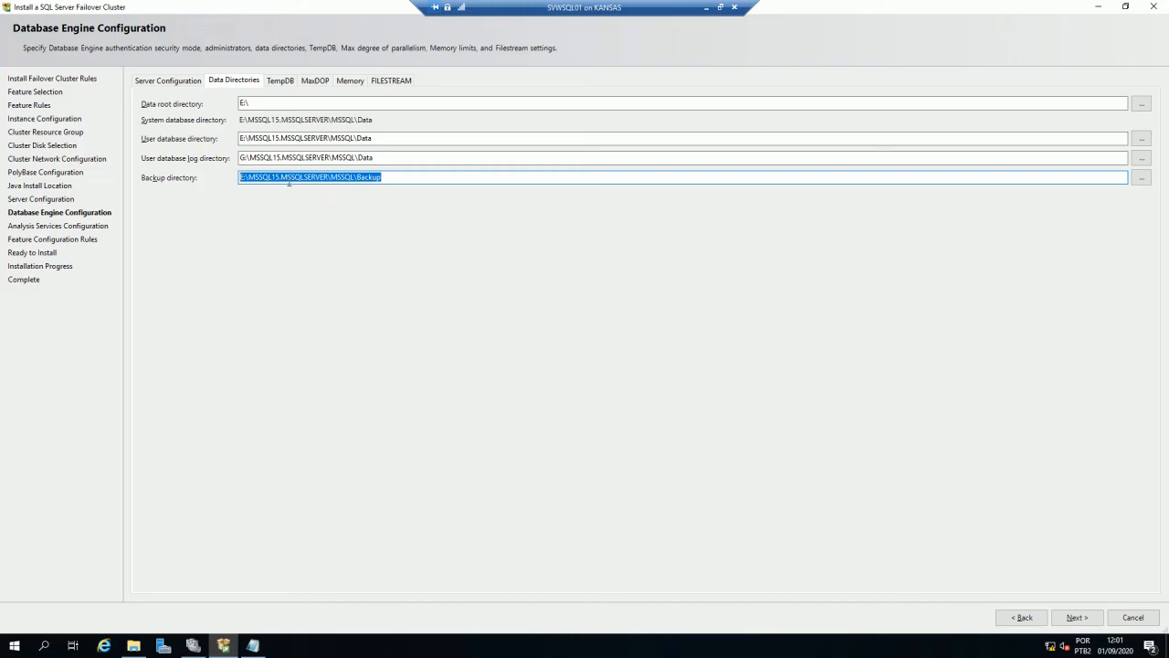
{"action": "left_click_drag", "start_coordinate": [248, 178], "coordinate": [356, 177]}
{"action": "key", "text": "Delete"}
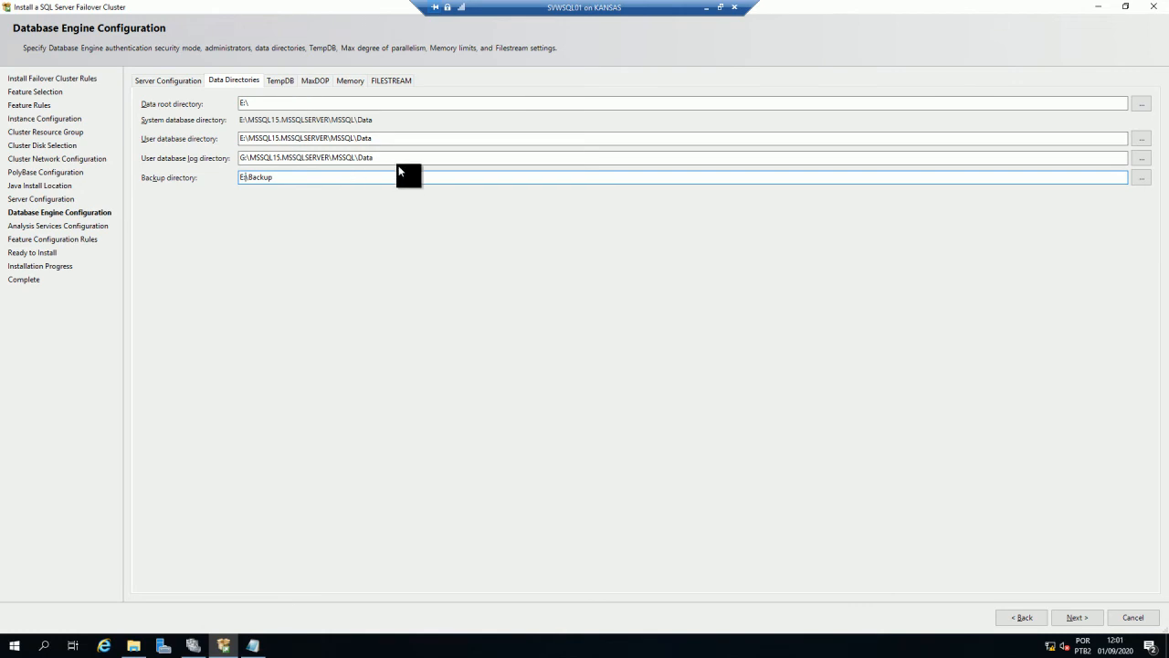
Create a folder named SQL_DATA at the root of DATA_ST01 (E:) in File Explorer
{"action": "left_click", "coordinate": [283, 81]}
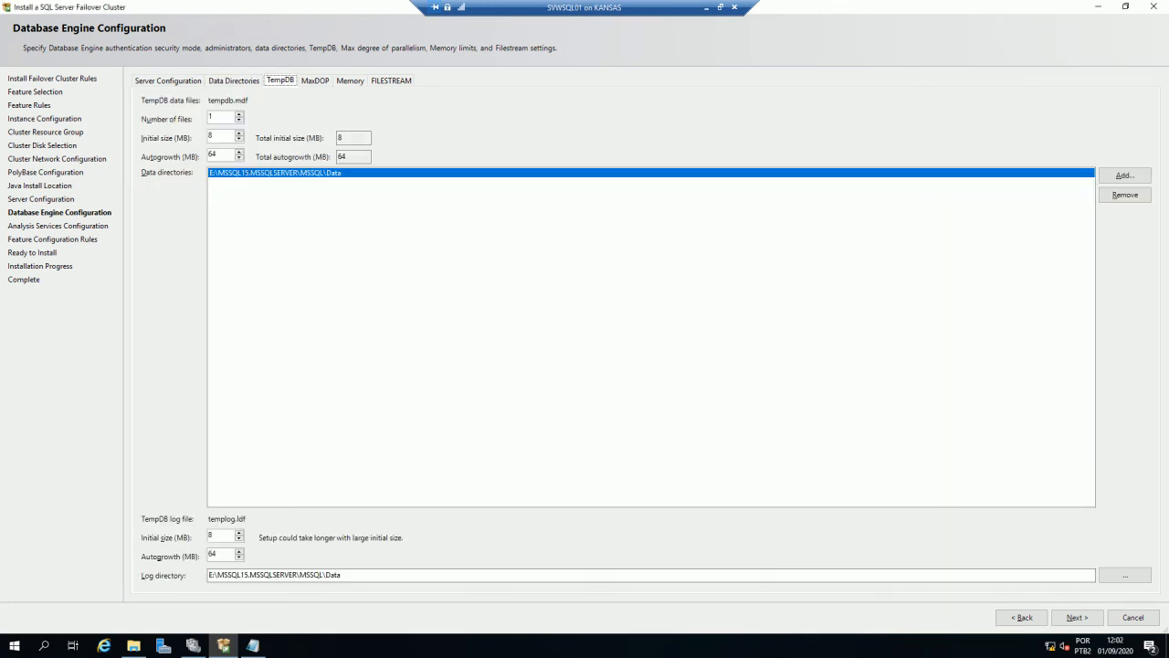
{"action": "left_click", "coordinate": [246, 80]}
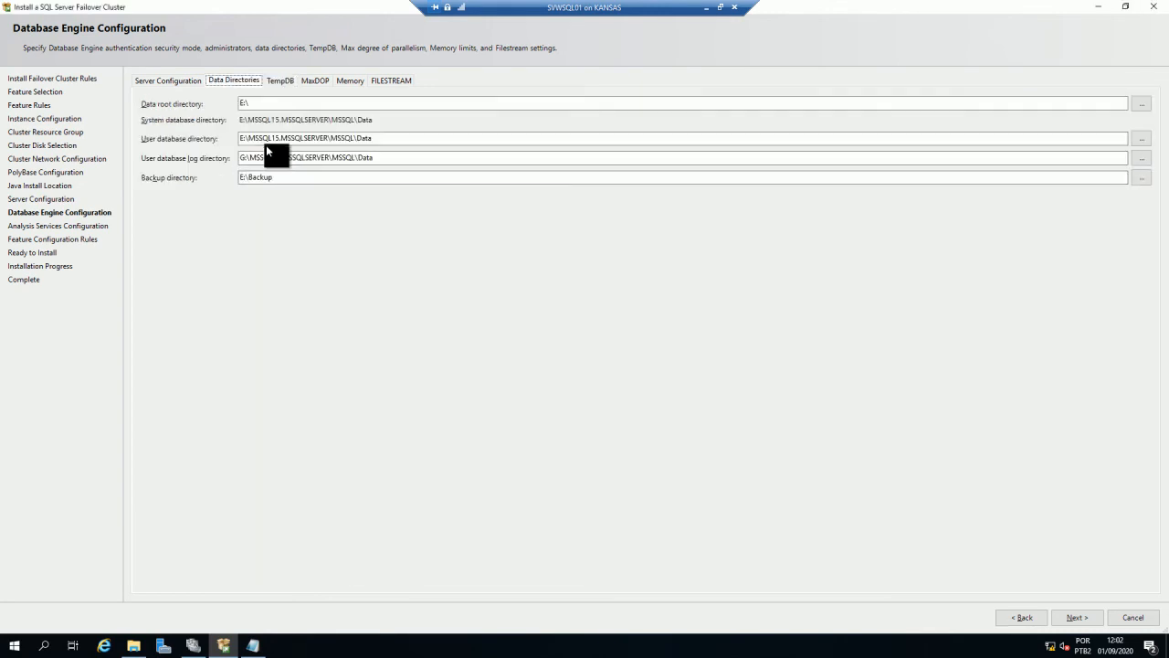
{"action": "left_click", "coordinate": [134, 645]}
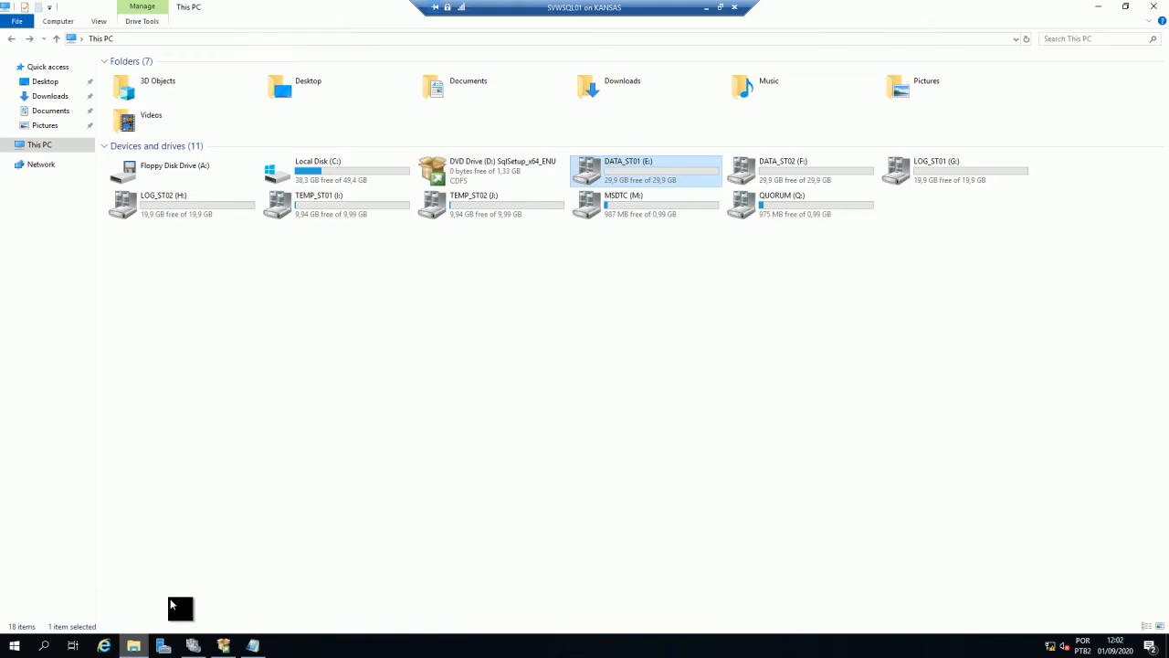
{"action": "double_click", "coordinate": [785, 174]}
{"action": "key", "text": "alt+Left"}
{"action": "double_click", "coordinate": [637, 181]}
{"action": "right_click", "coordinate": [135, 228]}
{"action": "mouse_move", "coordinate": [194, 369]}
{"action": "left_click", "coordinate": [310, 369]}
{"action": "type", "text": "SQL_DATA"}
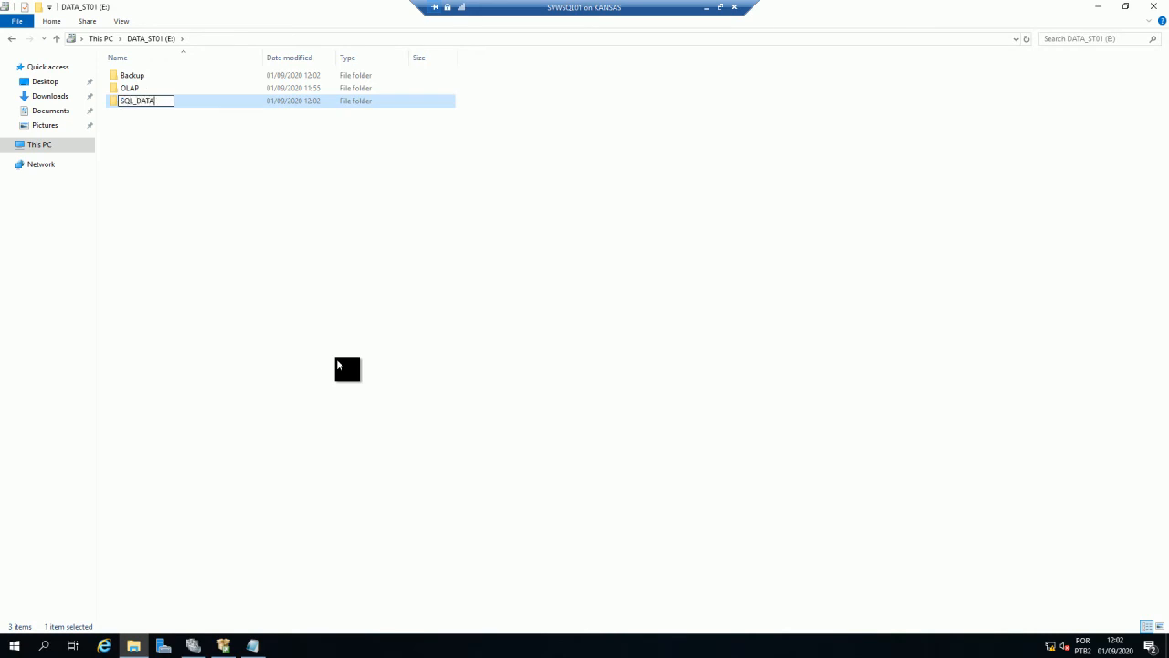
{"action": "key", "text": "Return"}
Copy the path of the SQL_DATA folder, and set the installer's user database directory to E:\SQL_DATA
{"action": "double_click", "coordinate": [143, 100]}
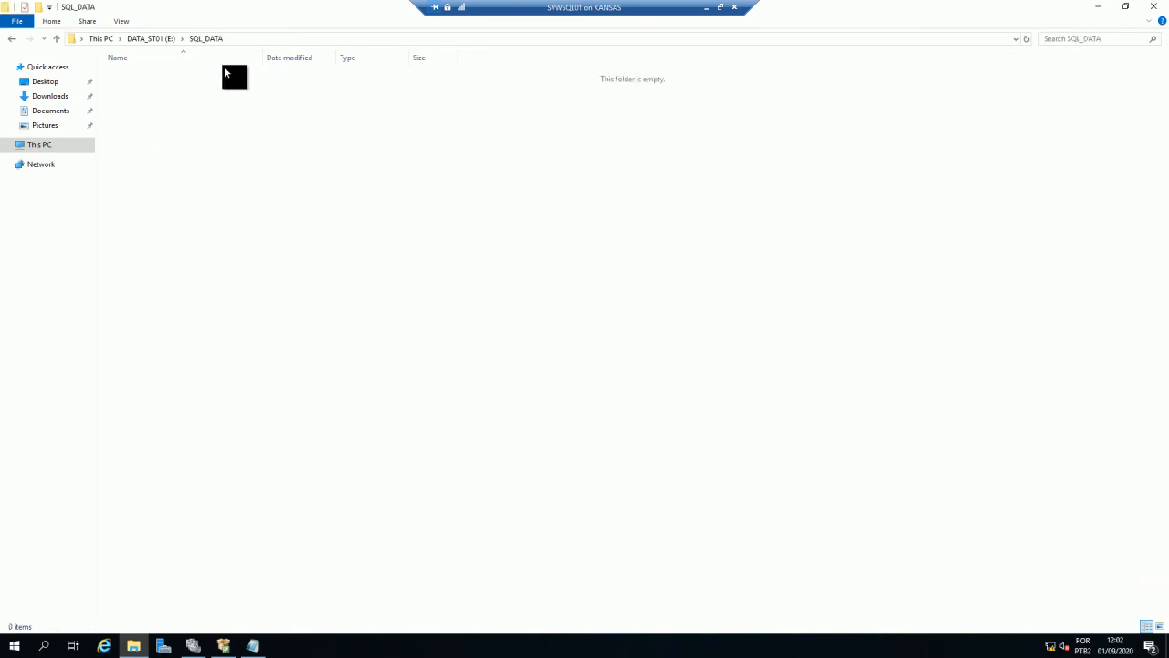
{"action": "left_click", "coordinate": [243, 39]}
{"action": "key", "text": "ctrl+c"}
{"action": "key", "text": "alt+Tab"}
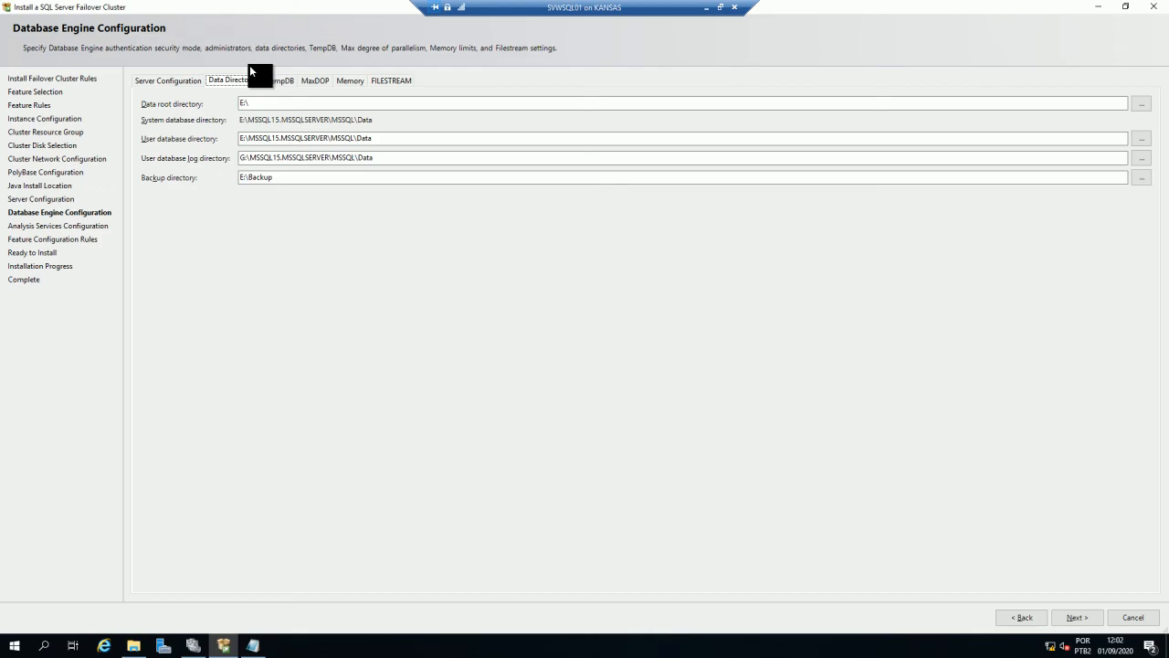
{"action": "left_click", "coordinate": [380, 142]}
{"action": "left_click_drag", "start_coordinate": [382, 140], "coordinate": [224, 138]}
{"action": "key", "text": "ctrl+v"}
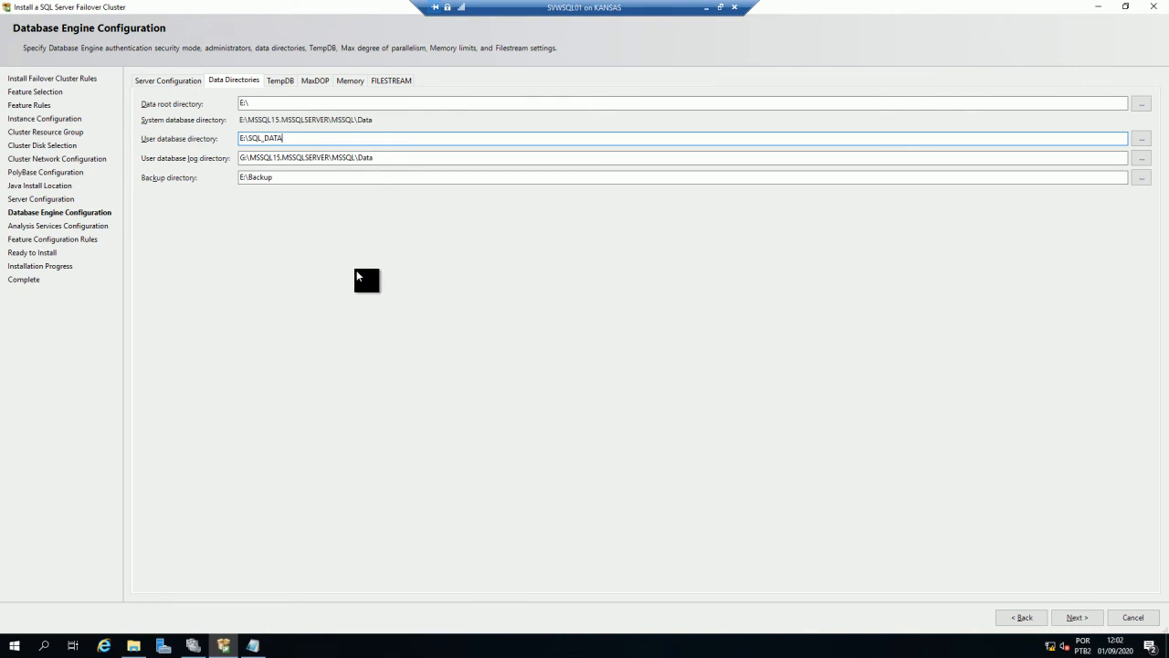
Create a new folder on LOG_ST01 (G:) in File Explorer, and empty that drive's Recycle Bin with administrator permission
{"action": "left_click", "coordinate": [133, 645]}
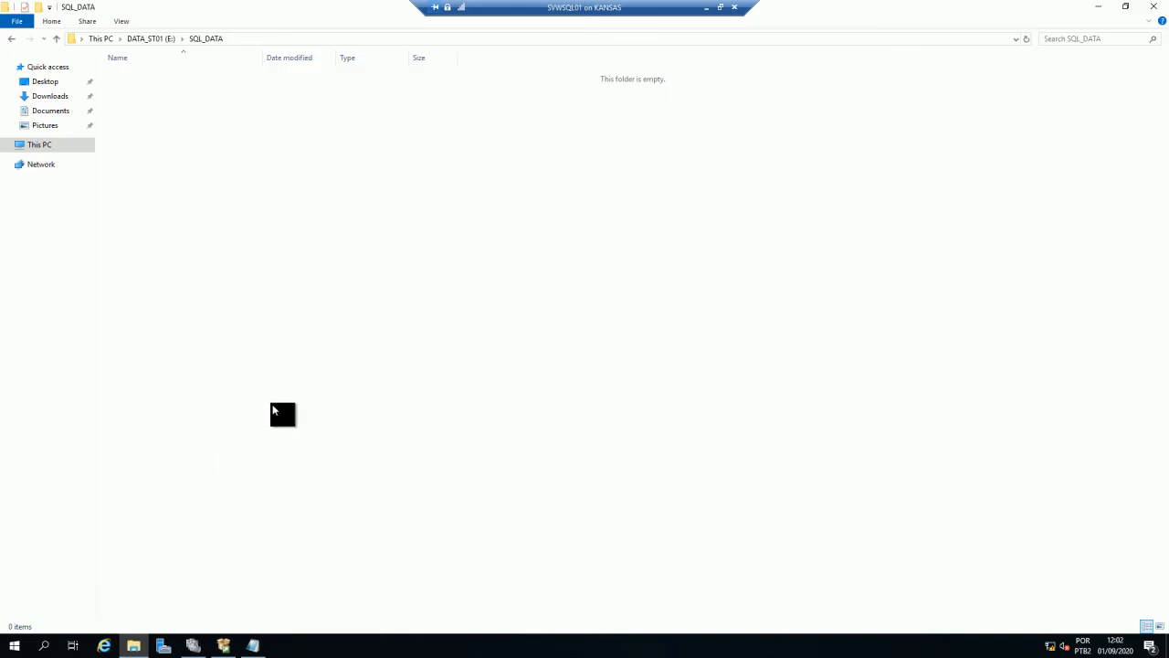
{"action": "key", "text": "BackSpace"}
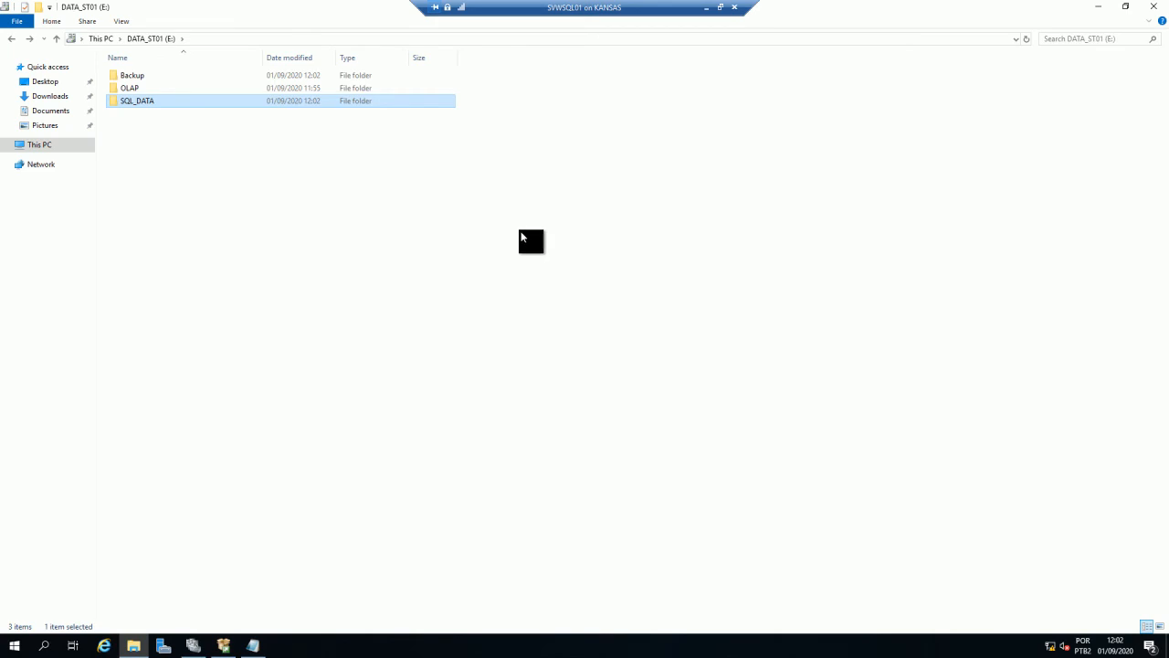
{"action": "key", "text": "BackSpace"}
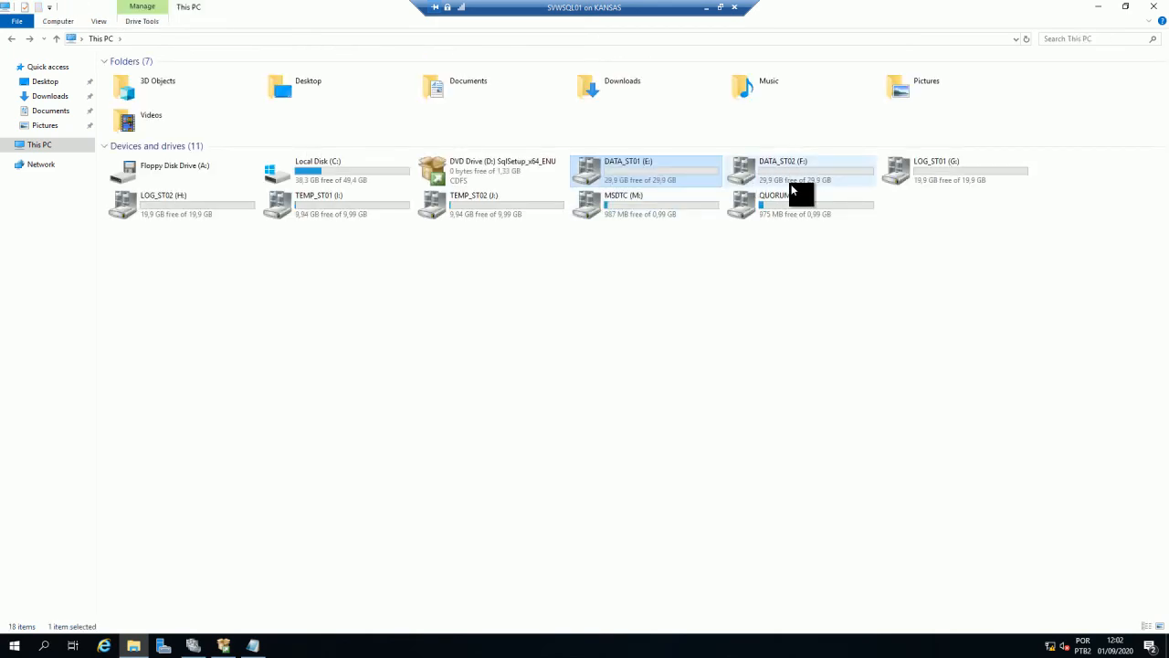
{"action": "double_click", "coordinate": [951, 172]}
{"action": "right_click", "coordinate": [214, 233]}
{"action": "mouse_move", "coordinate": [278, 378]}
{"action": "left_click", "coordinate": [362, 381]}
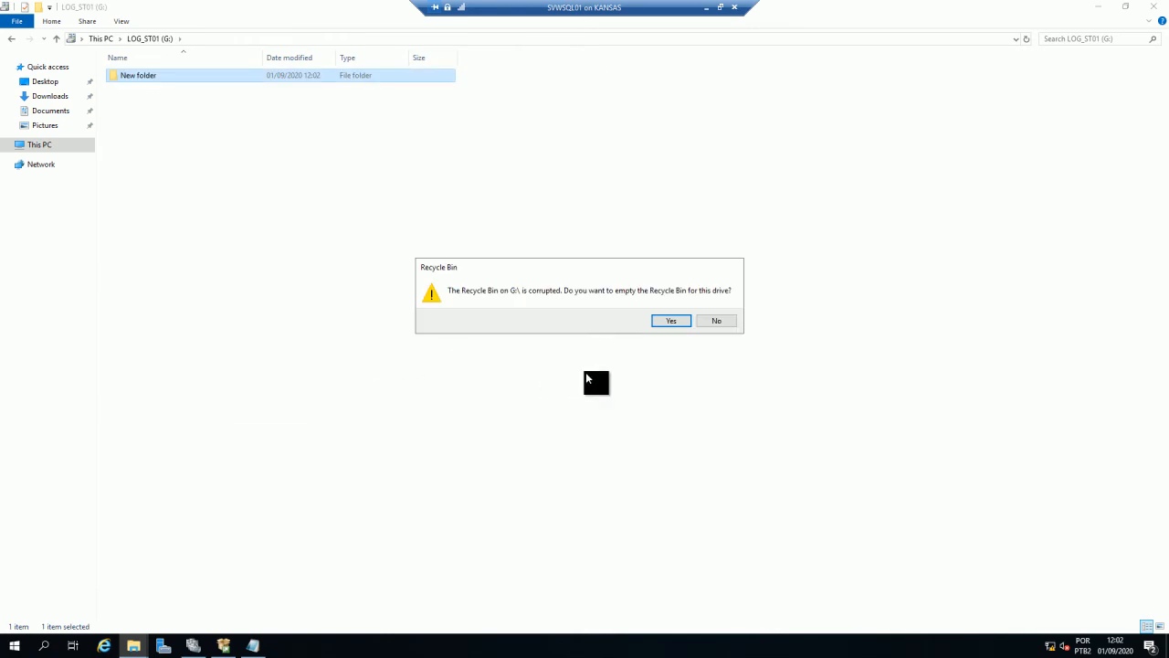
{"action": "left_click", "coordinate": [669, 321]}
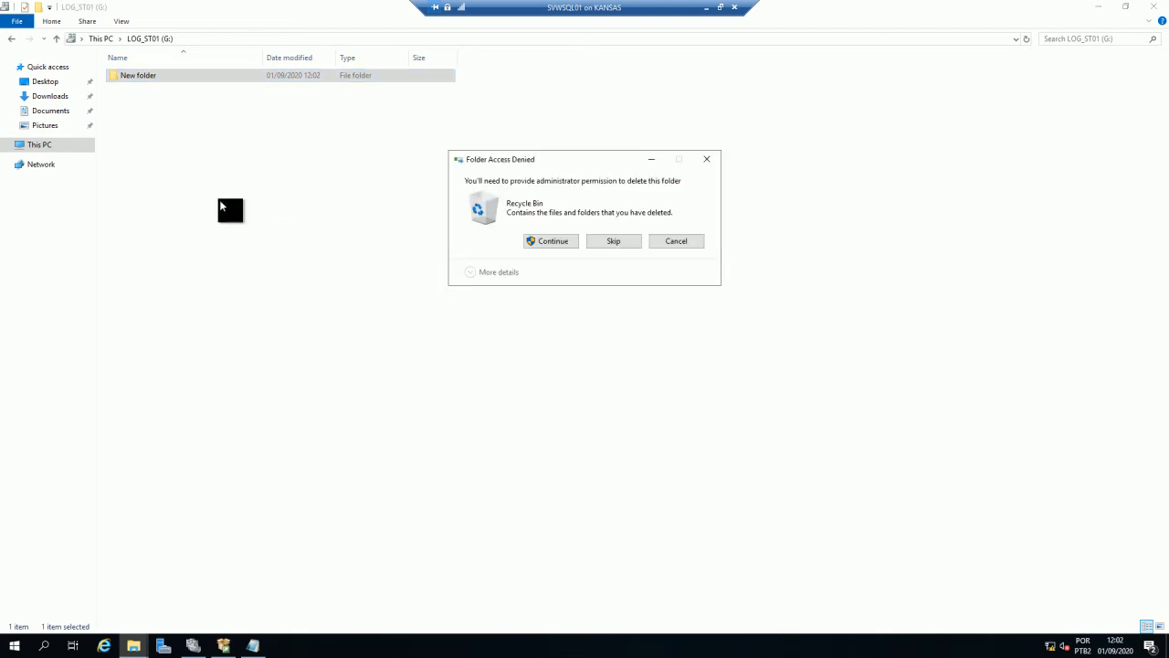
{"action": "left_click", "coordinate": [552, 241]}
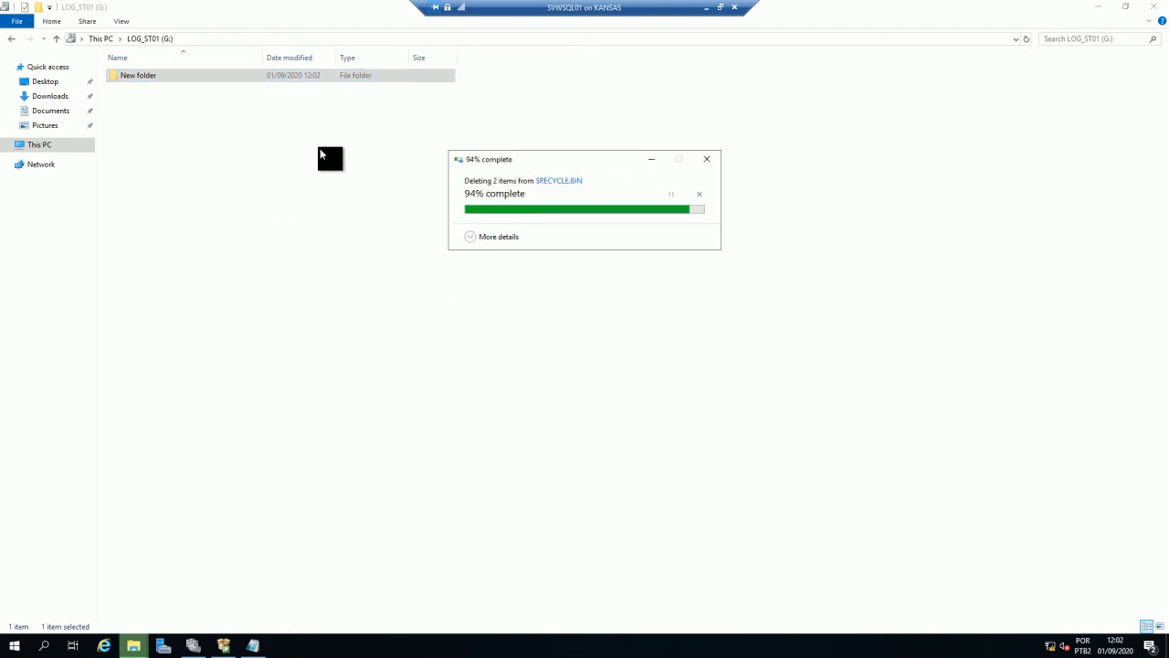
Rename the new folder on G: as SQL_LOG
{"action": "left_click", "coordinate": [168, 75]}
{"action": "type", "text": "SQL"}
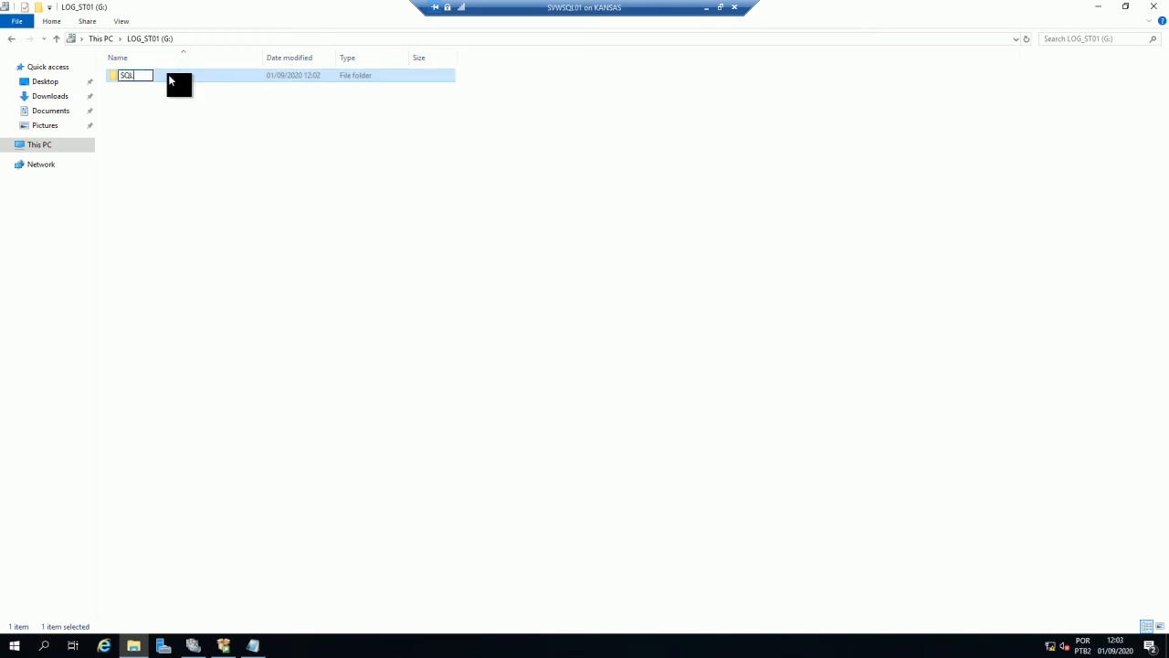
{"action": "type", "text": "_LOG"}
{"action": "key", "text": "Return"}
Open the SQL_LOG folder to get its path, and set the installer's user database log directory to G:\SQL_LOG
{"action": "double_click", "coordinate": [168, 74]}
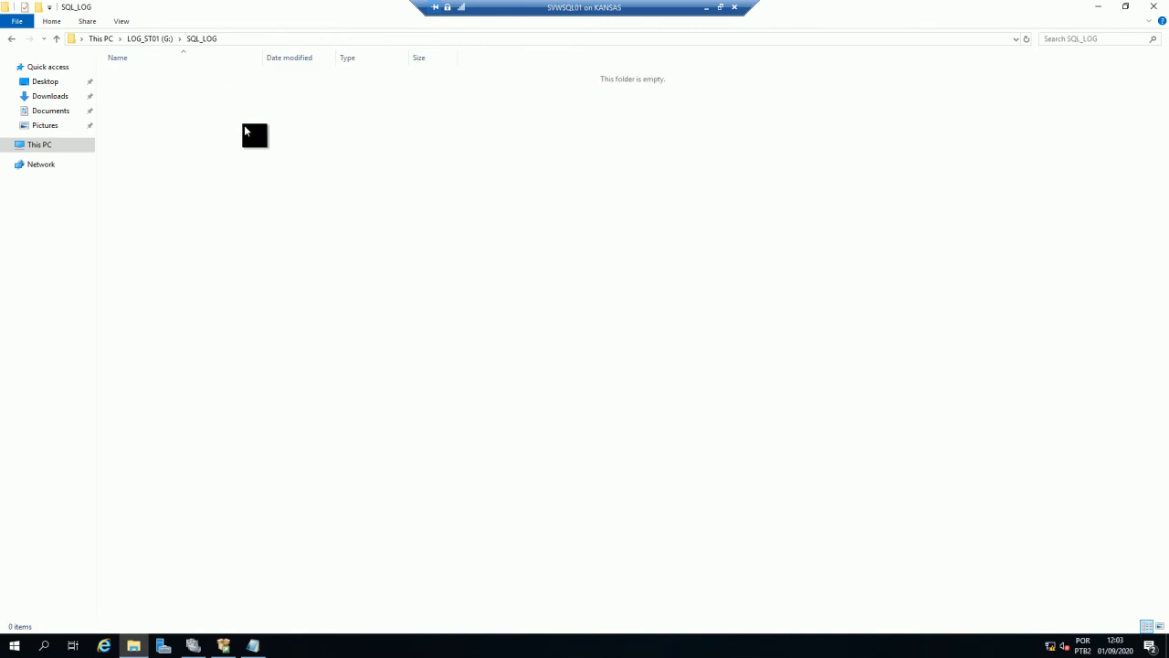
{"action": "left_click", "coordinate": [236, 38]}
{"action": "key", "text": "alt+Tab"}
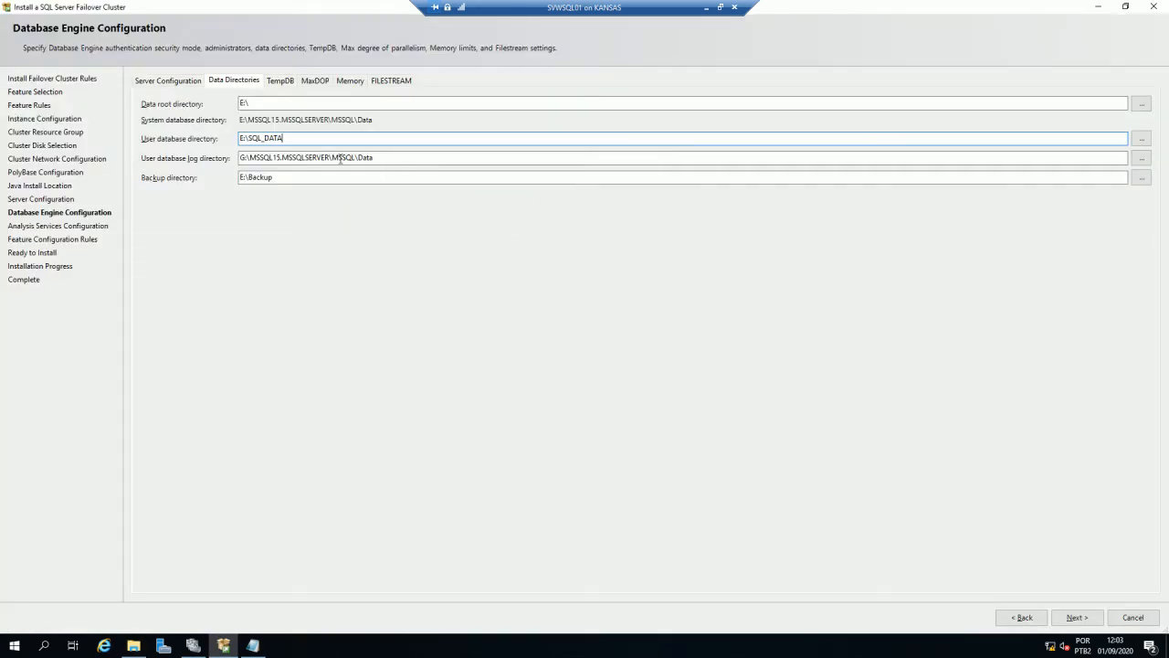
{"action": "triple_click", "coordinate": [399, 158]}
{"action": "type", "text": "G:\\SQL_LOG"}
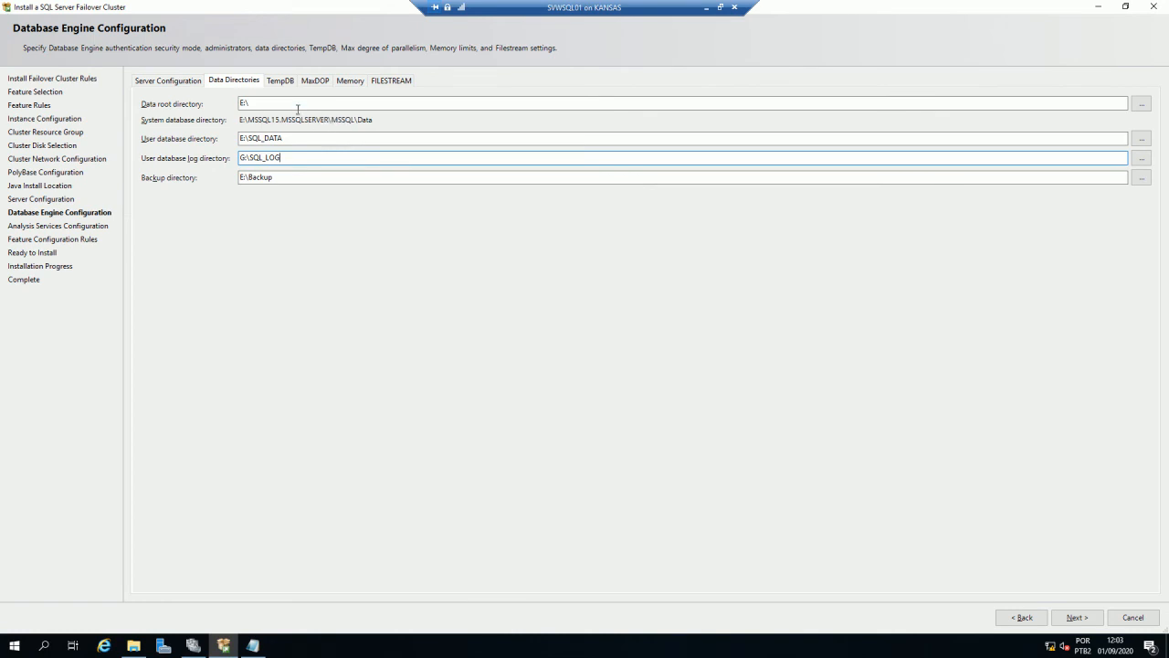
Replace the default TempDB data directory with the SQL_DATA folder on DATA_ST01 (E:)
{"action": "left_click", "coordinate": [280, 80]}
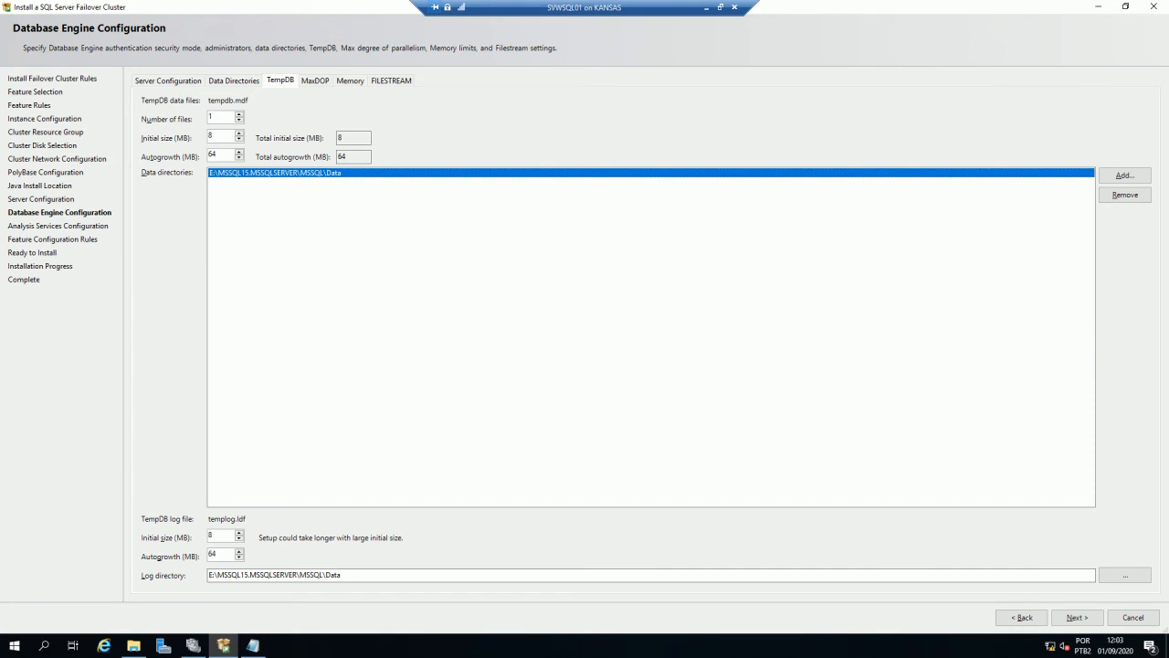
{"action": "left_click", "coordinate": [1116, 195]}
{"action": "left_click", "coordinate": [1115, 178]}
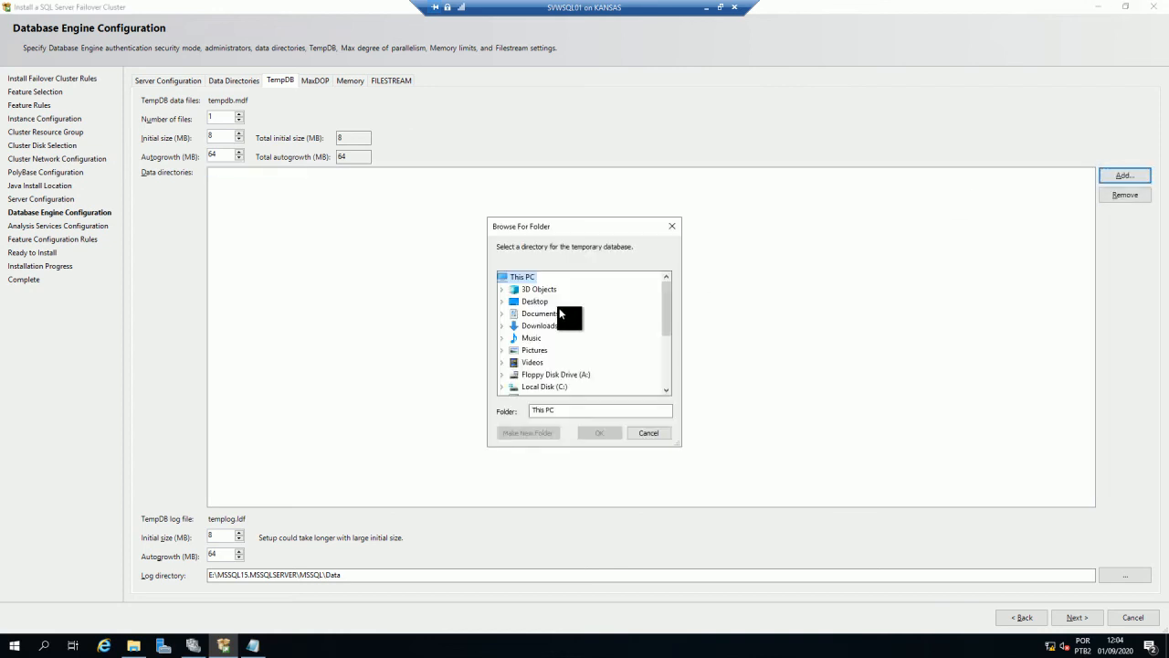
{"action": "scroll", "coordinate": [570, 361], "scroll_direction": "down", "scroll_amount": 2}
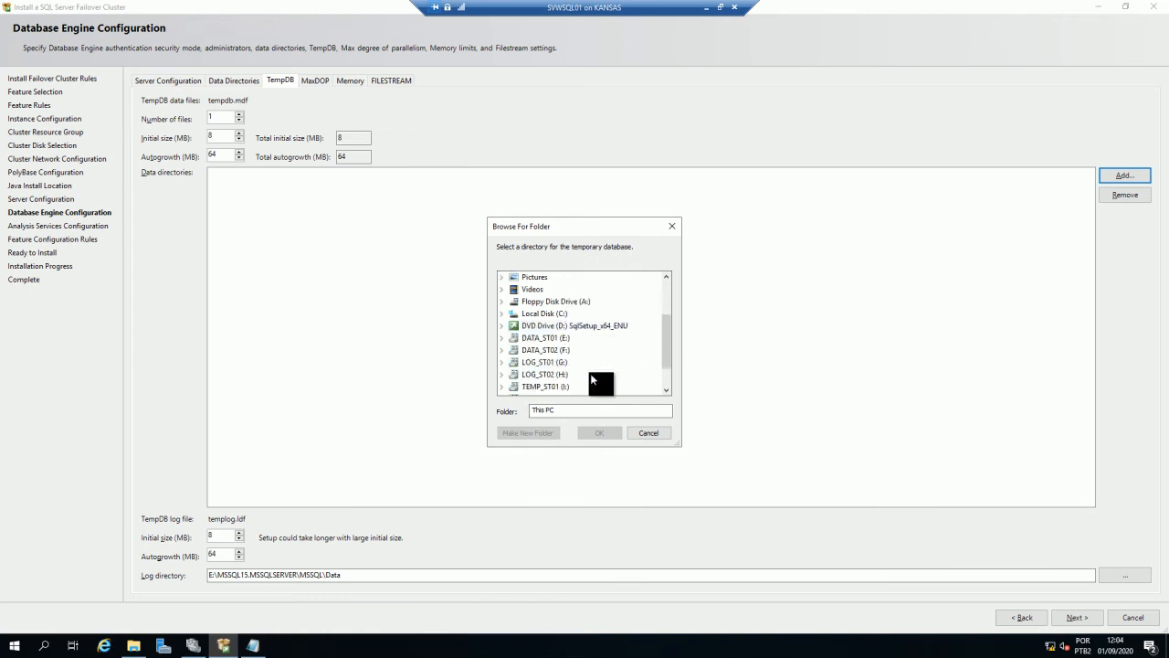
{"action": "left_click", "coordinate": [581, 337]}
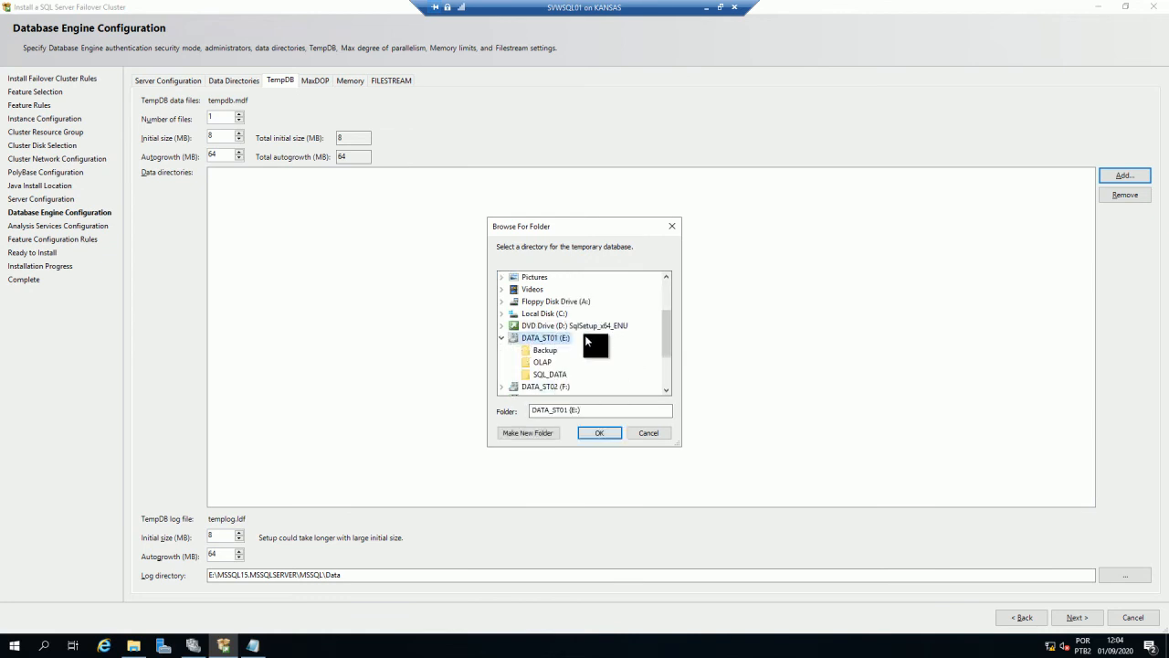
{"action": "left_click", "coordinate": [548, 375]}
{"action": "left_click", "coordinate": [598, 432]}
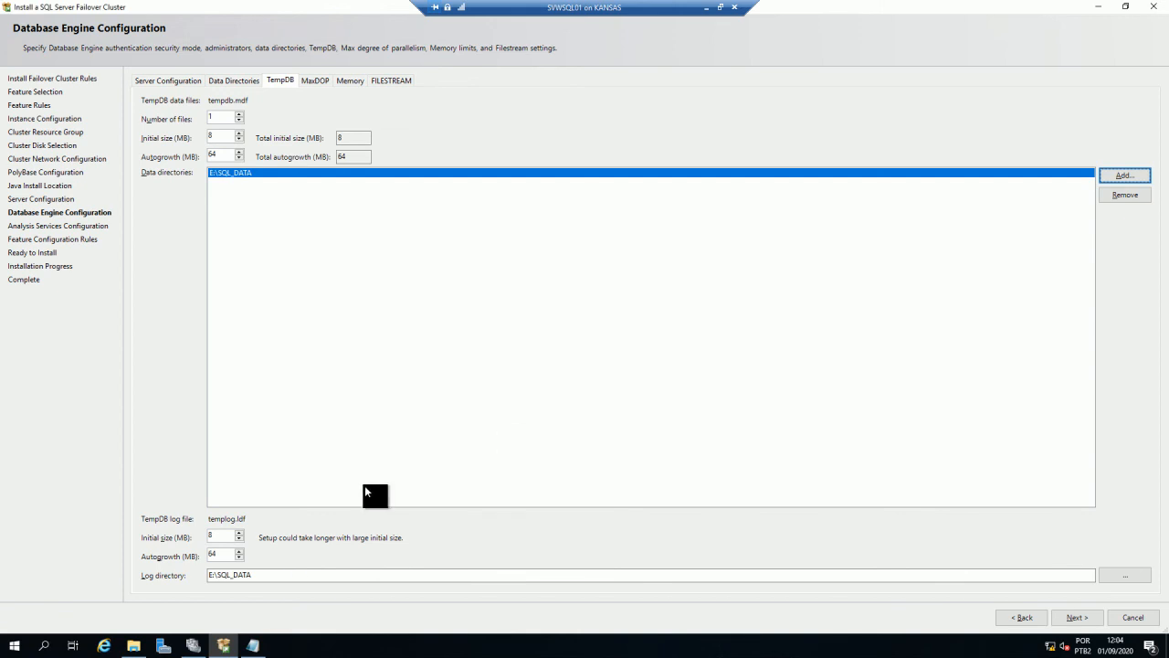
Review the TempDB file count, initial sizes and autogrowth, and the instance's maximum degree of parallelism
{"action": "key", "text": "alt+Tab"}
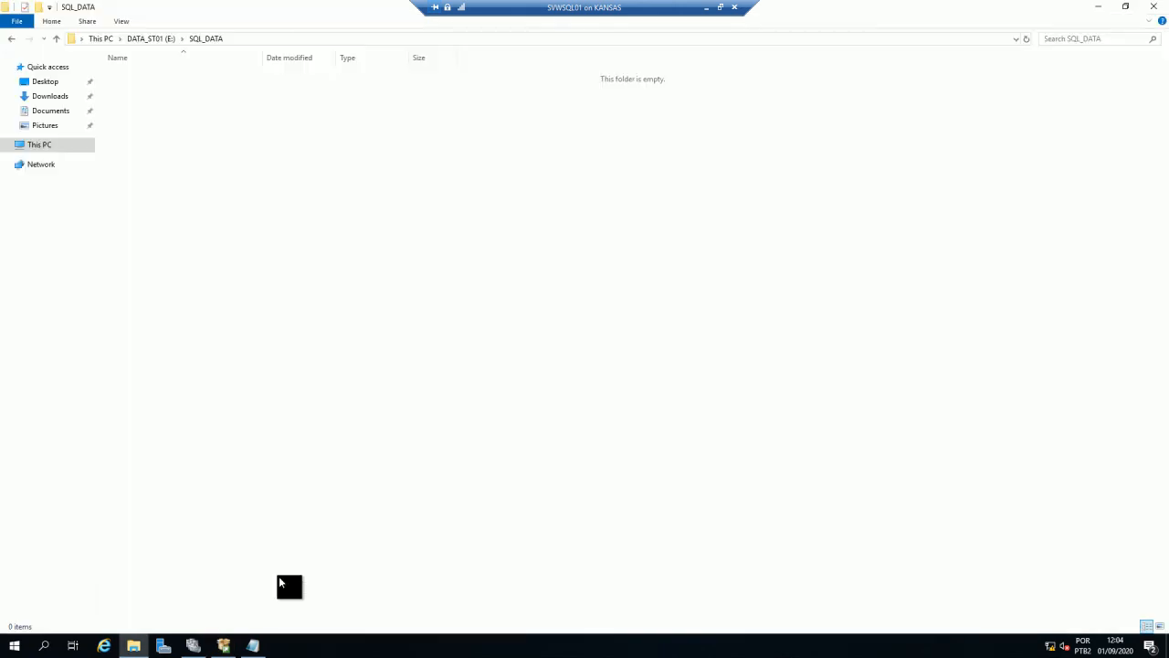
{"action": "key", "text": "alt+Tab"}
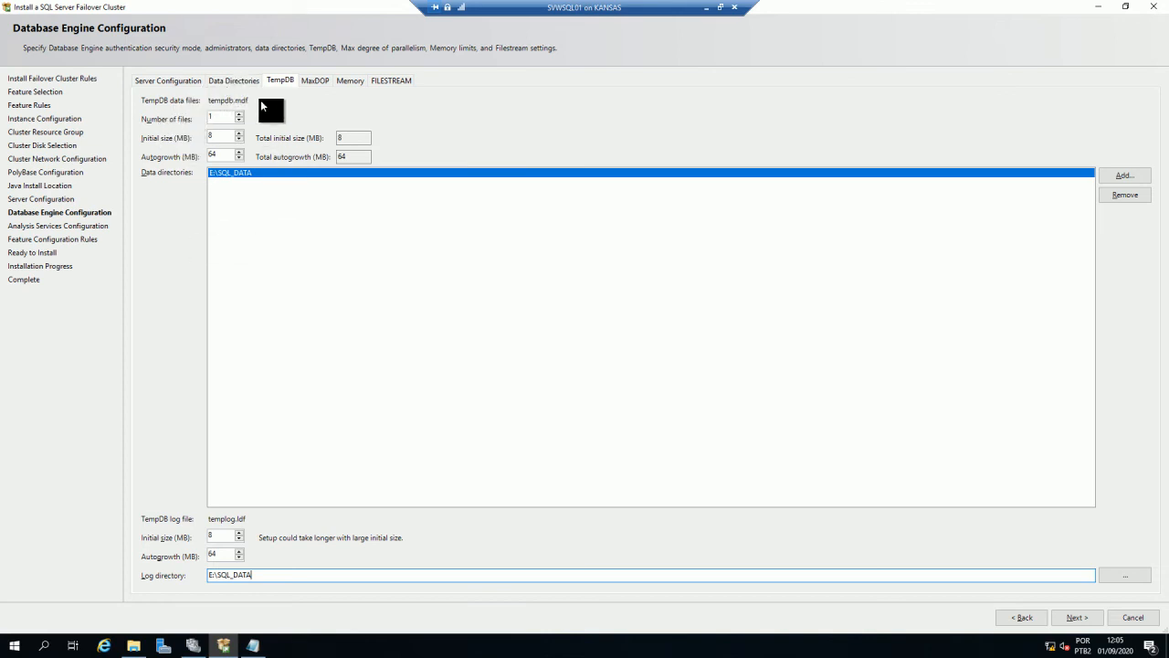
{"action": "left_click", "coordinate": [216, 118]}
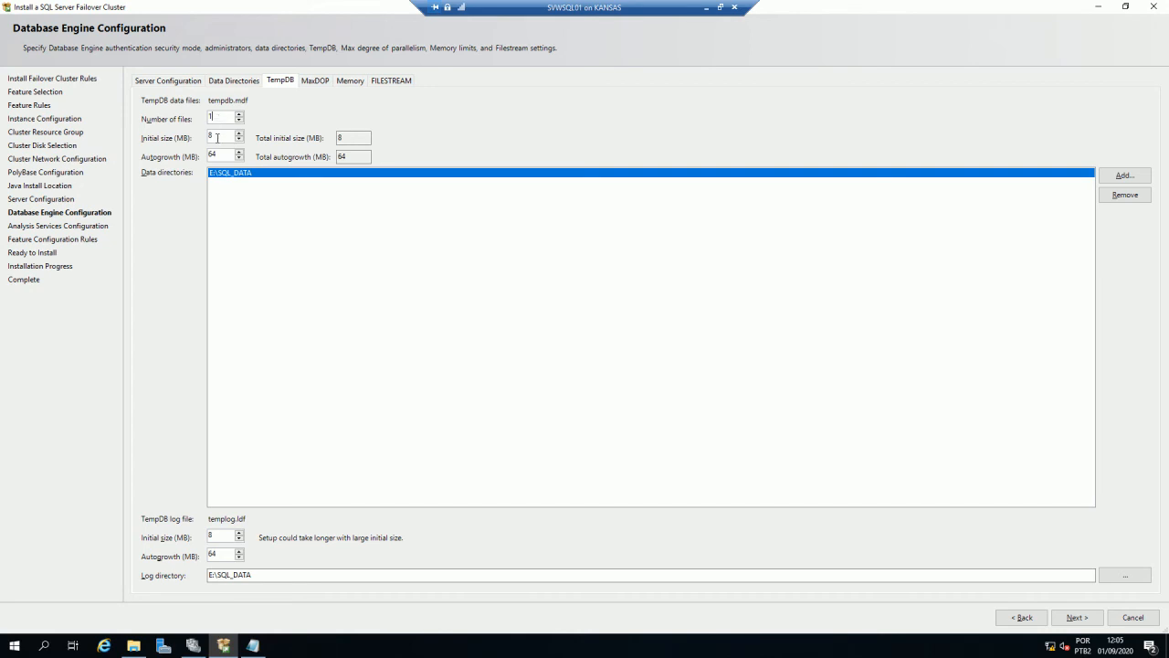
{"action": "left_click", "coordinate": [224, 135]}
{"action": "left_click", "coordinate": [218, 156]}
{"action": "left_click_drag", "start_coordinate": [221, 537], "coordinate": [158, 546]}
{"action": "left_click", "coordinate": [319, 80]}
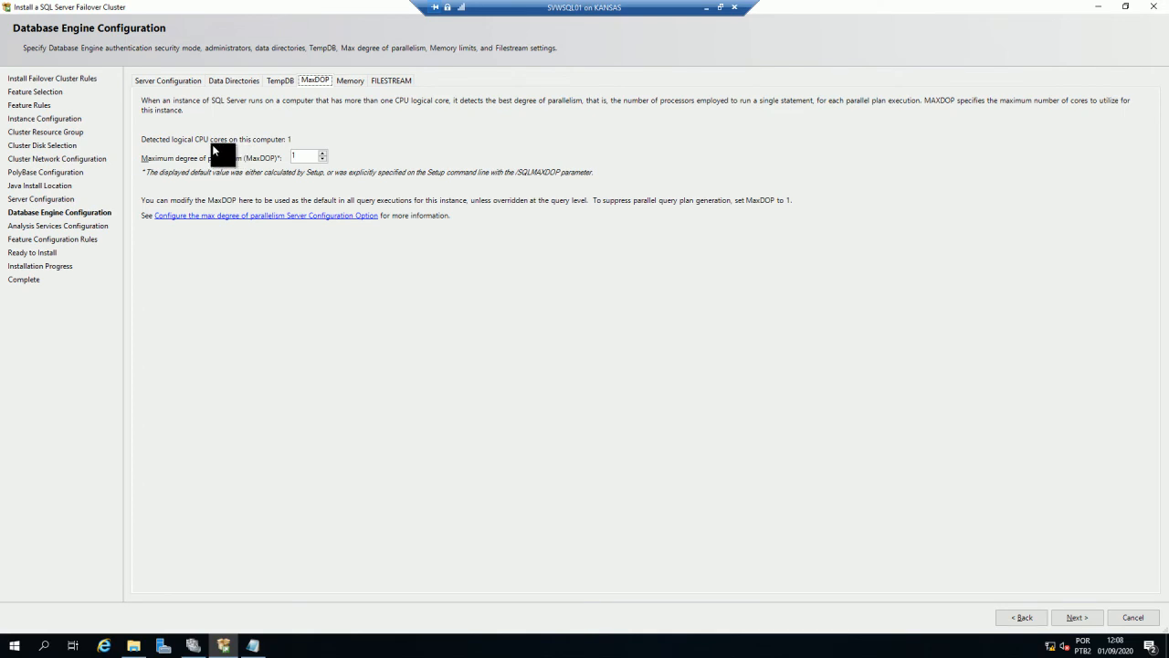
{"action": "left_click", "coordinate": [298, 155]}
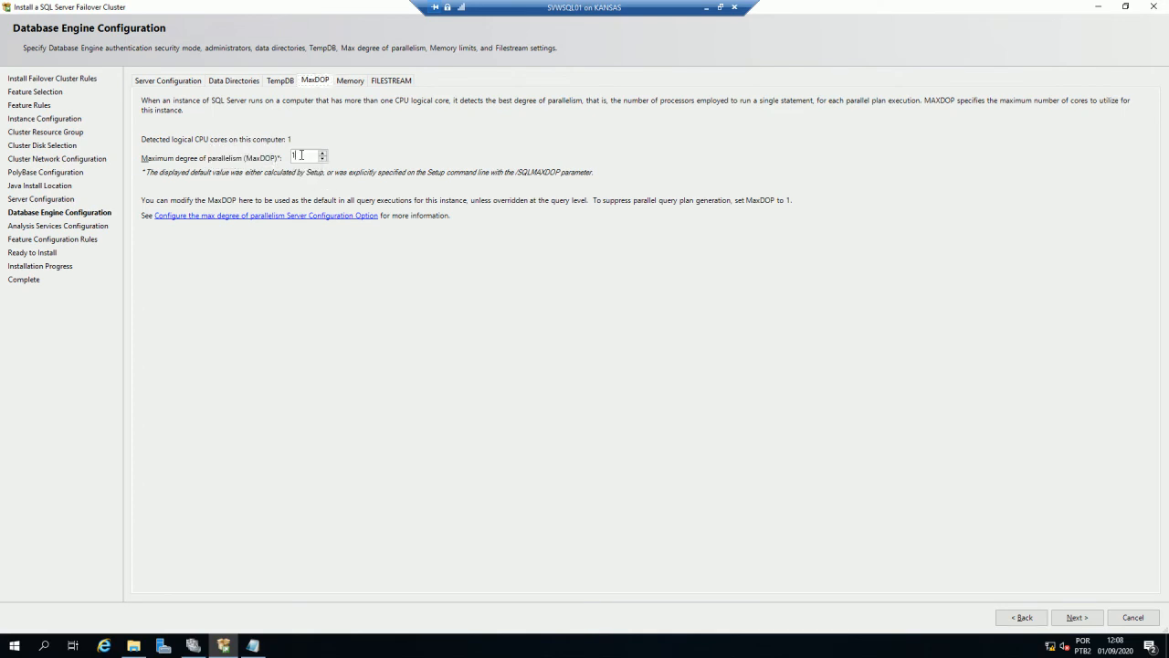
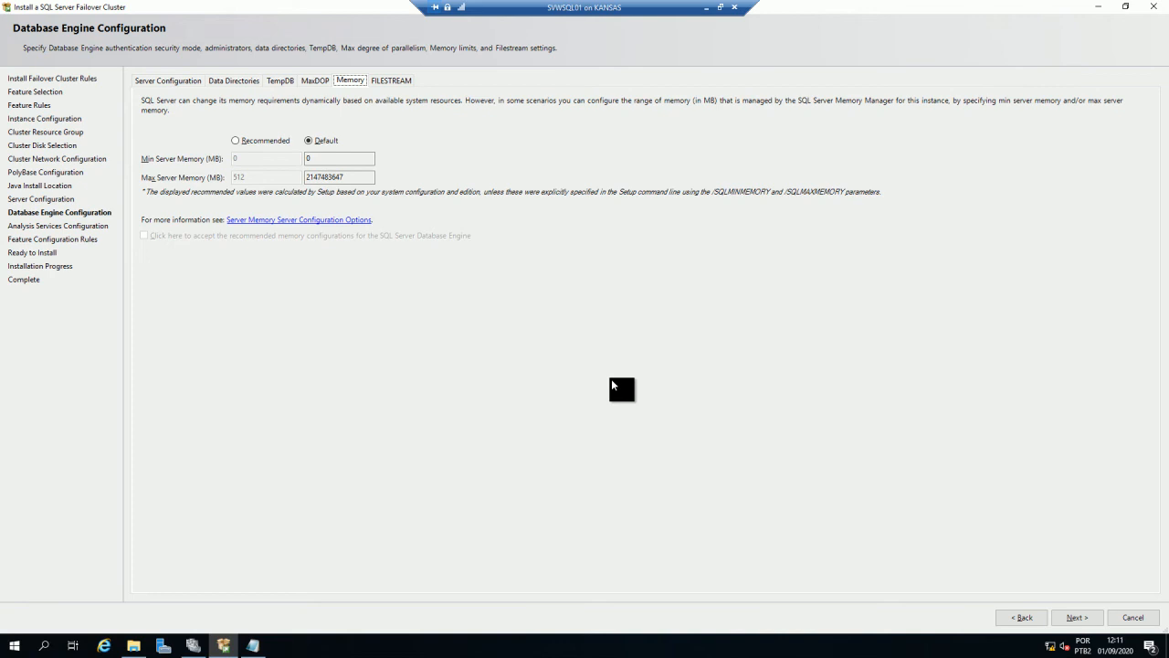
Enable FILESTREAM for Transact-SQL access and file I/O access, and continue to the Analysis Services configuration
{"action": "left_click", "coordinate": [389, 81]}
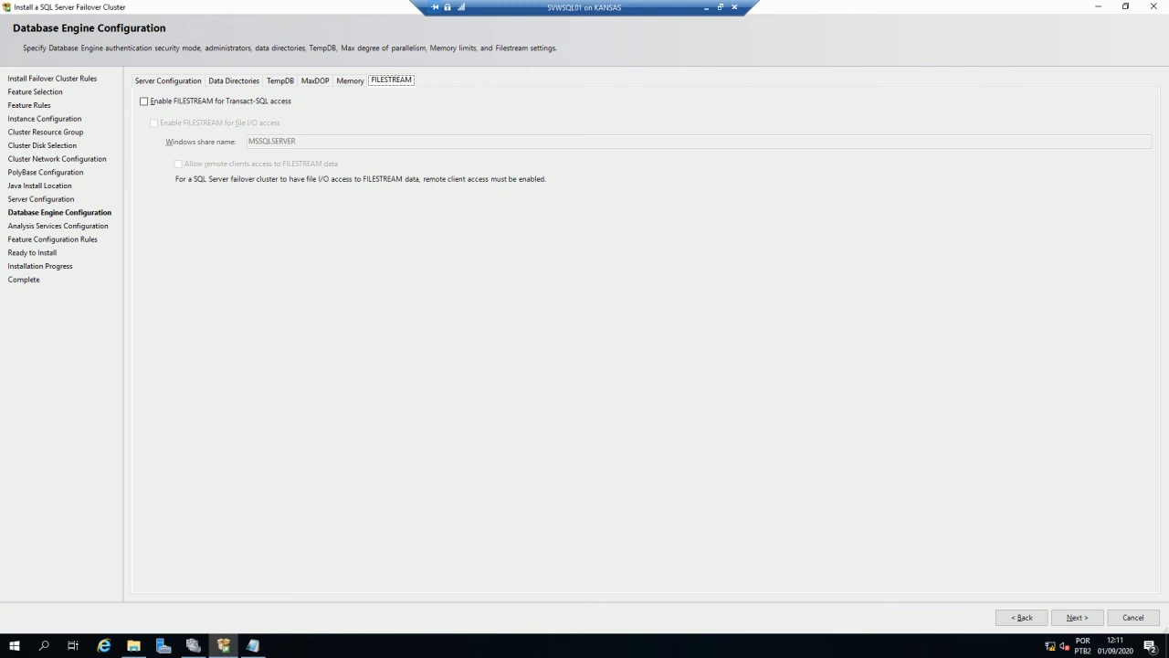
{"action": "left_click", "coordinate": [181, 102]}
{"action": "left_click", "coordinate": [183, 123]}
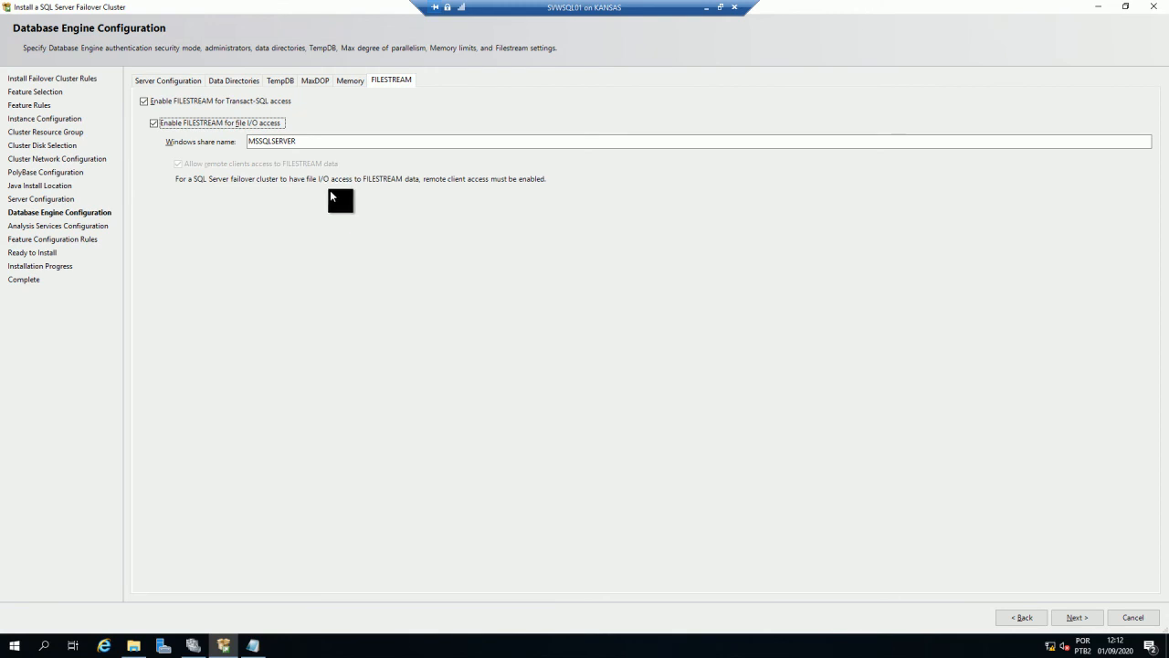
{"action": "left_click", "coordinate": [1076, 617]}
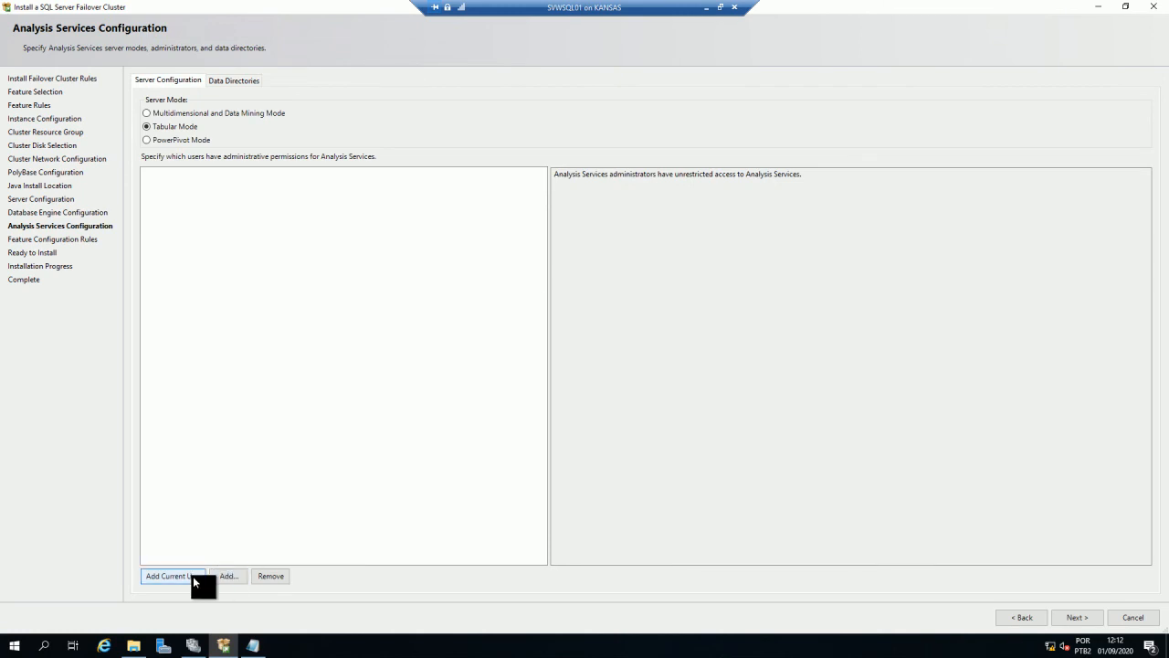
Add the current user as Analysis Services administrator, choose Multidimensional and Data Mining Mode, and continue to the installation summary
{"action": "left_click", "coordinate": [172, 576]}
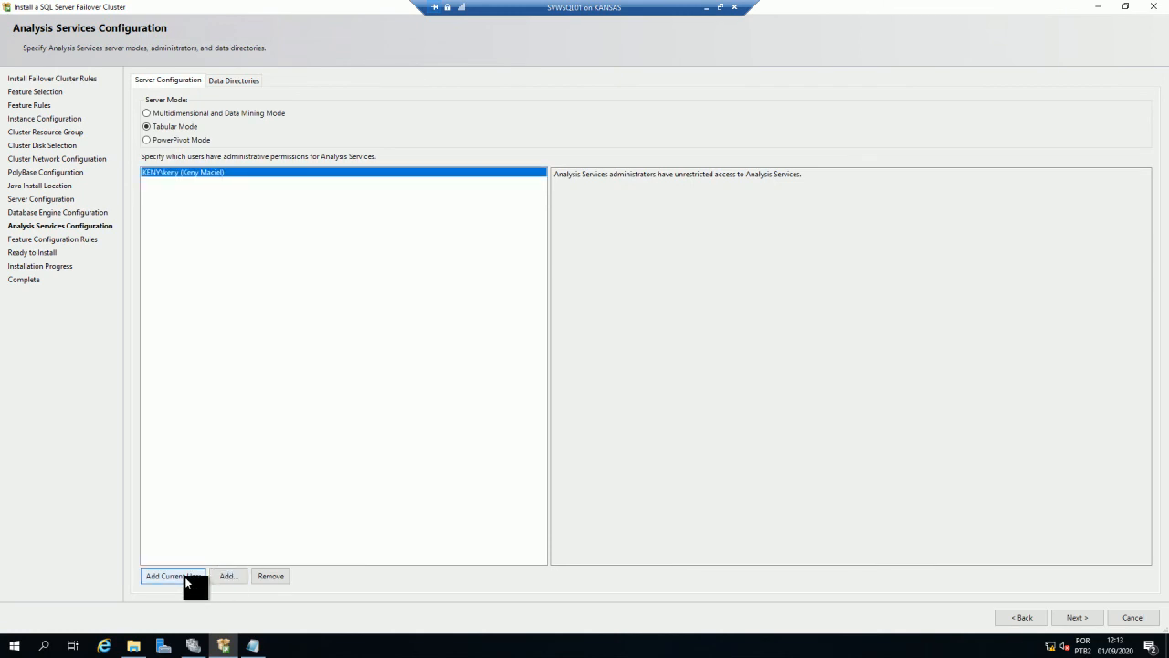
{"action": "left_click", "coordinate": [169, 112]}
{"action": "left_click", "coordinate": [1074, 618]}
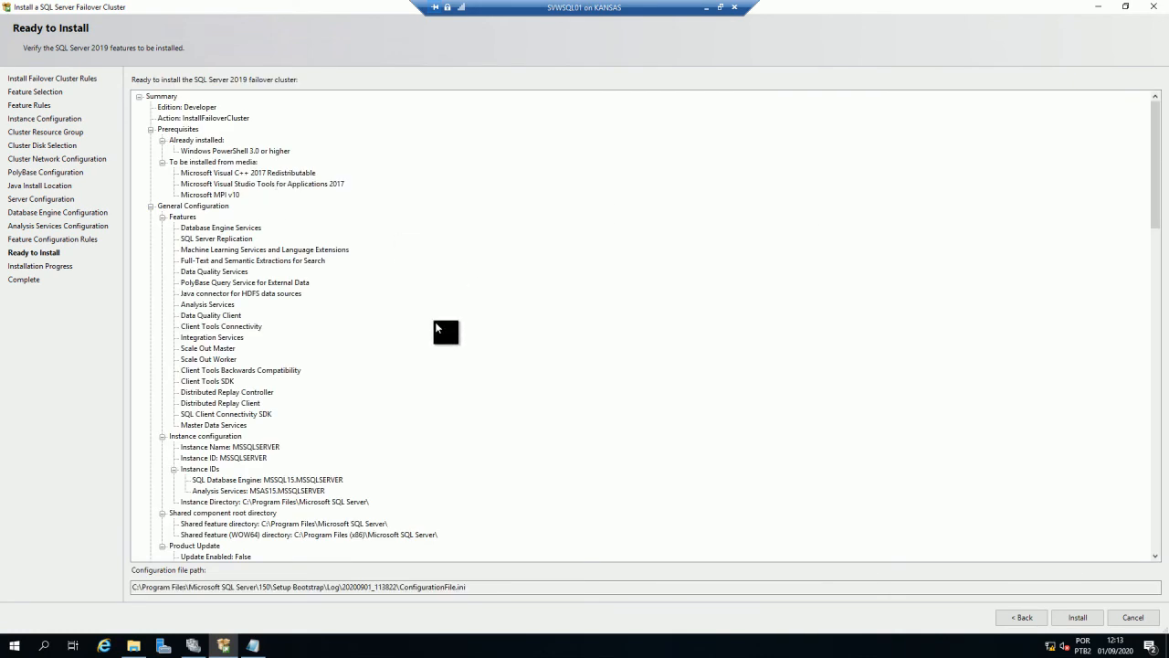
Review the SQL Server 2019 failover cluster configuration summary and start the installation
{"action": "scroll", "coordinate": [507, 342], "scroll_direction": "down", "scroll_amount": 1}
{"action": "scroll", "coordinate": [507, 343], "scroll_direction": "down", "scroll_amount": 20}
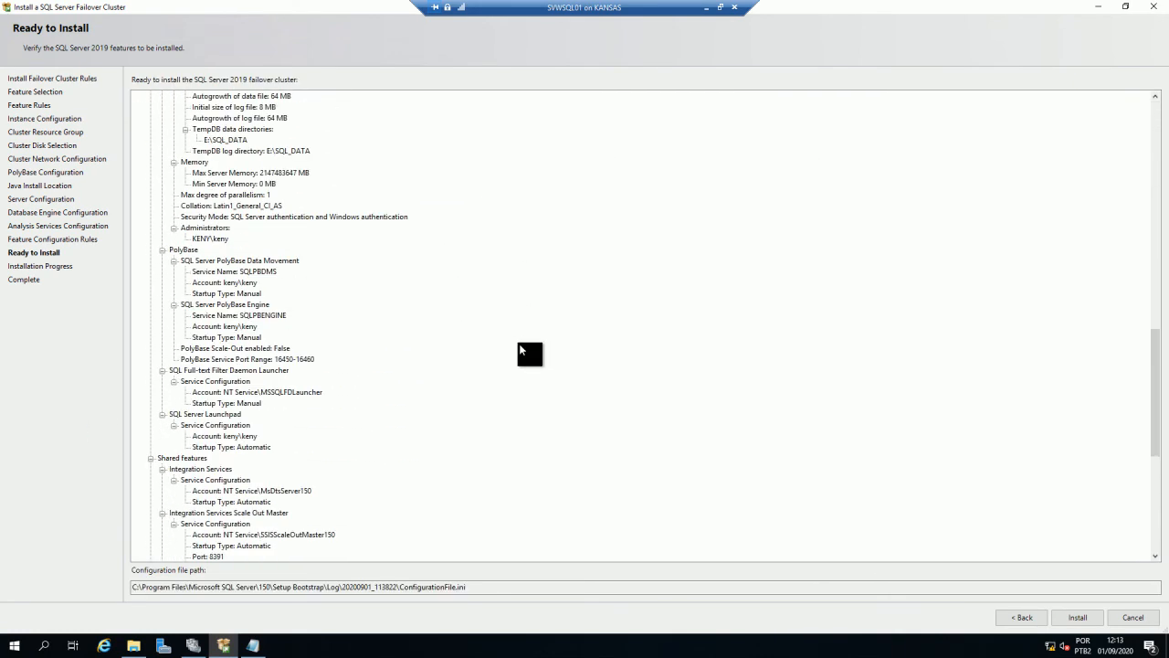
{"action": "left_click", "coordinate": [1078, 618]}
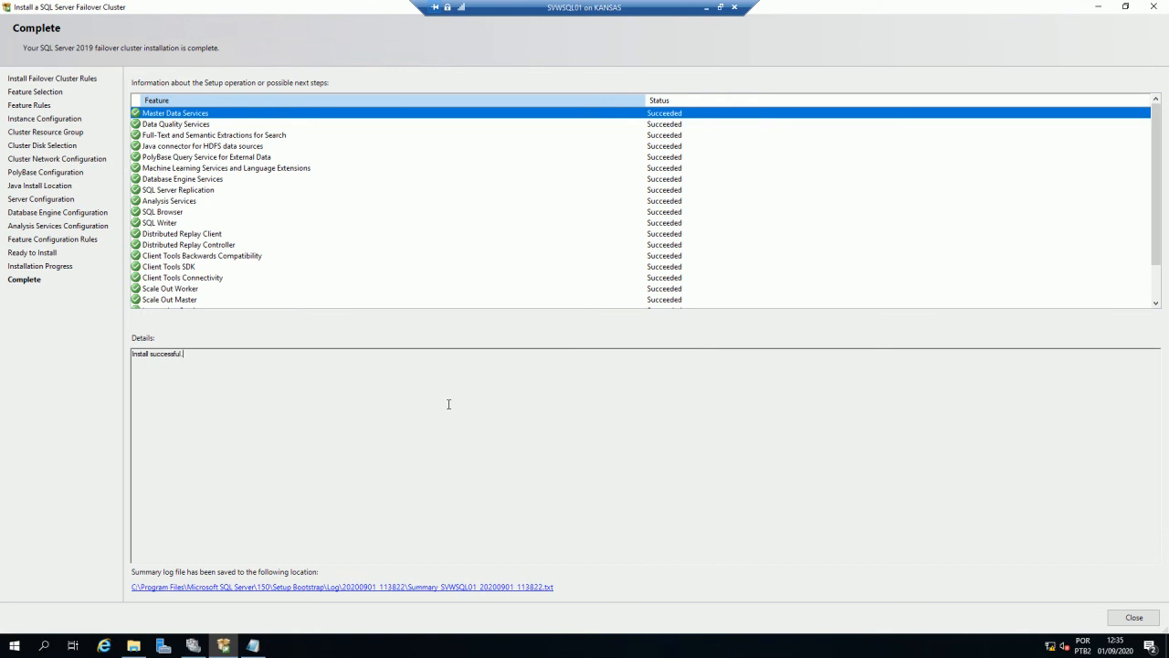
Review the installation status of each feature and close the completed setup wizard
{"action": "scroll", "coordinate": [1138, 173], "scroll_direction": "down", "scroll_amount": 2}
{"action": "left_click_drag", "start_coordinate": [1137, 173], "coordinate": [1120, 62]}
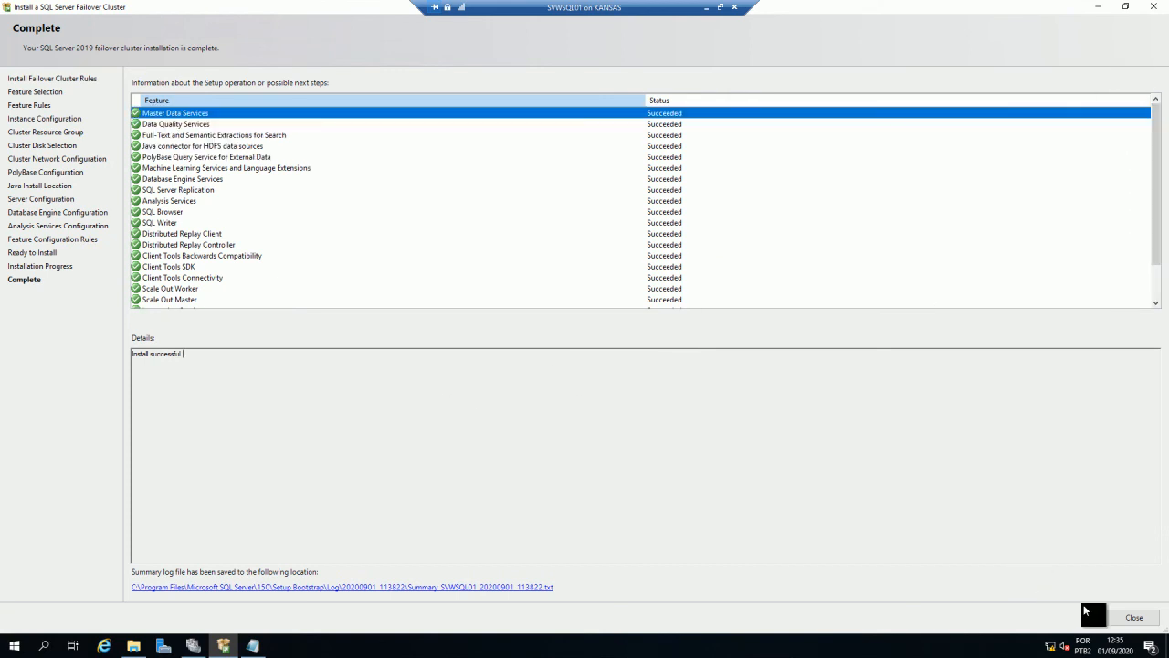
{"action": "left_click", "coordinate": [1133, 620]}
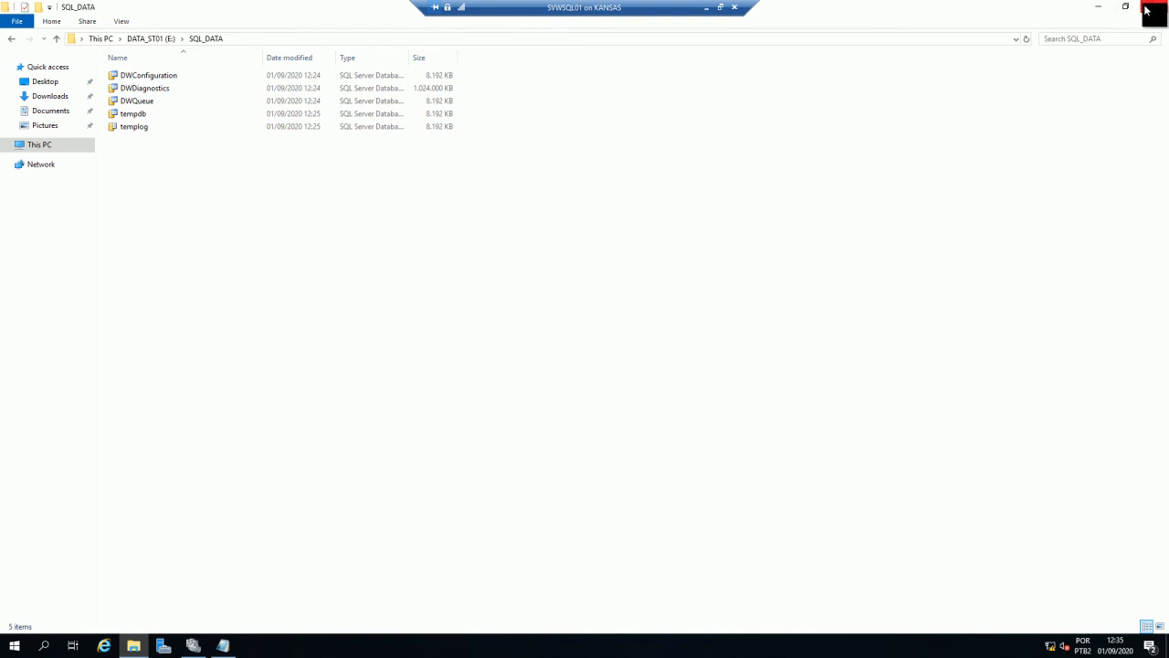
Examine the Backup folder and the database files in the SQL_DATA folder on DATA_ST01 (E:)
{"action": "left_click", "coordinate": [101, 39]}
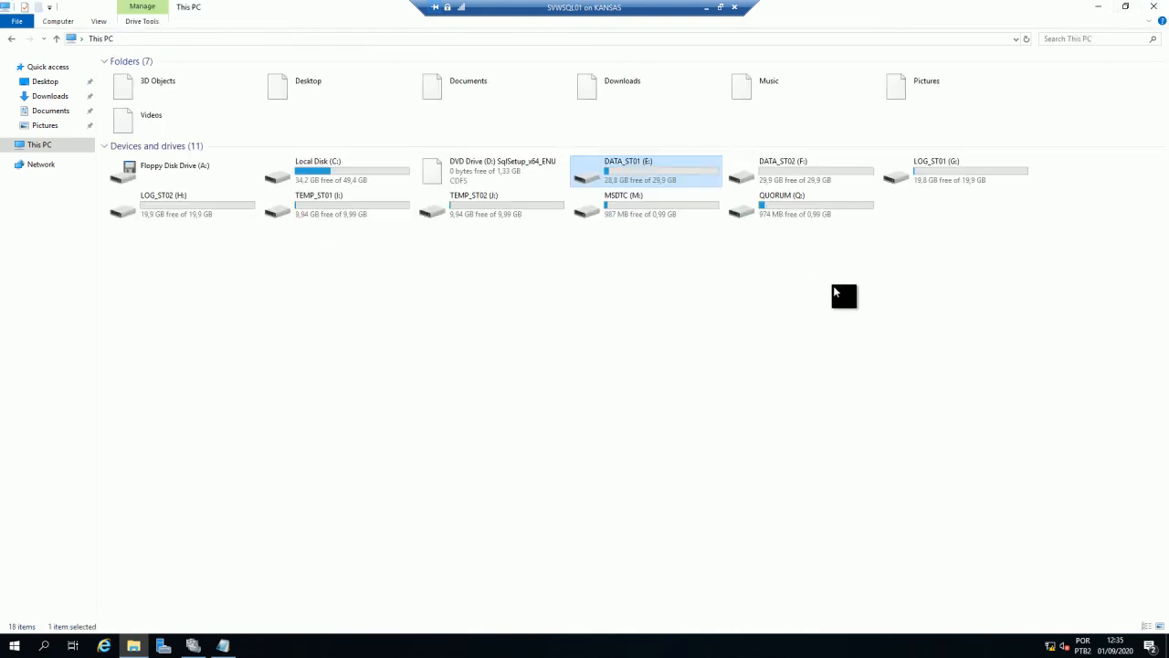
{"action": "double_click", "coordinate": [656, 179]}
{"action": "double_click", "coordinate": [144, 75]}
{"action": "key", "text": "alt+Left"}
{"action": "double_click", "coordinate": [144, 111]}
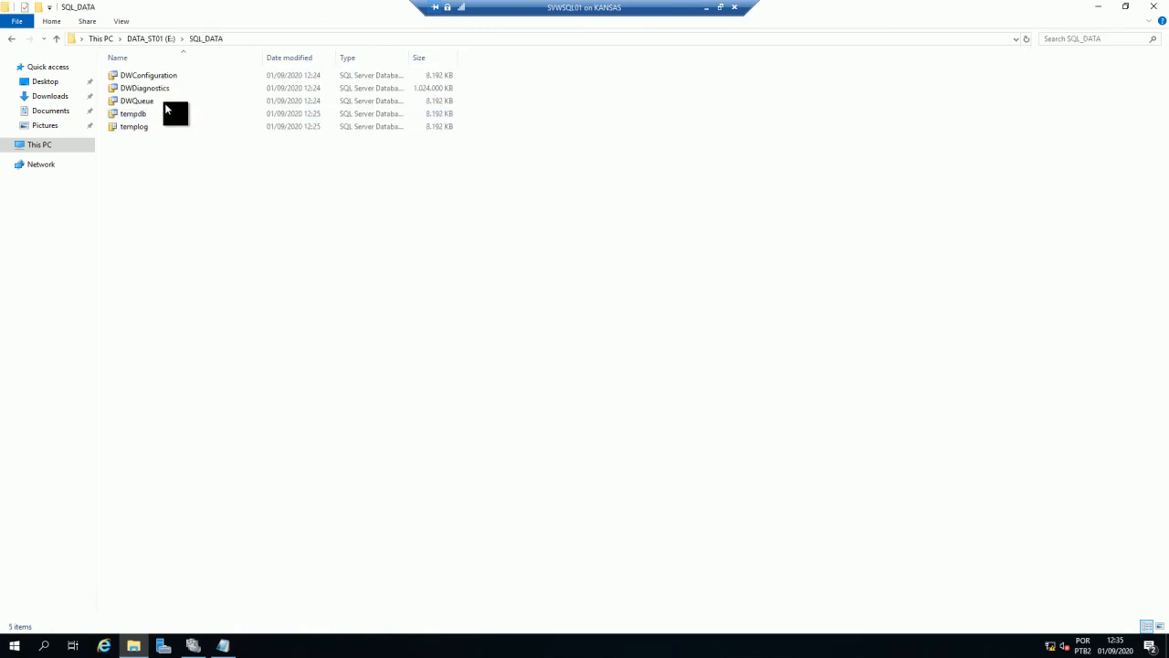
{"action": "left_click_drag", "start_coordinate": [176, 155], "coordinate": [111, 39]}
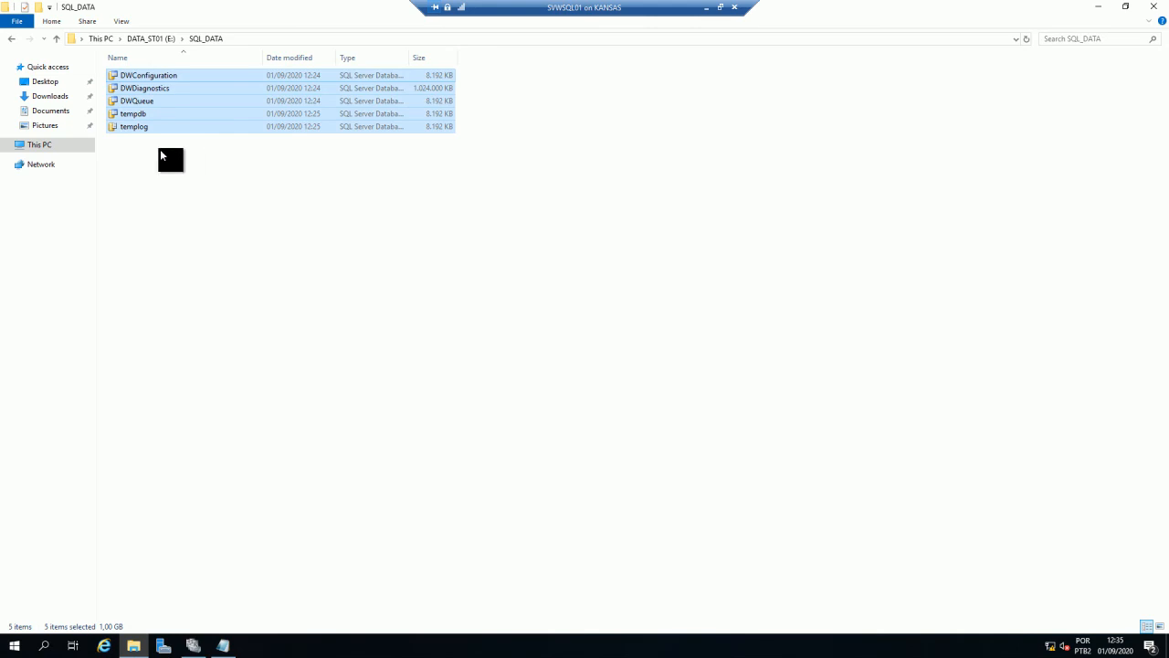
{"action": "left_click", "coordinate": [224, 139]}
Examine the system database files in E:\MSSQL15.MSSQLSERVER\MSSQL\DATA, widening the Type column to read the full file types
{"action": "key", "text": "alt+Left"}
{"action": "double_click", "coordinate": [160, 84]}
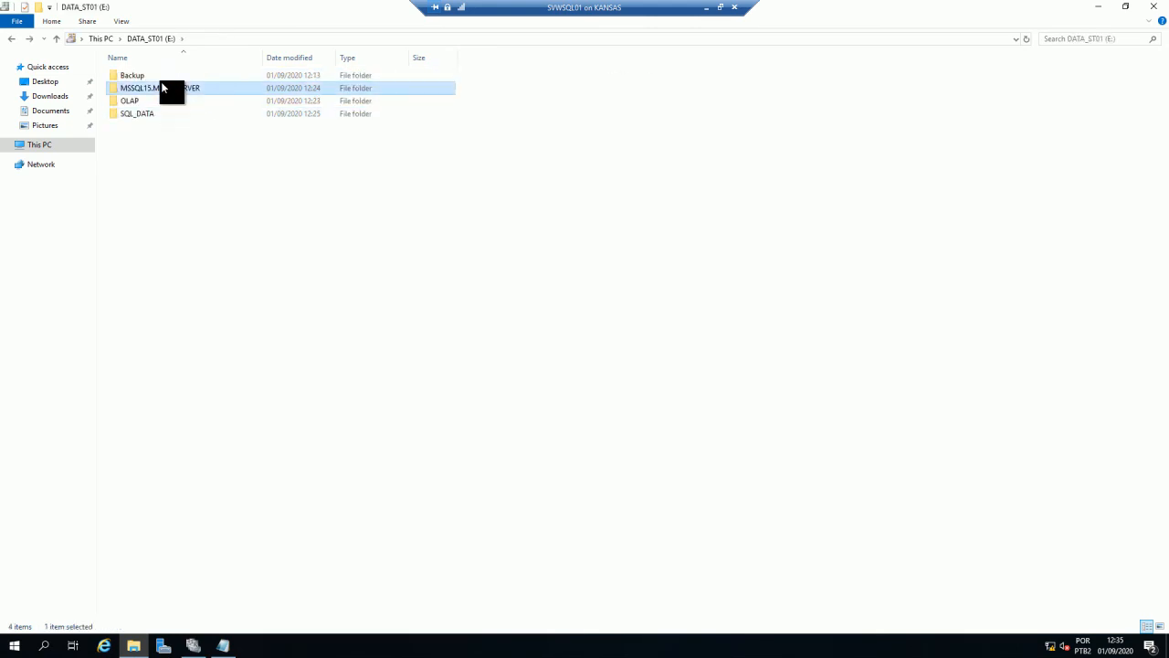
{"action": "left_click", "coordinate": [160, 77]}
{"action": "double_click", "coordinate": [161, 76]}
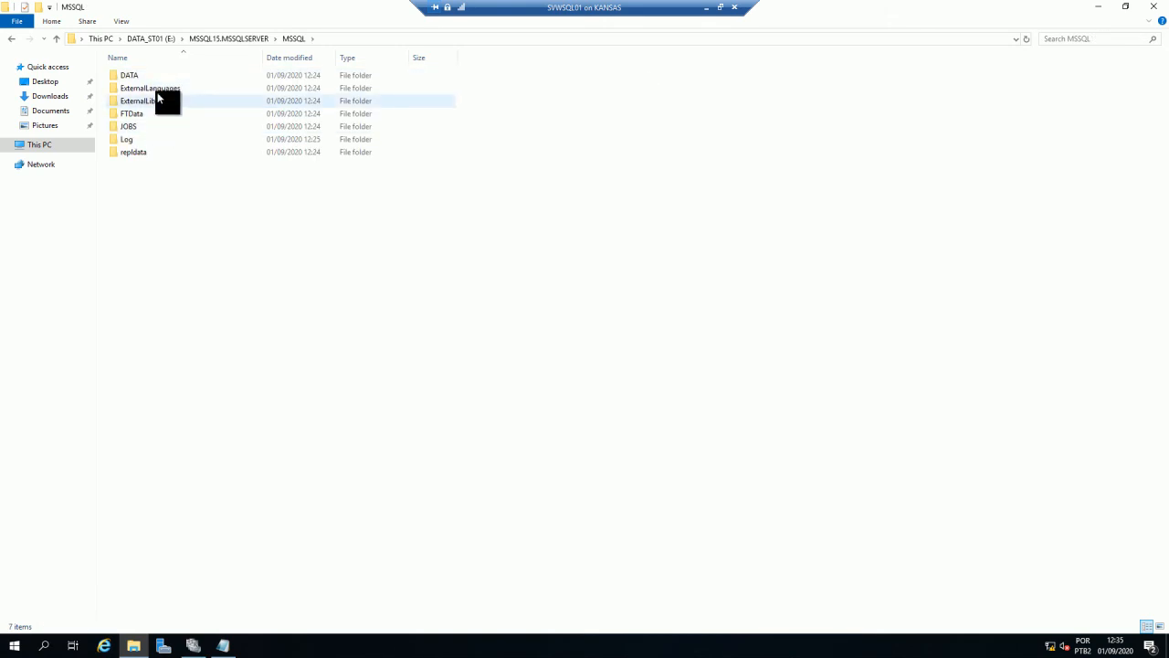
{"action": "double_click", "coordinate": [153, 77]}
{"action": "left_click", "coordinate": [606, 338]}
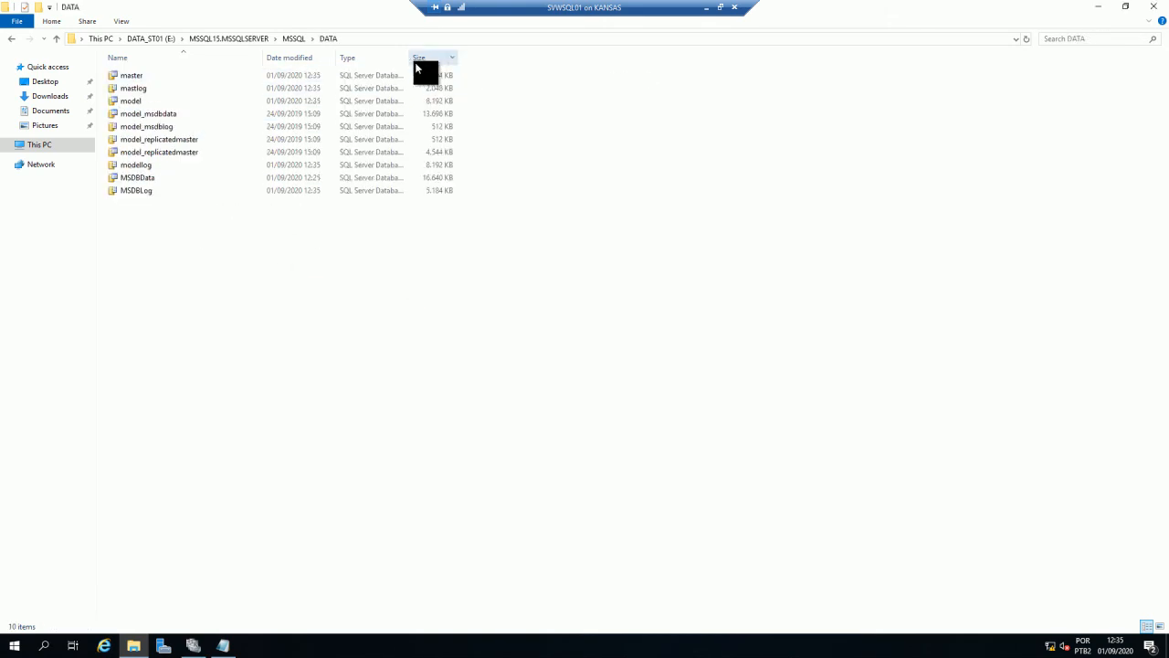
{"action": "left_click_drag", "start_coordinate": [409, 57], "coordinate": [700, 59]}
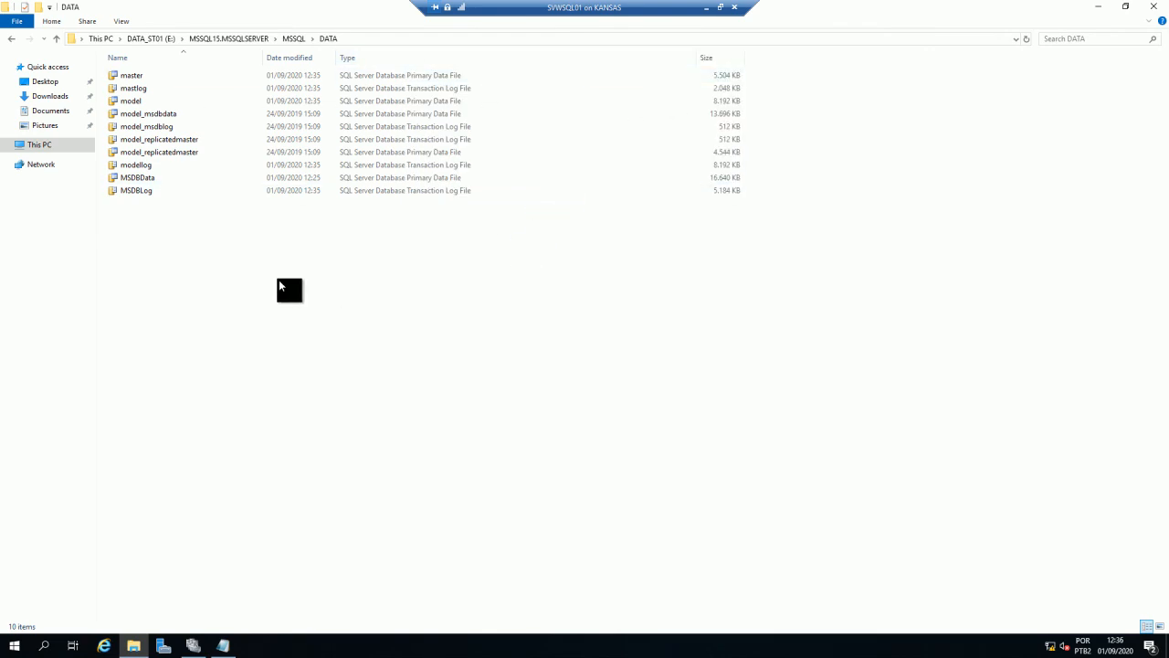
Examine the log files in the SQL_LOG folder on LOG_ST01 (G:) and return to This PC
{"action": "key", "text": "alt+Up"}
{"action": "key", "text": "alt+Up"}
{"action": "key", "text": "alt+Up"}
{"action": "key", "text": "alt+Up"}
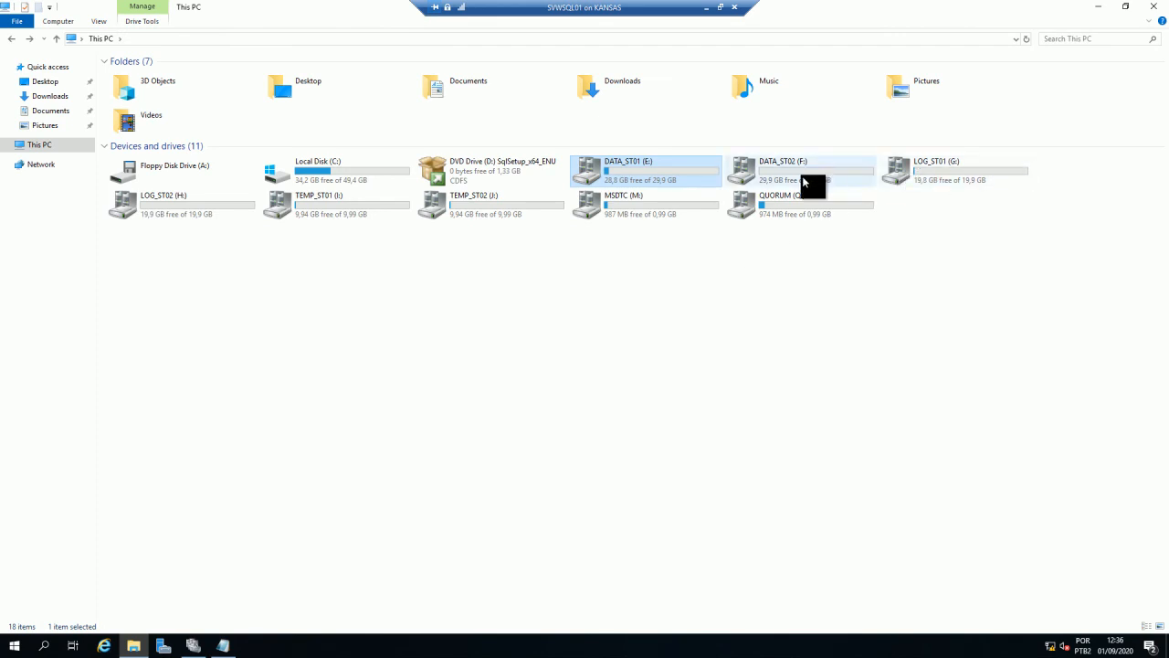
{"action": "double_click", "coordinate": [964, 180]}
{"action": "double_click", "coordinate": [183, 78]}
{"action": "left_click_drag", "start_coordinate": [259, 187], "coordinate": [167, 22]}
{"action": "left_click", "coordinate": [412, 240]}
{"action": "key", "text": "alt+Up"}
{"action": "key", "text": "alt+Up"}
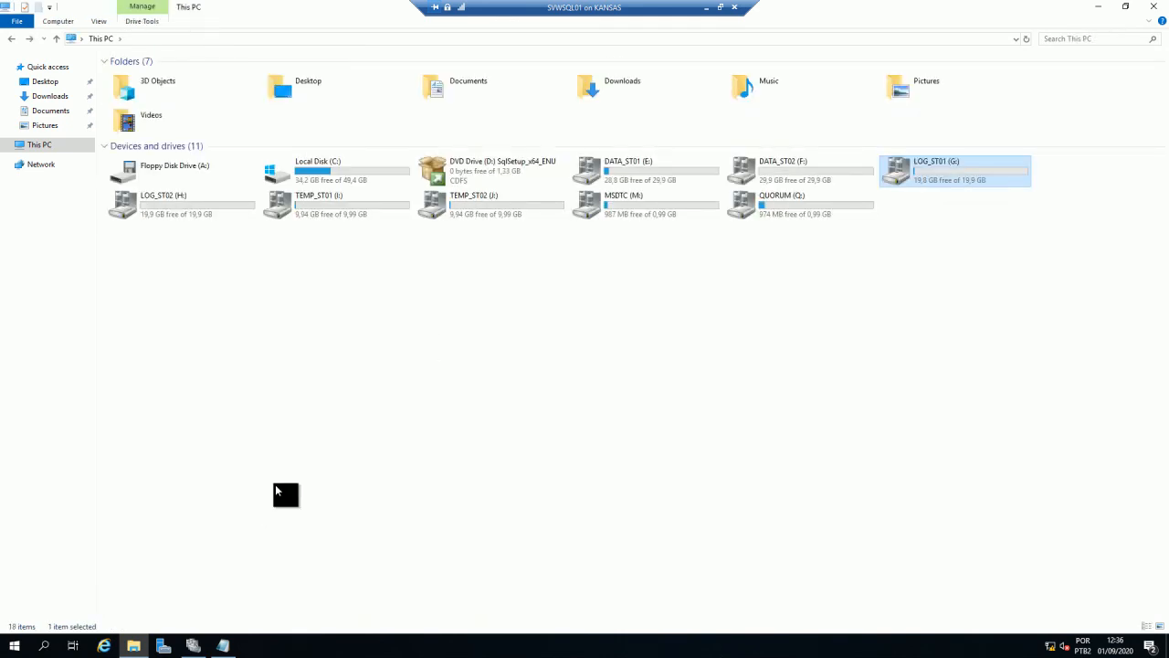
Open SQL Server 2019 Configuration Manager and check the SQL Server services, widening the Name column
{"action": "left_click", "coordinate": [15, 645]}
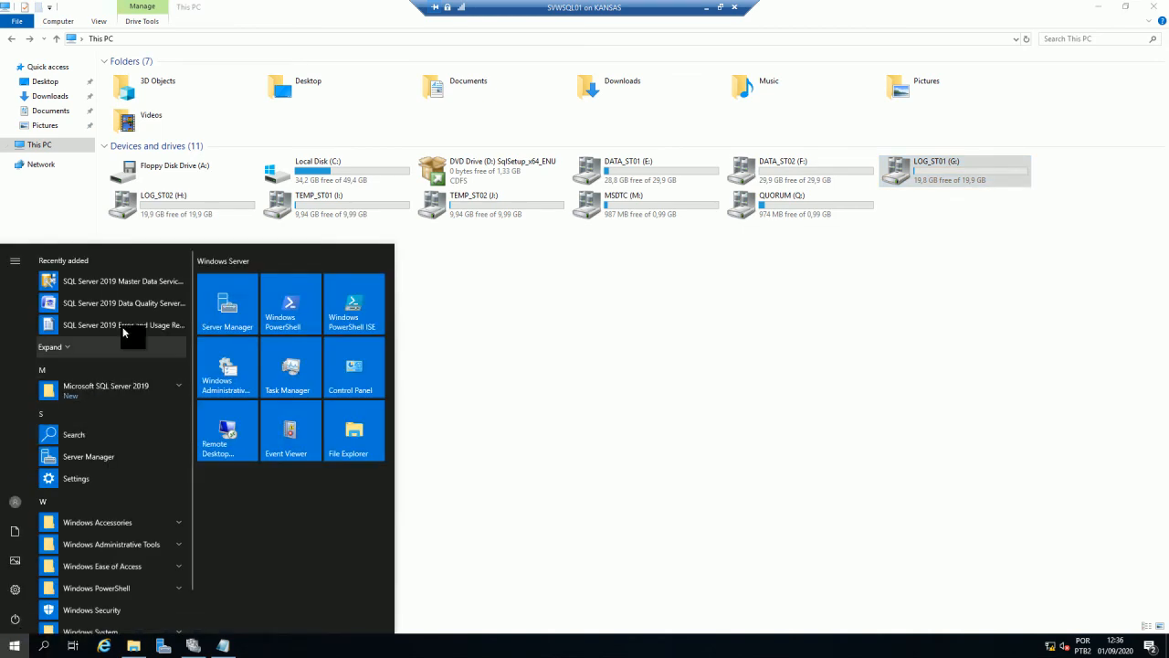
{"action": "left_click", "coordinate": [170, 385]}
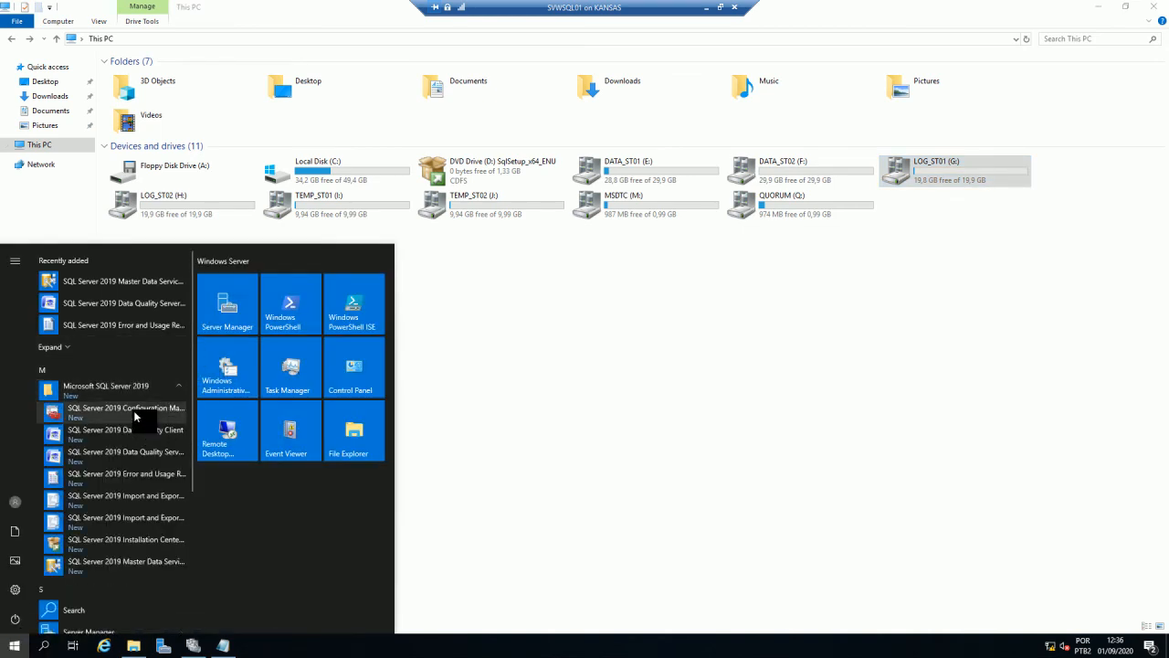
{"action": "left_click", "coordinate": [133, 409]}
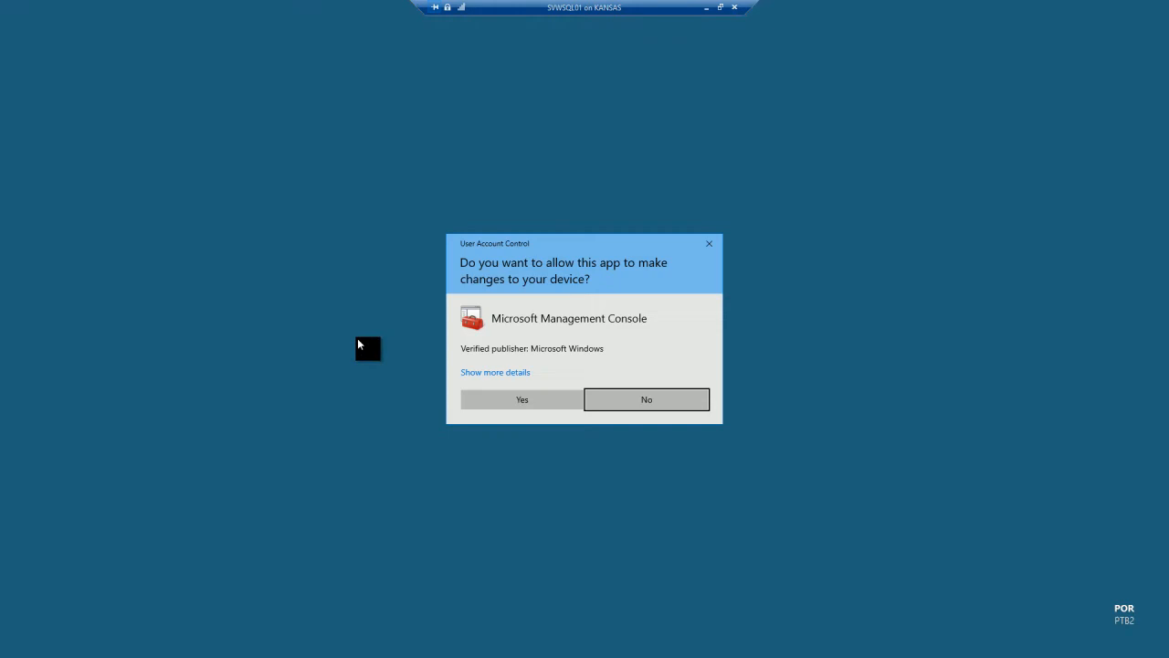
{"action": "left_click", "coordinate": [558, 400]}
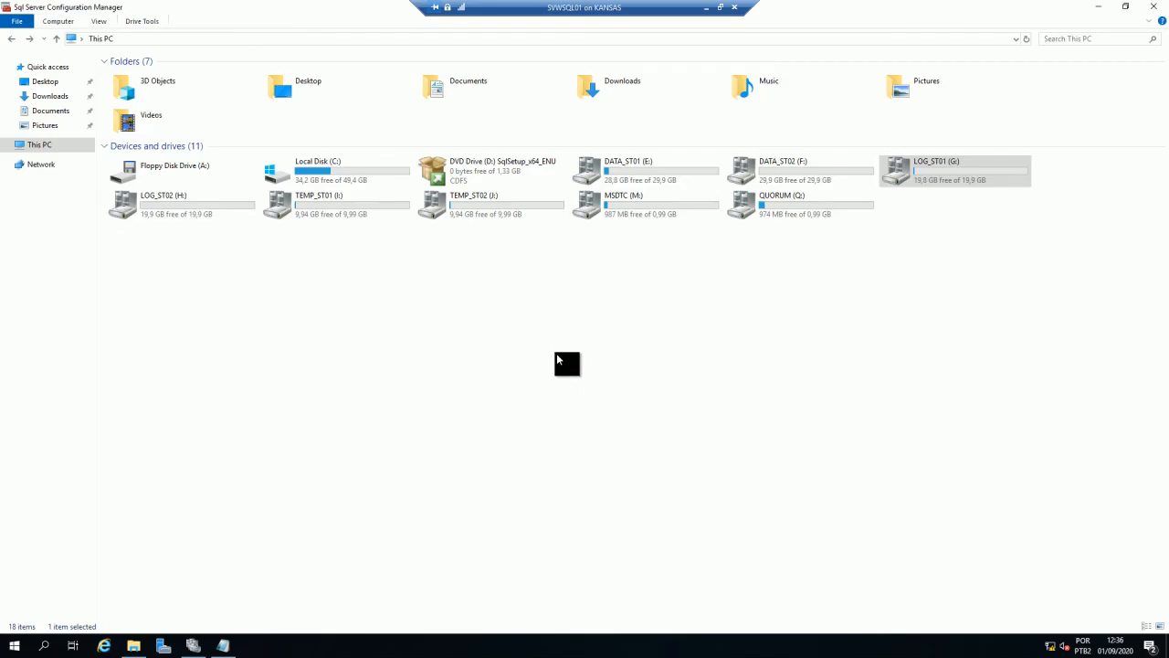
{"action": "left_click", "coordinate": [66, 66]}
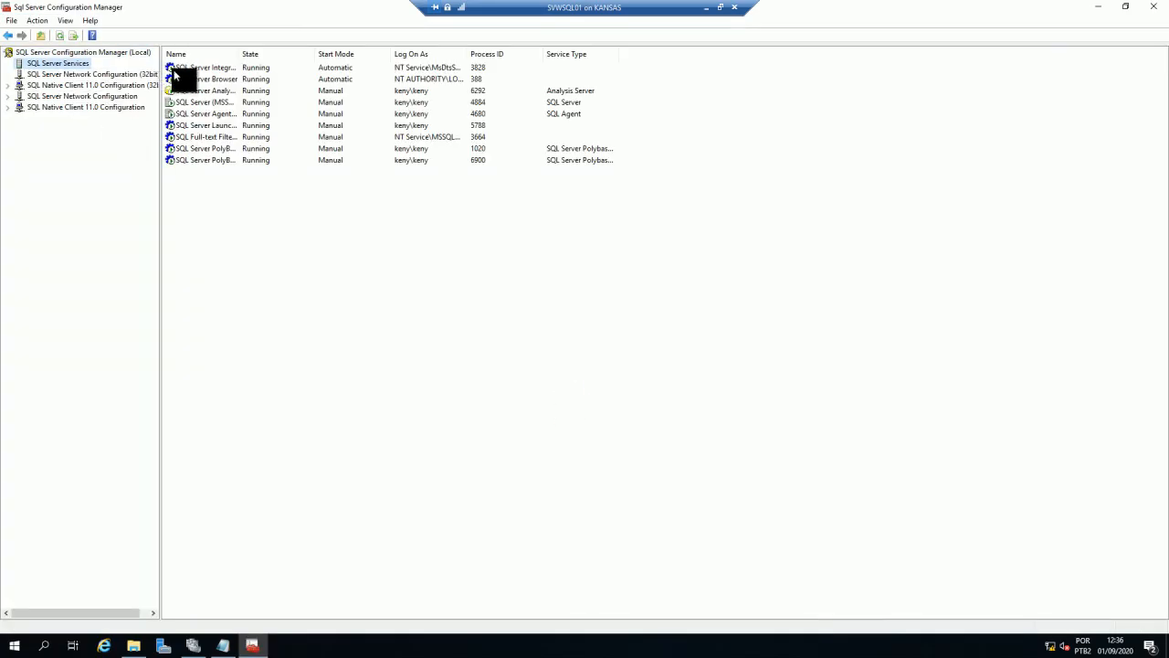
{"action": "left_click_drag", "start_coordinate": [239, 54], "coordinate": [525, 55]}
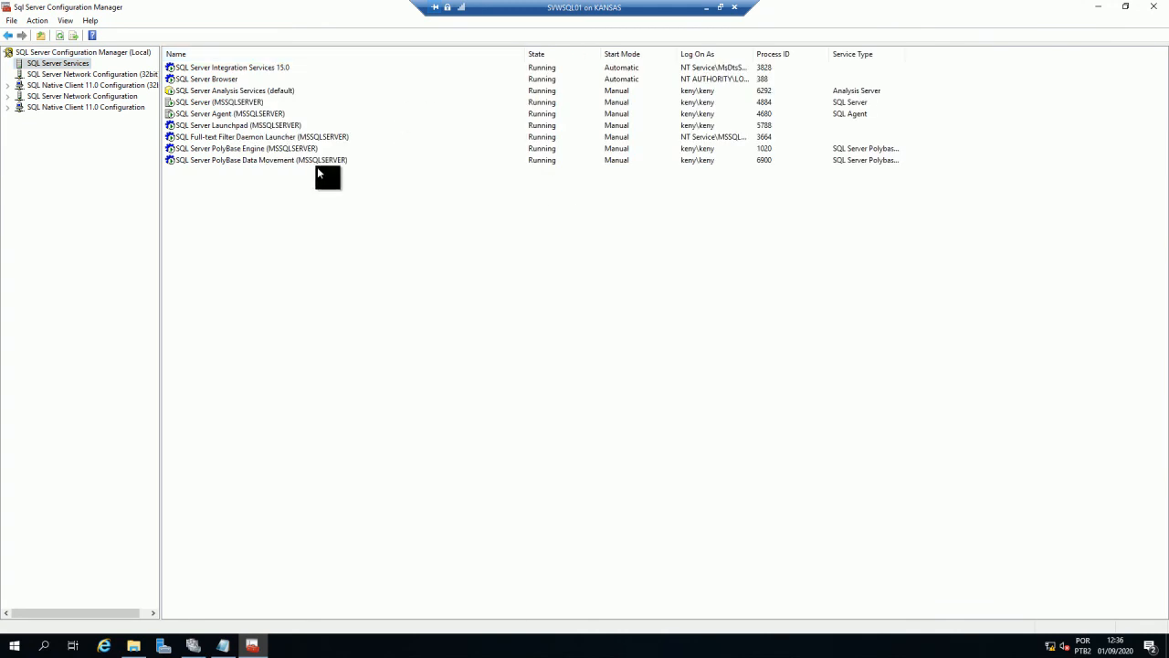
Minimize Configuration Manager and File Explorer, and close the untitled Notepad document without saving
{"action": "left_click", "coordinate": [1098, 7]}
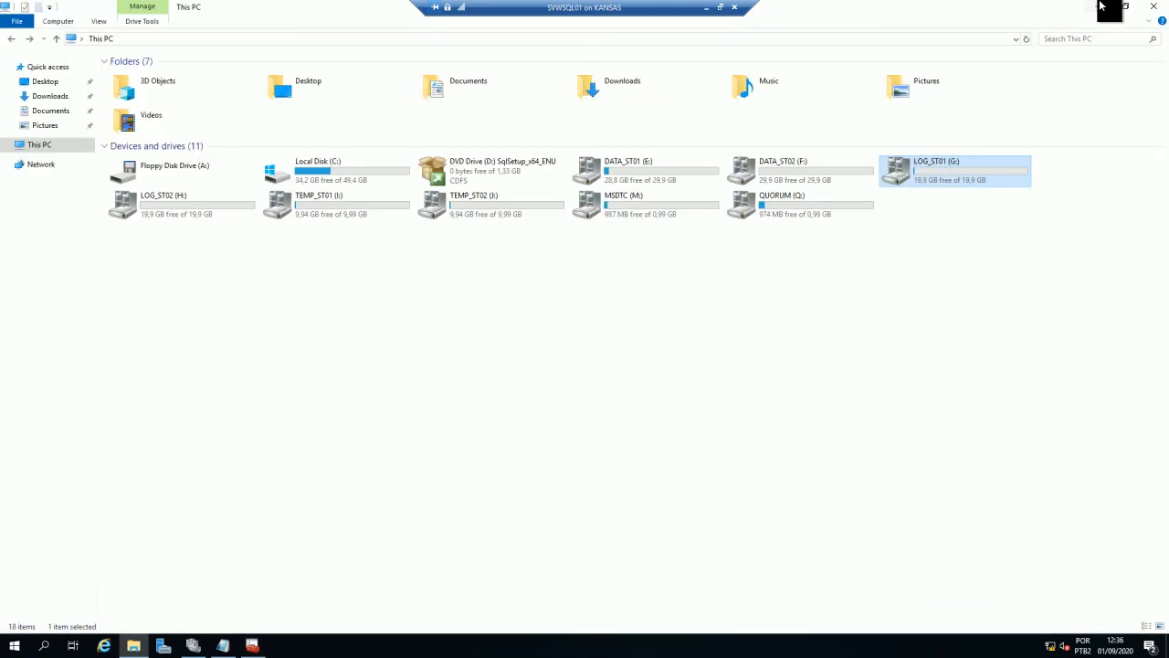
{"action": "left_click", "coordinate": [1100, 6]}
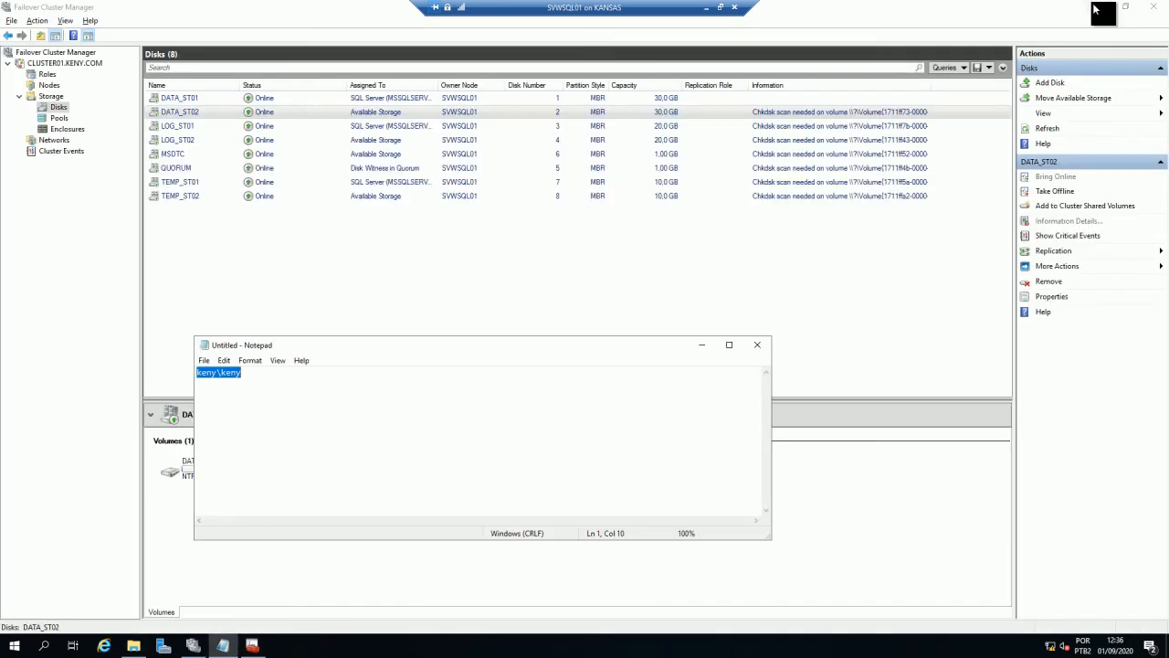
{"action": "left_click", "coordinate": [757, 344]}
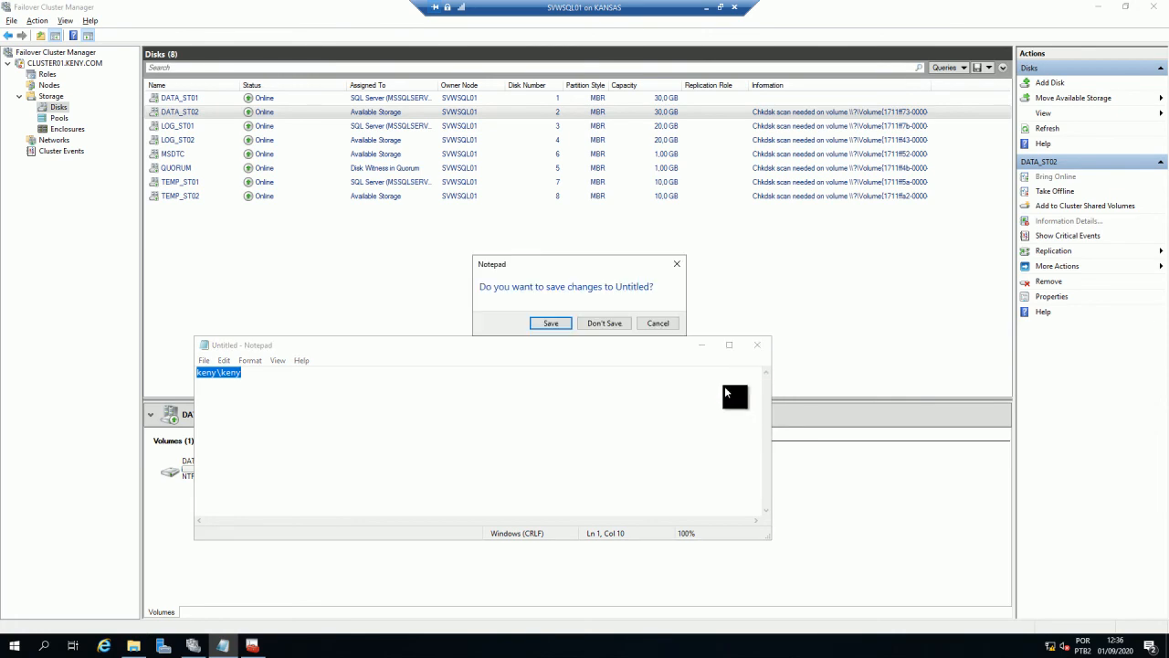
{"action": "left_click", "coordinate": [604, 323]}
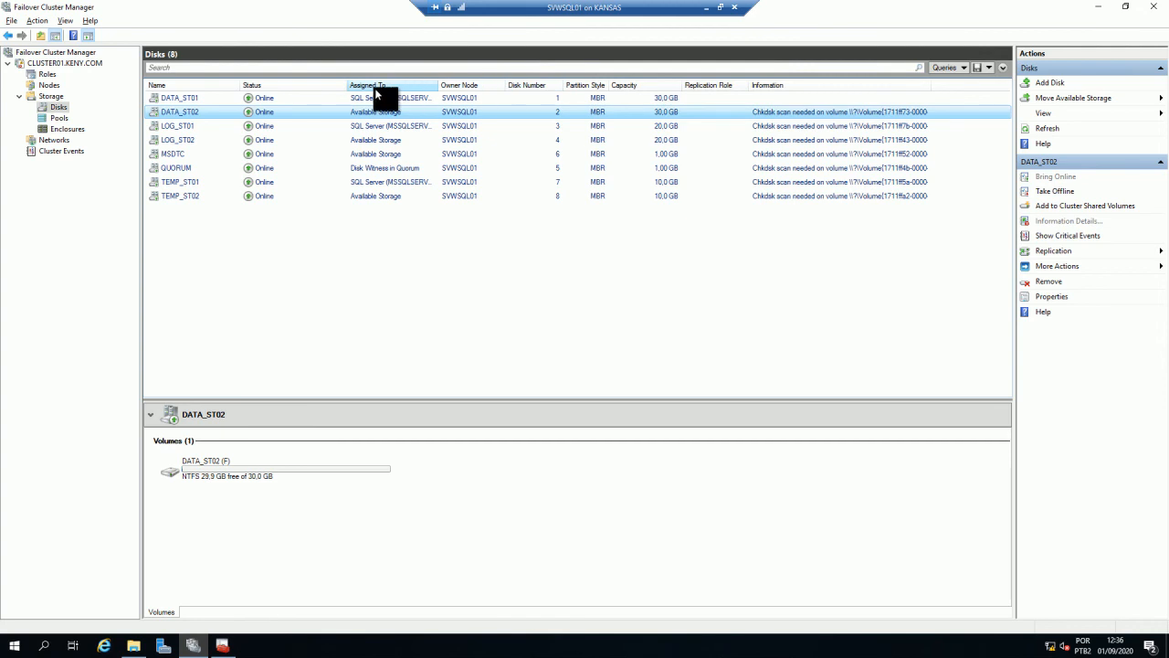
Widen the Assigned To column of the cluster disks and check the assignment of DATA_ST01, LOG_ST01 and TEMP_ST01
{"action": "left_click_drag", "start_coordinate": [348, 85], "coordinate": [363, 85]}
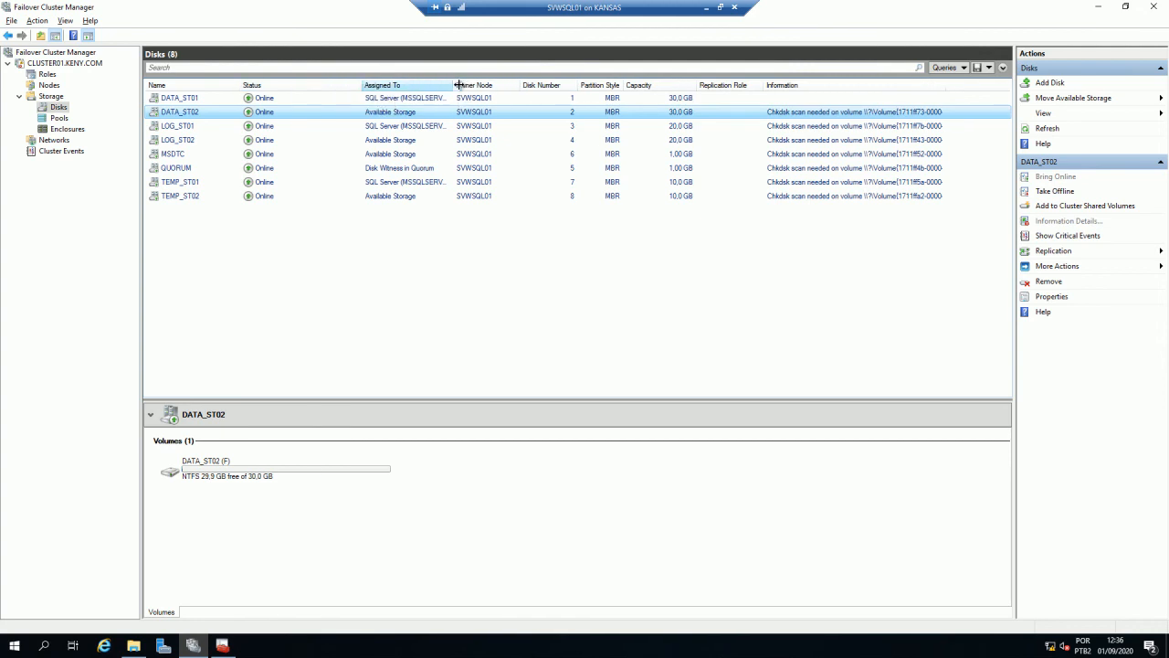
{"action": "left_click_drag", "start_coordinate": [454, 85], "coordinate": [518, 84]}
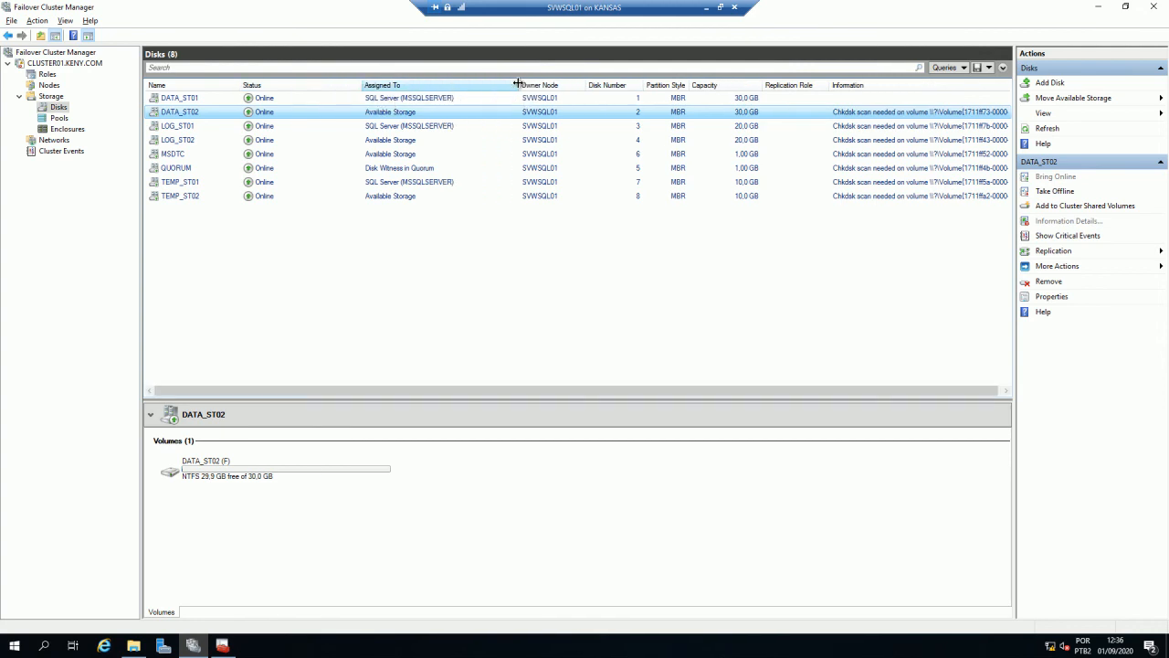
{"action": "left_click", "coordinate": [422, 97]}
{"action": "left_click", "coordinate": [414, 125]}
{"action": "left_click", "coordinate": [415, 181]}
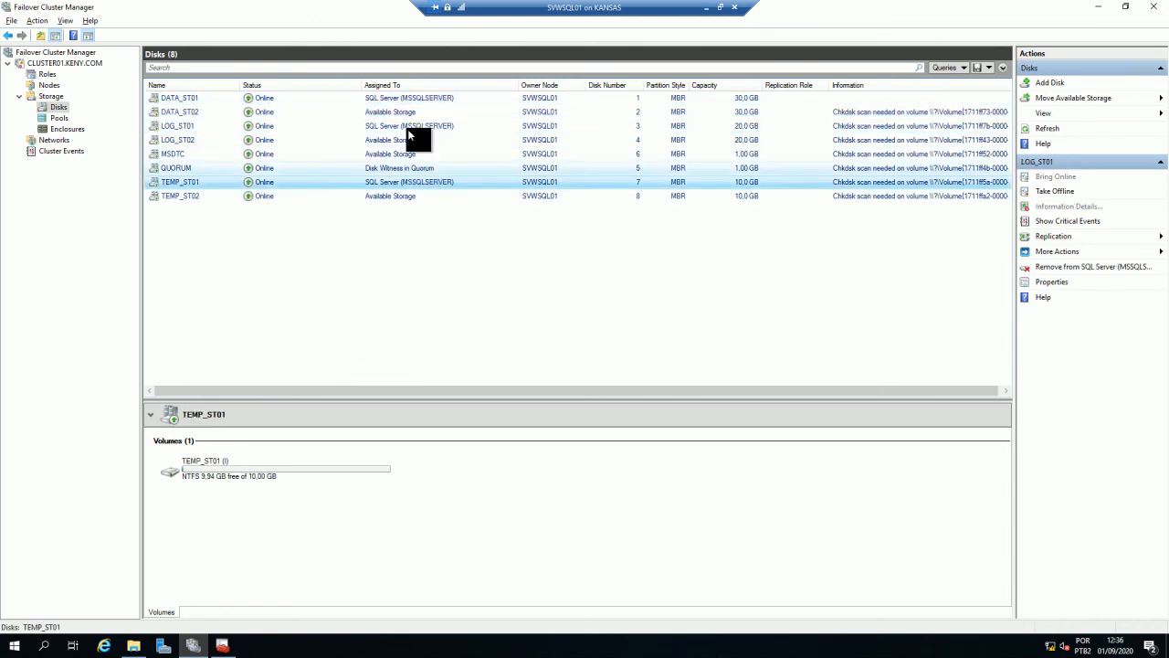
Check the SQL Server (MSSQLSERVER) cluster role's status, owner node, client access name and IP address
{"action": "left_click", "coordinate": [49, 75]}
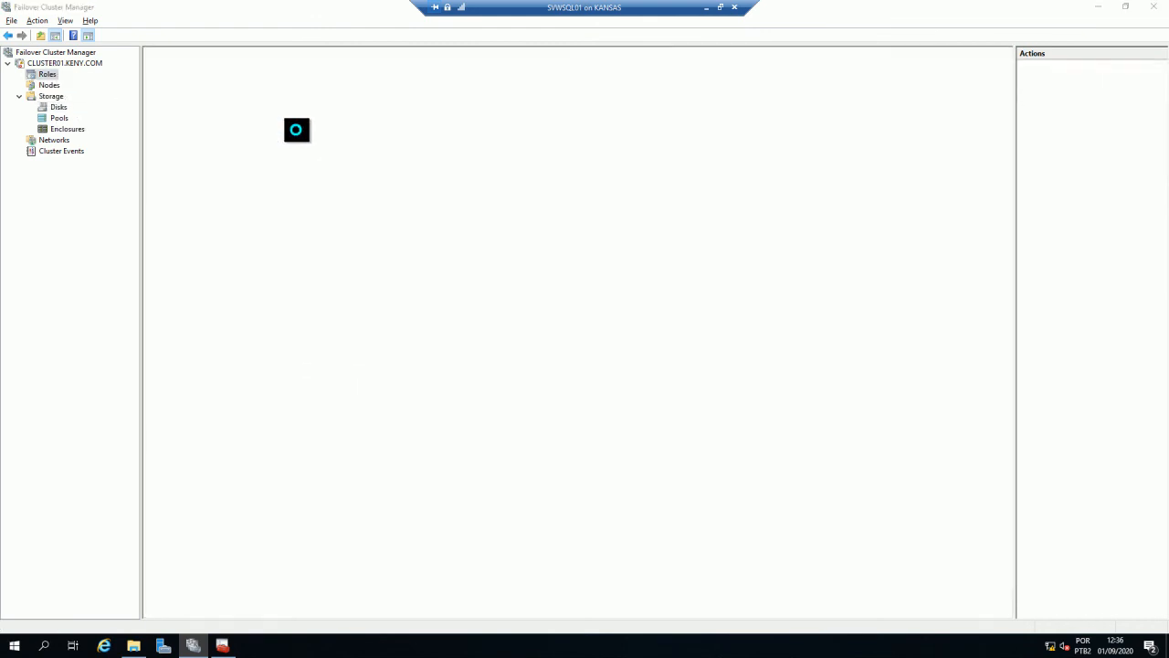
{"action": "left_click", "coordinate": [200, 100]}
{"action": "left_click_drag", "start_coordinate": [240, 84], "coordinate": [311, 82]}
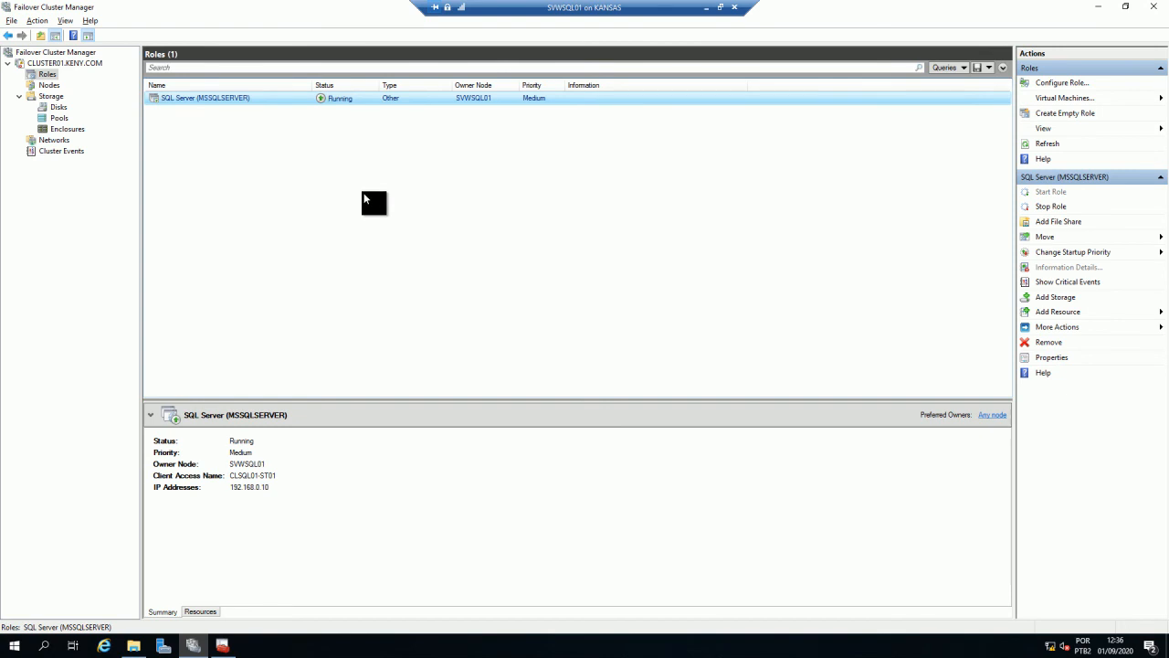
{"action": "left_click", "coordinate": [254, 488]}
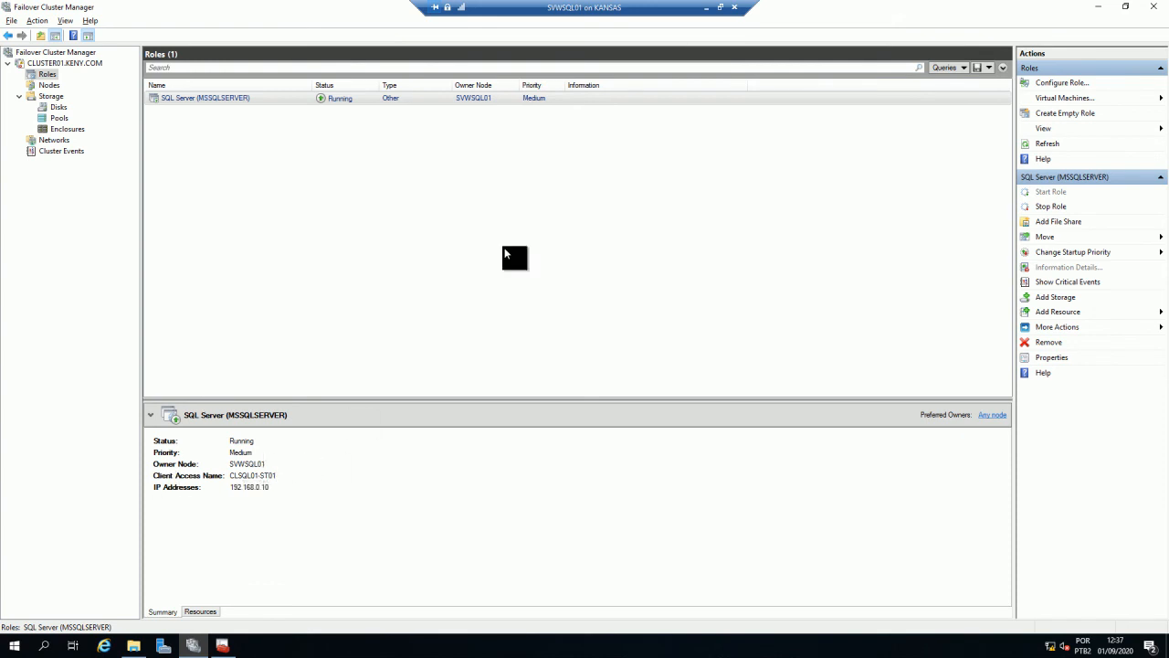
Start the SQL Server Management Studio 18.6 installation from the desktop installer, and switch back to Failover Cluster Manager
{"action": "left_click", "coordinate": [1098, 6]}
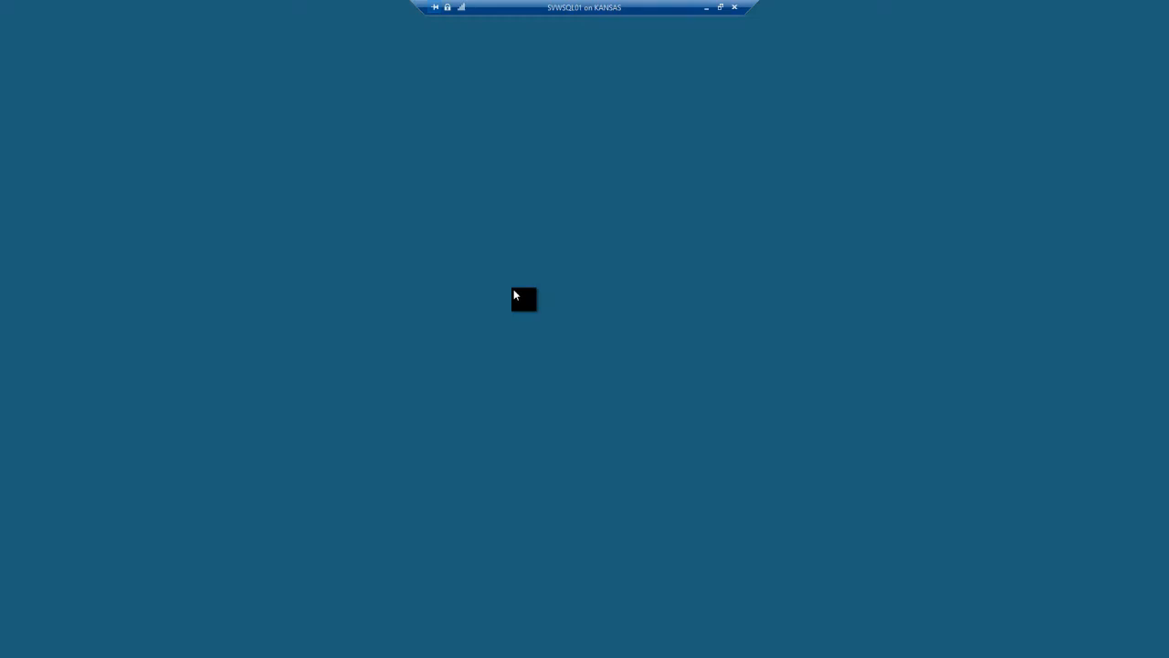
{"action": "left_click", "coordinate": [551, 409]}
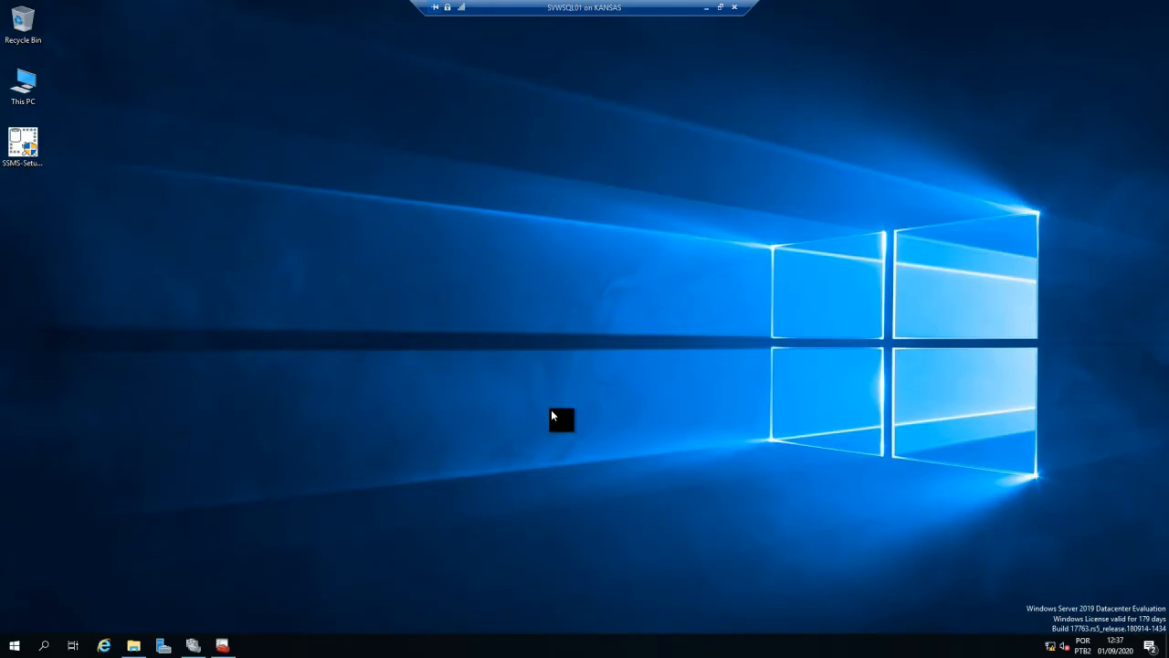
{"action": "left_click", "coordinate": [551, 466]}
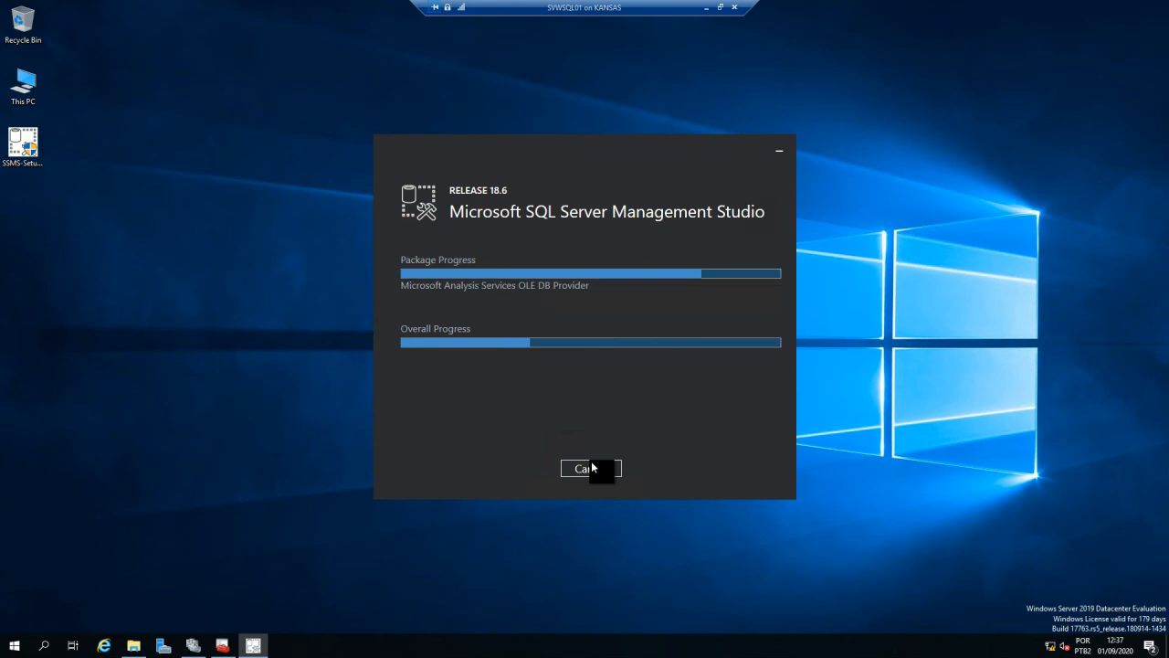
{"action": "left_click", "coordinate": [200, 644]}
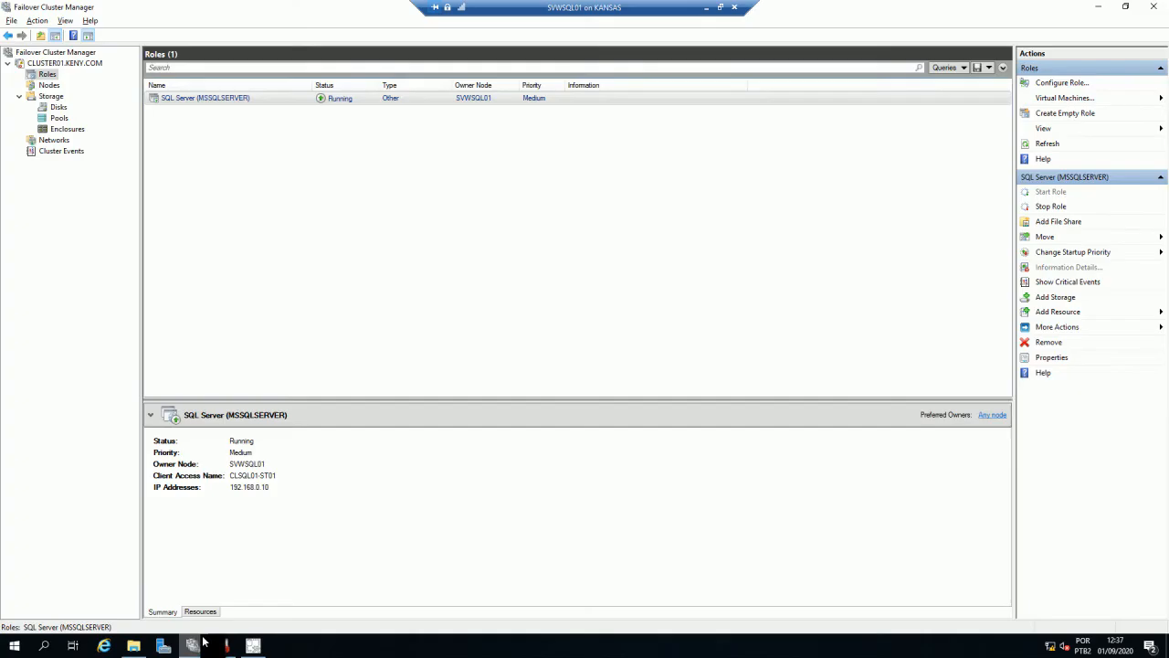
{"action": "right_click", "coordinate": [247, 101]}
{"action": "mouse_move", "coordinate": [311, 154]}
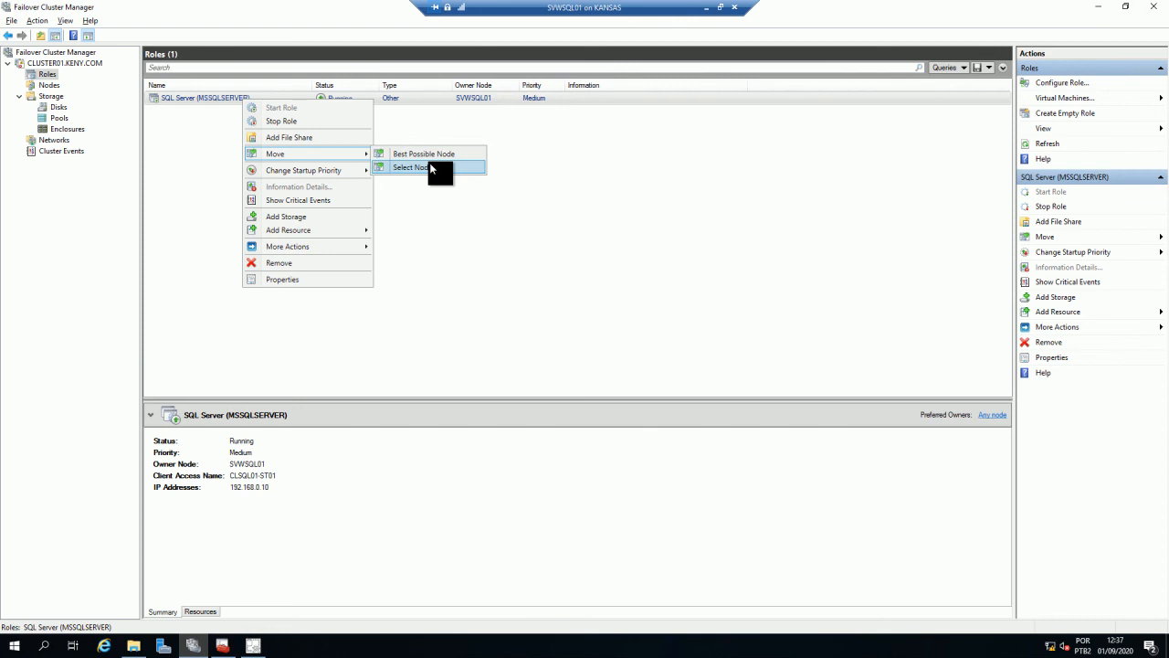
{"action": "left_click", "coordinate": [484, 220]}
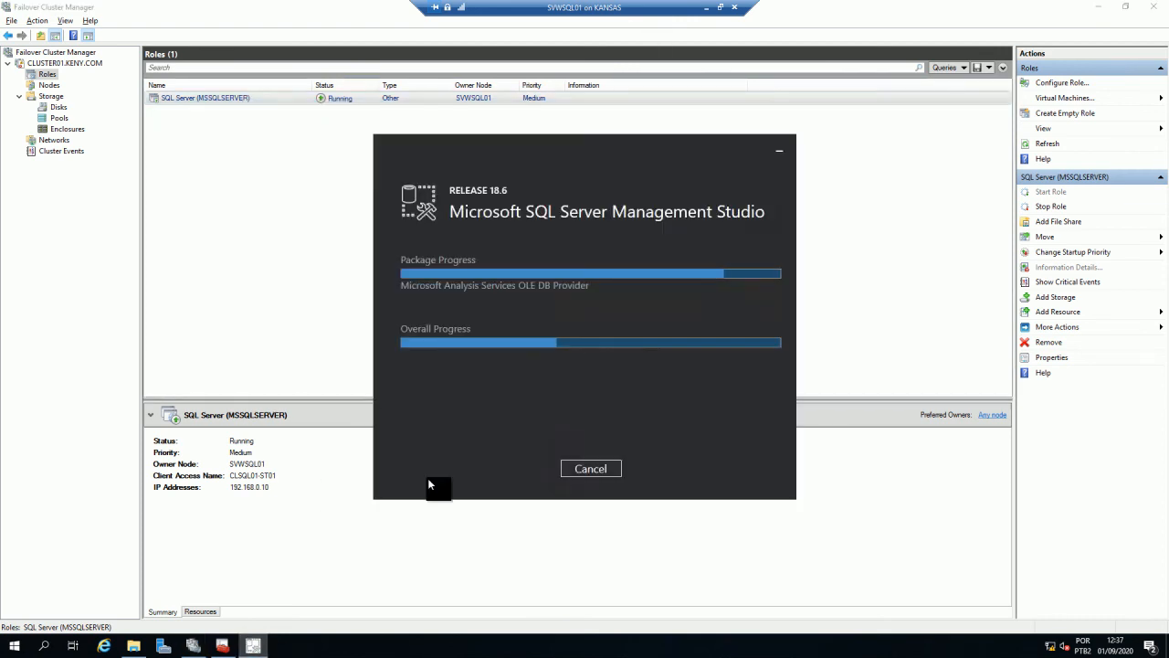
Minimize the SVWSQL01 session and bring up the SVWSQL02 virtual machine in full screen
{"action": "left_click", "coordinate": [704, 9]}
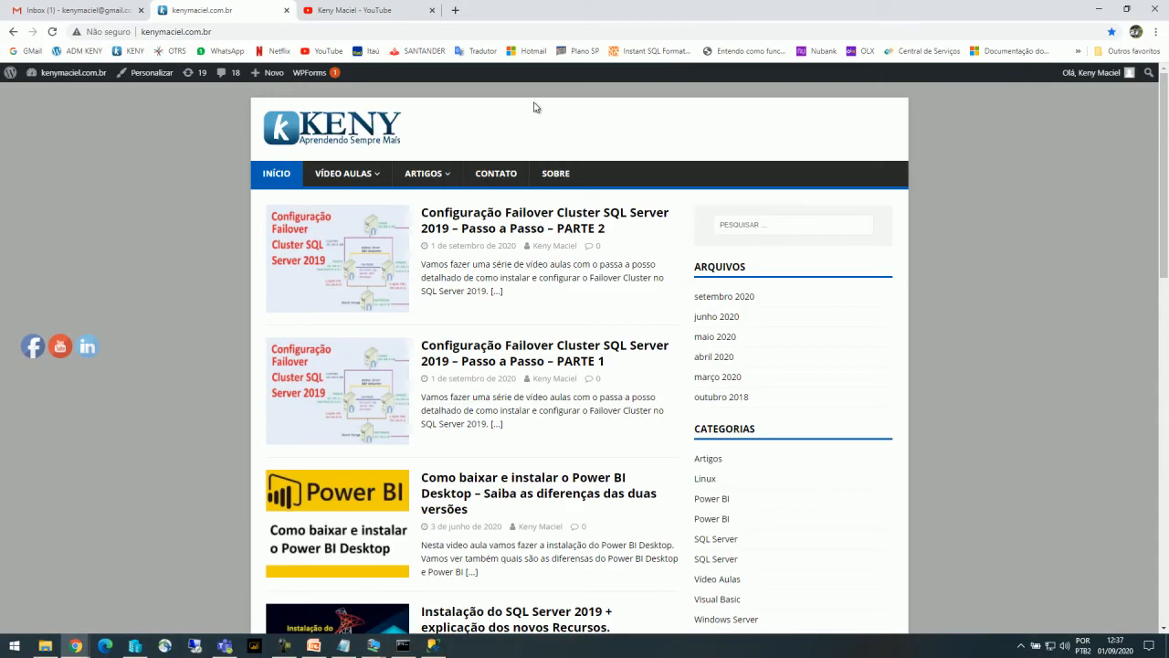
{"action": "left_click", "coordinate": [197, 646]}
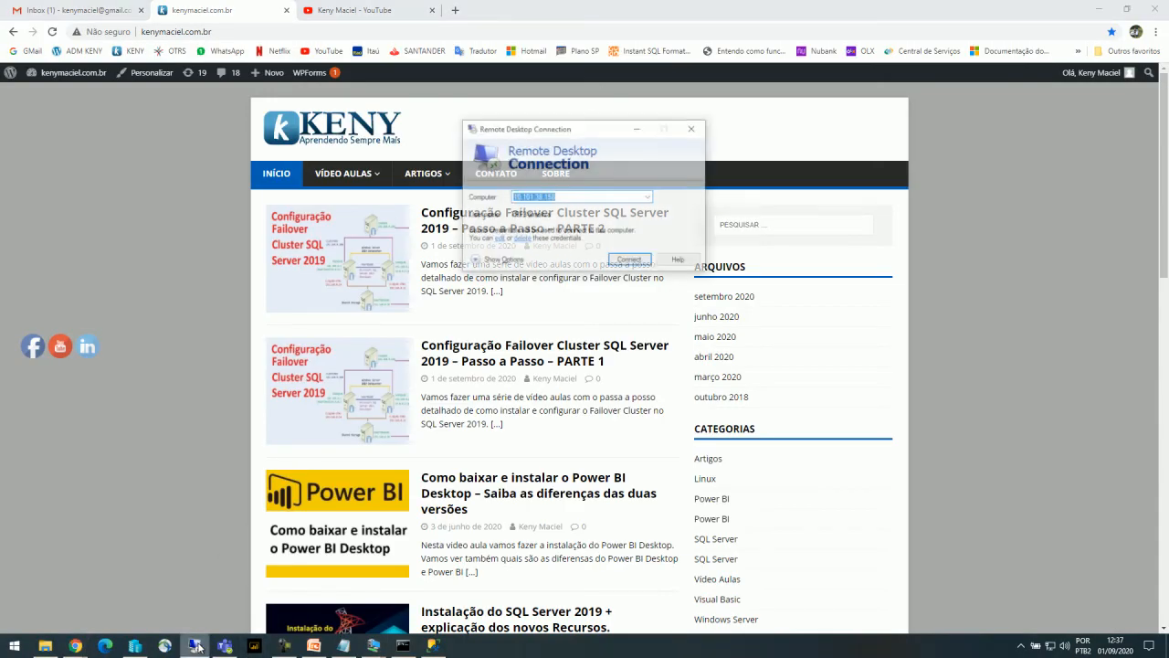
{"action": "left_click", "coordinate": [202, 646]}
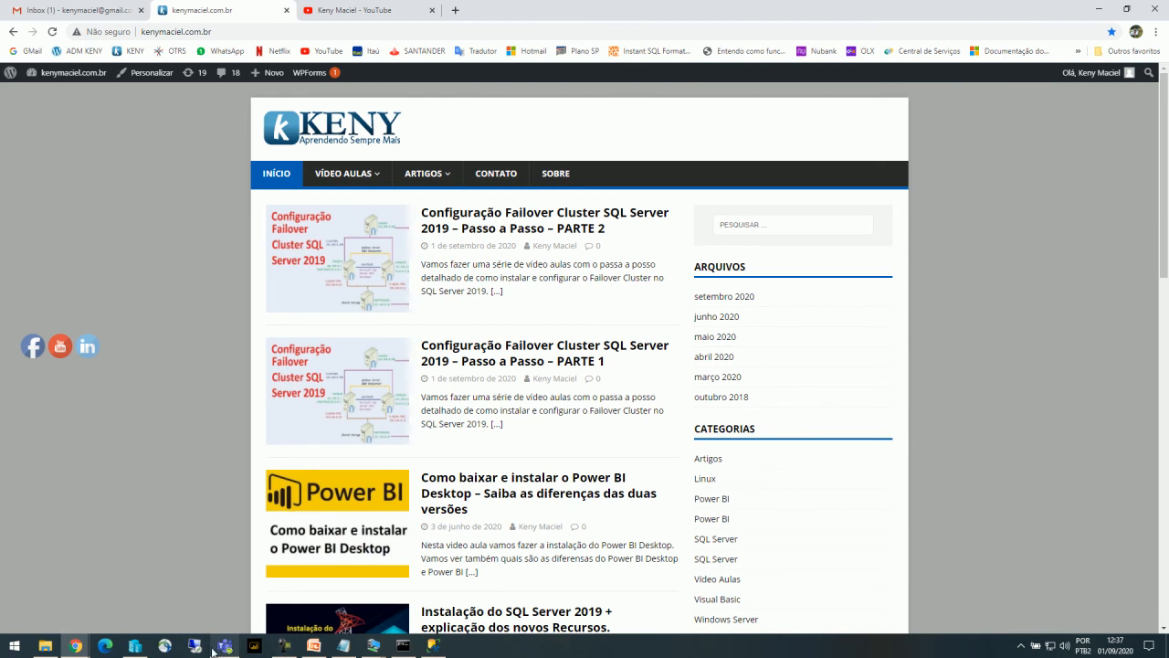
{"action": "mouse_move", "coordinate": [373, 646]}
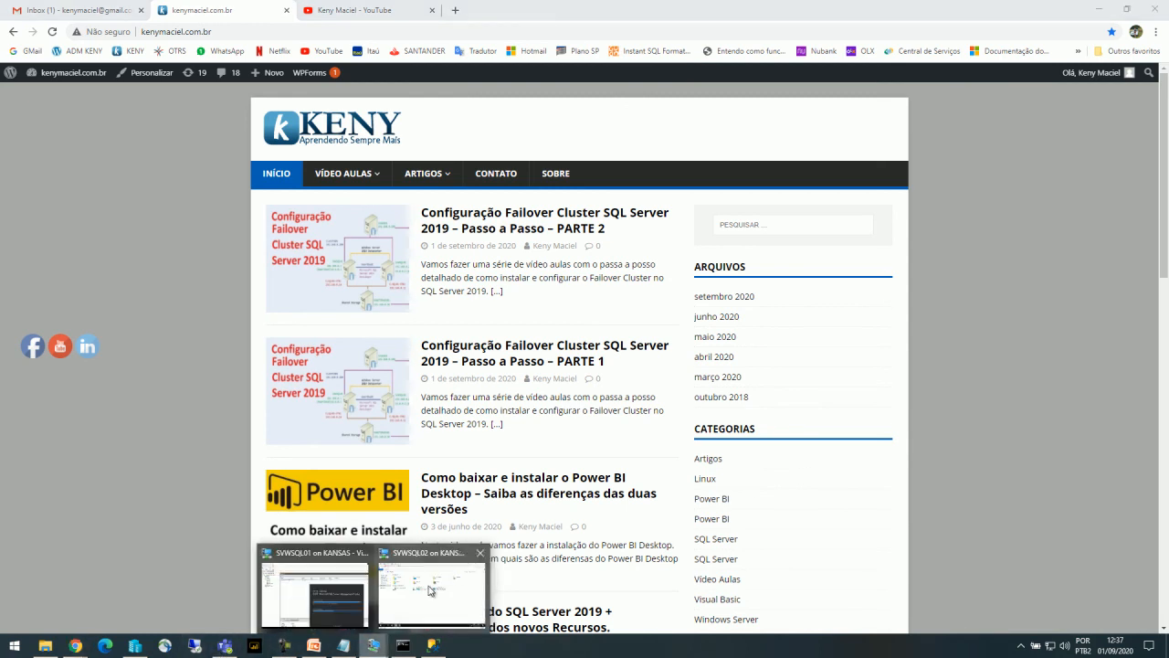
{"action": "left_click", "coordinate": [437, 580]}
{"action": "double_click", "coordinate": [616, 102]}
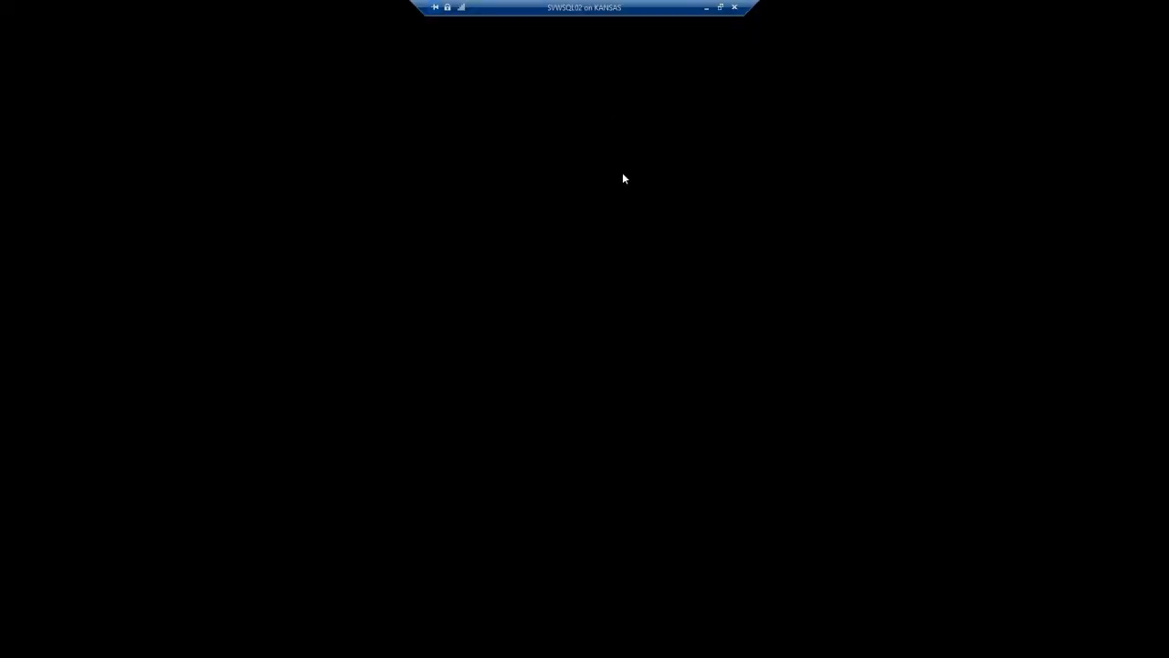
Launch SQL Server 2019 setup from DVD drive D:, allow it to make changes, and clear File Explorer and Failover Cluster Manager from the screen
{"action": "double_click", "coordinate": [513, 169]}
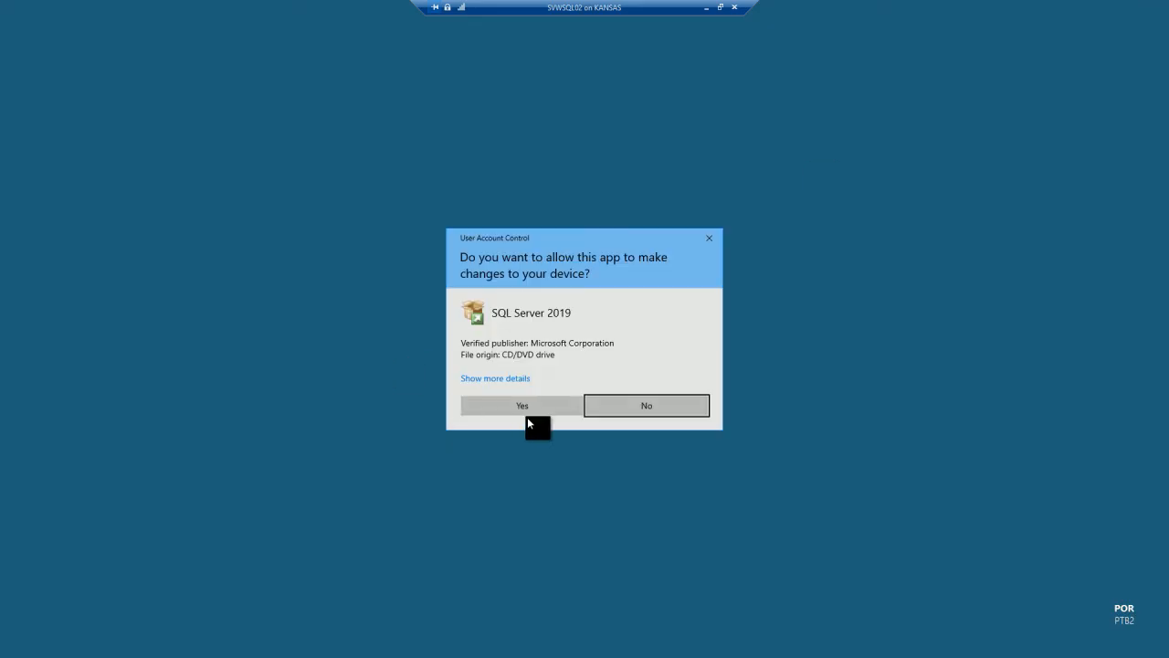
{"action": "left_click", "coordinate": [527, 412]}
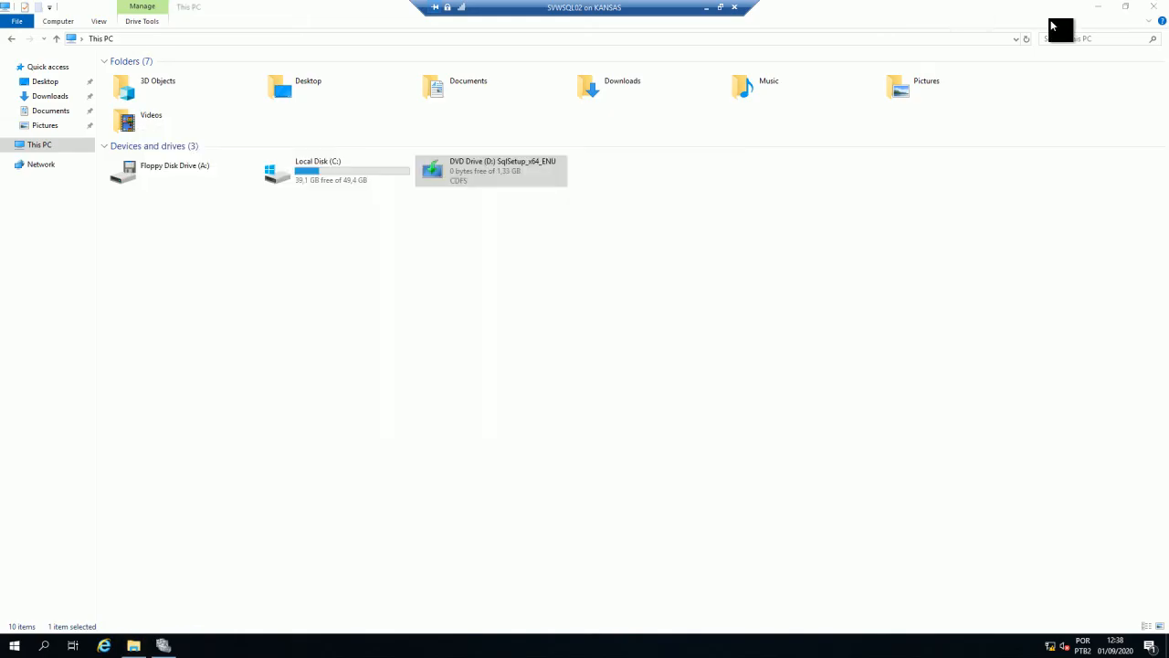
{"action": "left_click", "coordinate": [1153, 6]}
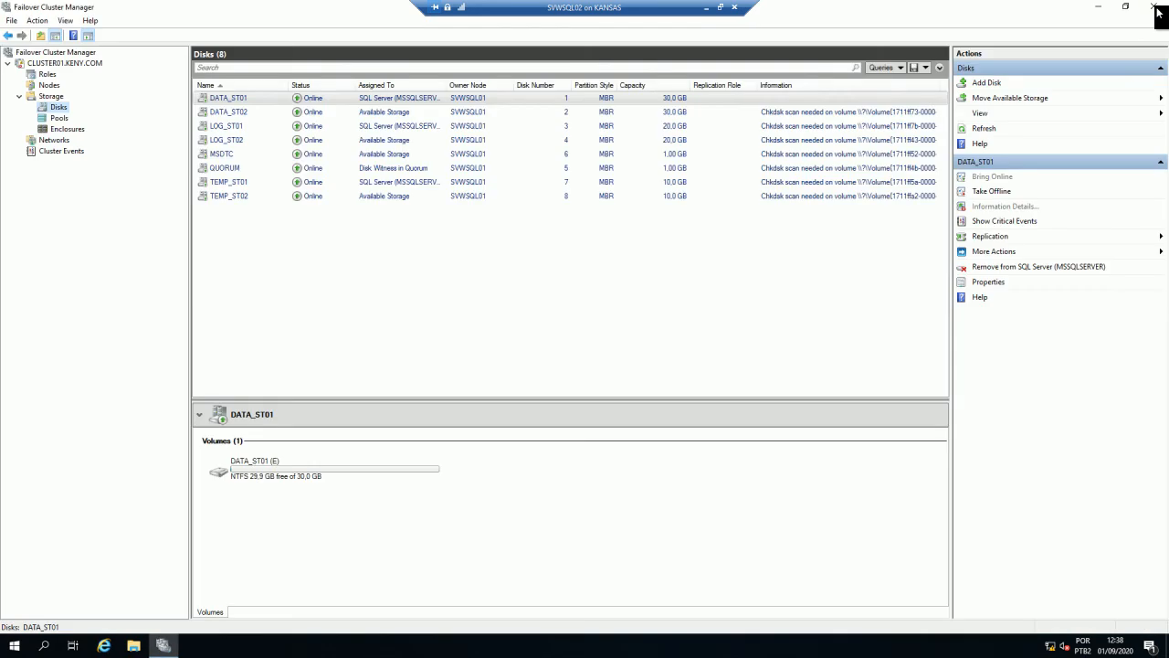
{"action": "left_click", "coordinate": [1099, 7]}
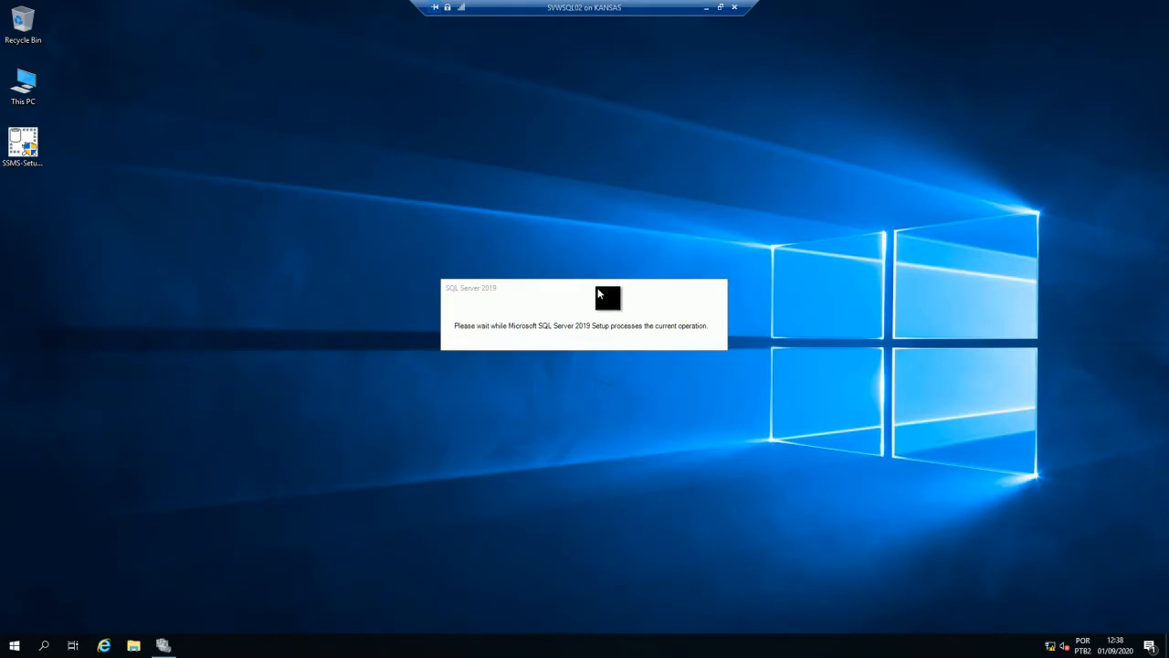
Maximize SQL Server Installation Center and start the wizard for adding a node to a SQL Server failover cluster
{"action": "double_click", "coordinate": [595, 6]}
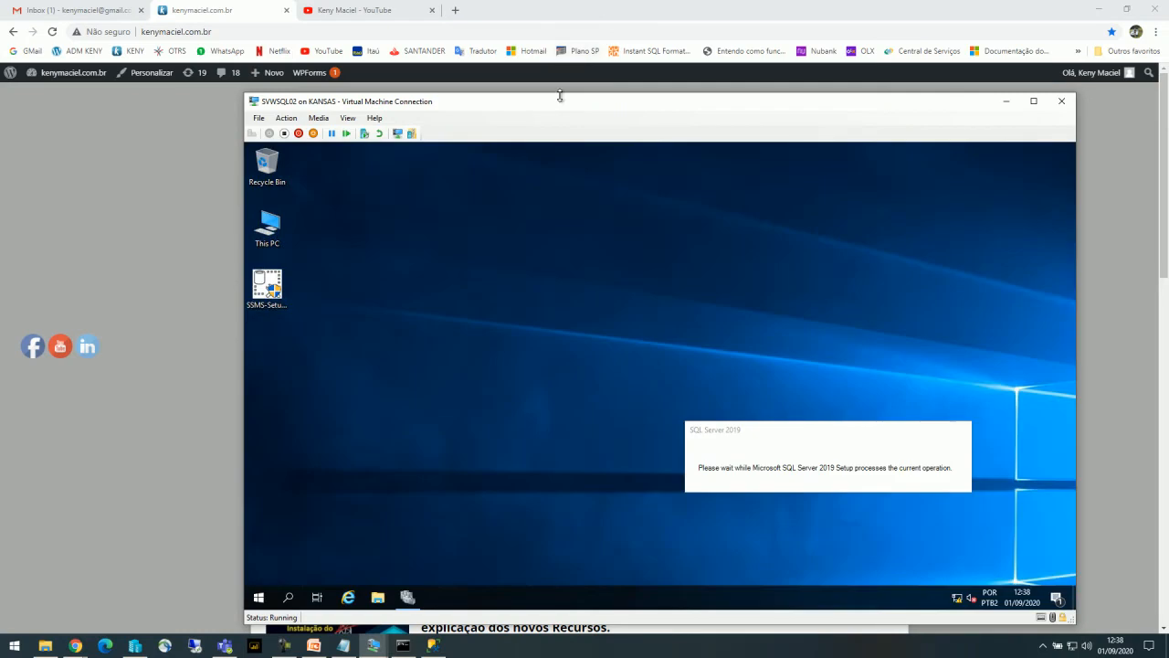
{"action": "double_click", "coordinate": [559, 102]}
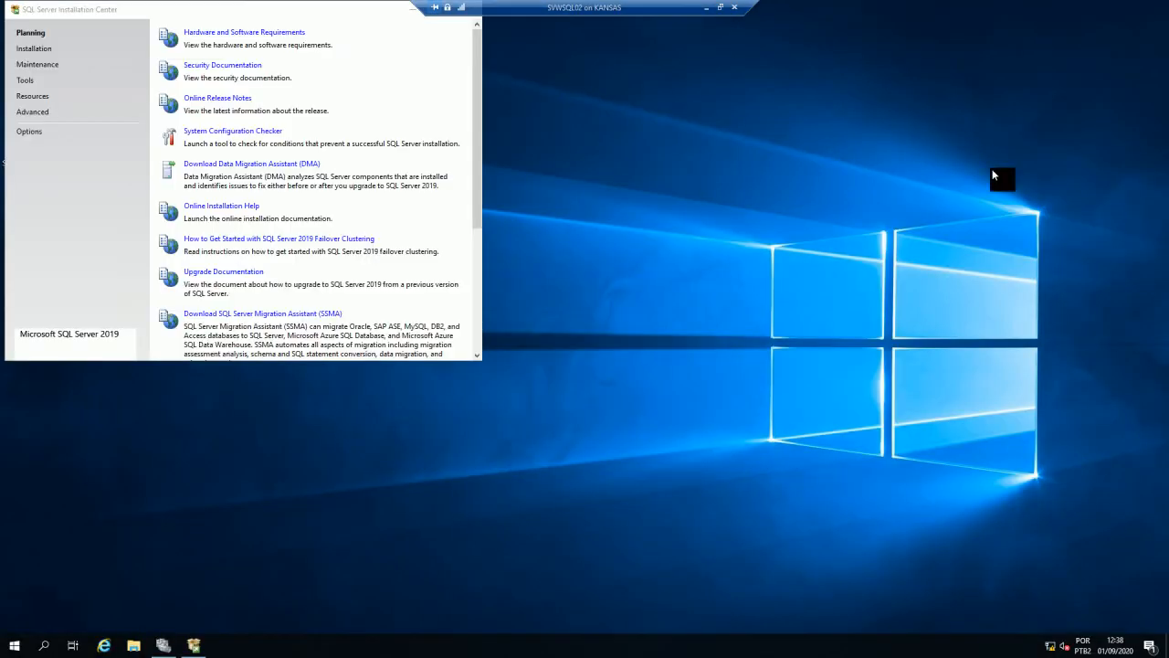
{"action": "double_click", "coordinate": [320, 8]}
{"action": "left_click", "coordinate": [26, 42]}
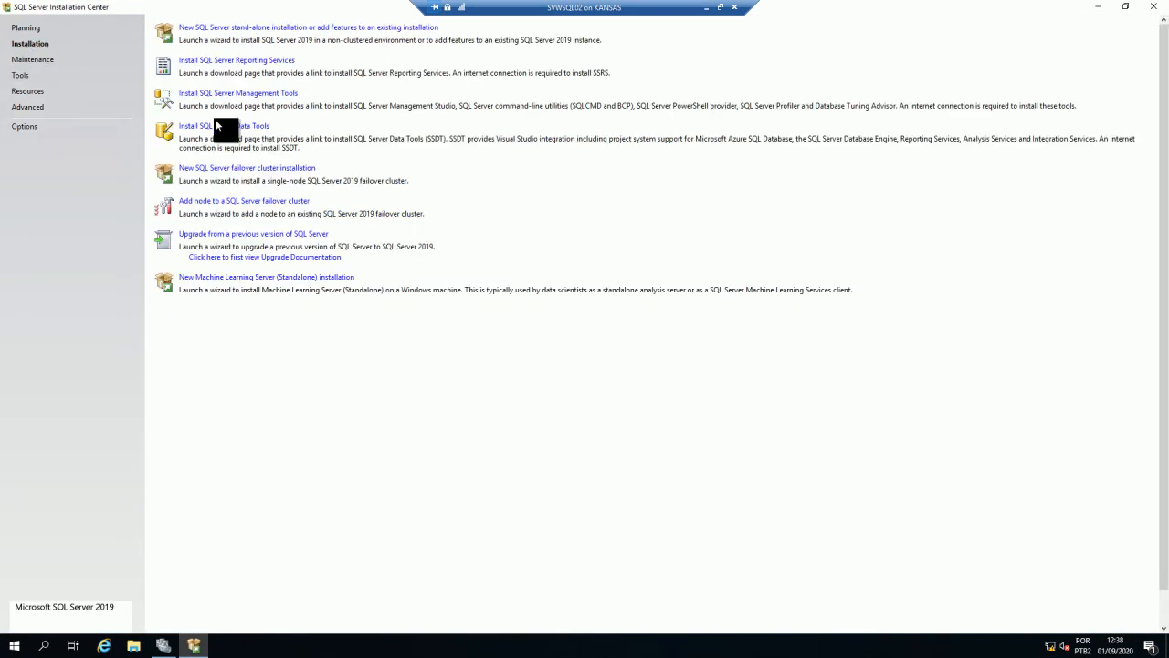
{"action": "left_click", "coordinate": [262, 202]}
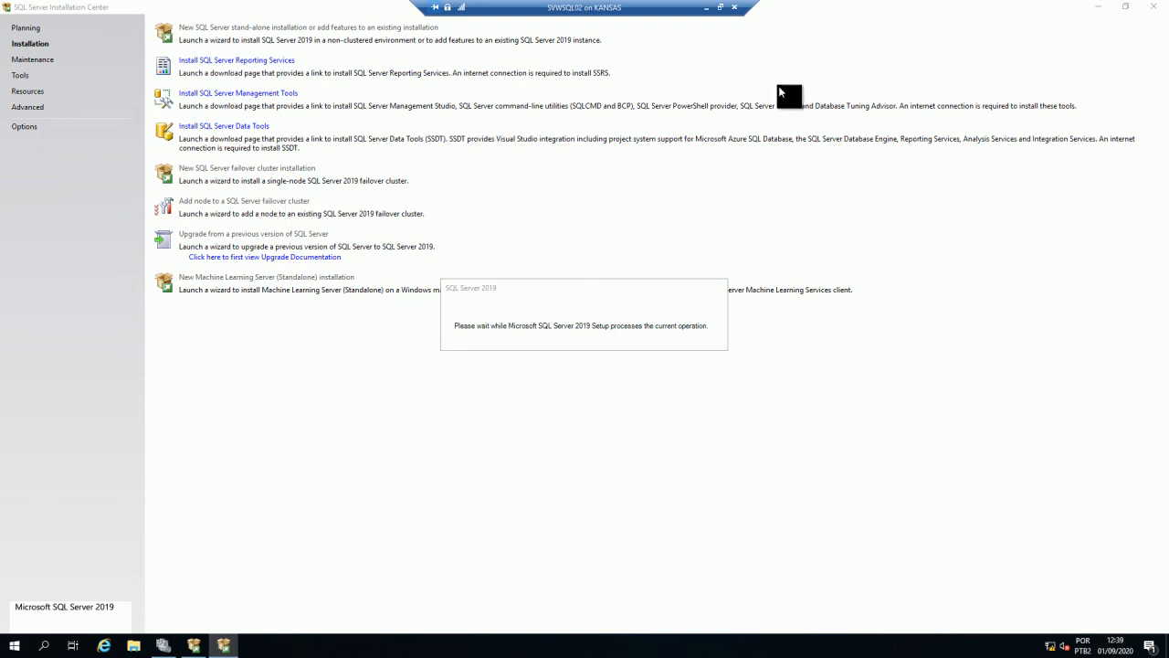
Minimize the SVWSQL02 session and switch back to the SVWSQL01 virtual machine
{"action": "left_click", "coordinate": [706, 6]}
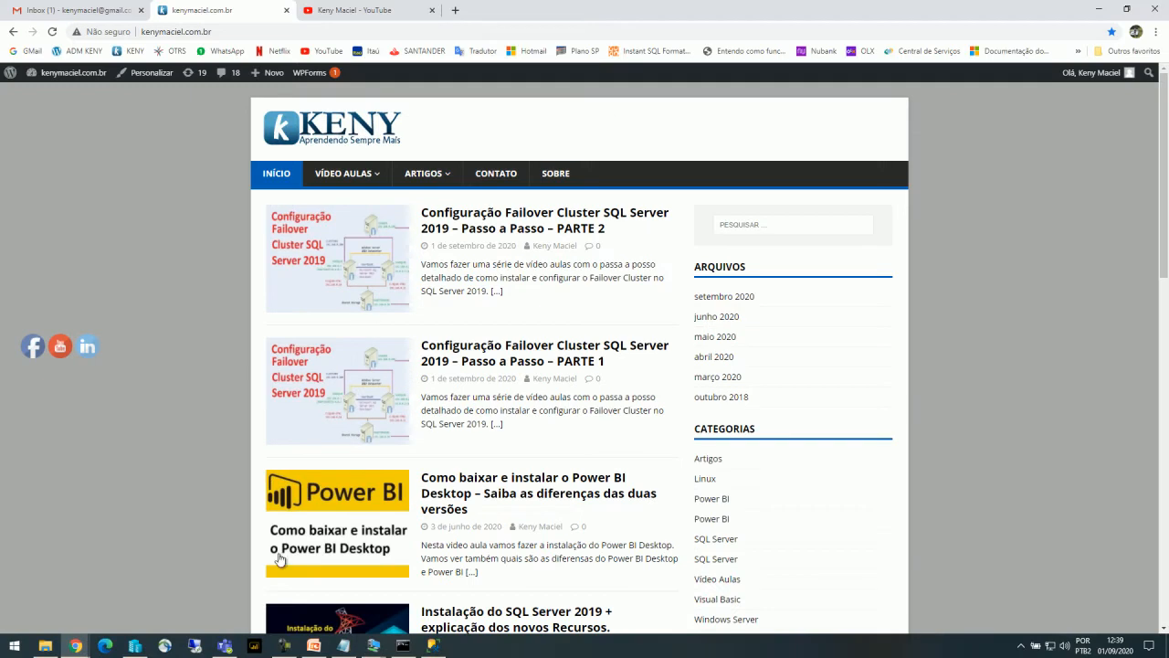
{"action": "left_click", "coordinate": [384, 650]}
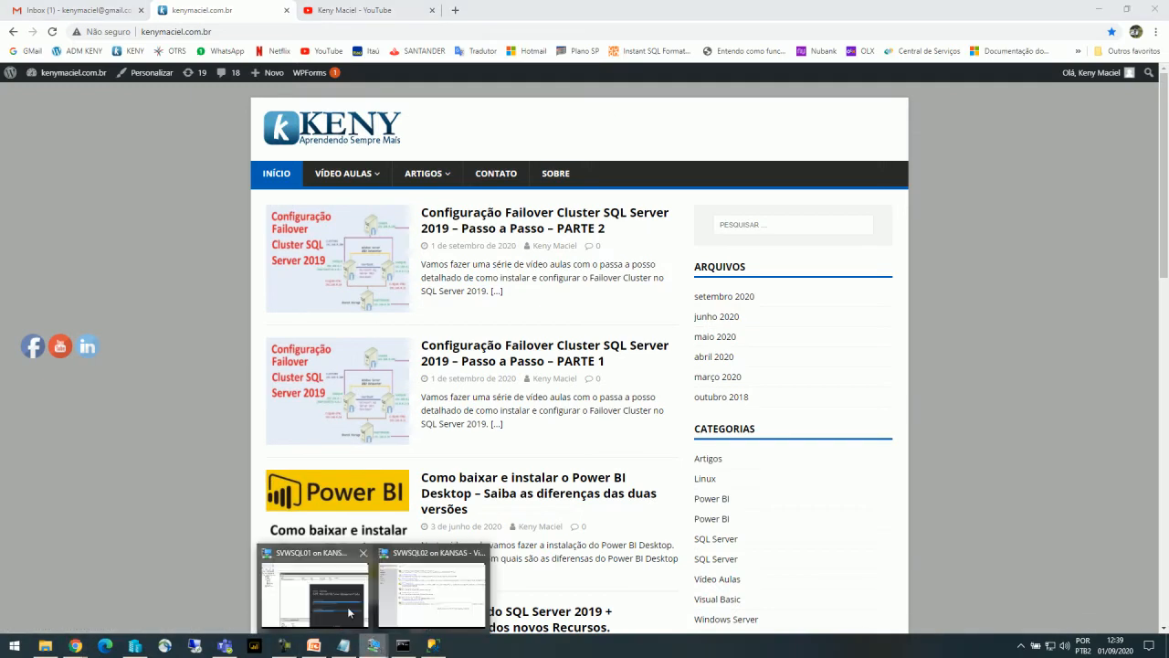
{"action": "left_click", "coordinate": [315, 589]}
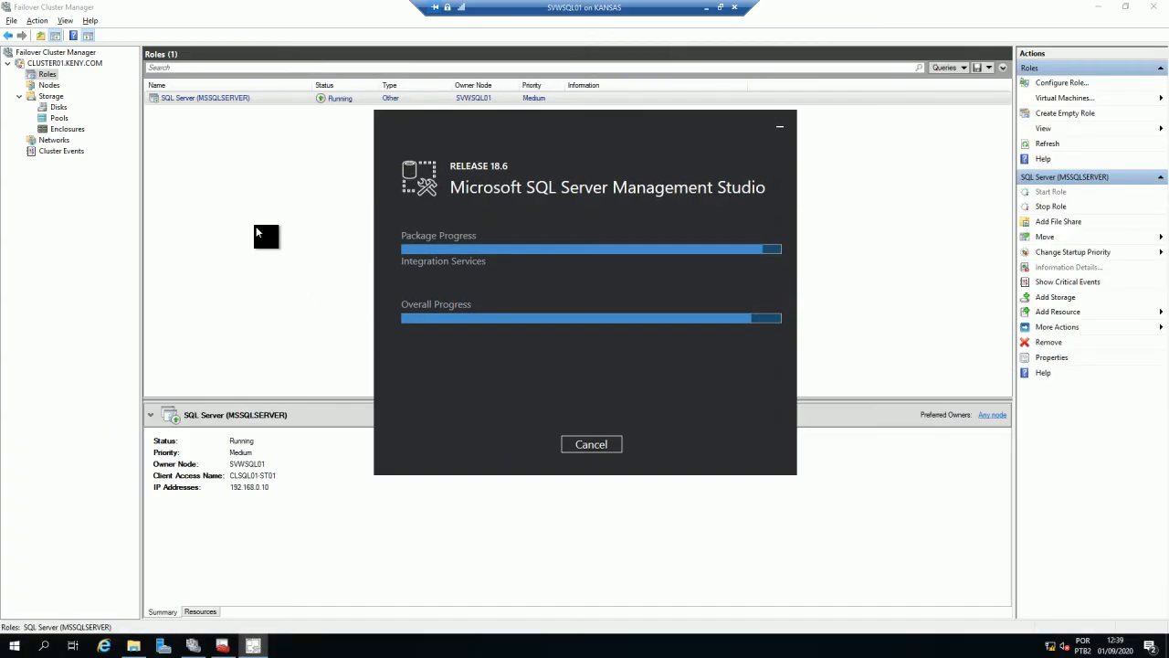
{"action": "left_click", "coordinate": [224, 98]}
{"action": "right_click", "coordinate": [224, 99]}
{"action": "mouse_move", "coordinate": [266, 154]}
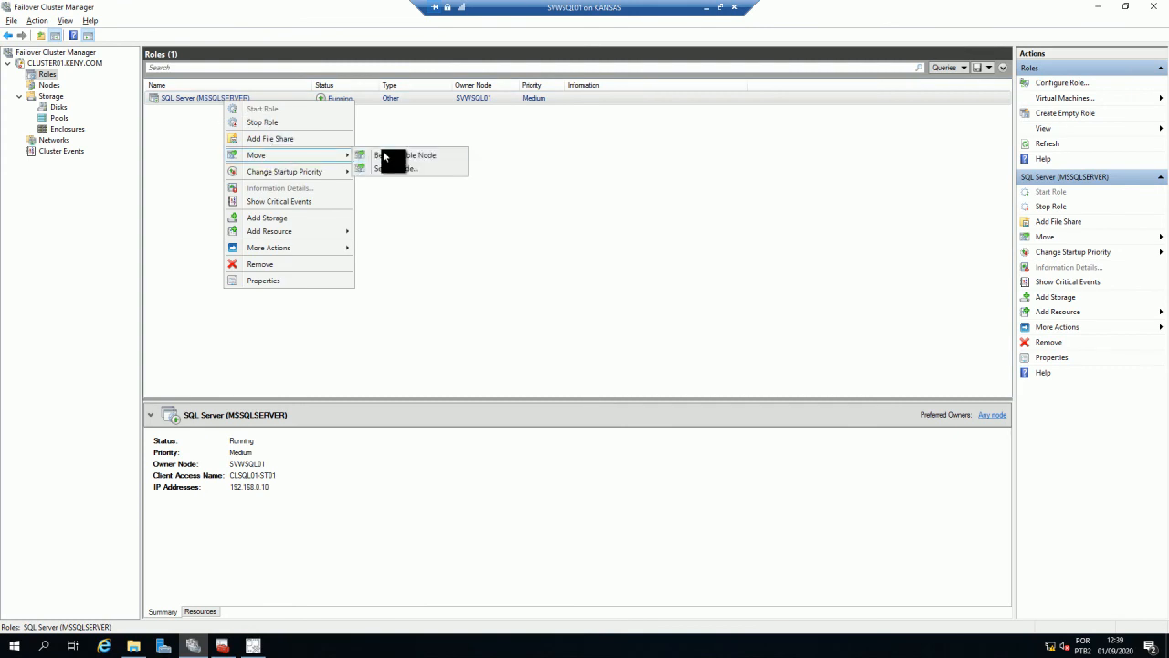
{"action": "left_click", "coordinate": [485, 123]}
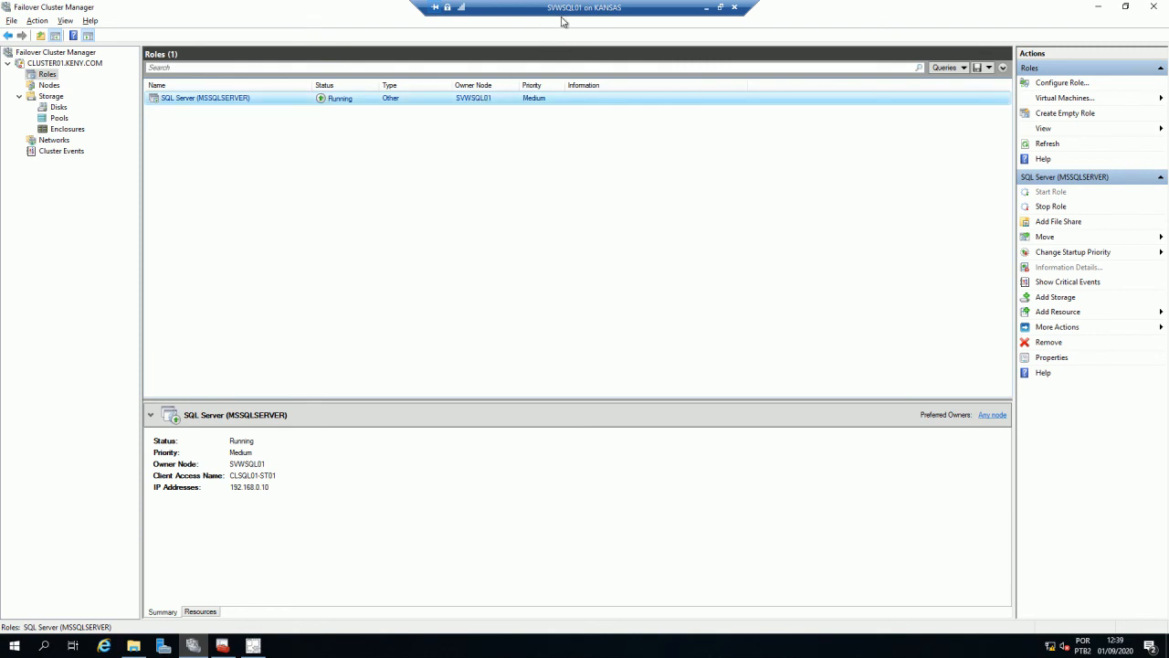
Try to move the SQL Server (MSSQLSERVER) role to the best possible node, and widen the Information column to read the outcome
{"action": "right_click", "coordinate": [261, 102]}
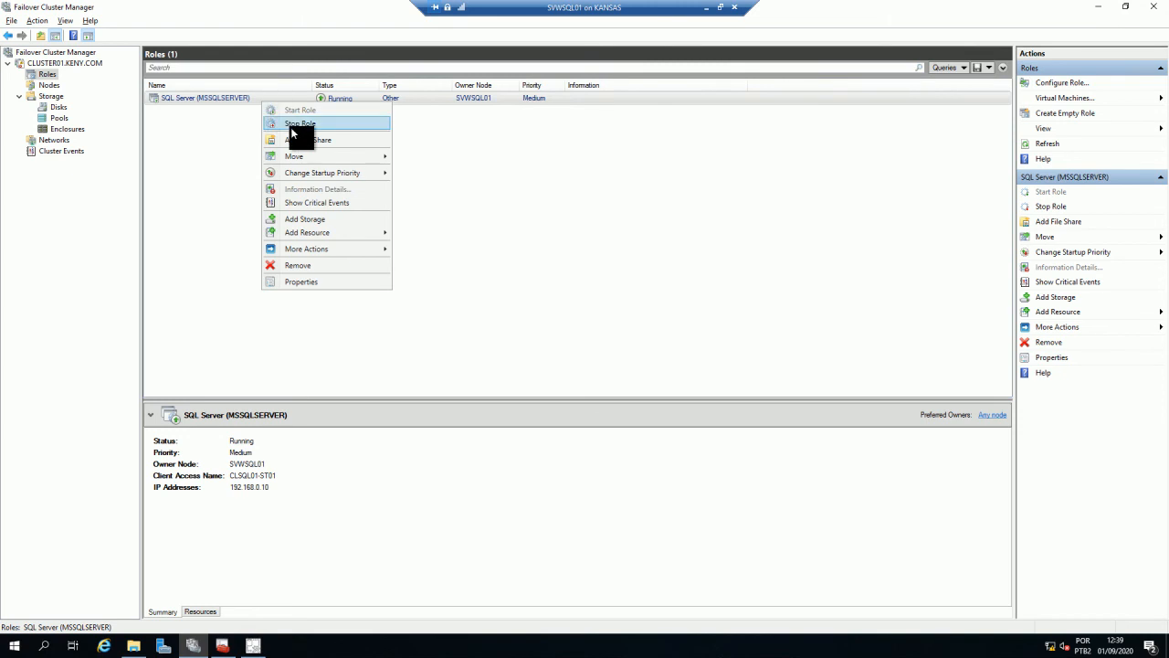
{"action": "mouse_move", "coordinate": [300, 156]}
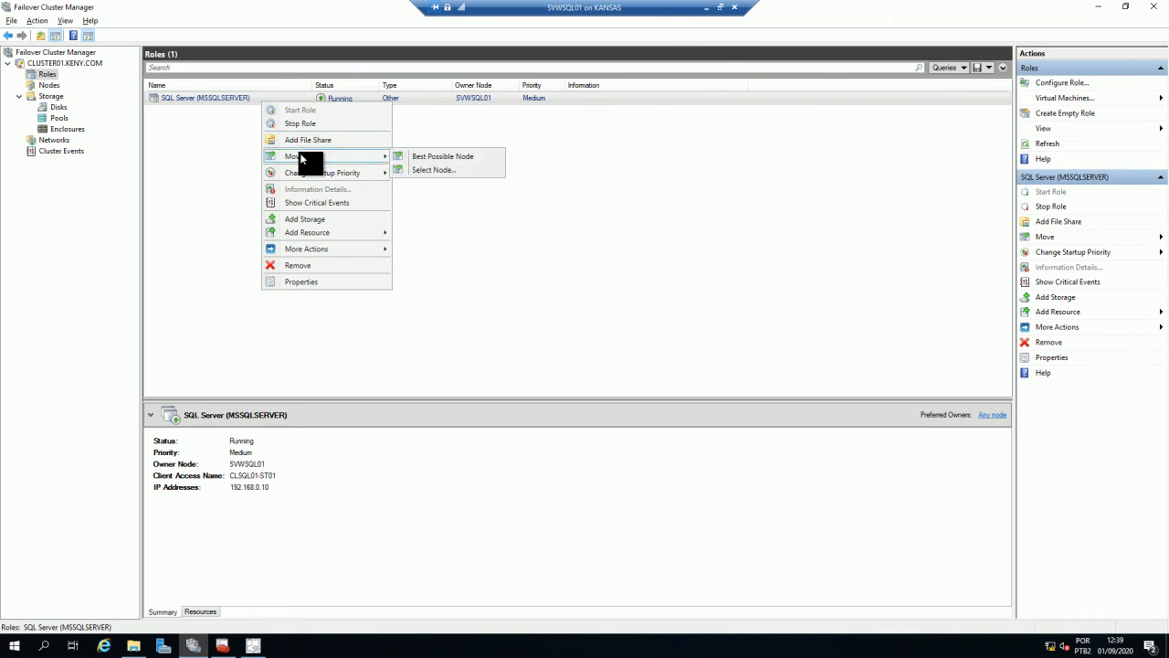
{"action": "left_click", "coordinate": [417, 157]}
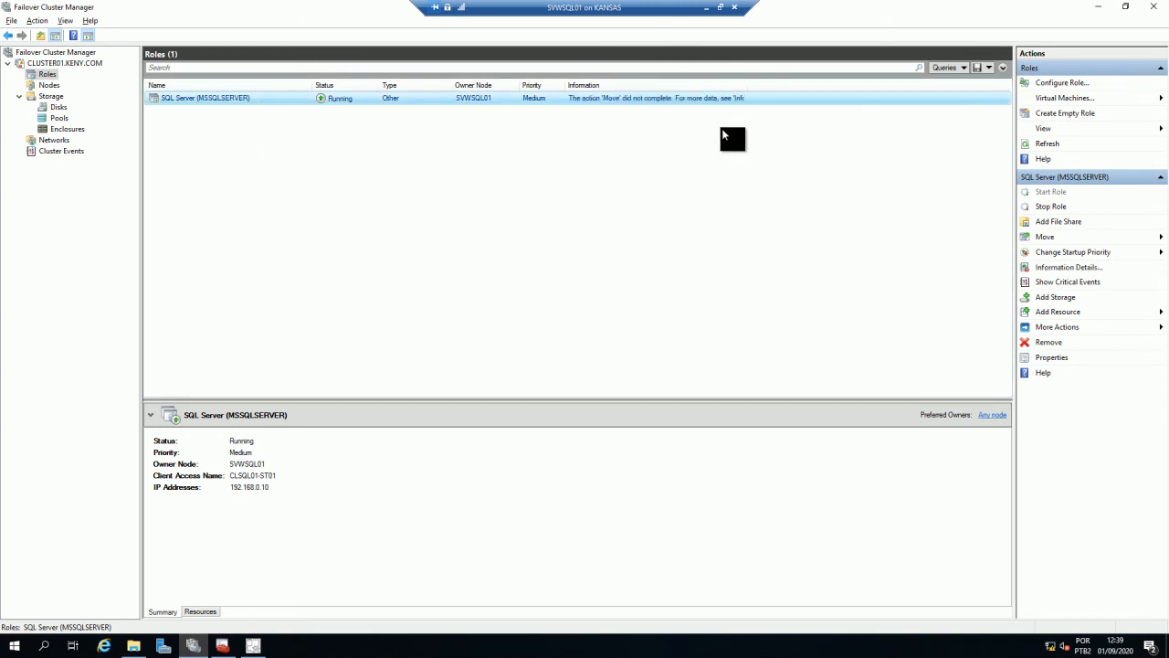
{"action": "left_click_drag", "start_coordinate": [744, 85], "coordinate": [879, 85]}
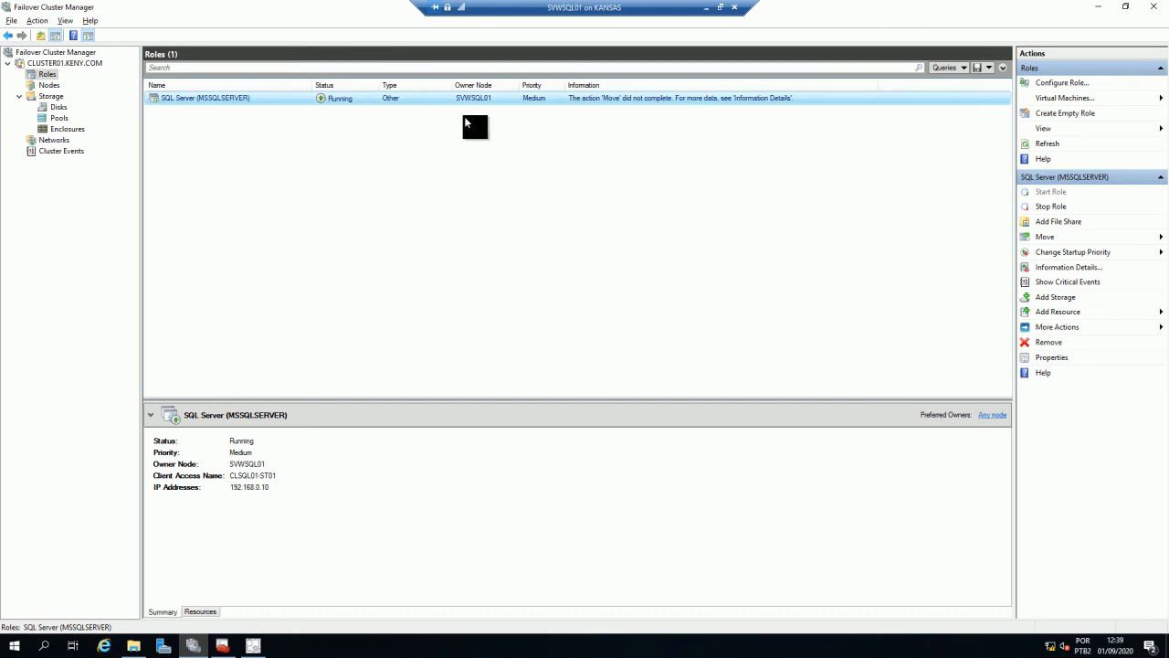
Bring the Management Studio 18.6 installer forward and restart SVWSQL01 to complete its setup
{"action": "left_click", "coordinate": [255, 648]}
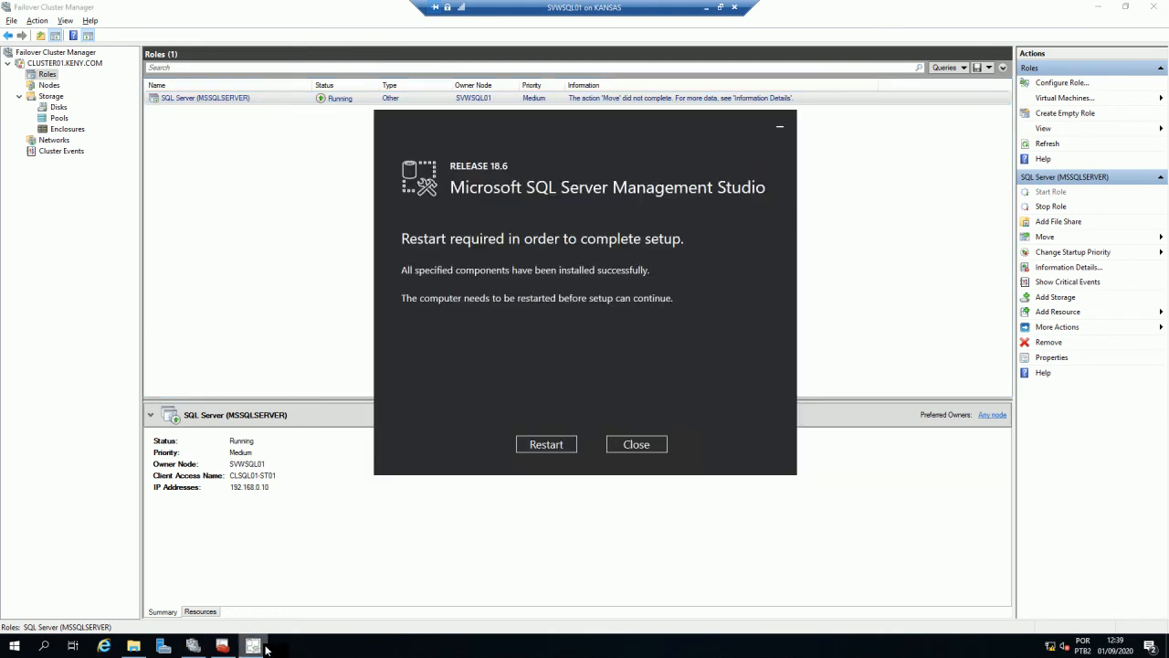
{"action": "left_click", "coordinate": [546, 444]}
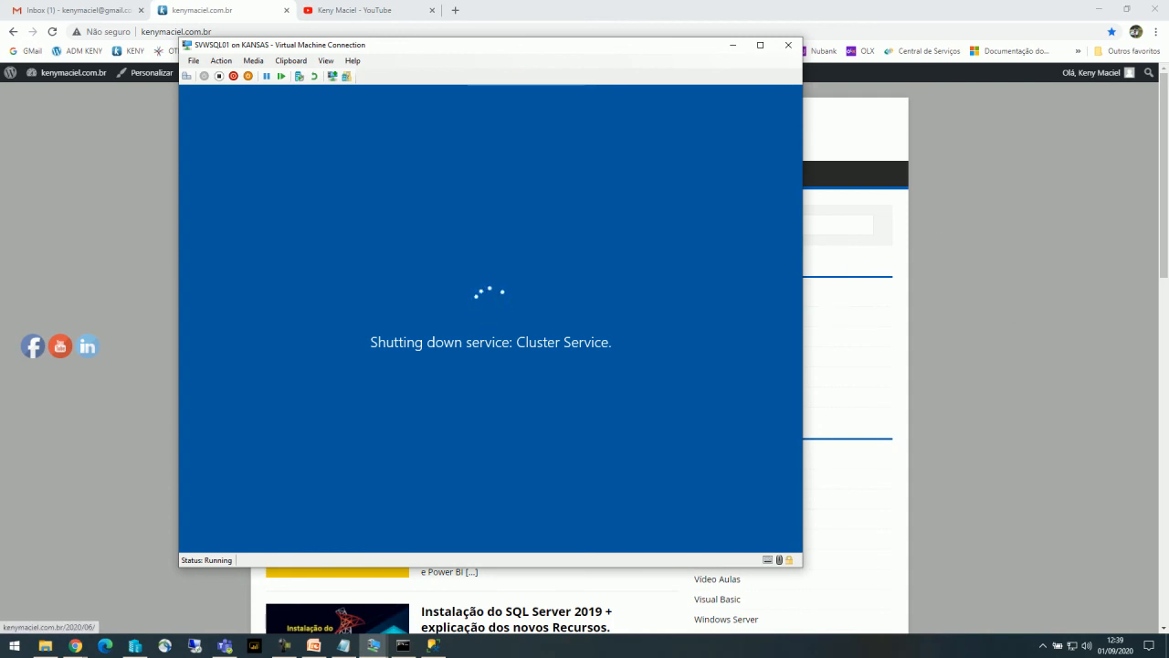
{"action": "left_click", "coordinate": [382, 646]}
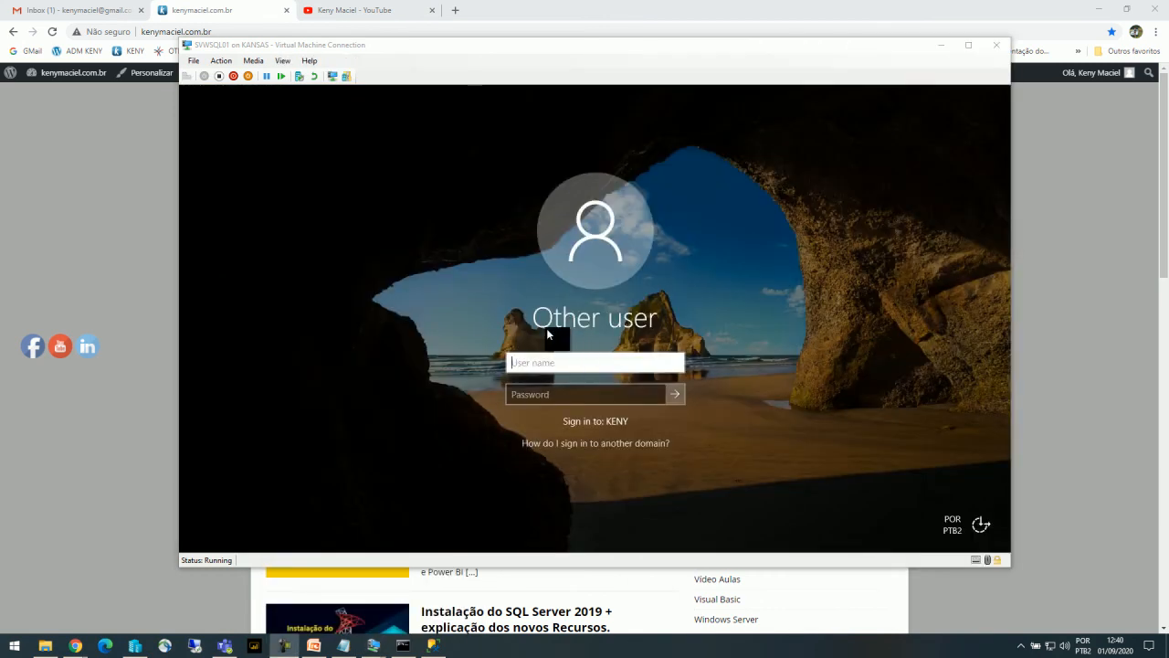
Sign in to SVWSQL01 with the domain account's user name and password, and maximize the virtual machine window
{"action": "left_click", "coordinate": [546, 363]}
{"action": "type", "text": "keny"}
{"action": "key", "text": "Tab"}
{"action": "type", "text": "••••••••••"}
{"action": "key", "text": "Return"}
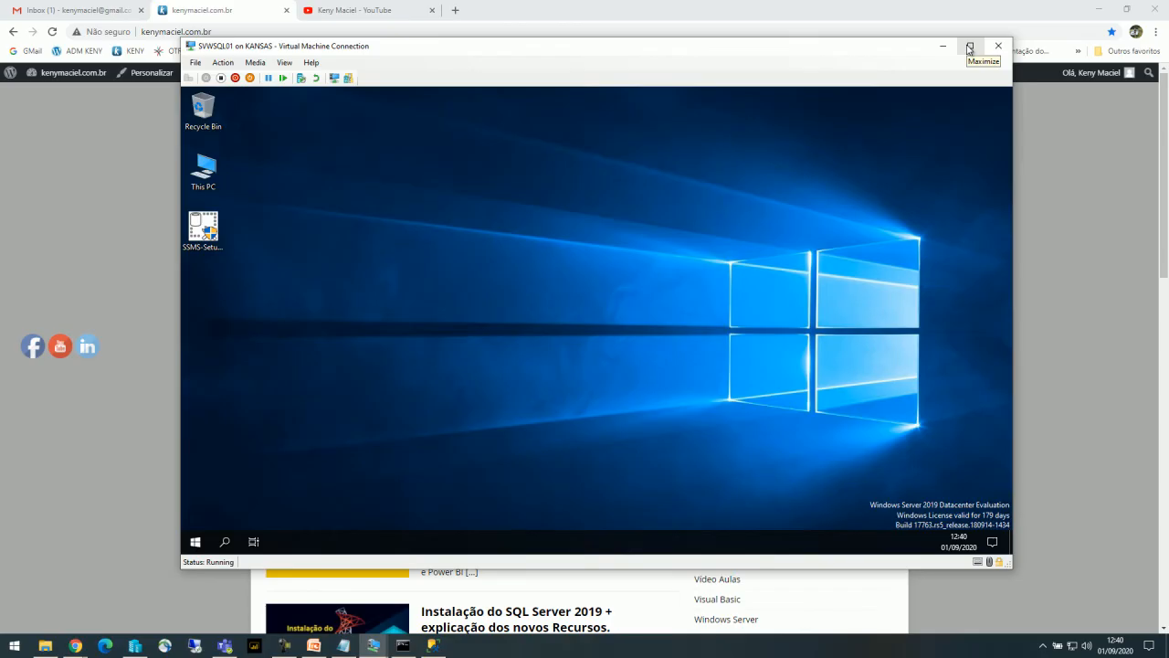
{"action": "left_click", "coordinate": [969, 49]}
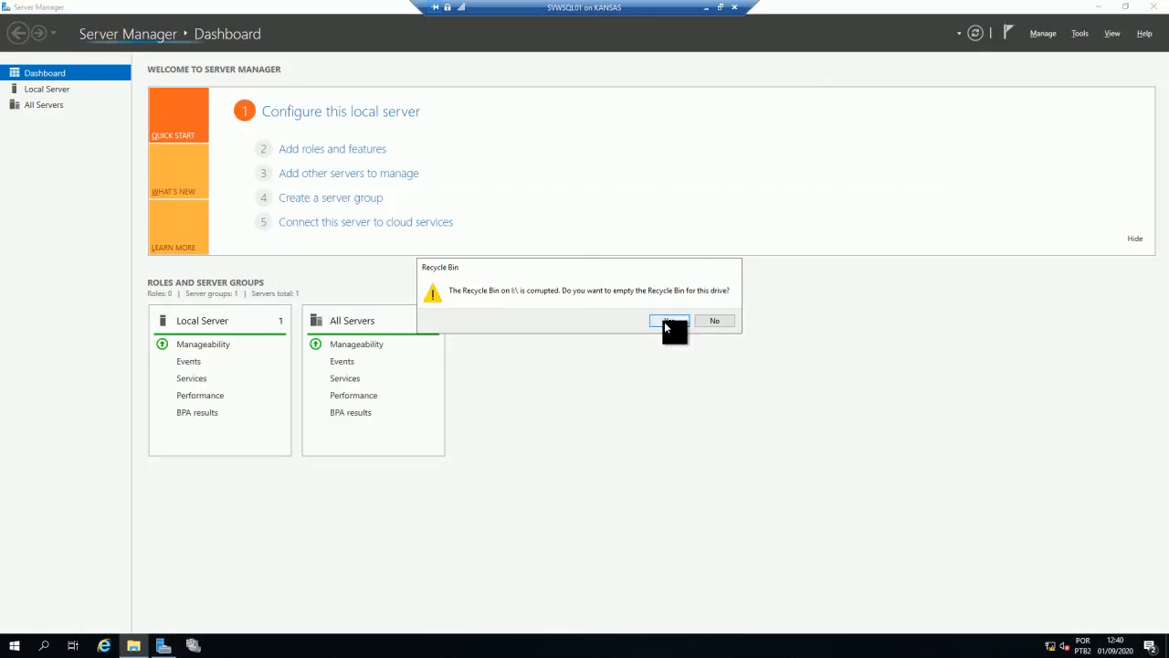
Try to empty the corrupted Recycle Bin on drive I:, dismiss the folder permission request, and close Server Manager
{"action": "left_click", "coordinate": [667, 323]}
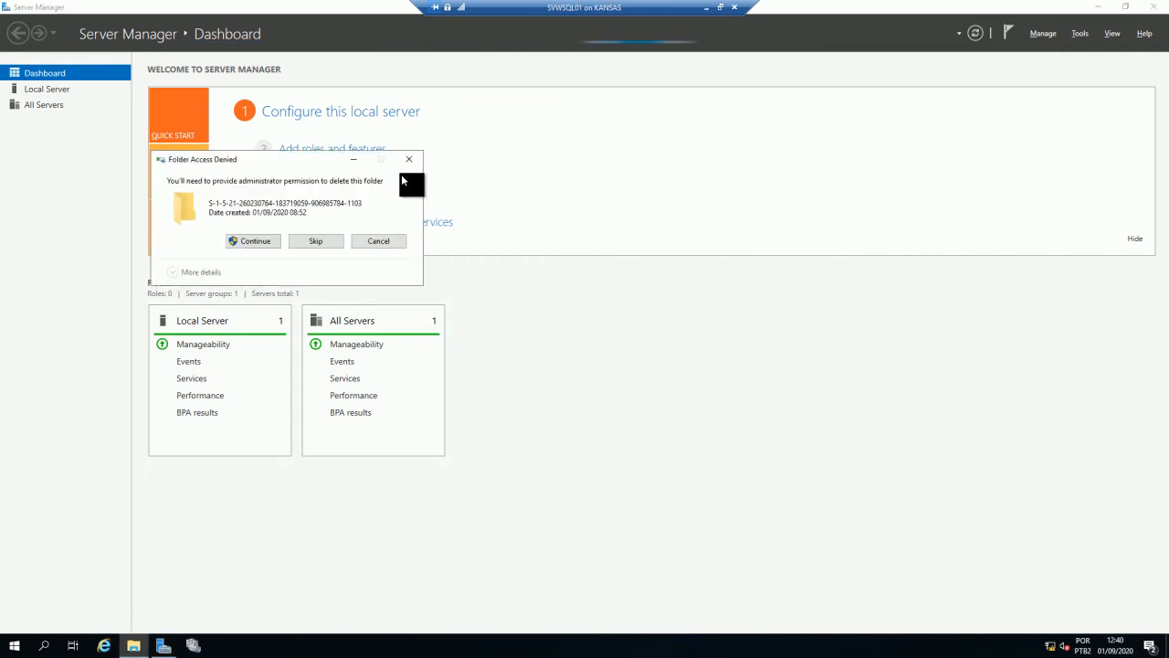
{"action": "left_click", "coordinate": [408, 160]}
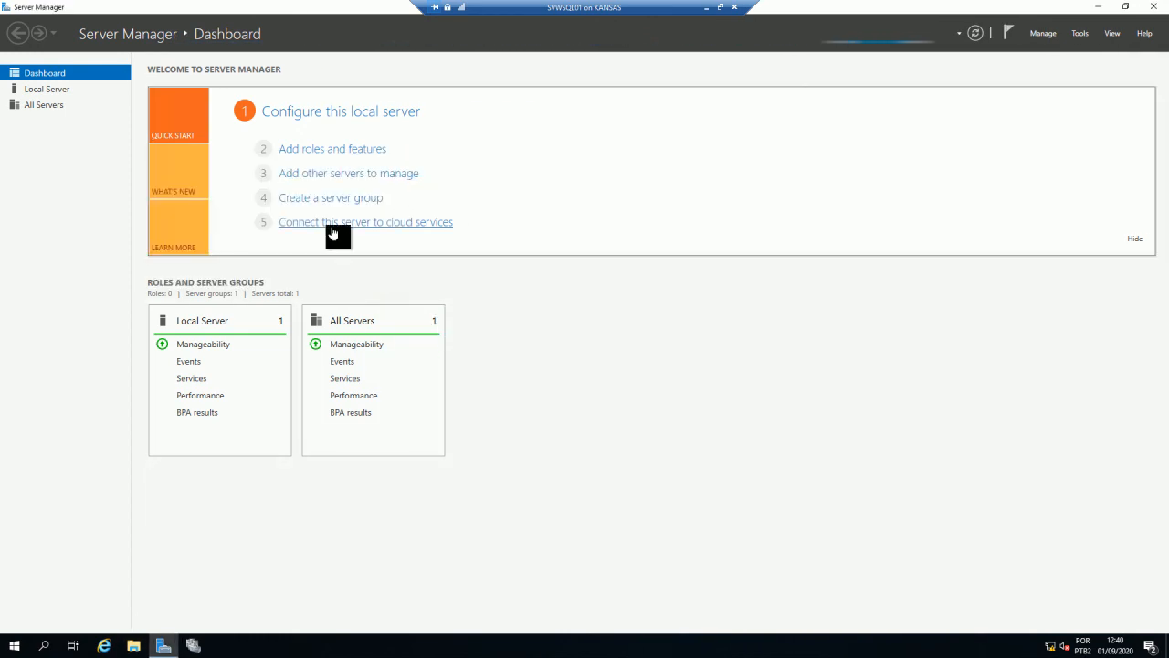
{"action": "left_click", "coordinate": [1147, 11]}
Open SQL Server Management Studio in full screen and connect to the CLSQL01-ST01 Database Engine with Windows Authentication
{"action": "left_click", "coordinate": [14, 645]}
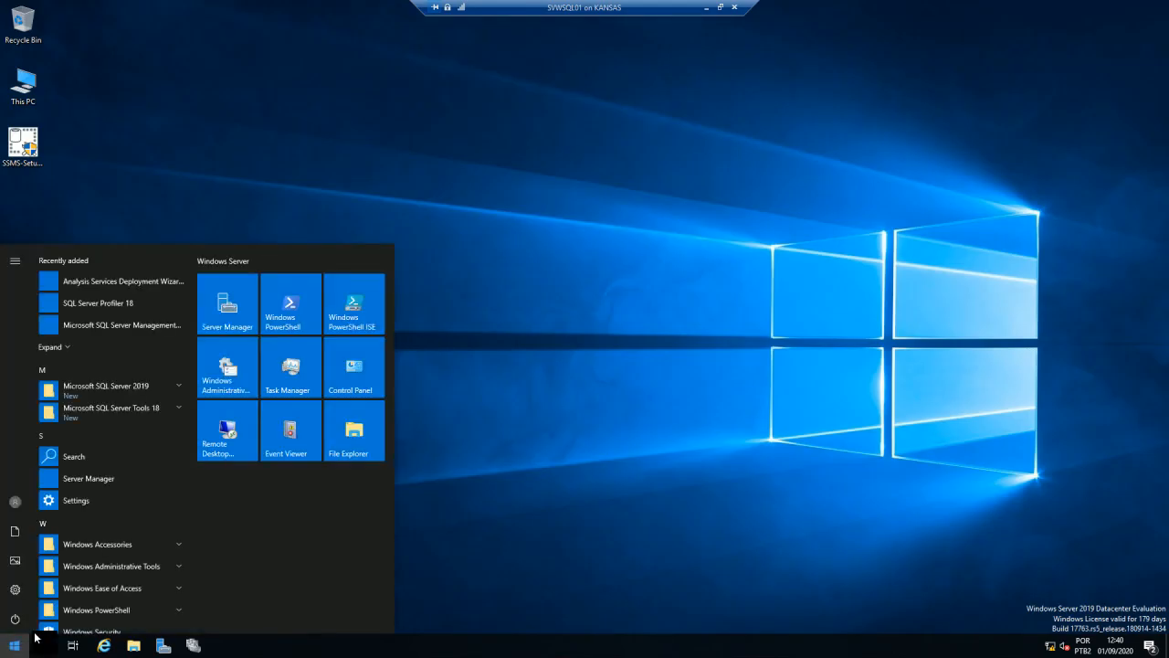
{"action": "left_click", "coordinate": [128, 296]}
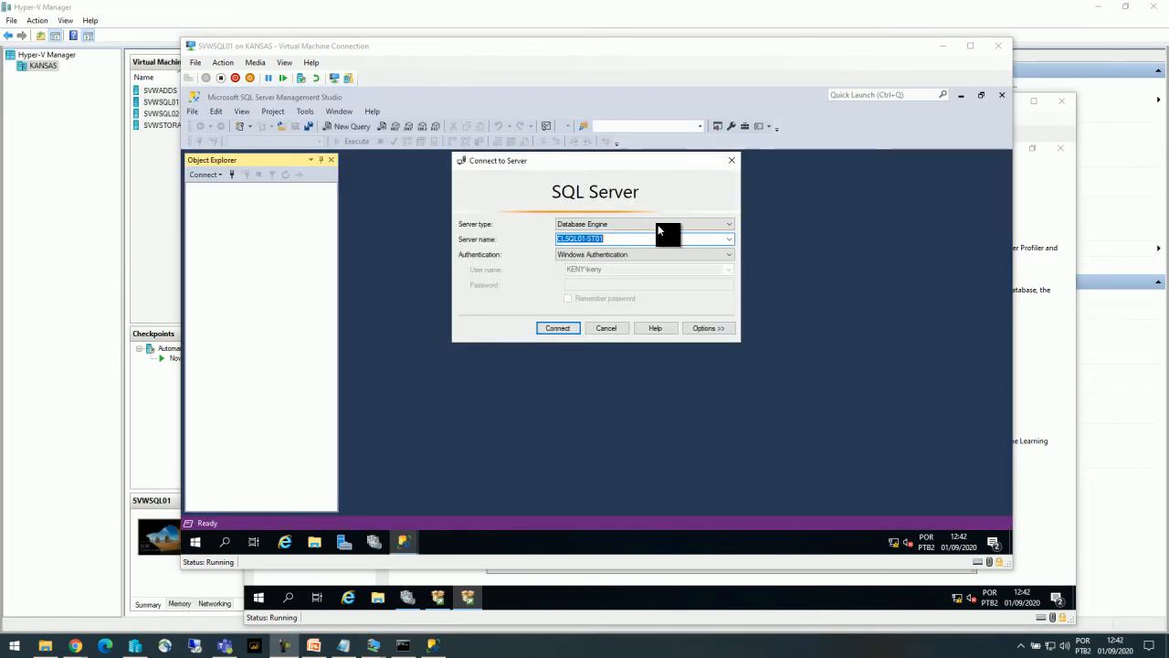
{"action": "double_click", "coordinate": [663, 47]}
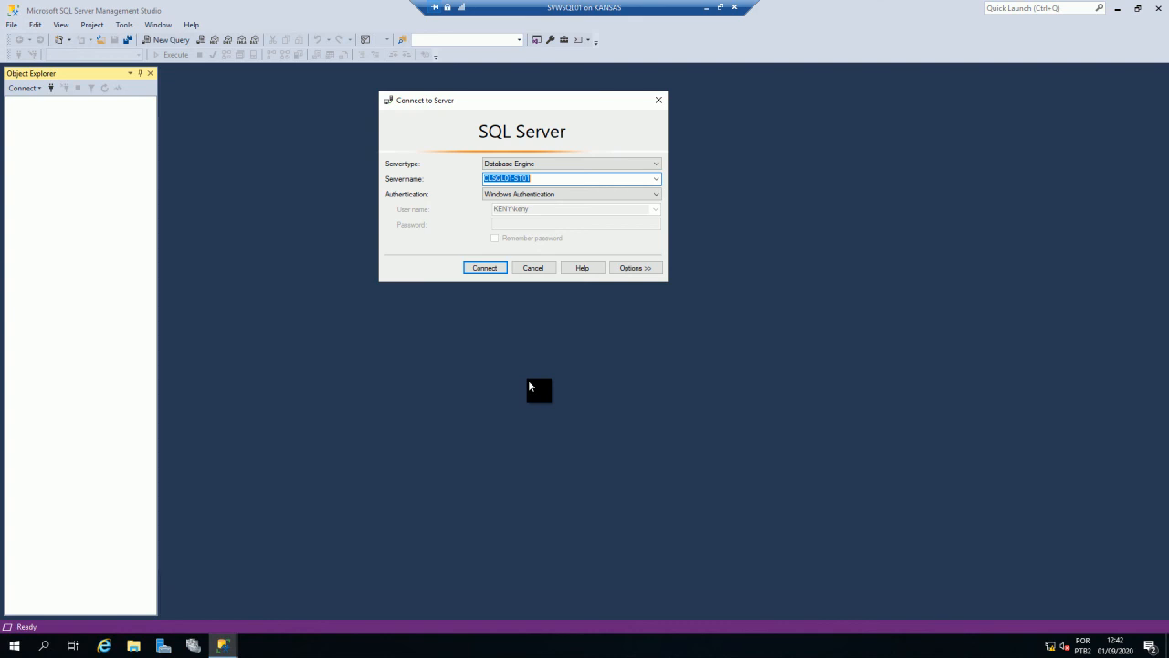
{"action": "left_click", "coordinate": [490, 269]}
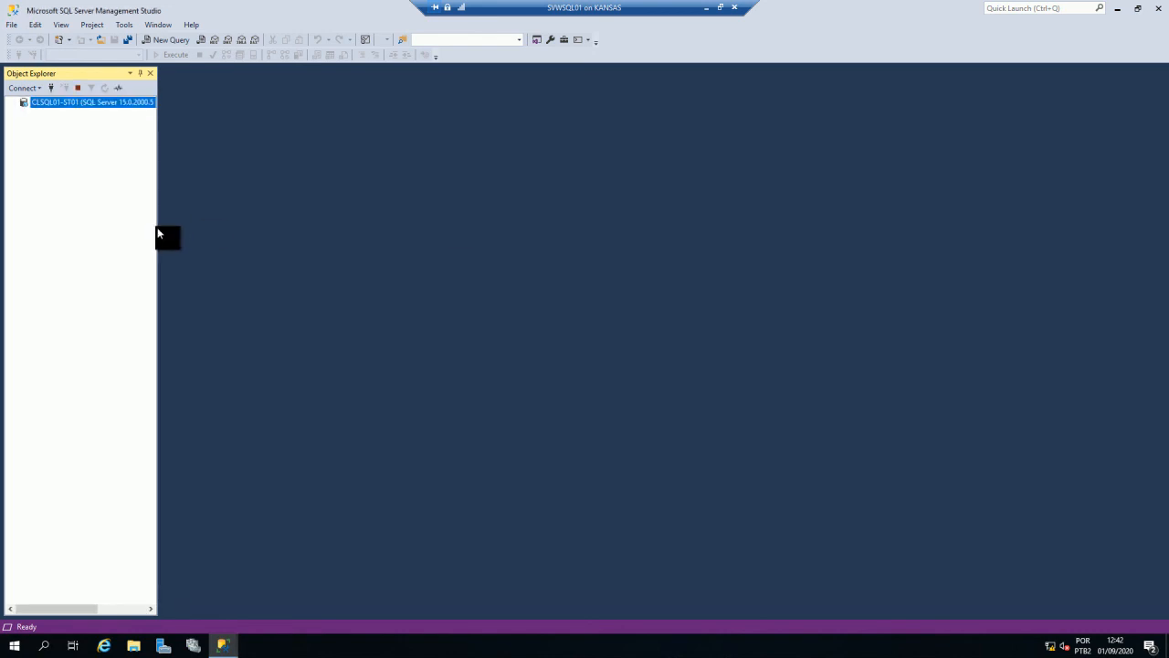
Widen Object Explorer, expand the Databases folder of CLSQL01-ST01, and open a new query window
{"action": "left_click_drag", "start_coordinate": [160, 239], "coordinate": [202, 243]}
{"action": "left_click", "coordinate": [23, 114]}
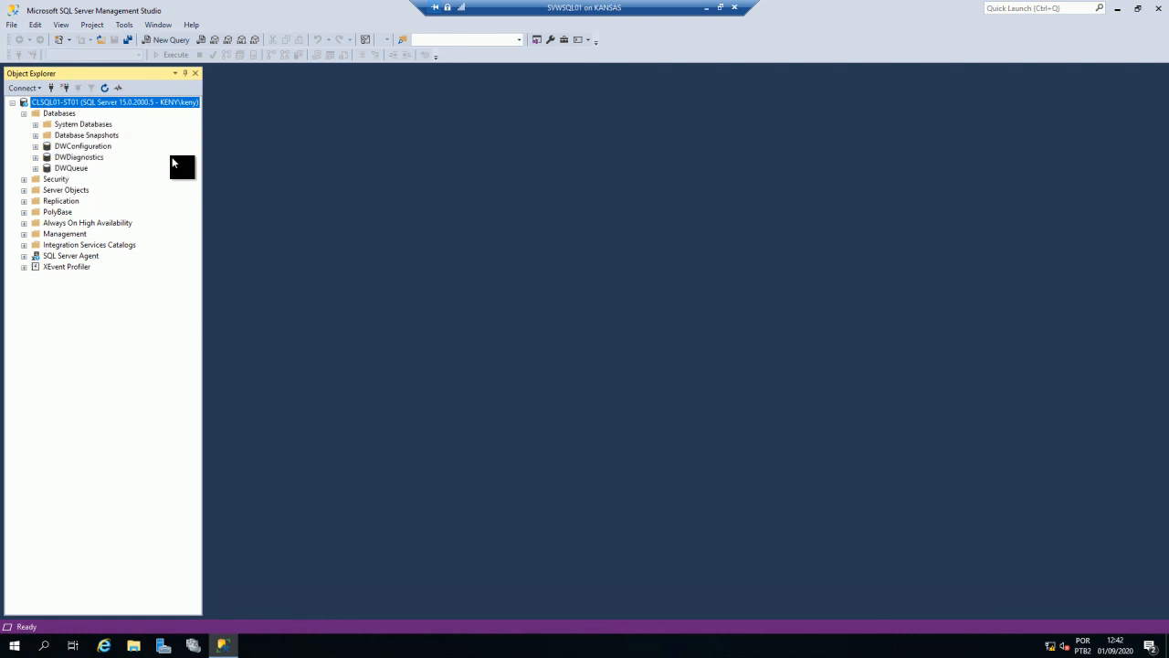
{"action": "left_click", "coordinate": [156, 39]}
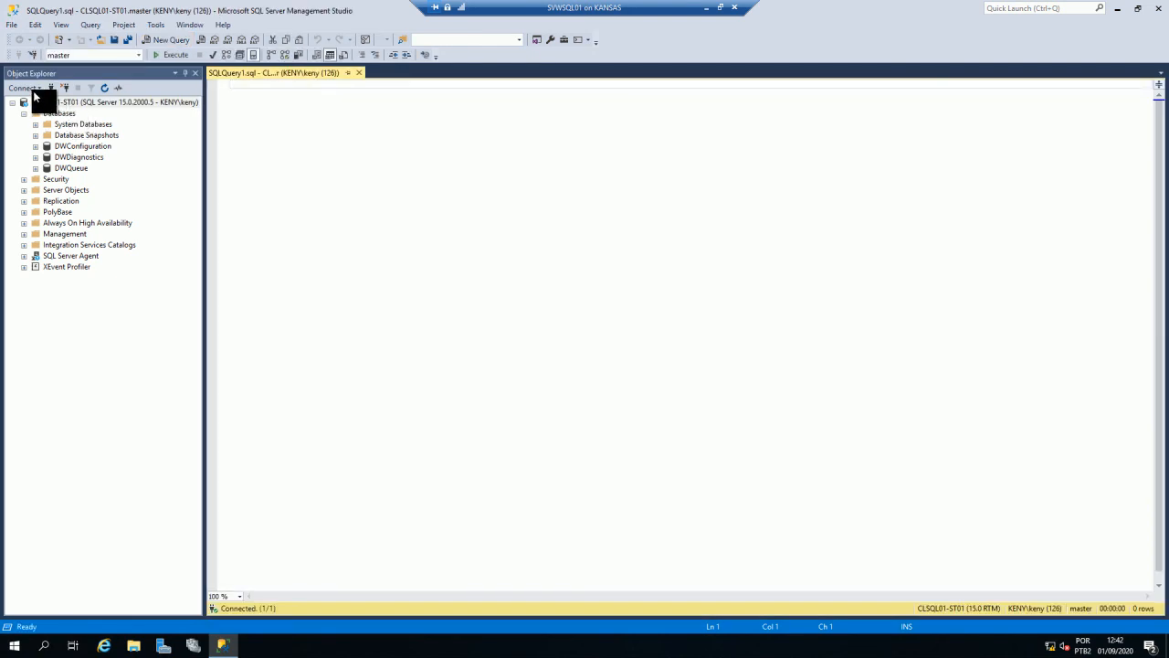
Connect to the CLSQL01-ST01 Database Engine again with Windows Authentication and narrow Object Explorer
{"action": "left_click", "coordinate": [33, 89]}
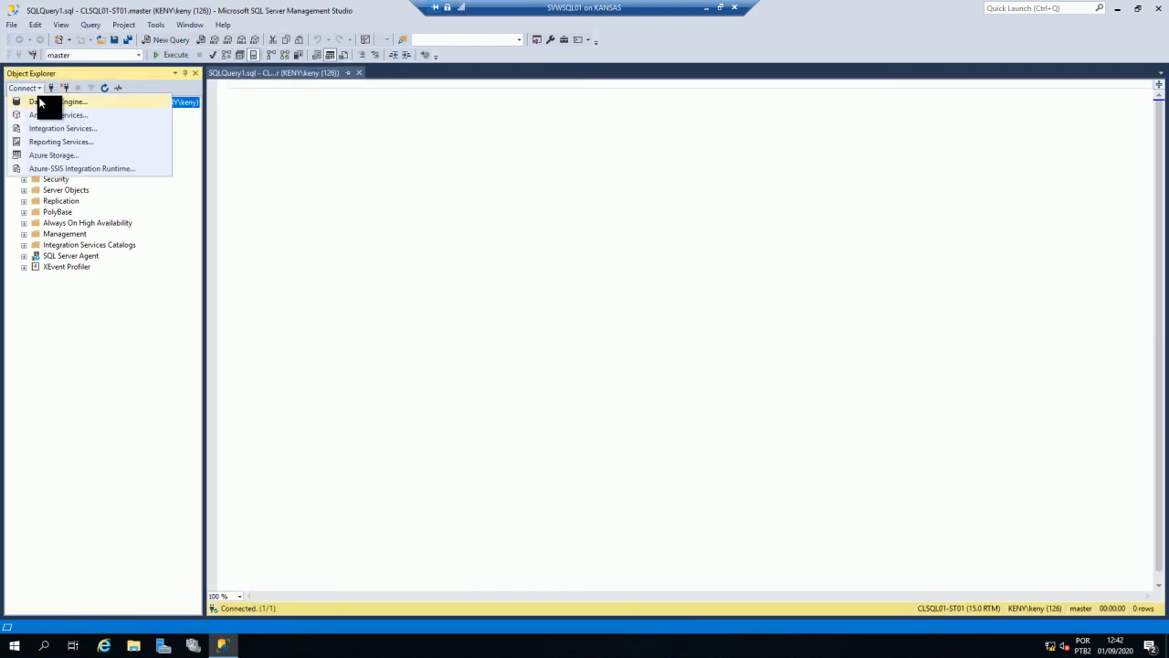
{"action": "left_click", "coordinate": [39, 96]}
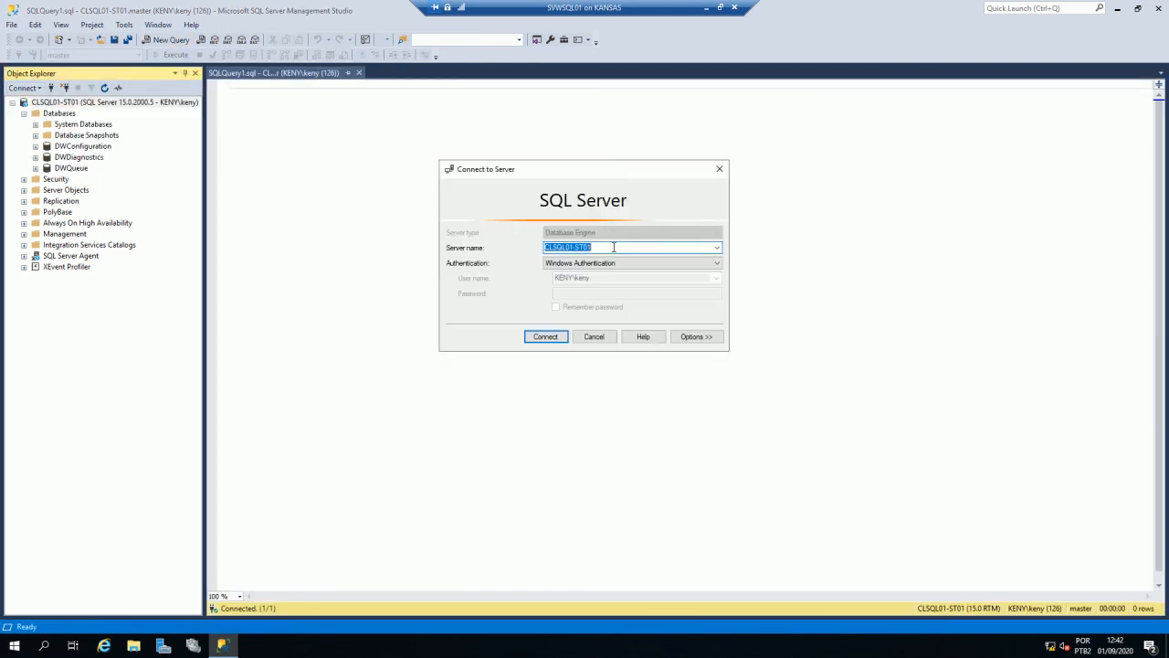
{"action": "key", "text": "Return"}
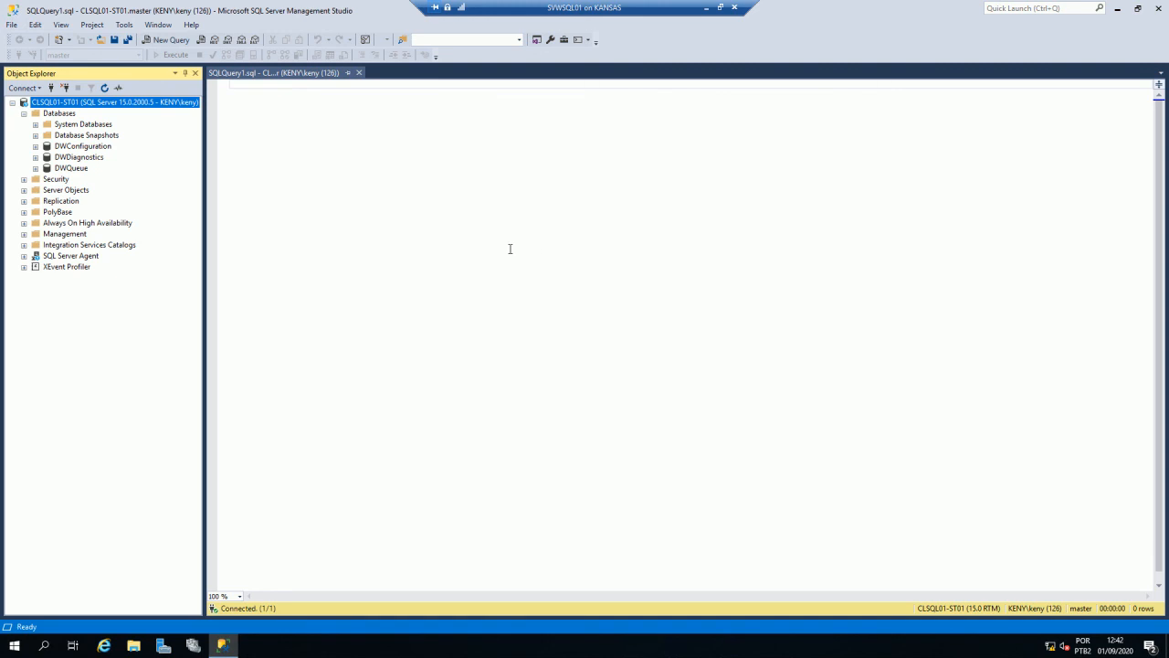
{"action": "left_click_drag", "start_coordinate": [202, 161], "coordinate": [171, 160]}
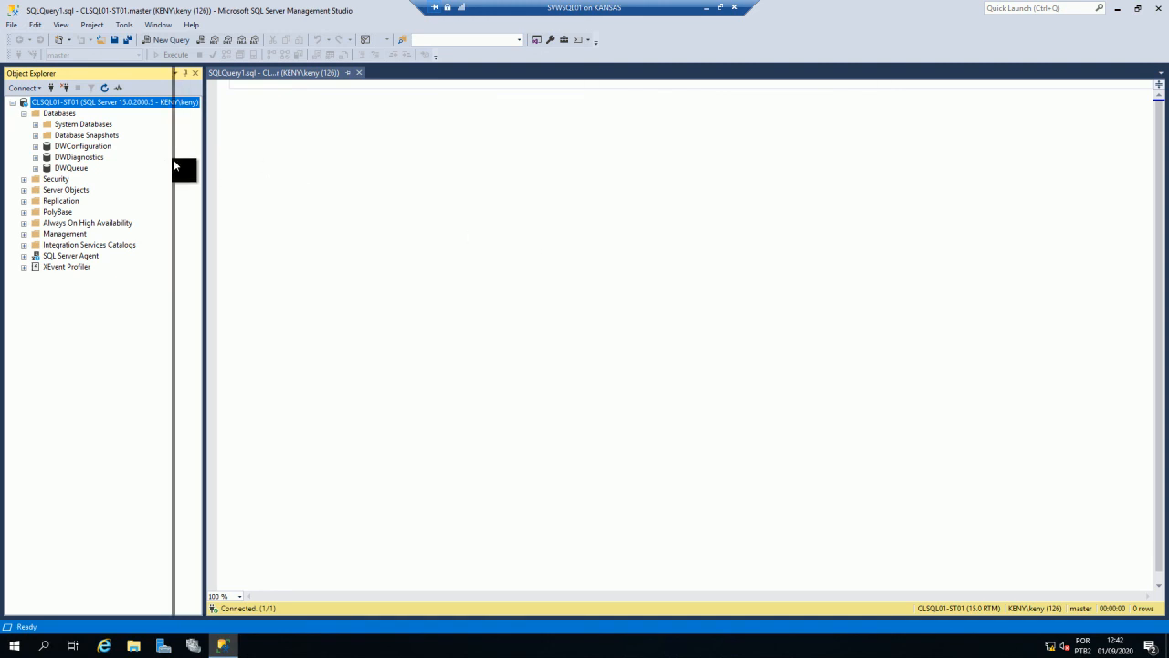
Switch to Failover Cluster Manager in full screen and try to move the SQL Server (MSSQLSERVER) role of CLUSTER01 to the best possible node
{"action": "left_click", "coordinate": [1111, 12]}
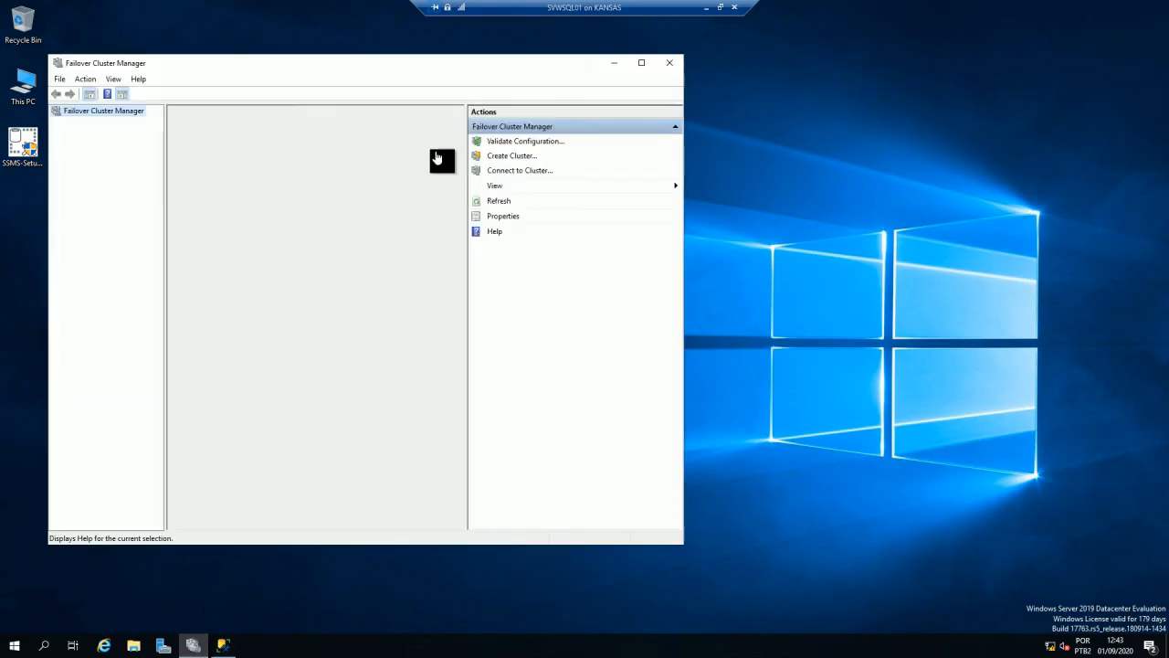
{"action": "left_click", "coordinate": [642, 64]}
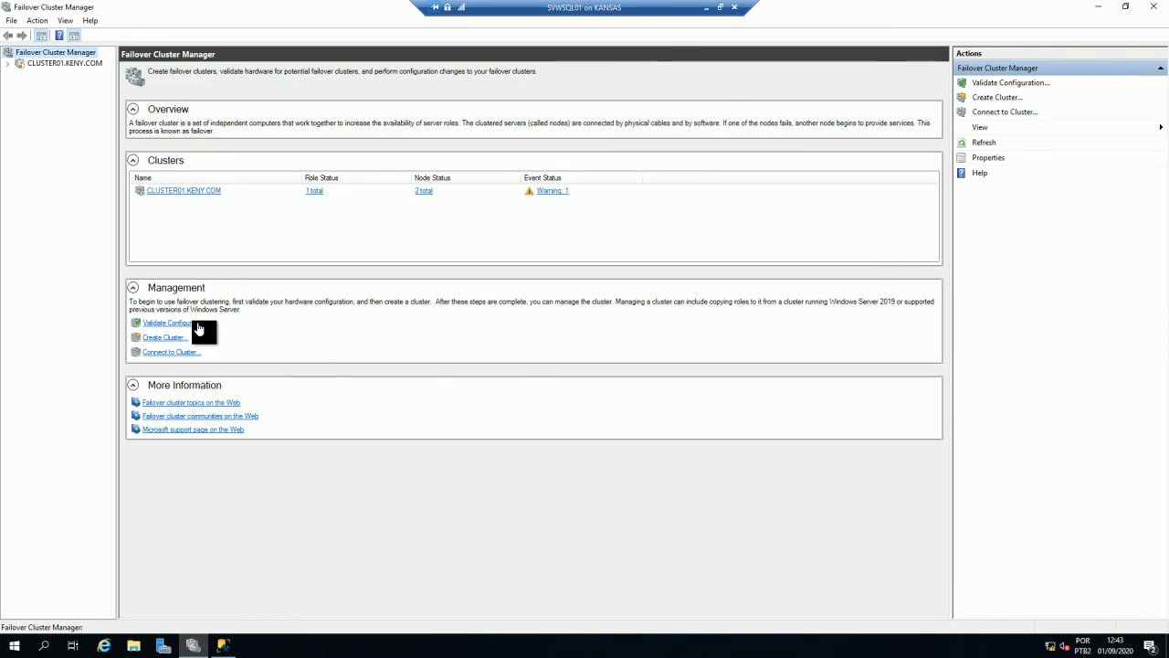
{"action": "left_click", "coordinate": [8, 64]}
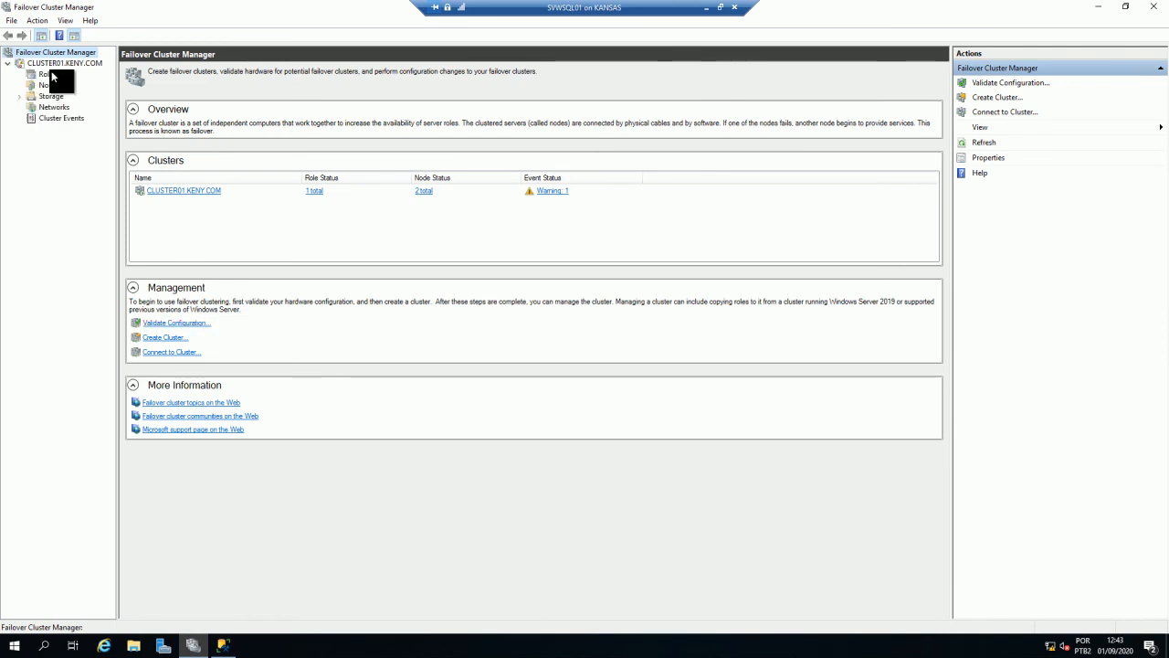
{"action": "left_click", "coordinate": [48, 74]}
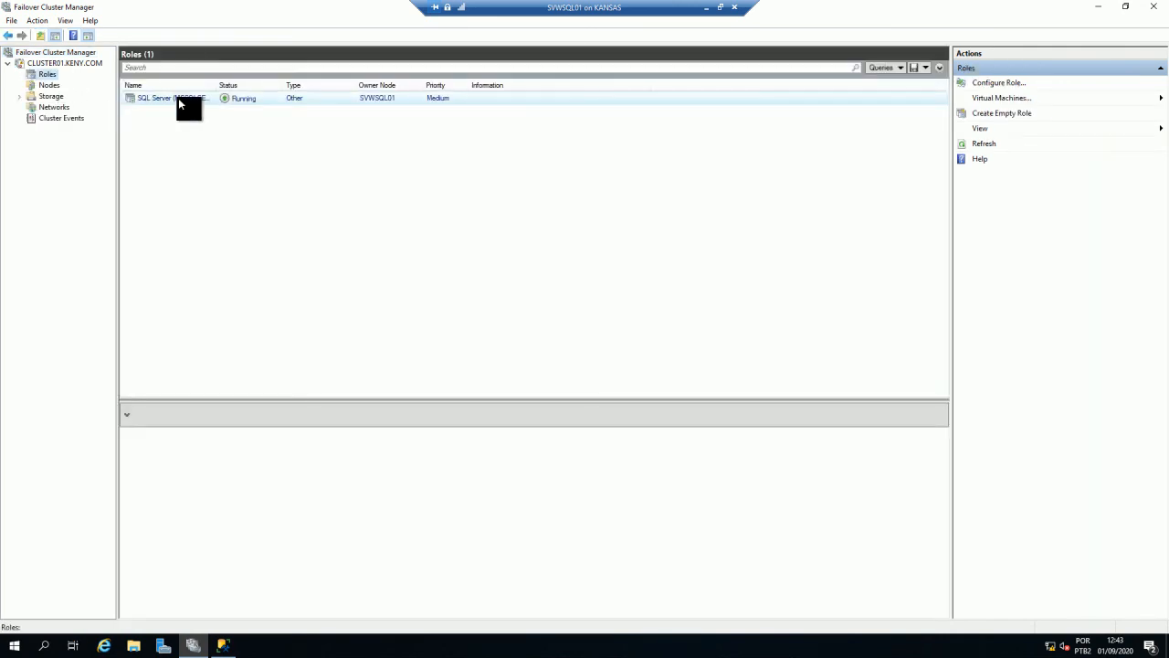
{"action": "right_click", "coordinate": [178, 99]}
{"action": "mouse_move", "coordinate": [301, 152]}
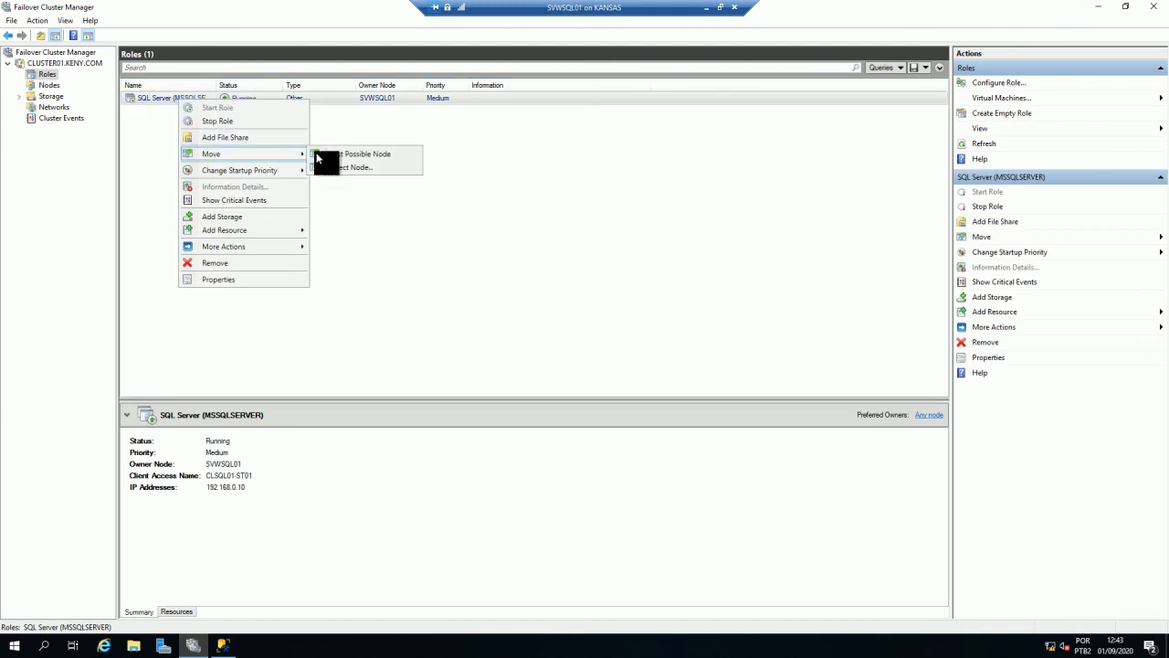
{"action": "left_click", "coordinate": [375, 160]}
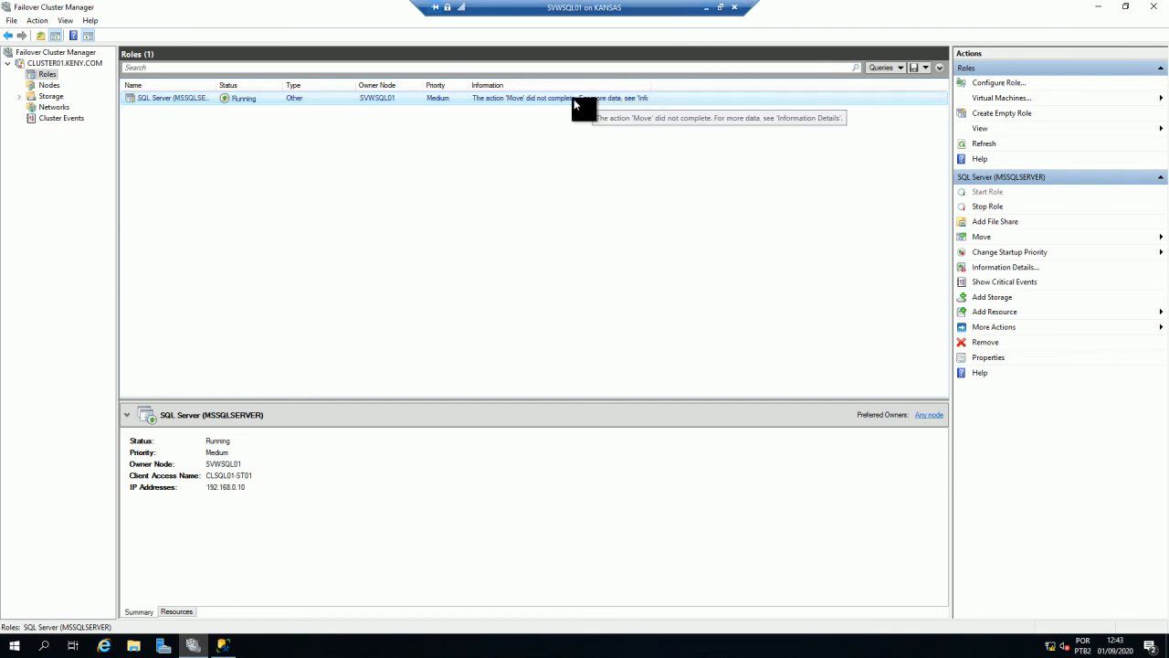
Switch to SVWSQL02 and continue its Add a Failover Cluster Node wizard with the free Developer edition, accepting the license terms
{"action": "left_click", "coordinate": [707, 9]}
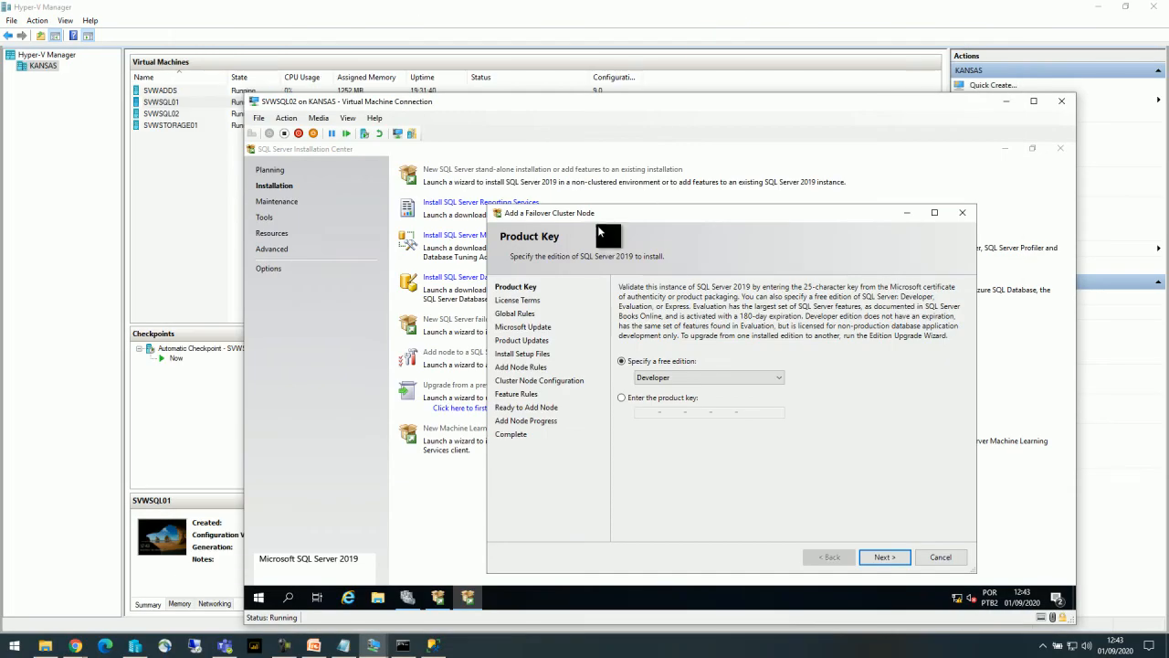
{"action": "left_click_drag", "start_coordinate": [606, 212], "coordinate": [613, 174]}
{"action": "left_click", "coordinate": [819, 515]}
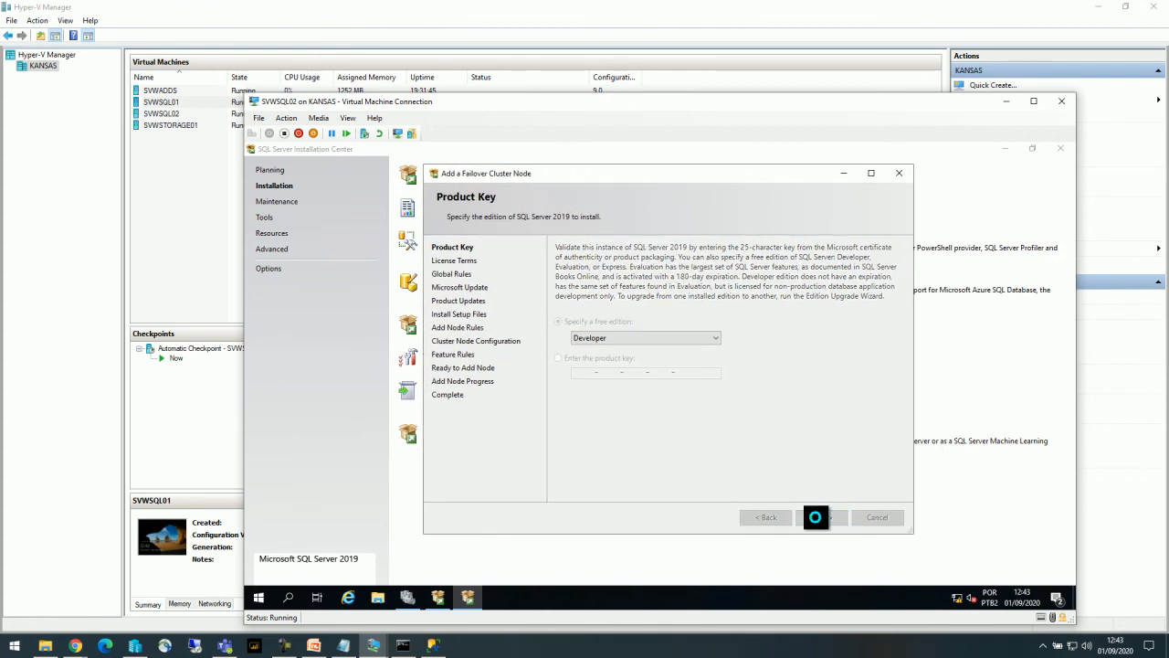
{"action": "left_click", "coordinate": [608, 438]}
{"action": "left_click", "coordinate": [815, 518]}
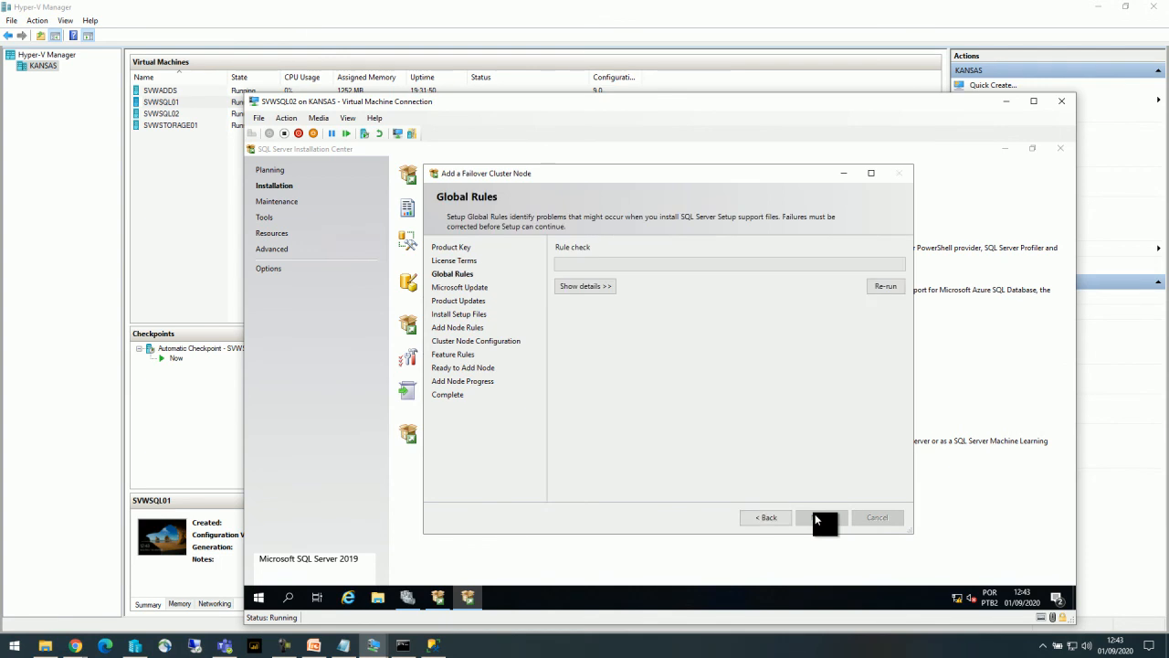
Continue without using Microsoft Update, maximize the SVWSQL02 window, and skip the product updates to install the setup files
{"action": "left_click", "coordinate": [598, 289]}
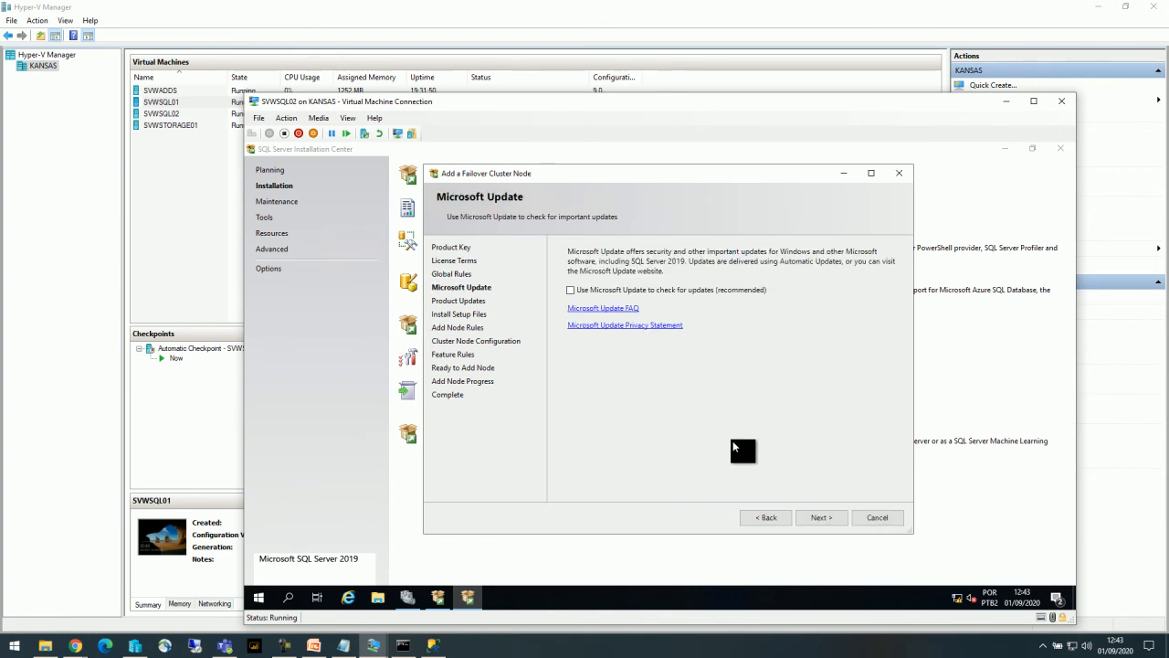
{"action": "left_click", "coordinate": [809, 517]}
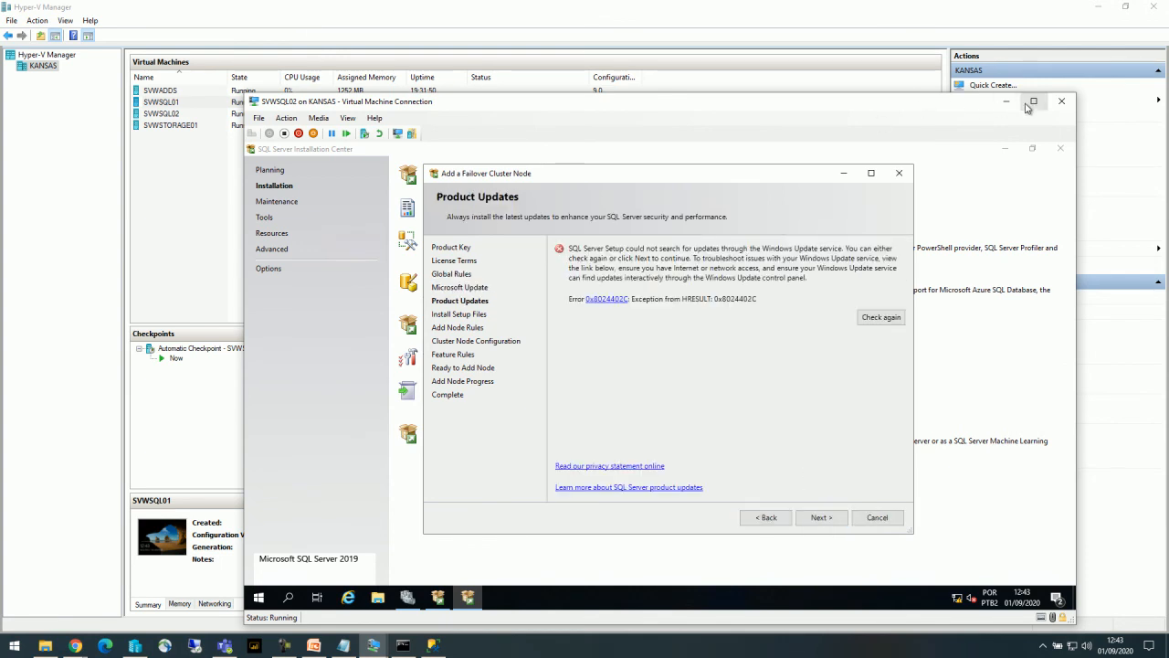
{"action": "left_click", "coordinate": [1033, 100]}
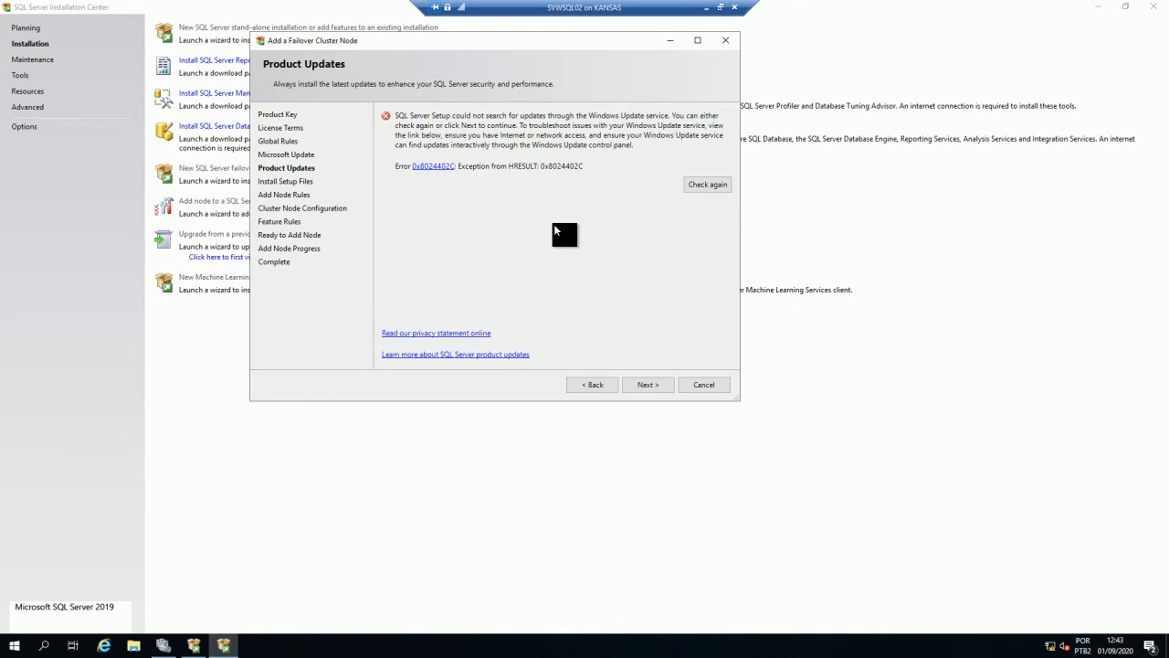
{"action": "left_click", "coordinate": [647, 383]}
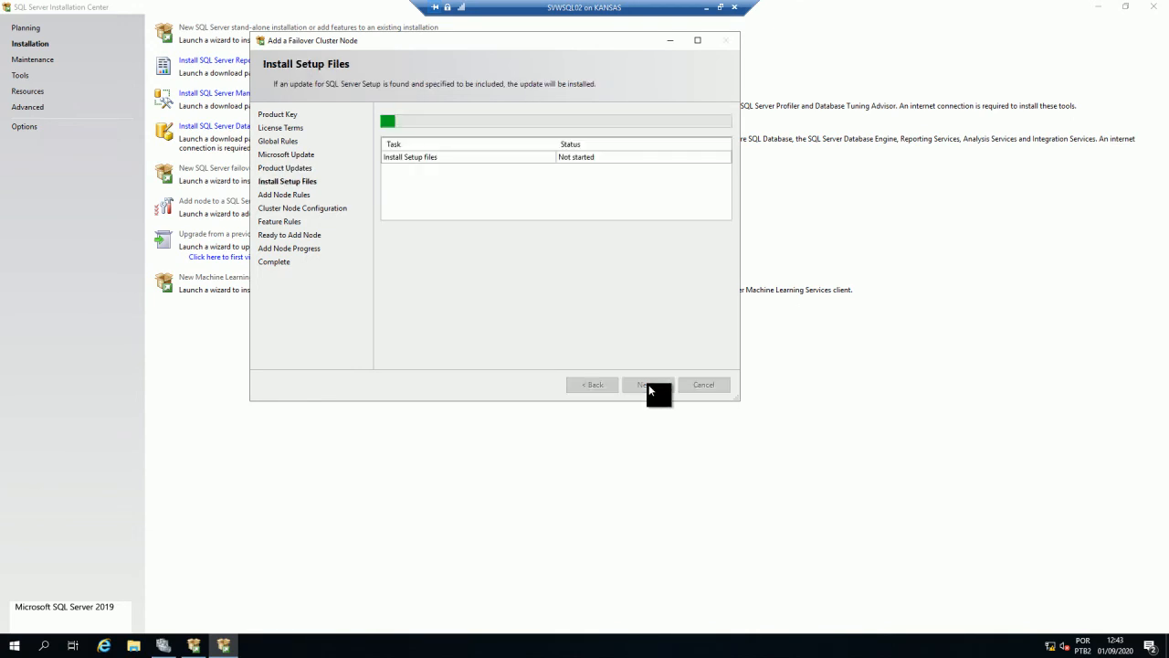
Check the drives listed under This PC on SVWSQL02 in File Explorer
{"action": "left_click", "coordinate": [131, 646]}
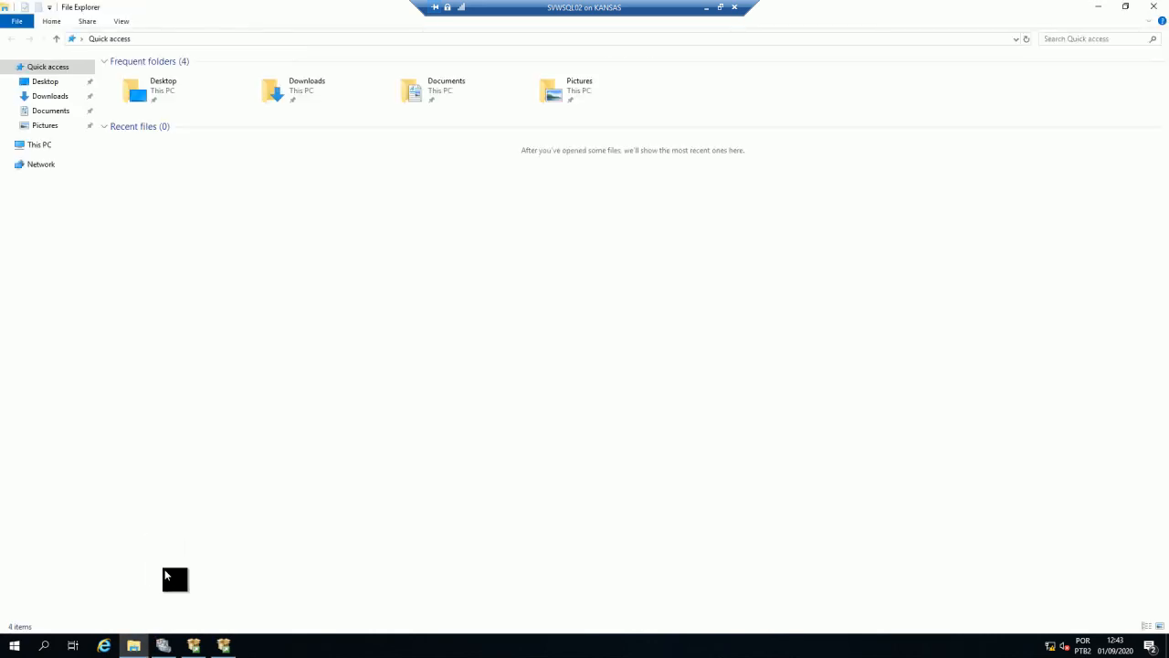
{"action": "left_click", "coordinate": [38, 146]}
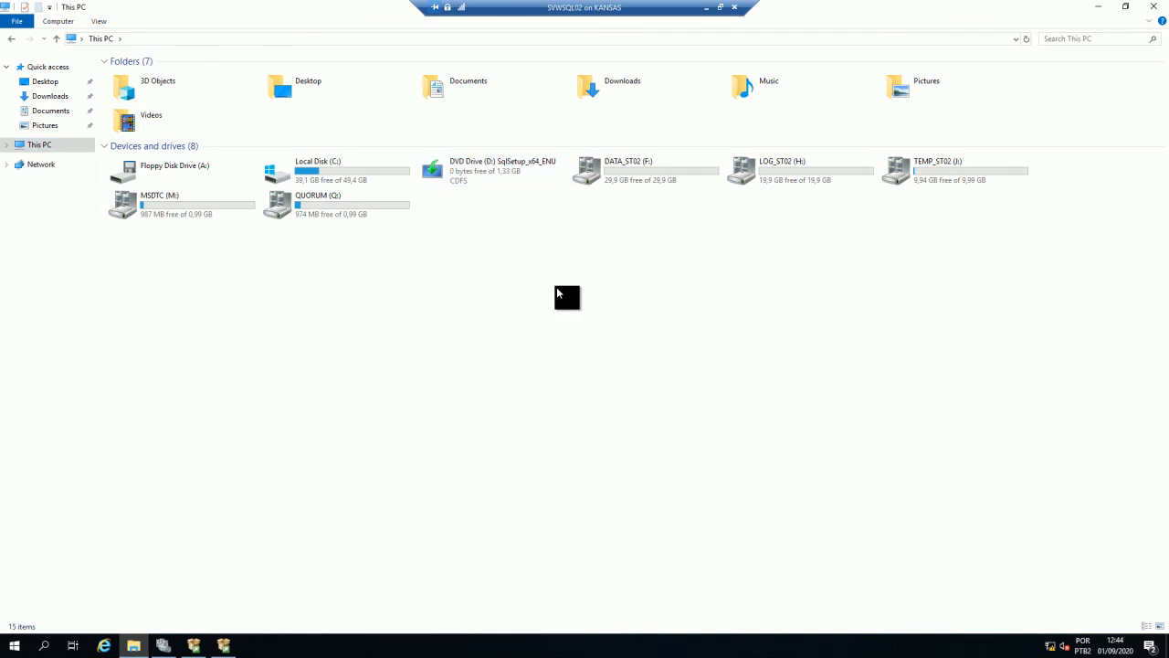
{"action": "key", "text": "alt+Tab"}
In Failover Cluster Manager, examine the owner nodes and volumes of the LOG, TEMP and DATA cluster disks
{"action": "left_click", "coordinate": [166, 646]}
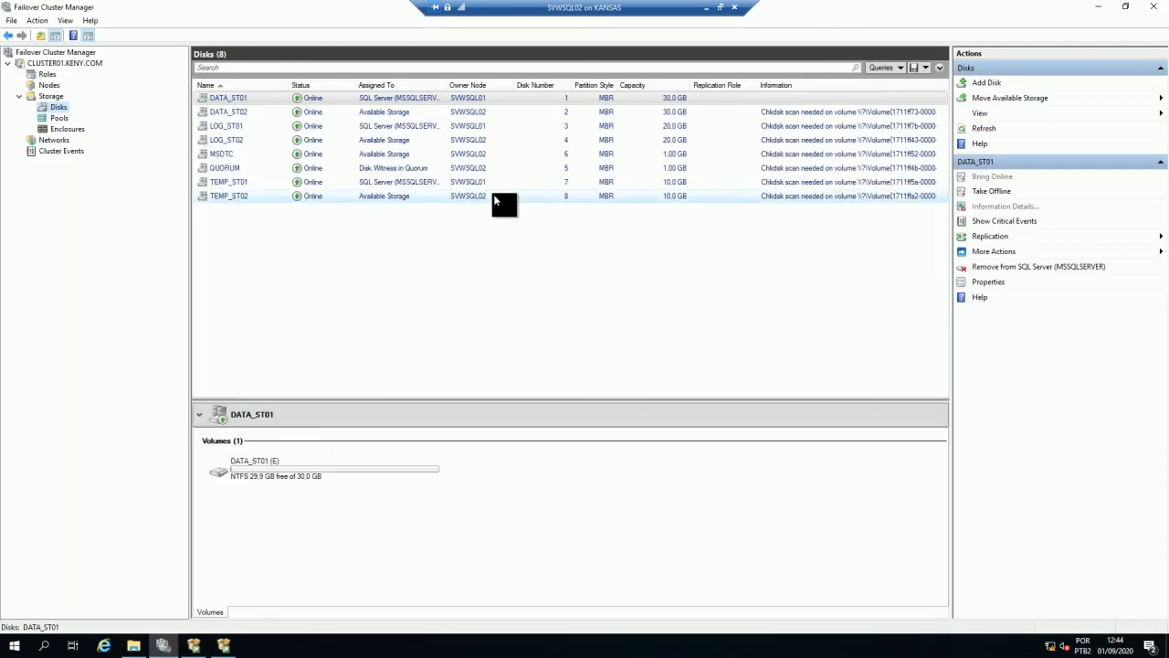
{"action": "left_click", "coordinate": [478, 125]}
{"action": "left_click", "coordinate": [484, 139]}
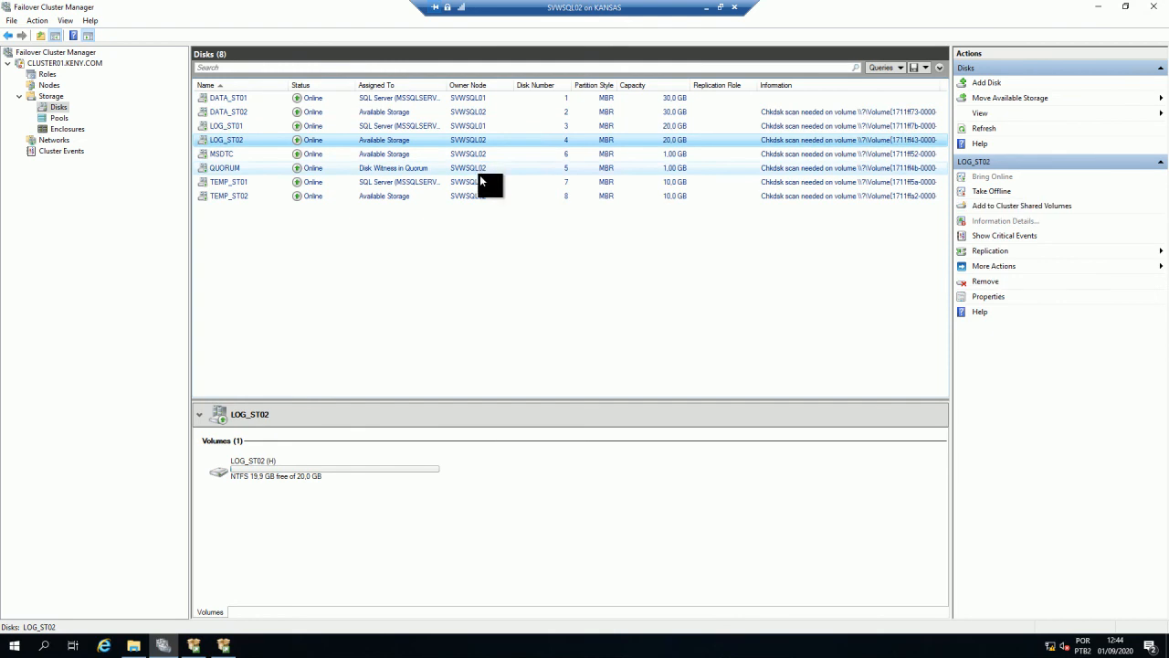
{"action": "left_click", "coordinate": [481, 180]}
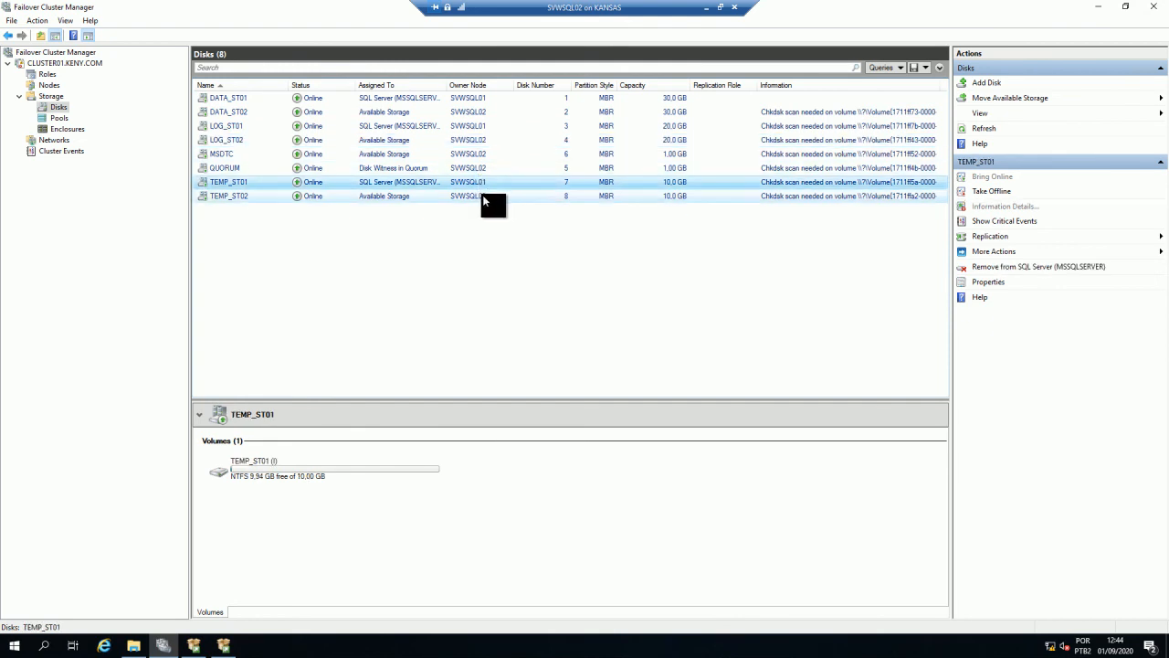
{"action": "left_click", "coordinate": [483, 195]}
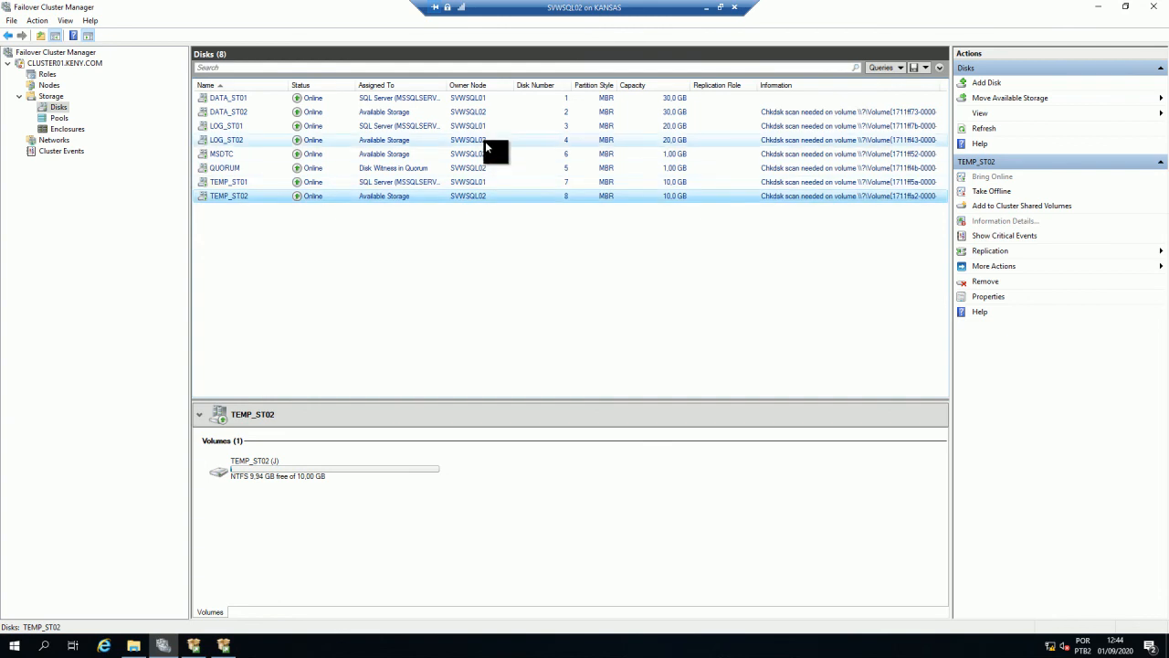
{"action": "left_click", "coordinate": [485, 112]}
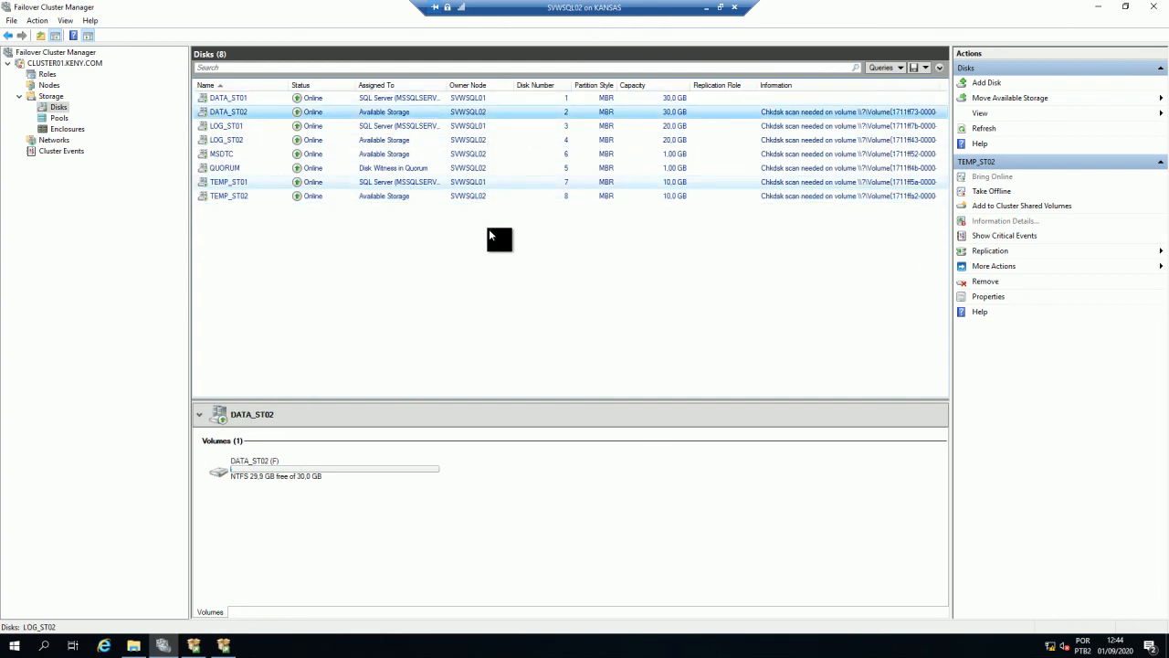
Return to the Add a Failover Cluster Node wizard, maximize it, and continue past the Add Node Rules check
{"action": "key", "text": "alt+Tab"}
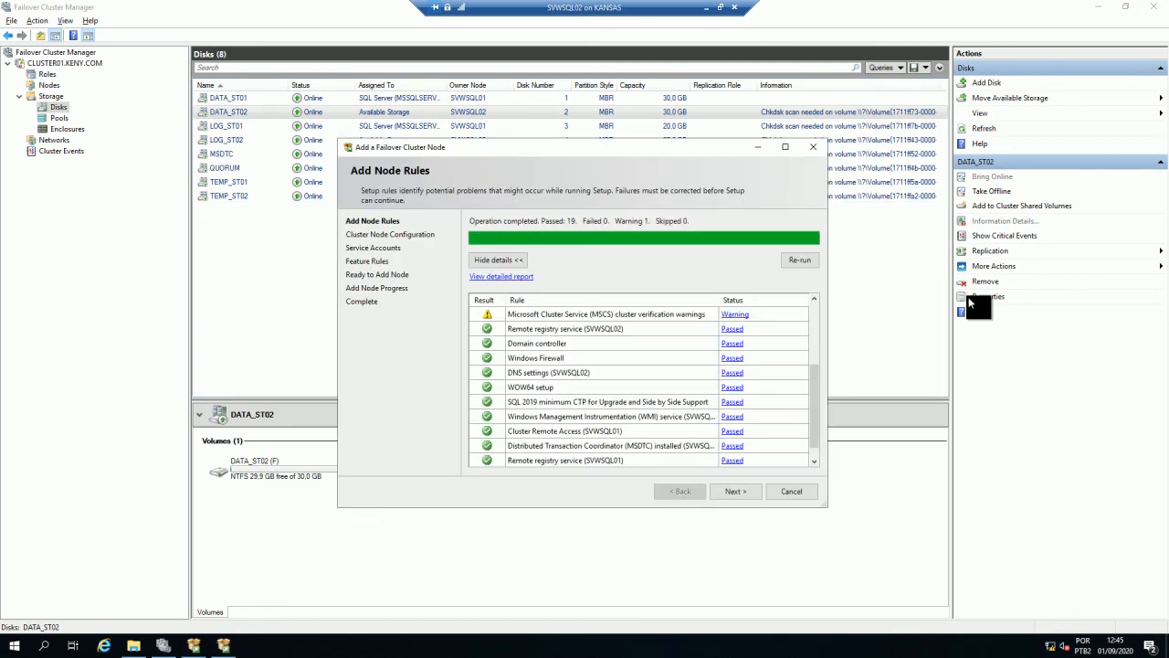
{"action": "left_click", "coordinate": [786, 148]}
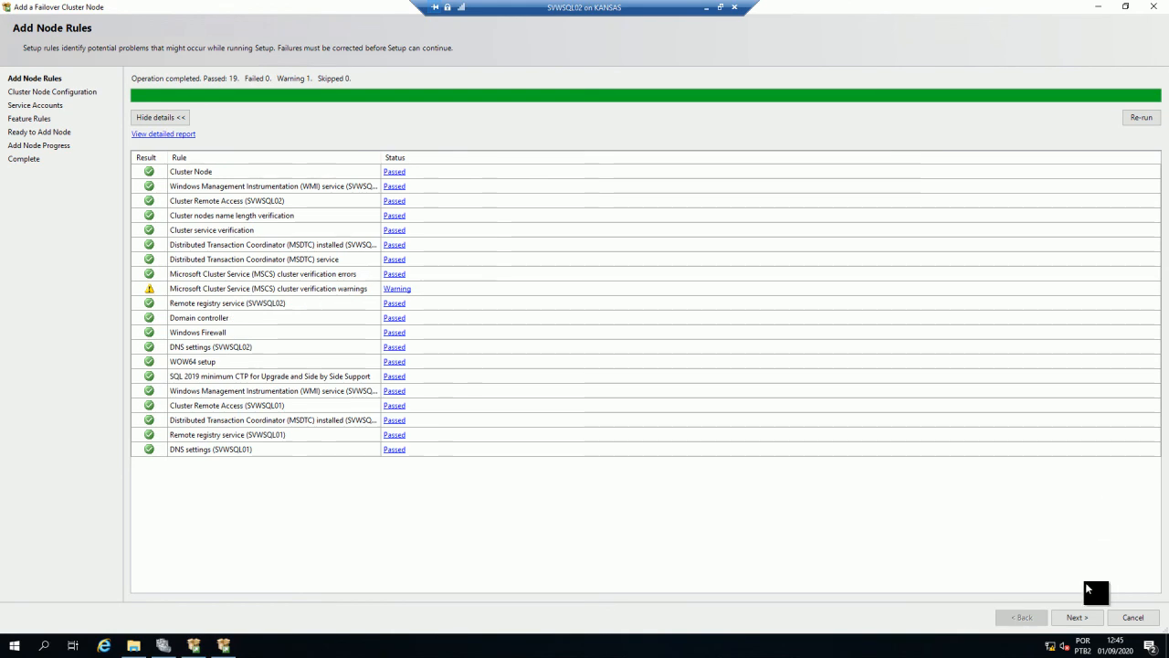
{"action": "left_click", "coordinate": [1075, 618]}
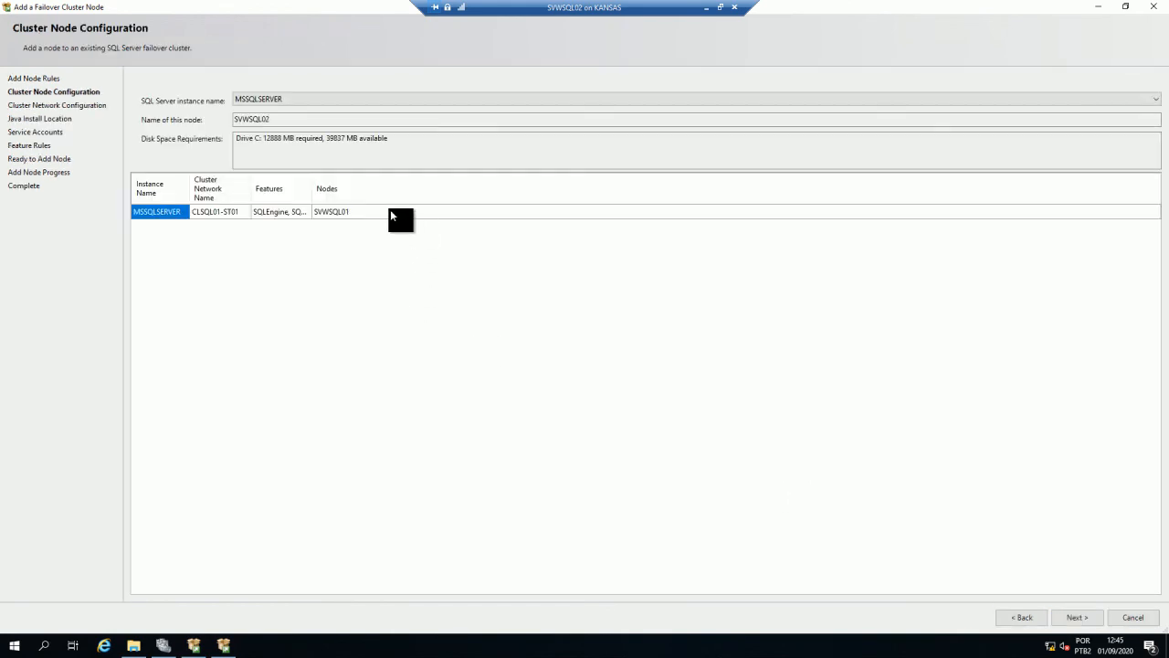
Keep MSSQLSERVER as the instance for node SVWSQL02, proceed to the cluster network configuration, and widen its Address column
{"action": "left_click_drag", "start_coordinate": [251, 187], "coordinate": [381, 188]}
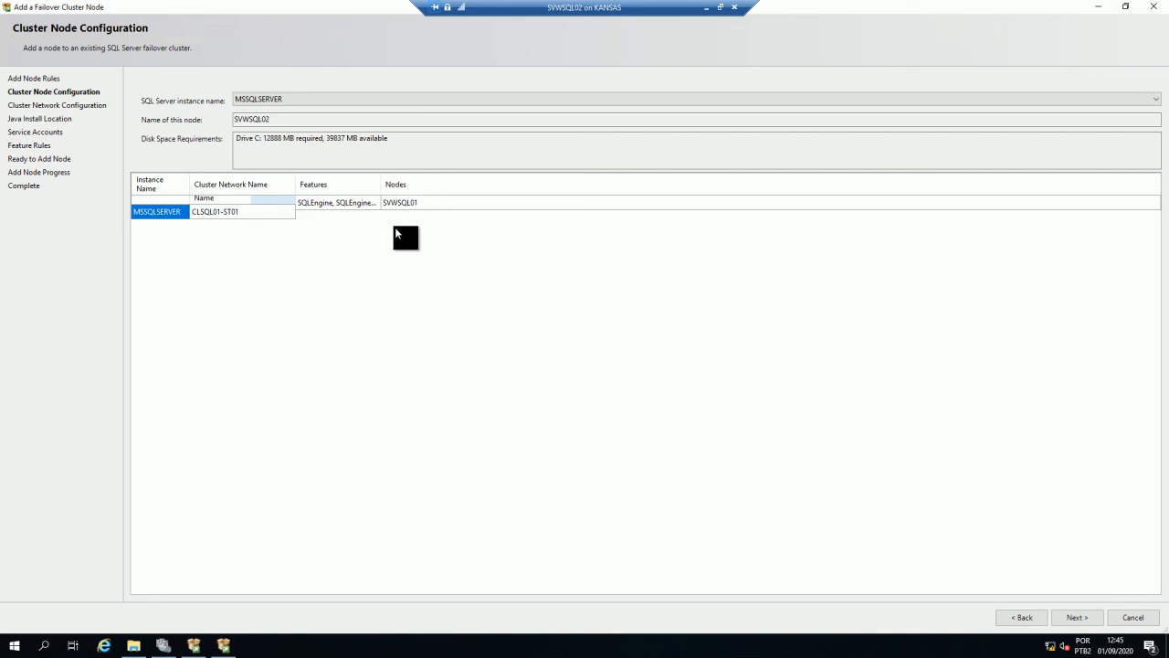
{"action": "left_click_drag", "start_coordinate": [450, 206], "coordinate": [275, 205]}
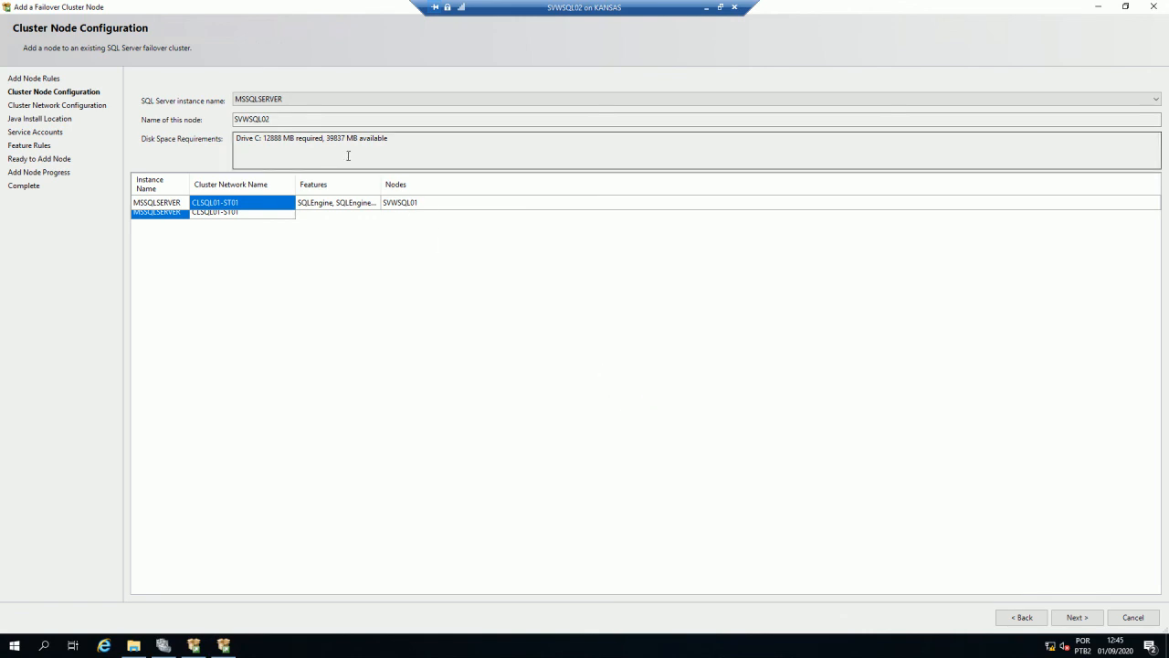
{"action": "left_click", "coordinate": [282, 99]}
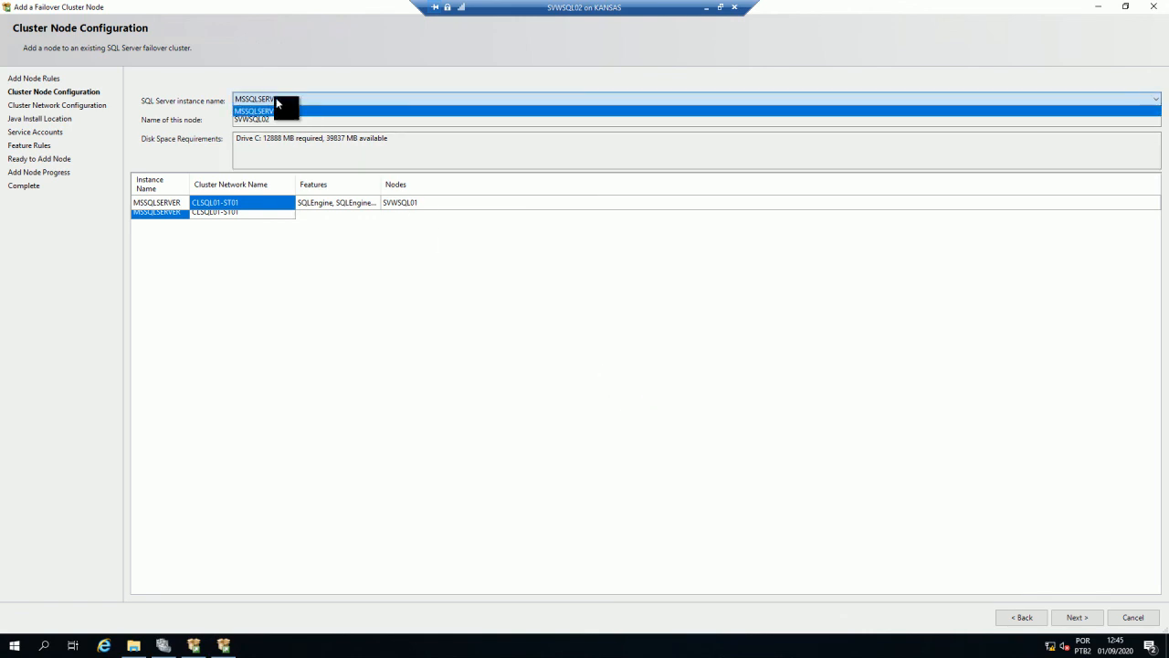
{"action": "left_click", "coordinate": [209, 101]}
{"action": "key", "text": "Tab"}
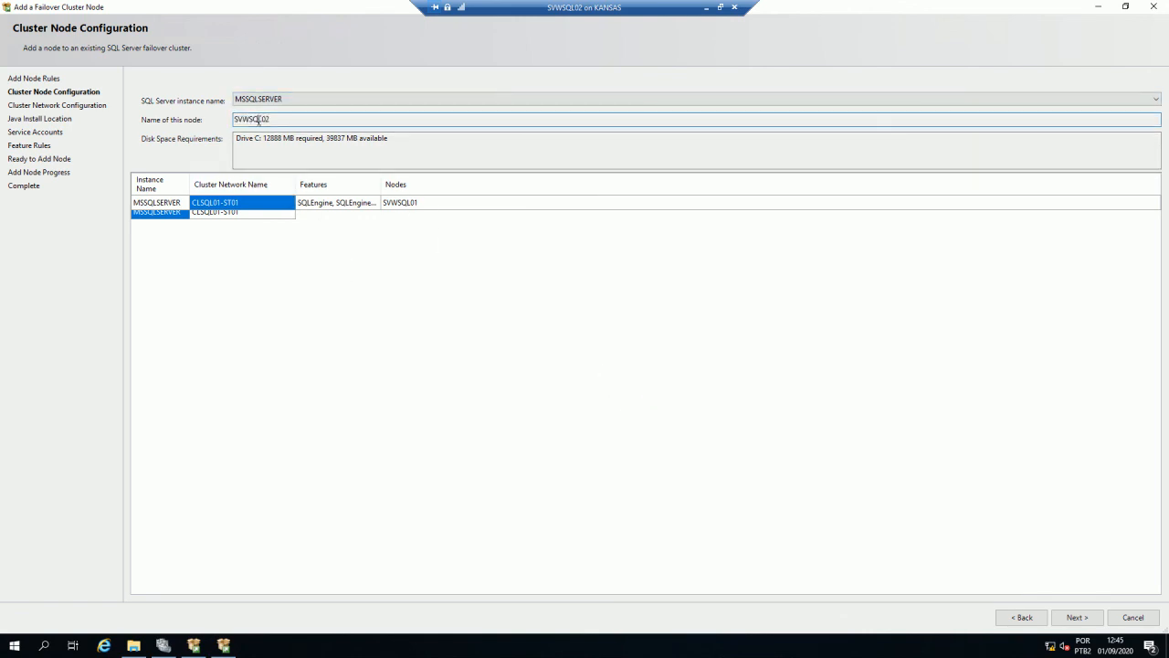
{"action": "left_click", "coordinate": [1078, 617]}
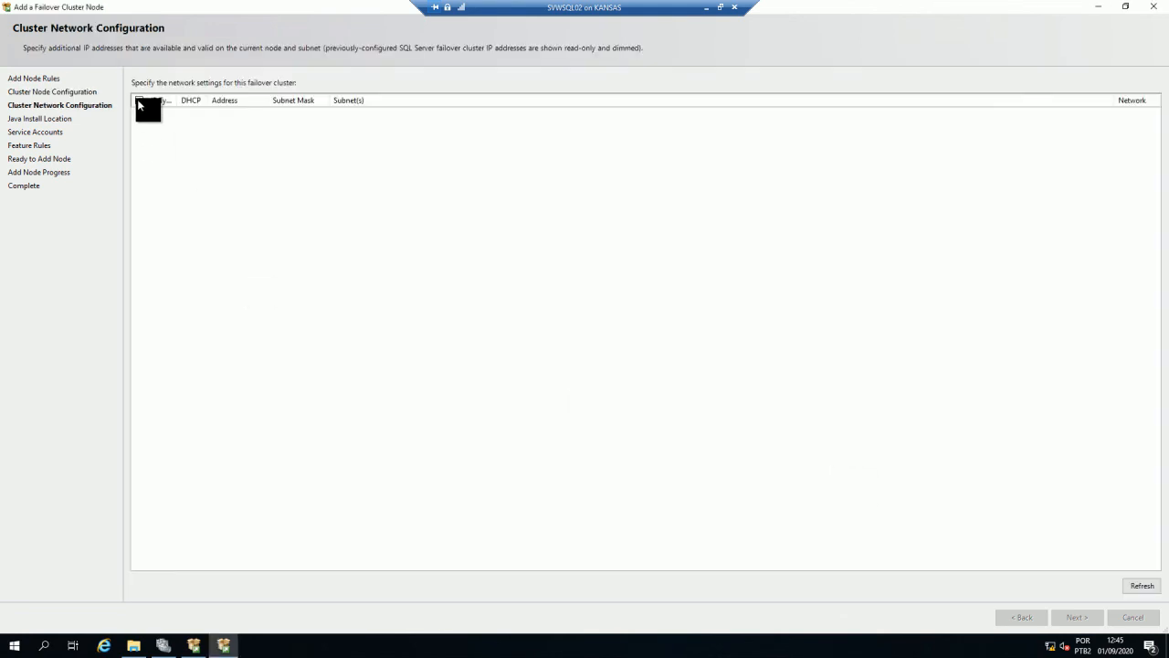
{"action": "left_click_drag", "start_coordinate": [267, 100], "coordinate": [289, 100]}
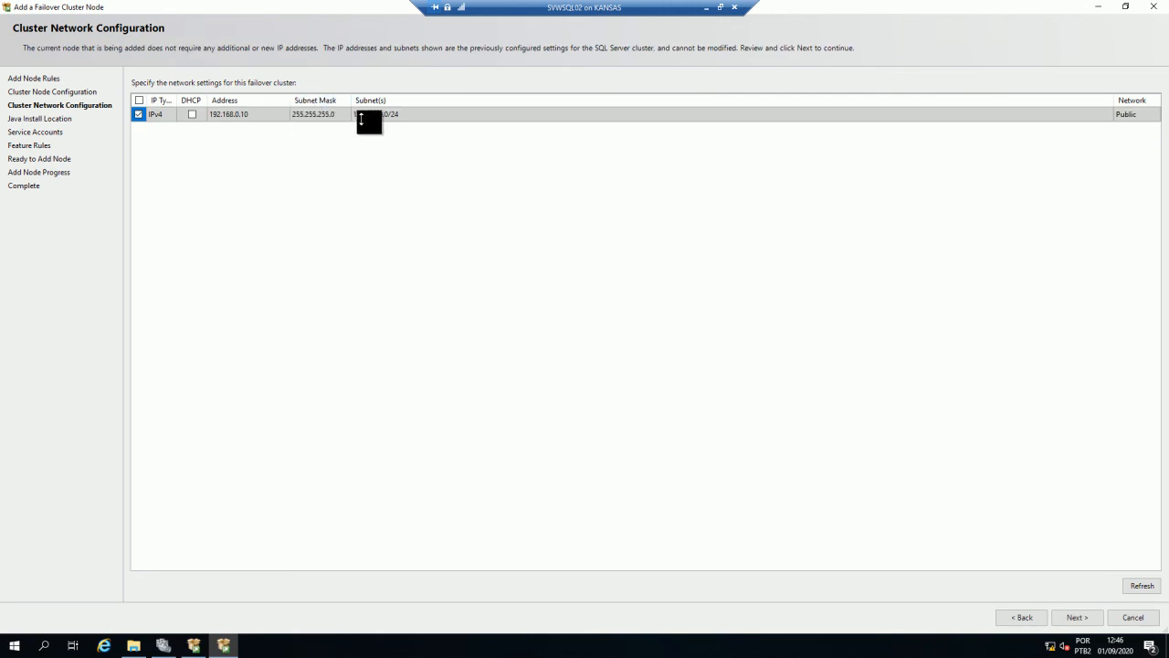
Accept the cluster network settings and keep the included Open JRE 11.0.3 as the Java installation
{"action": "left_click", "coordinate": [1087, 617]}
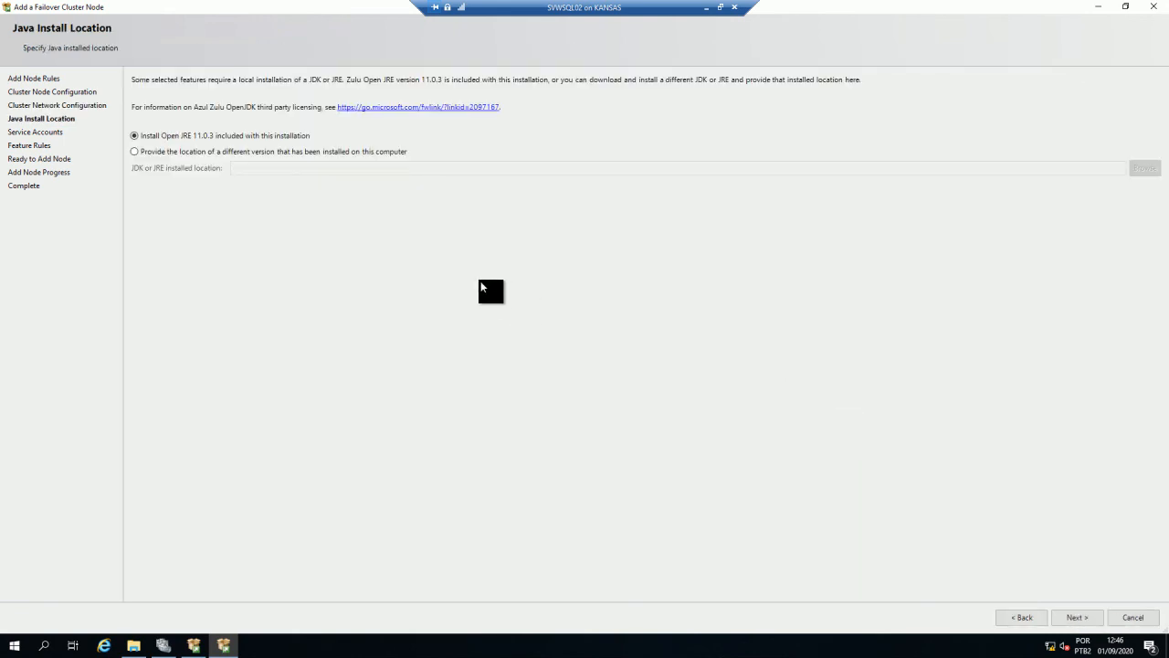
{"action": "left_click", "coordinate": [1082, 617]}
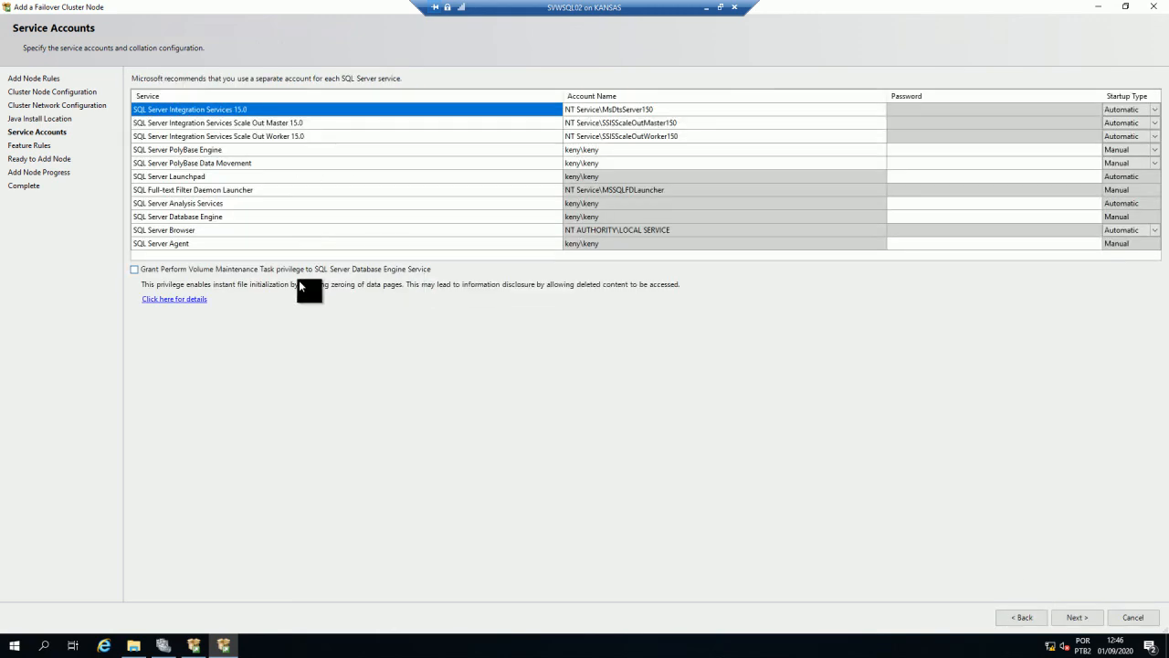
Enter the password for every SQL Server service account and grant the Database Engine service the Perform Volume Maintenance Task privilege
{"action": "left_click", "coordinate": [913, 151]}
{"action": "type", "text": "••••••"}
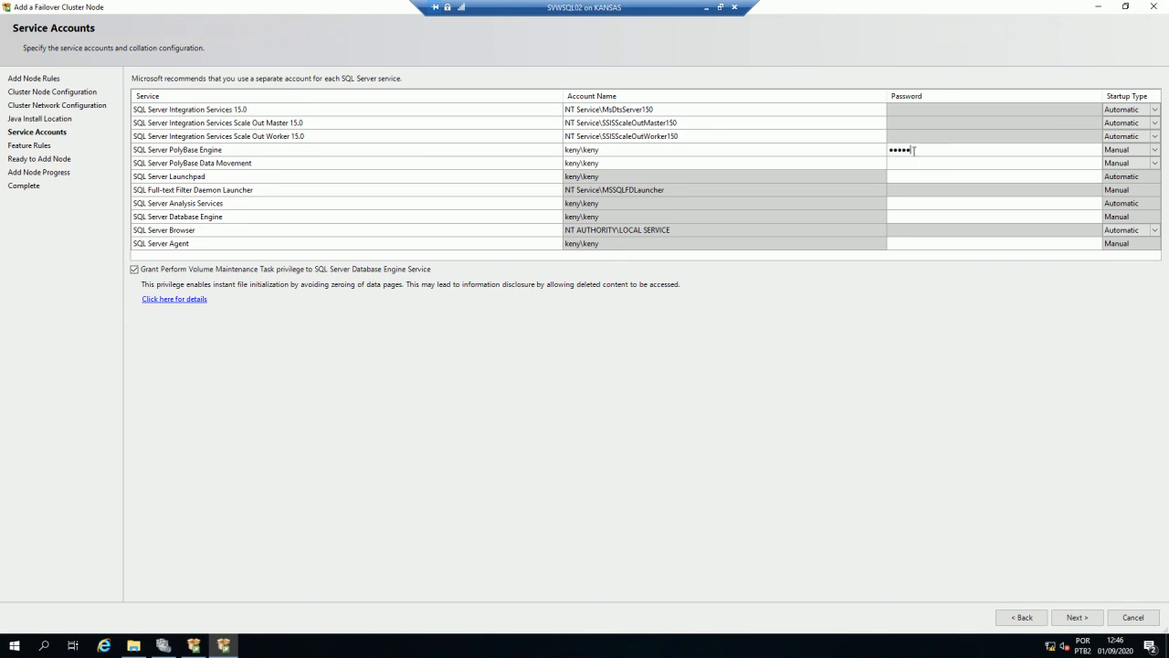
{"action": "type", "text": "••••••••••••••••••••••"}
{"action": "left_click", "coordinate": [959, 219]}
{"action": "type", "text": "•••••"}
{"action": "left_click", "coordinate": [929, 244]}
{"action": "type", "text": "••••••••••"}
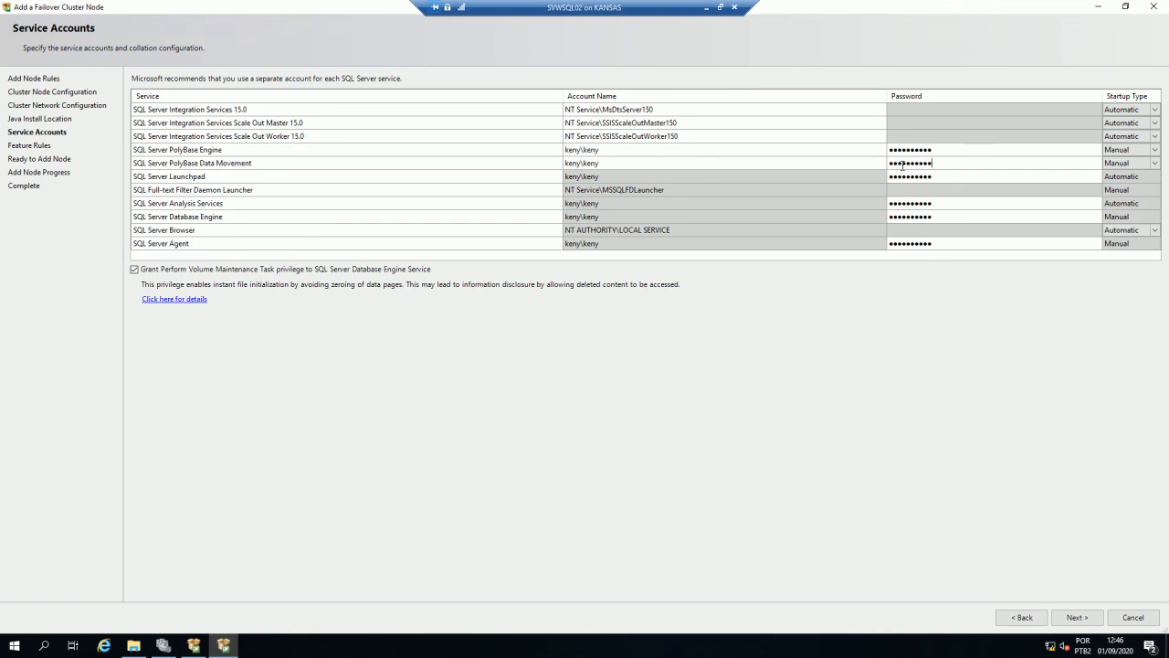
Continue to the Ready to Add Node summary, start the installation, and restore the wizard to a smaller window
{"action": "left_click", "coordinate": [1076, 618]}
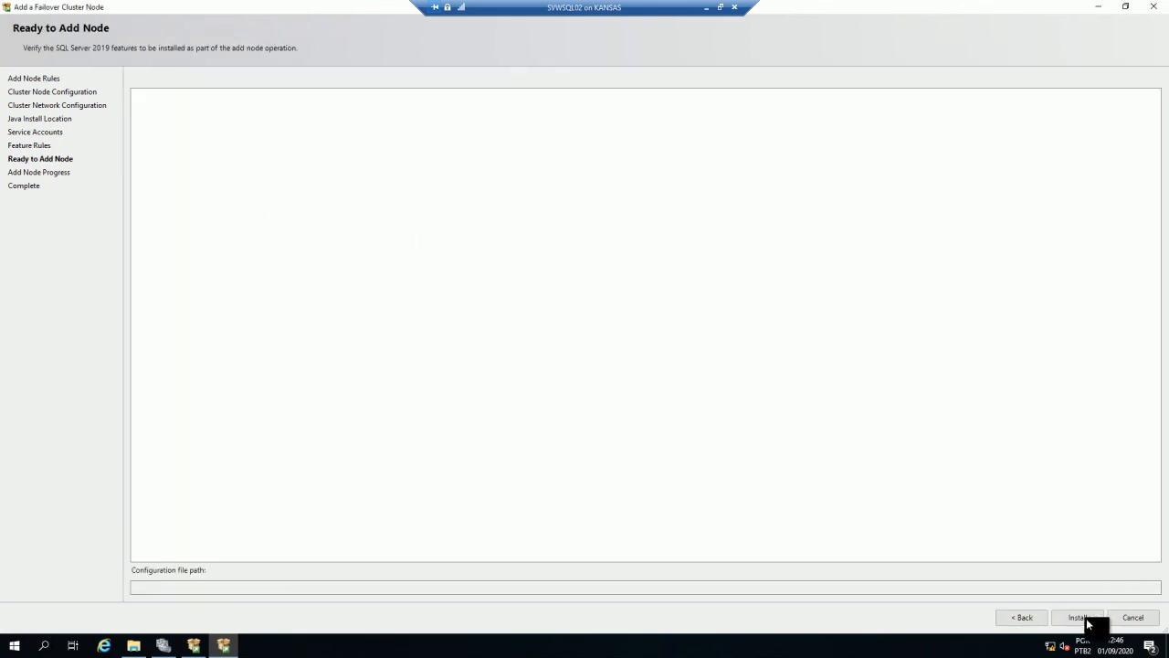
{"action": "left_click", "coordinate": [1086, 619]}
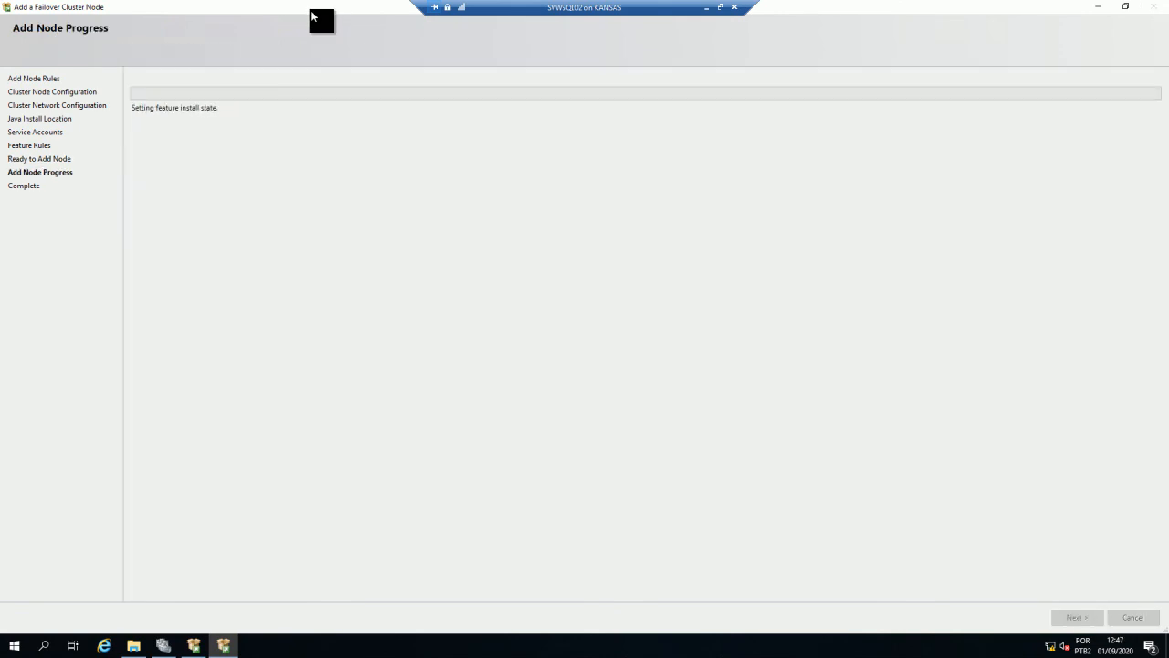
{"action": "left_click_drag", "start_coordinate": [310, 10], "coordinate": [567, 158]}
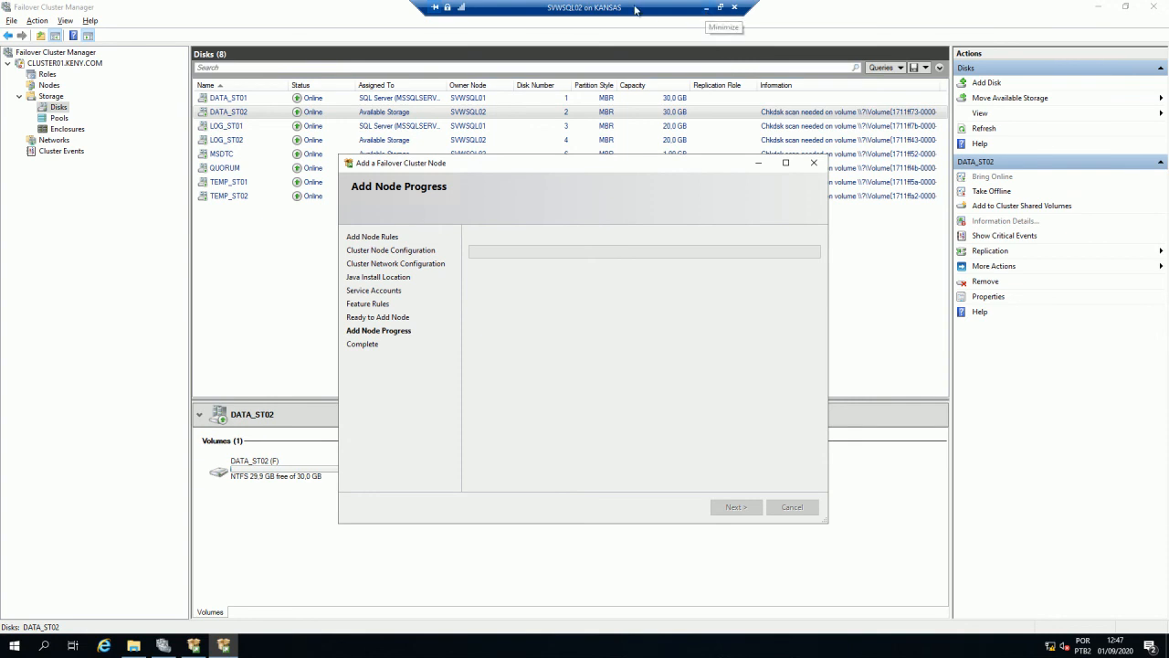
Check the SQL Server role's owner node on the SVWSQL01 virtual machine, and return to SVWSQL02 in full screen
{"action": "left_click", "coordinate": [720, 7]}
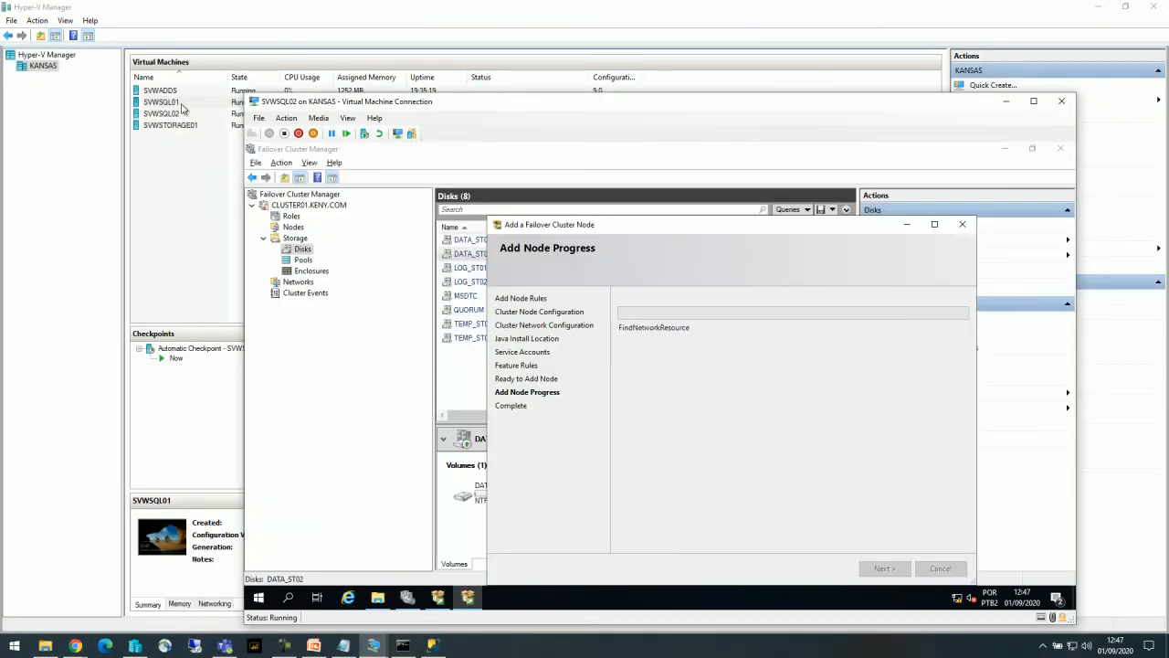
{"action": "double_click", "coordinate": [178, 103]}
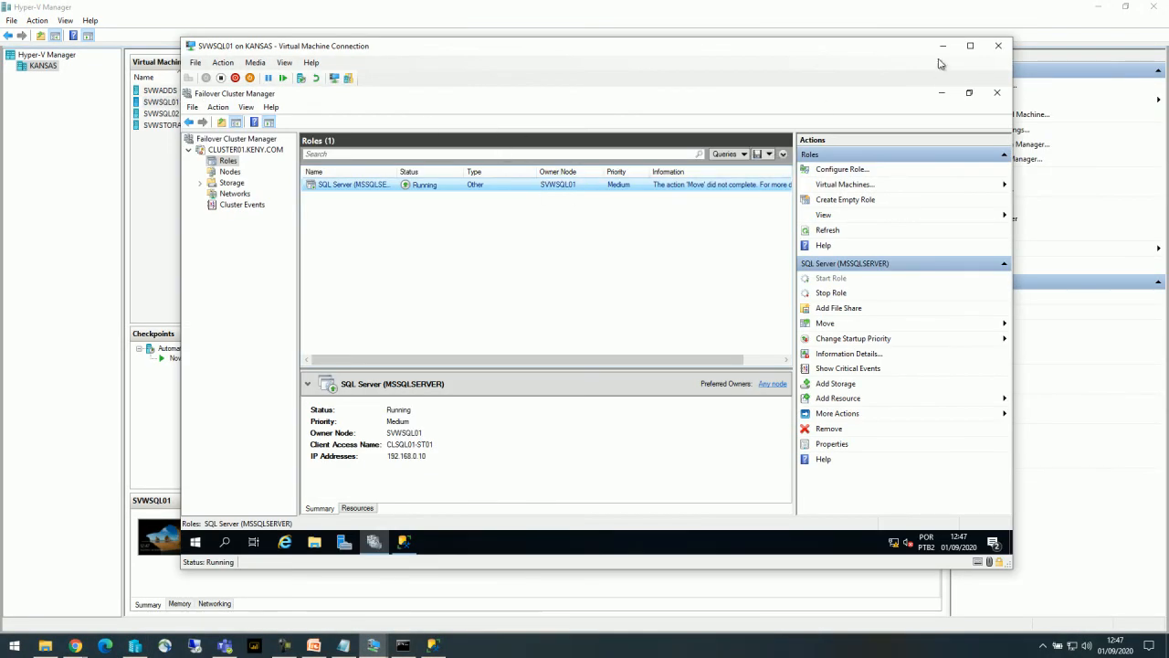
{"action": "left_click", "coordinate": [970, 45]}
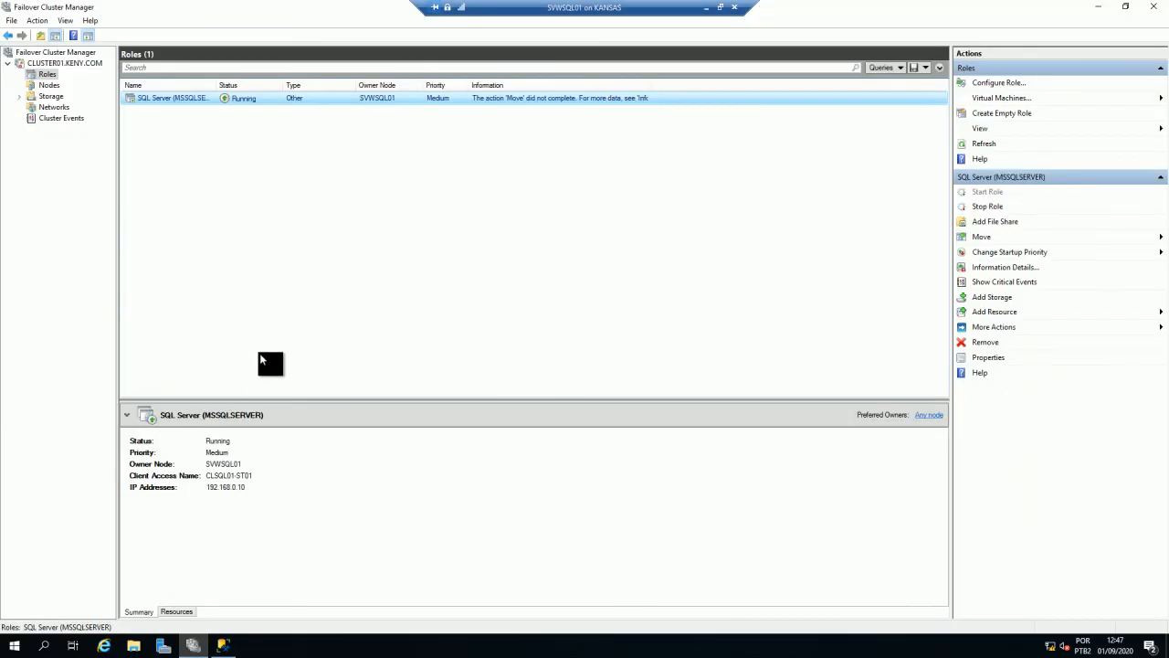
{"action": "double_click", "coordinate": [583, 7]}
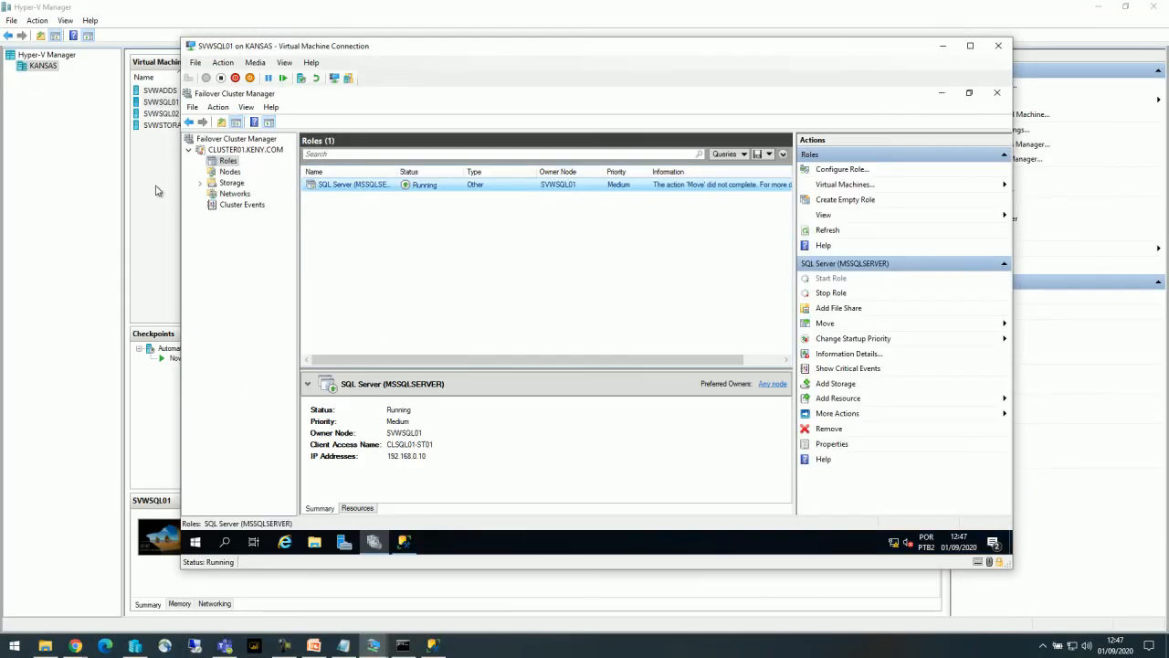
{"action": "left_click", "coordinate": [165, 189]}
{"action": "double_click", "coordinate": [189, 103]}
{"action": "double_click", "coordinate": [160, 114]}
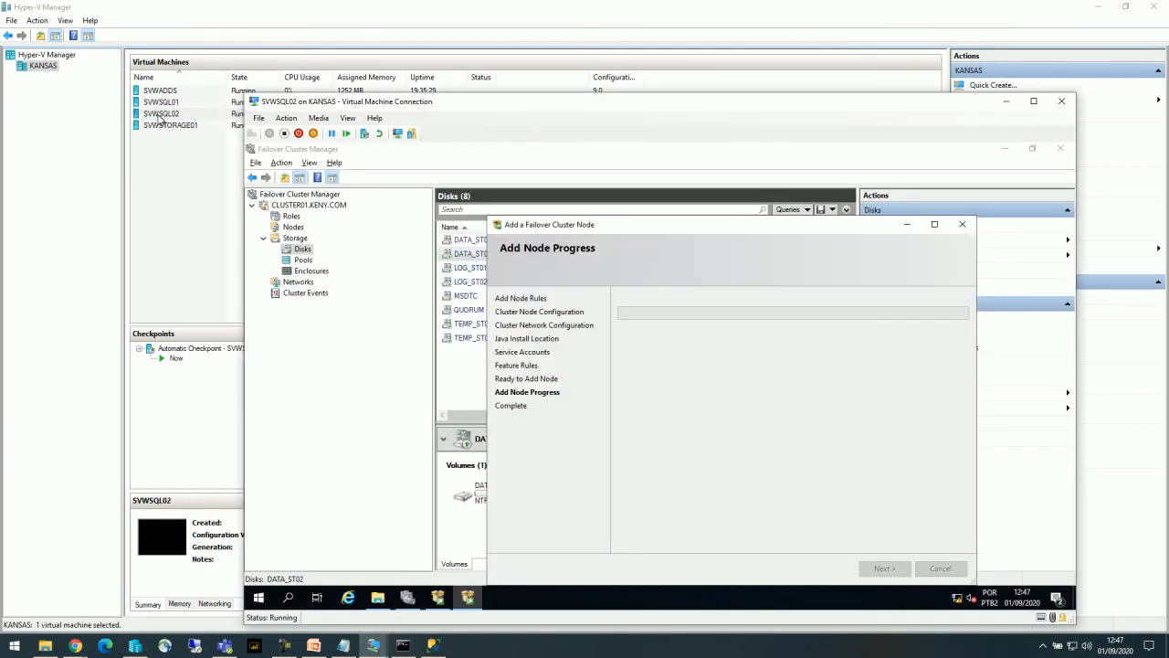
{"action": "double_click", "coordinate": [521, 108]}
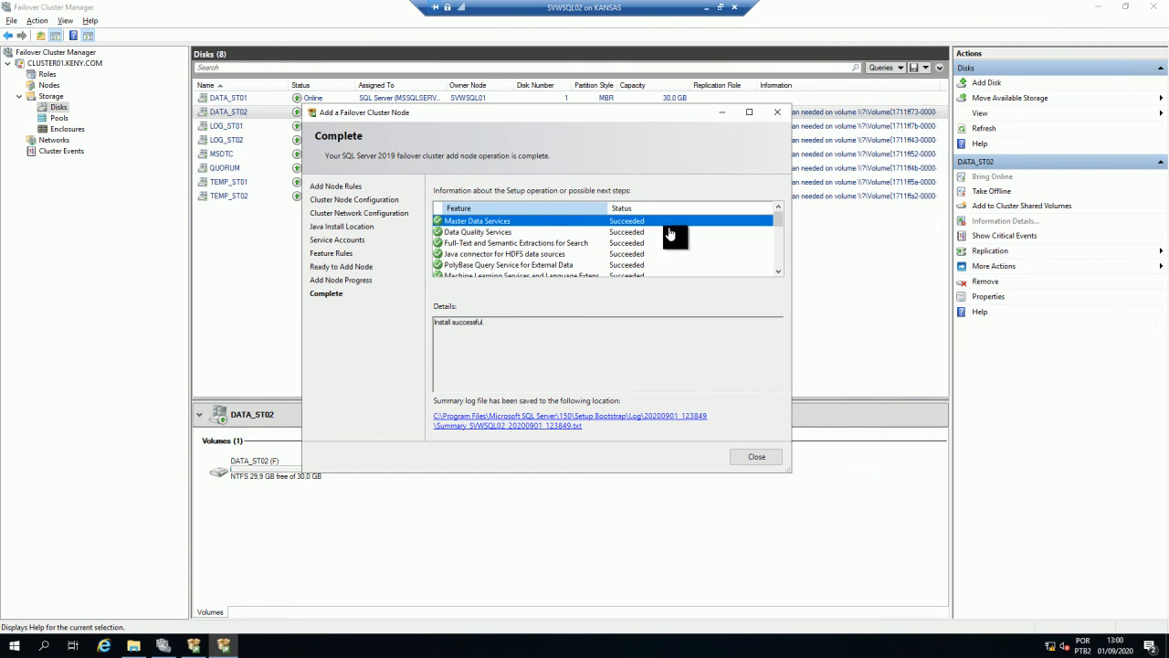
Review the feature results of the add node operation and close the Add a Failover Cluster Node wizard
{"action": "left_click_drag", "start_coordinate": [778, 217], "coordinate": [782, 192]}
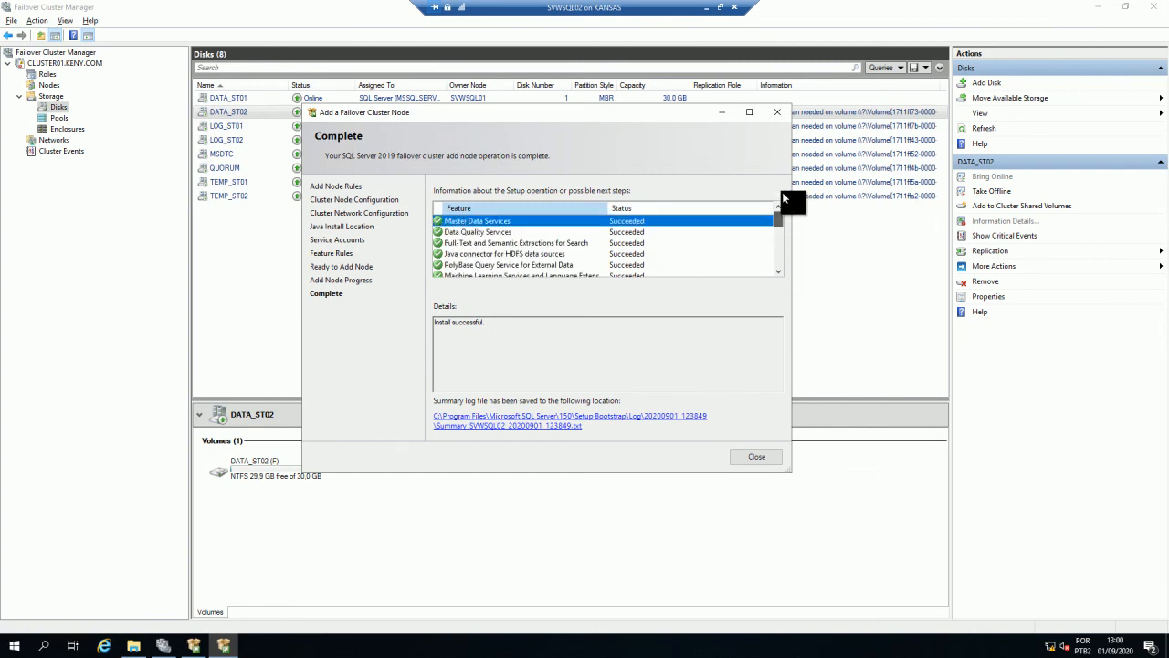
{"action": "left_click", "coordinate": [778, 113]}
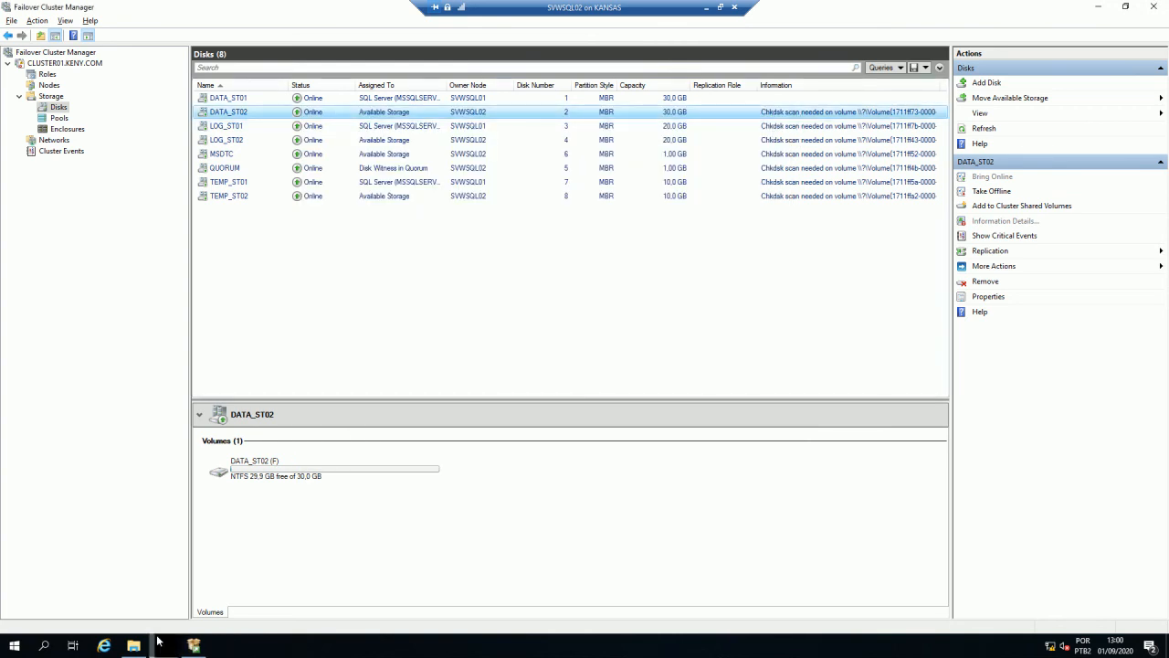
Open SQL Server 2019 Configuration Manager on SVWSQL02 and list the SQL Server Services with their full names readable
{"action": "left_click", "coordinate": [17, 645]}
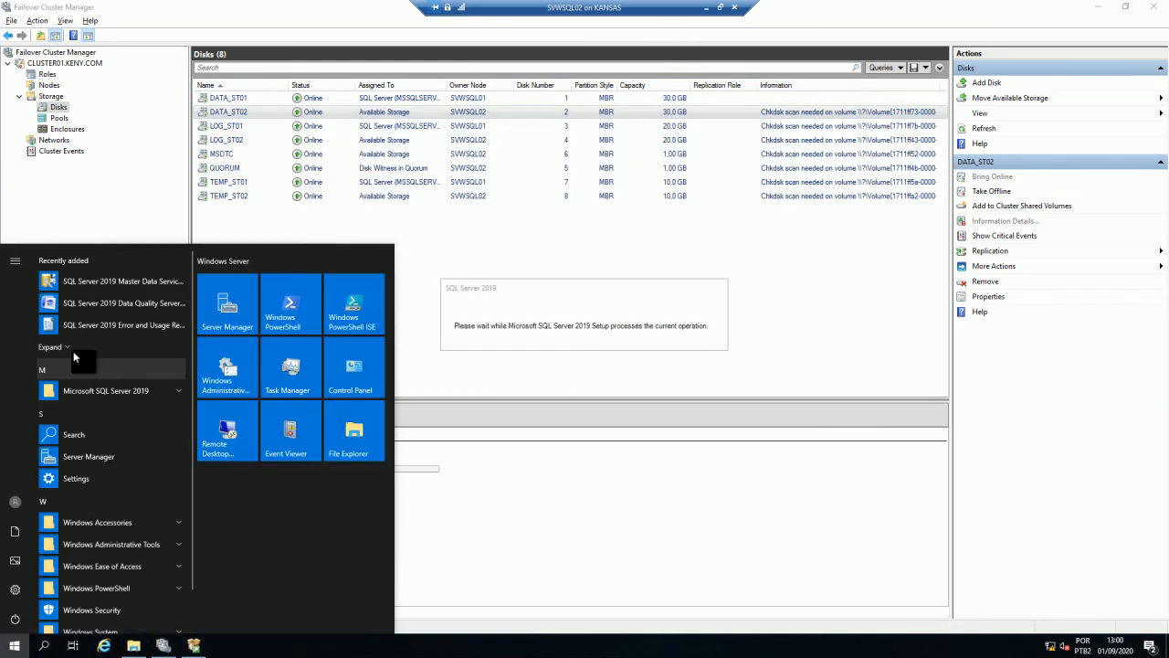
{"action": "left_click", "coordinate": [118, 389]}
{"action": "left_click", "coordinate": [113, 415]}
{"action": "left_click", "coordinate": [548, 398]}
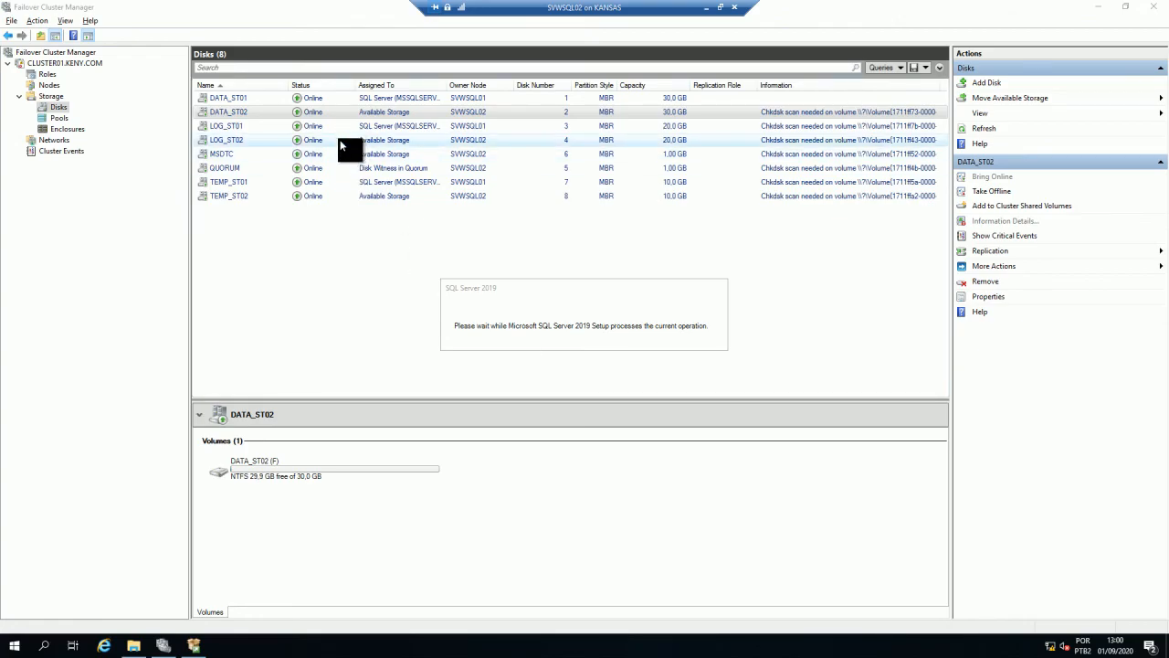
{"action": "left_click", "coordinate": [47, 64]}
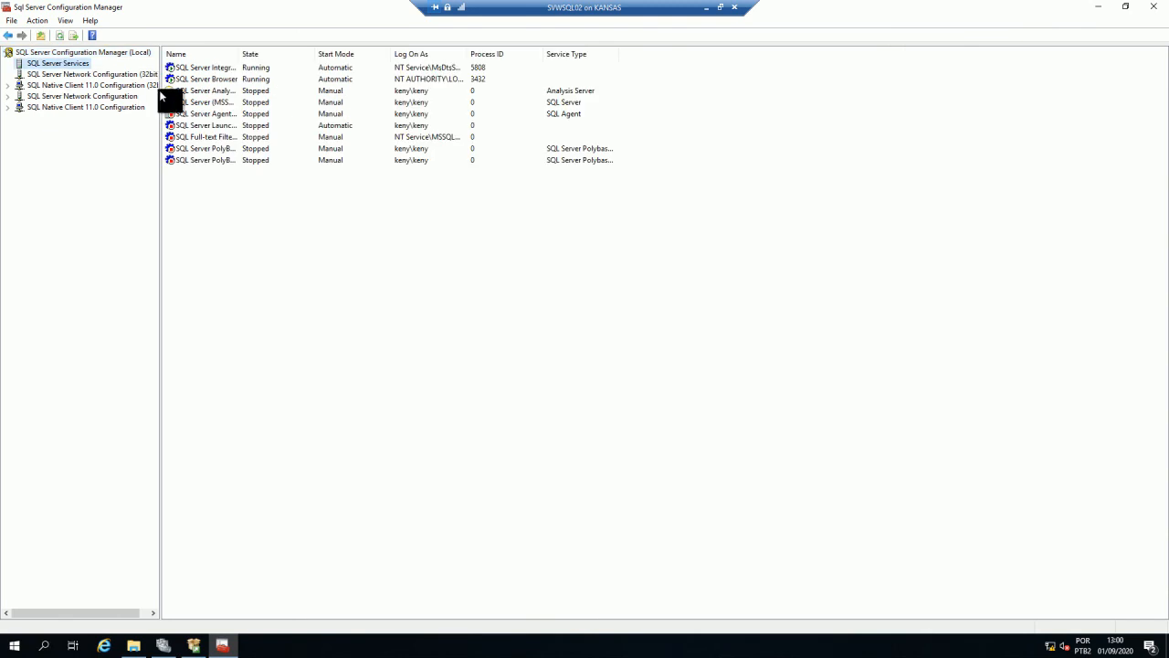
{"action": "left_click_drag", "start_coordinate": [240, 53], "coordinate": [411, 55]}
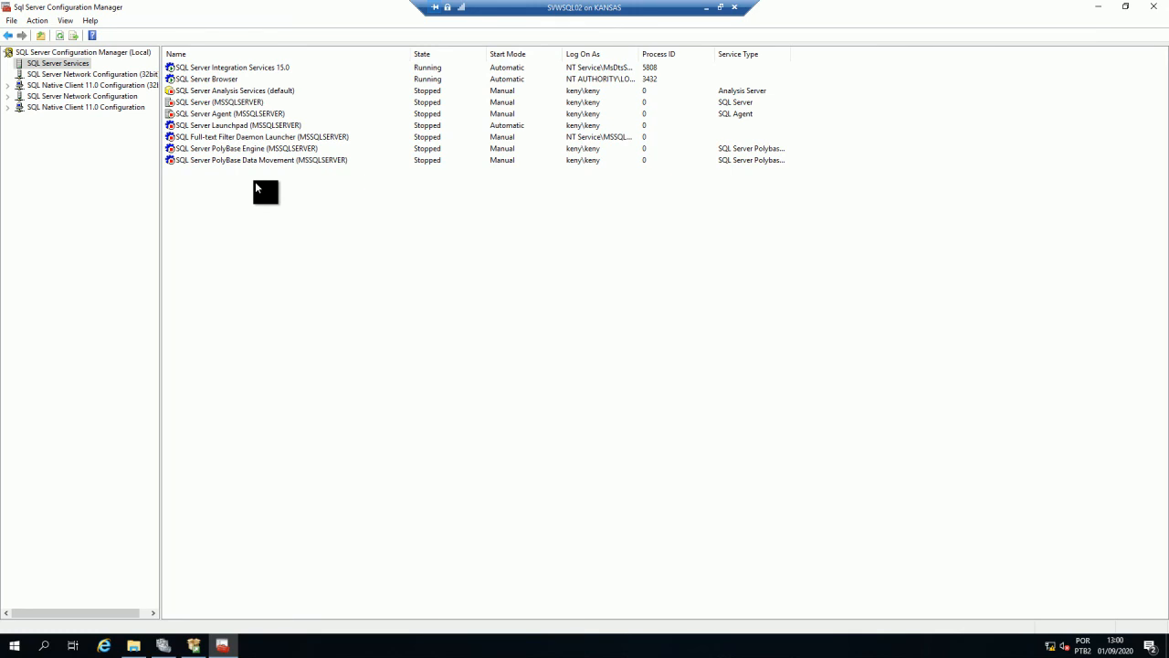
Take the SVWSQL02 connection out of full screen, and bring up the SVWSQL01 connection as a fully visible window in front of it
{"action": "double_click", "coordinate": [554, 5]}
{"action": "left_click_drag", "start_coordinate": [523, 105], "coordinate": [684, 225]}
{"action": "left_click", "coordinate": [374, 645]}
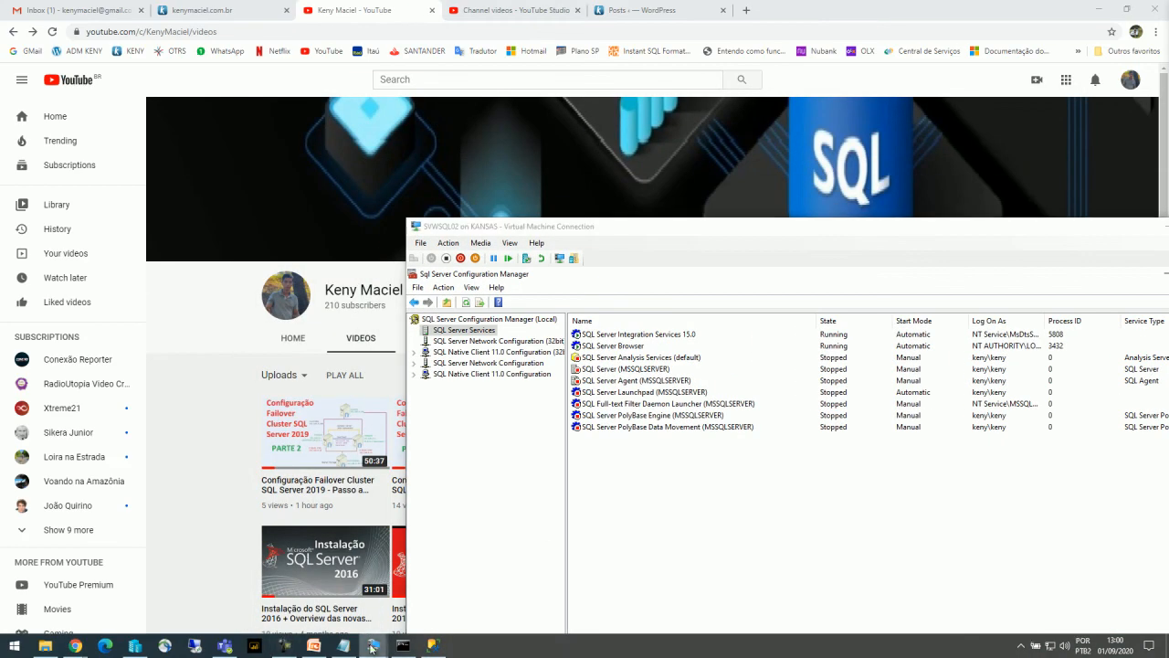
{"action": "left_click", "coordinate": [324, 613]}
{"action": "left_click_drag", "start_coordinate": [589, 226], "coordinate": [454, 182]}
{"action": "mouse_move", "coordinate": [374, 623]}
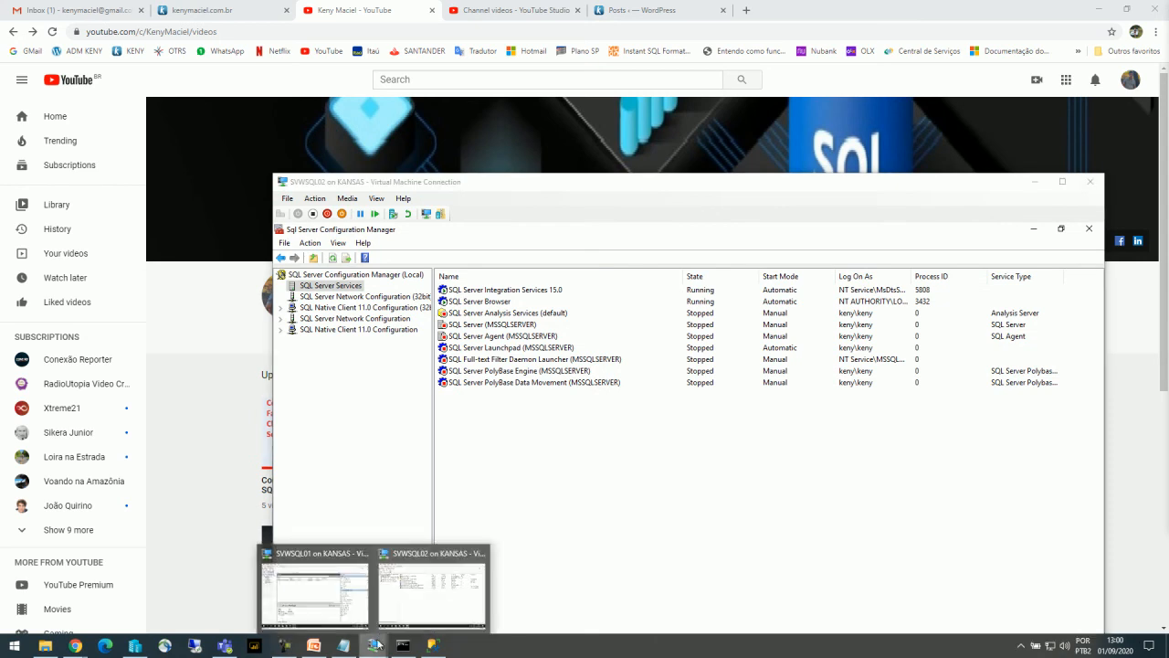
{"action": "left_click", "coordinate": [319, 566]}
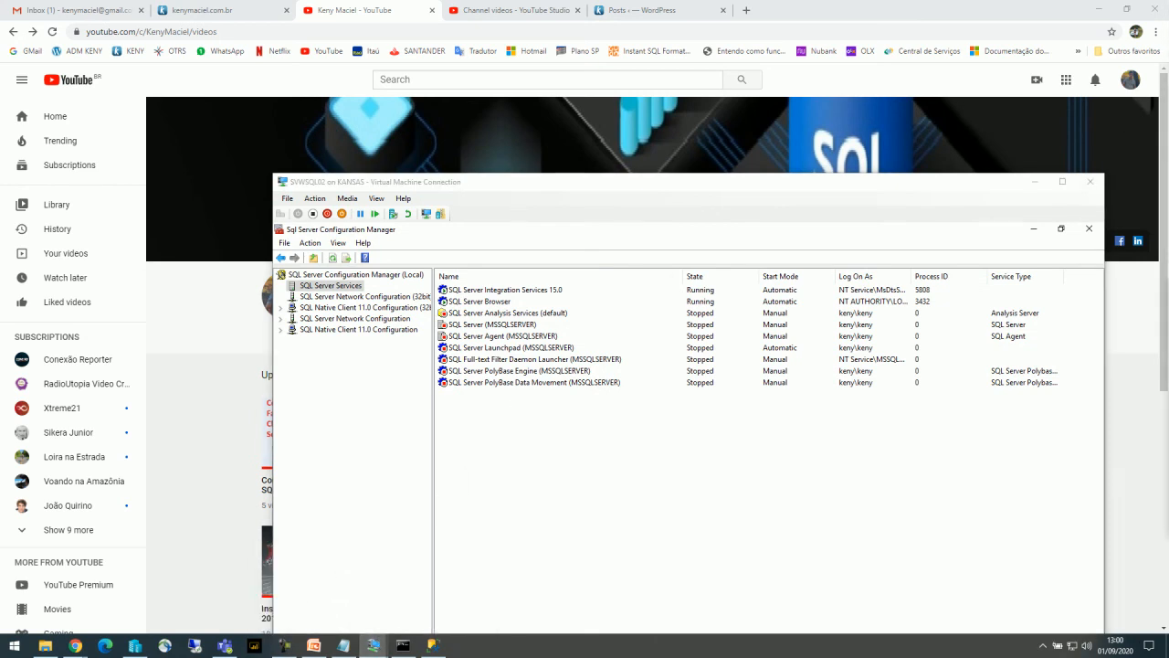
{"action": "left_click_drag", "start_coordinate": [1168, 299], "coordinate": [402, 153]}
{"action": "left_click_drag", "start_coordinate": [927, 392], "coordinate": [968, 606]}
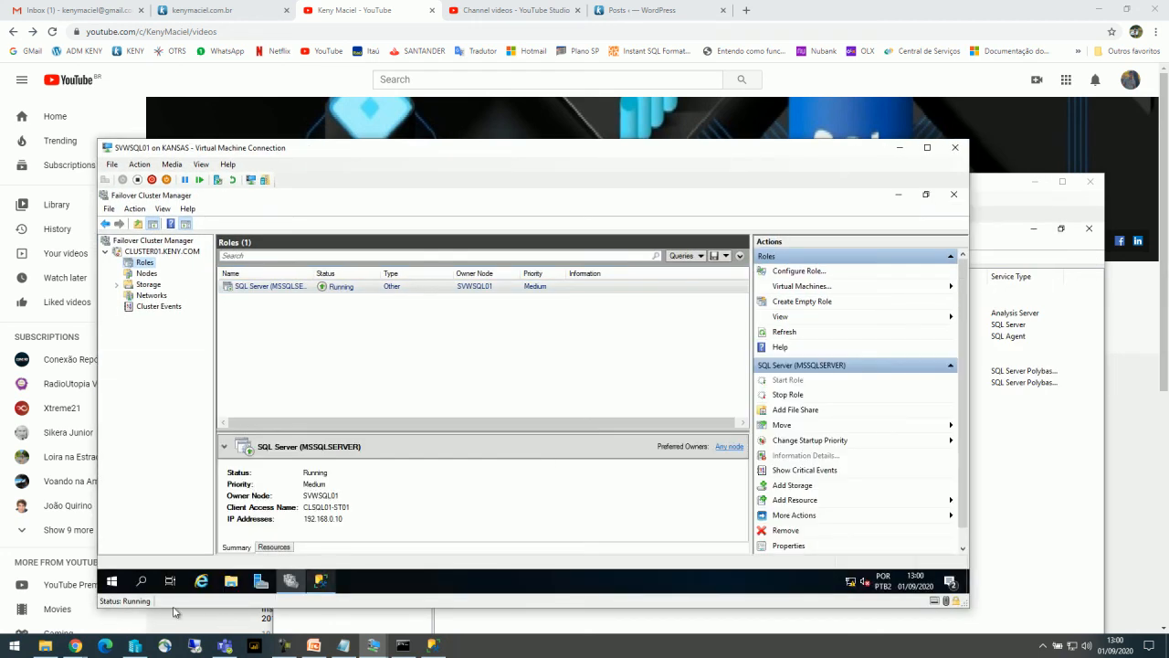
Open SQL Server 2019 Configuration Manager on SVWSQL01 and list the SQL Server Services with their full names readable
{"action": "left_click", "coordinate": [111, 580]}
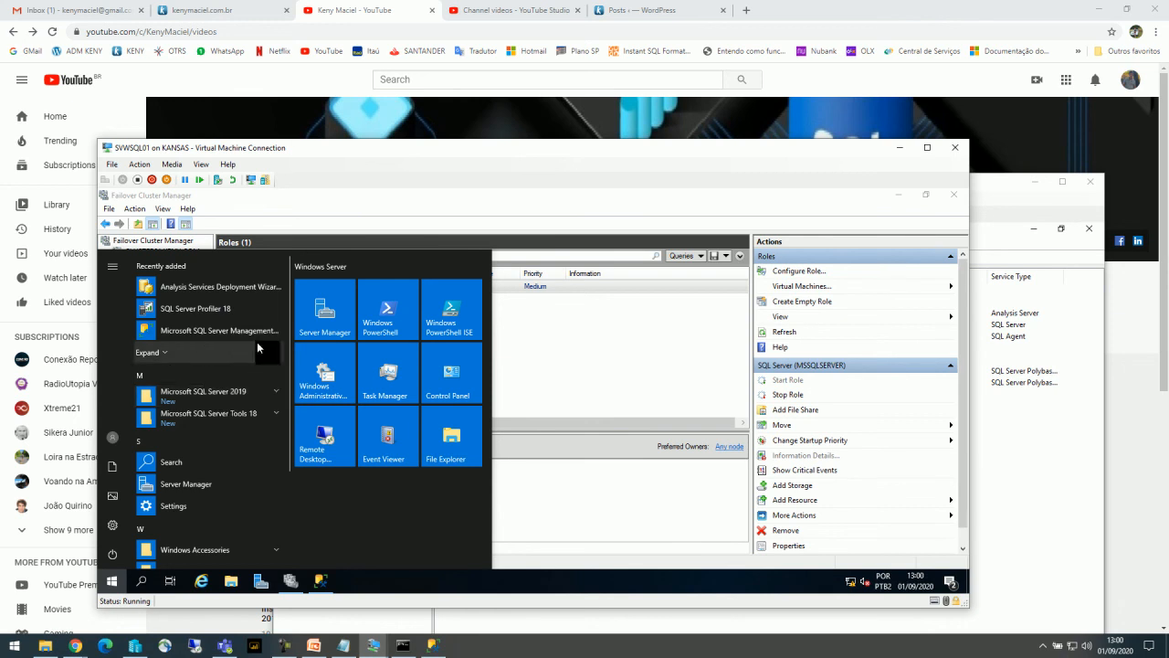
{"action": "left_click", "coordinate": [261, 399]}
{"action": "scroll", "coordinate": [254, 411], "scroll_direction": "down", "scroll_amount": 4}
{"action": "scroll", "coordinate": [235, 421], "scroll_direction": "up", "scroll_amount": 3}
{"action": "left_click", "coordinate": [183, 373]}
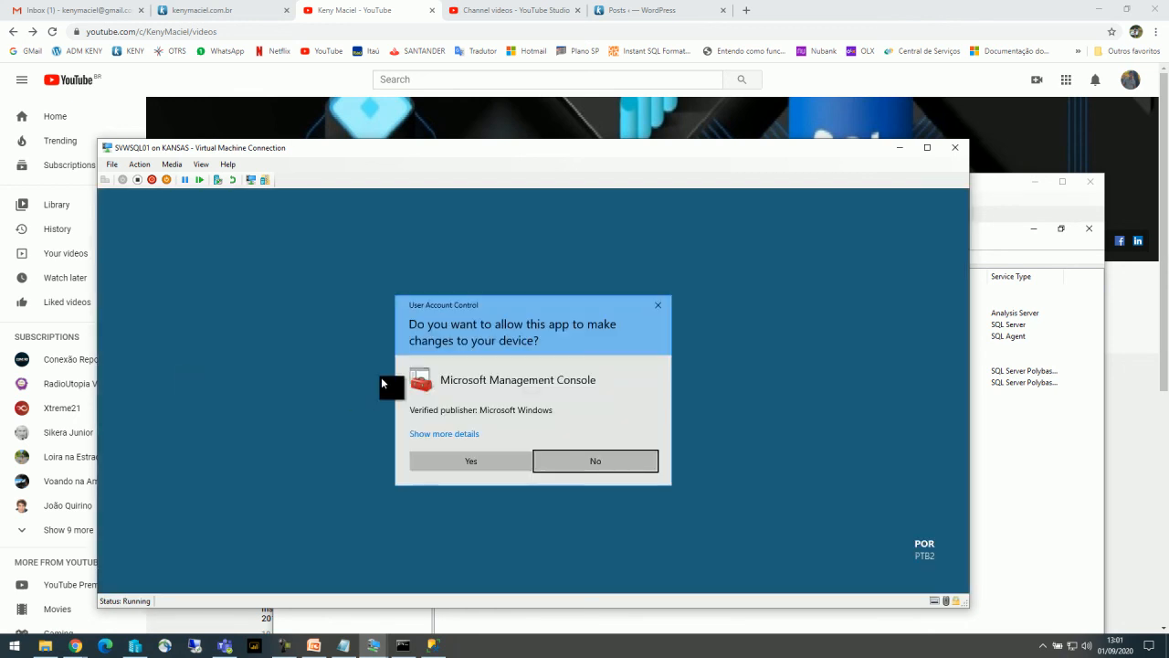
{"action": "left_click", "coordinate": [496, 465]}
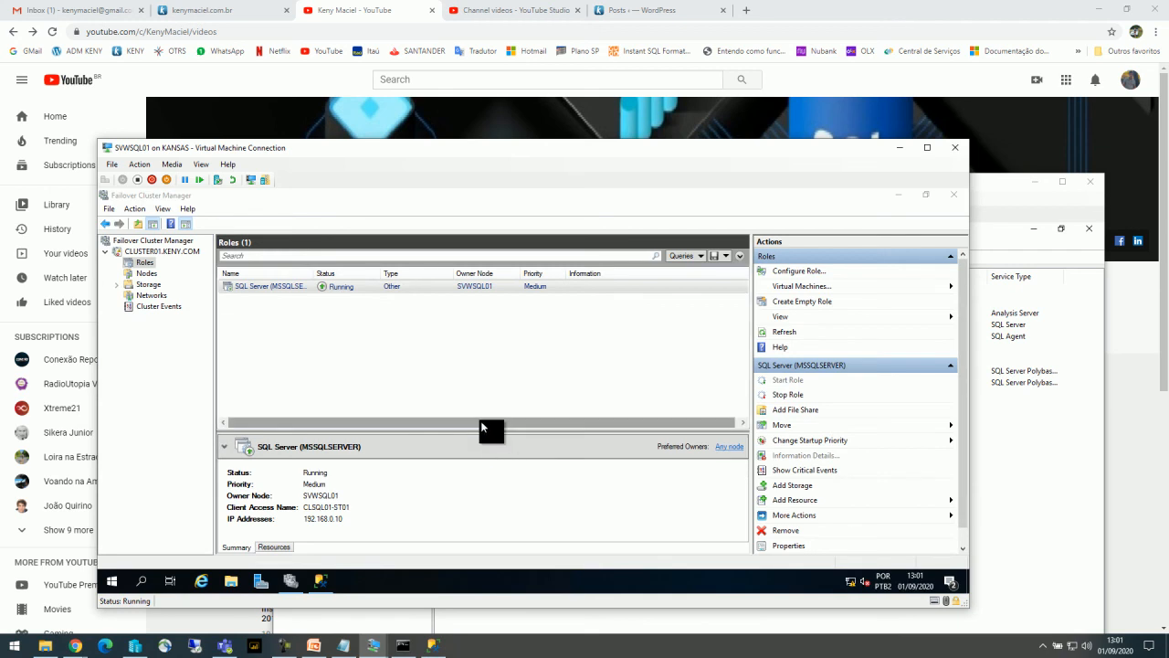
{"action": "left_click", "coordinate": [164, 252]}
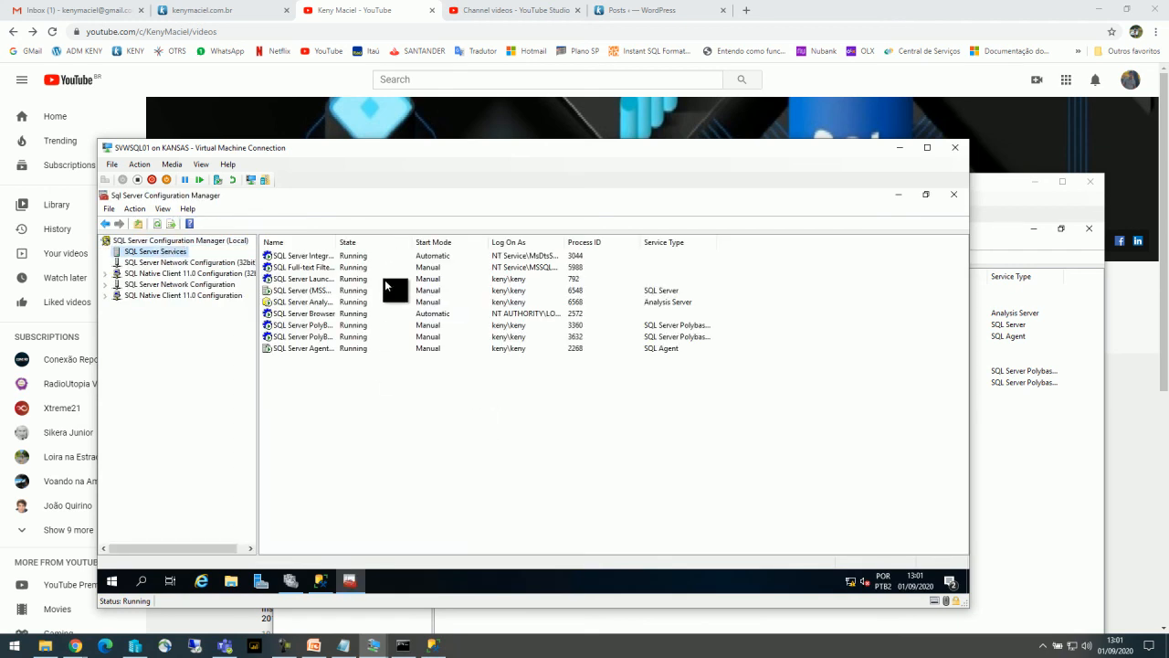
{"action": "left_click_drag", "start_coordinate": [338, 241], "coordinate": [477, 235]}
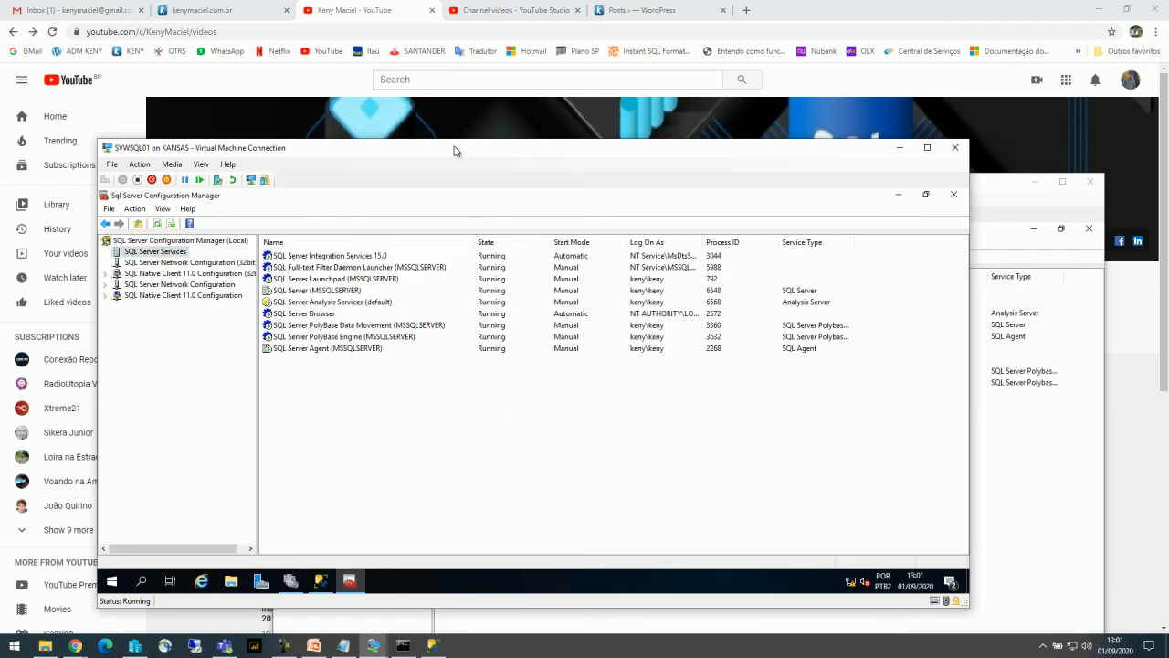
Arrange the SVWSQL01 and SVWSQL02 connection windows so both service lists can be compared
{"action": "left_click_drag", "start_coordinate": [456, 149], "coordinate": [378, 69]}
{"action": "left_click", "coordinate": [921, 188]}
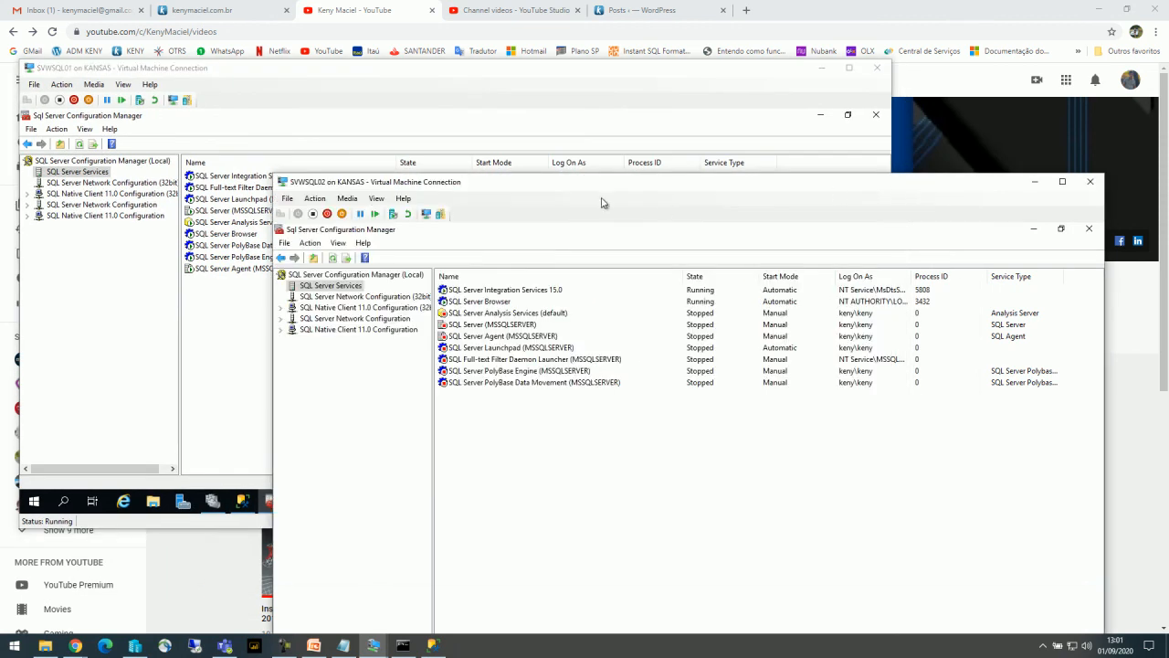
{"action": "left_click_drag", "start_coordinate": [575, 189], "coordinate": [604, 168]}
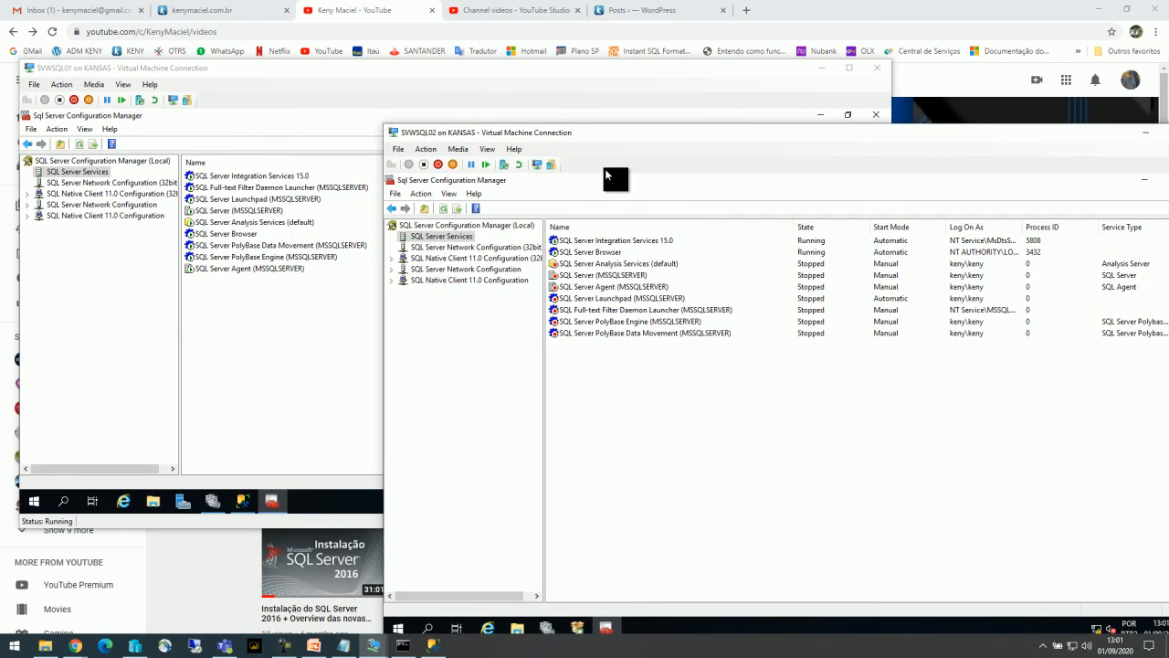
Switch to Failover Cluster Manager on SVWSQL01 and check the status and owner node of the SQL Server role
{"action": "left_click", "coordinate": [212, 501]}
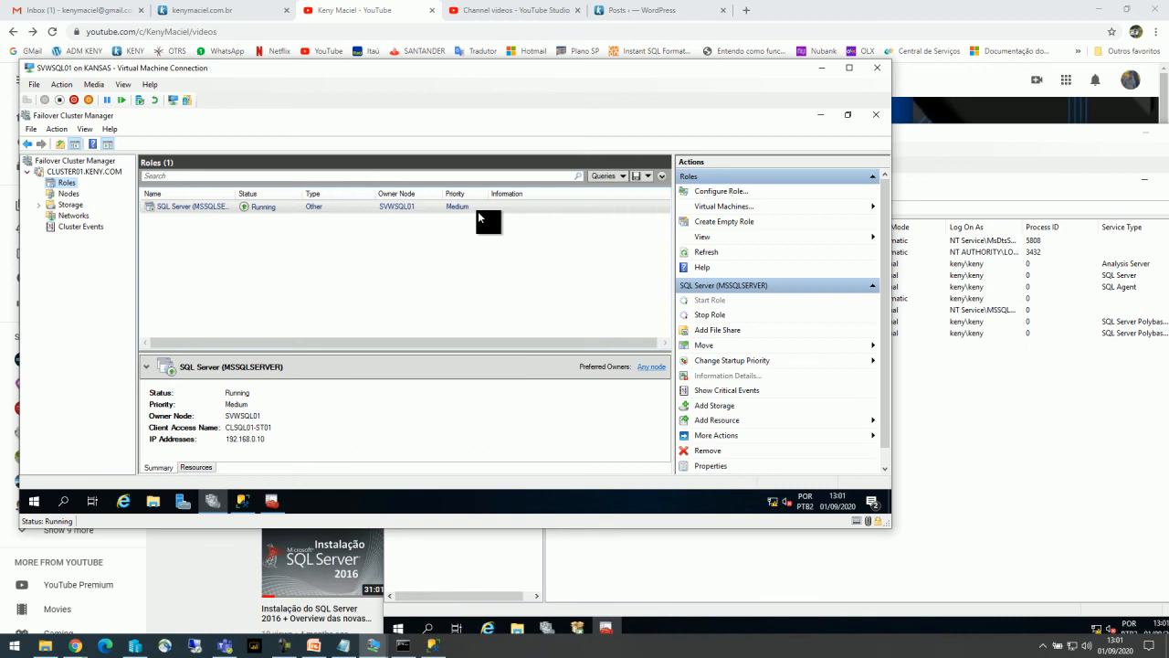
{"action": "left_click", "coordinate": [971, 136]}
{"action": "left_click", "coordinate": [249, 281]}
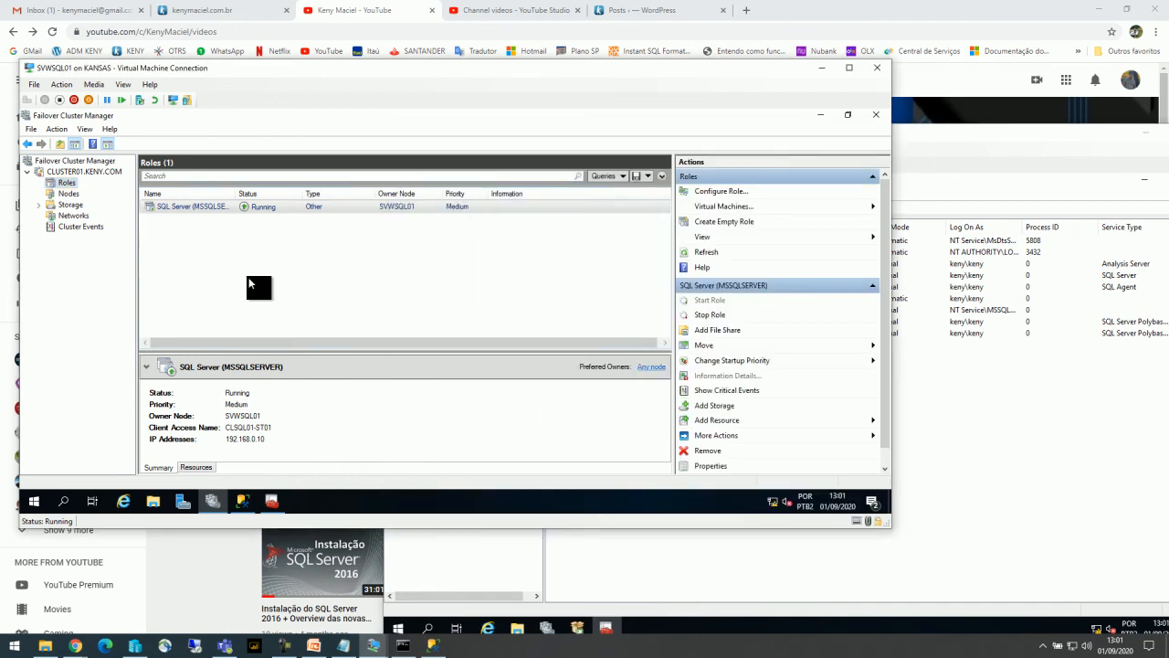
{"action": "left_click", "coordinate": [243, 501]}
{"action": "left_click", "coordinate": [307, 329]}
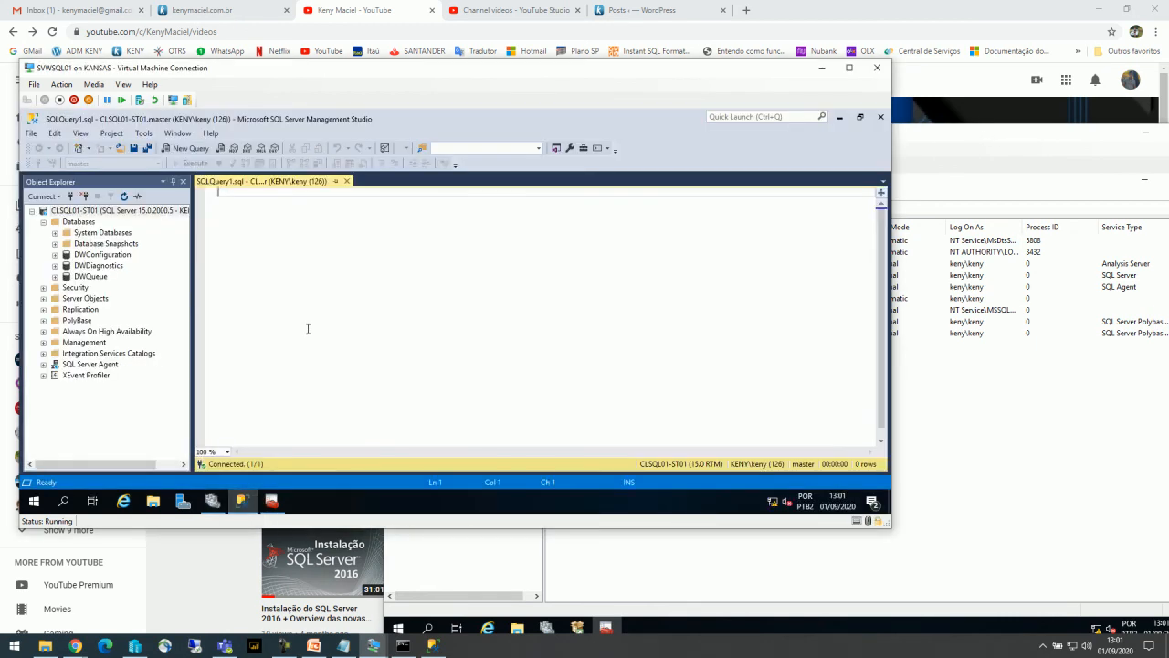
{"action": "type", "text": "select @@serve"}
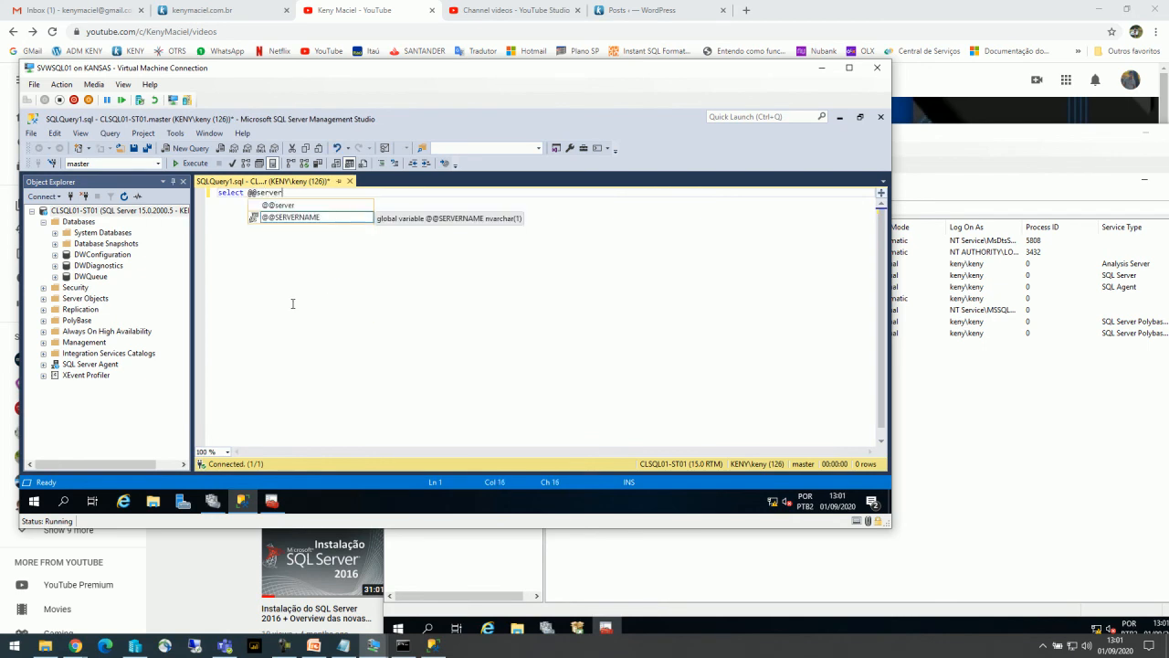
{"action": "type", "text": "r"}
{"action": "key", "text": "Tab"}
{"action": "key", "text": "F5"}
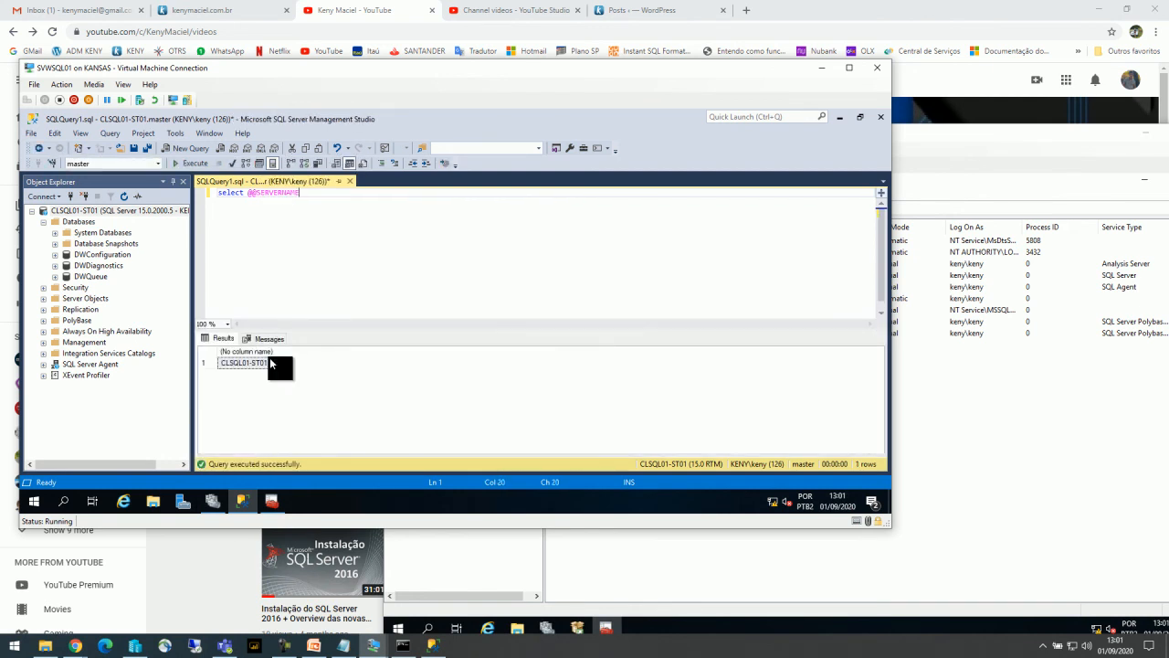
Switch SVWSQL01 and SVWSQL02 to Failover Cluster Manager and arrange both connection windows to compare the SQL Server role and the clustered disks
{"action": "left_click", "coordinate": [259, 362]}
{"action": "left_click", "coordinate": [216, 501]}
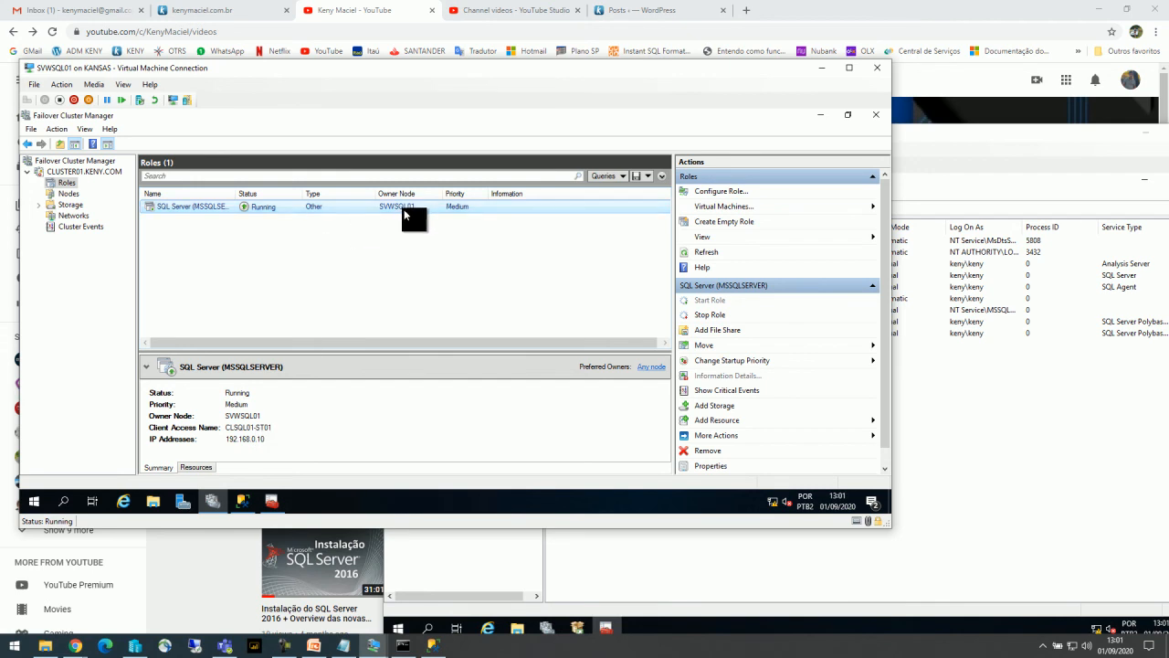
{"action": "left_click_drag", "start_coordinate": [426, 69], "coordinate": [393, 93]}
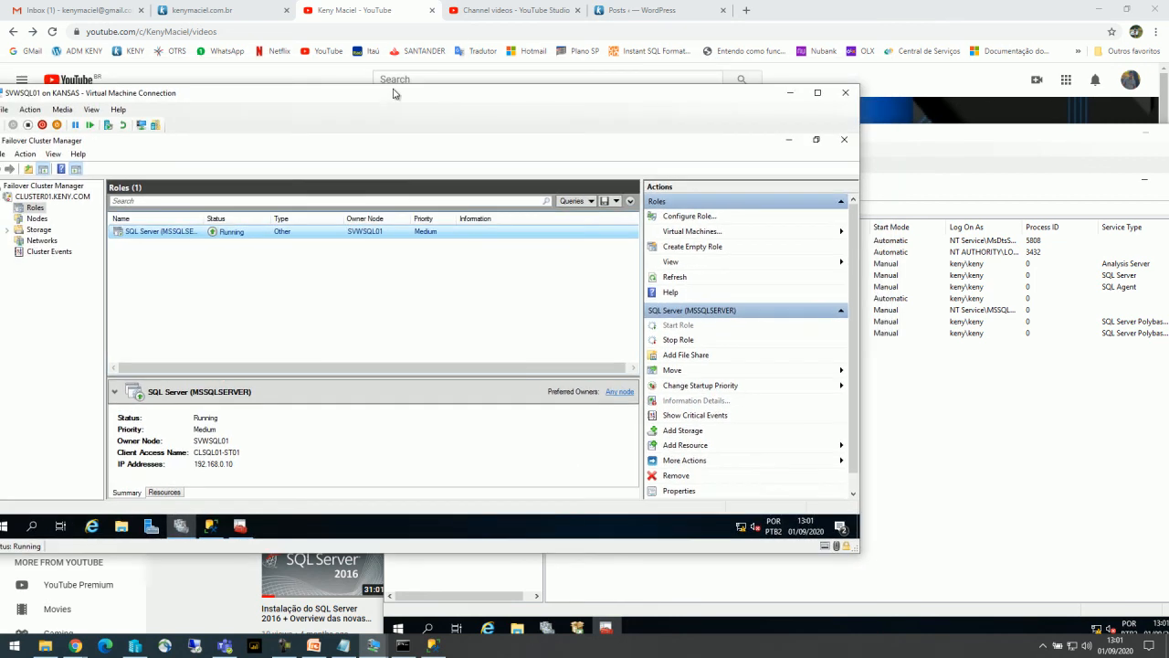
{"action": "left_click", "coordinate": [895, 137]}
{"action": "left_click_drag", "start_coordinate": [857, 142], "coordinate": [851, 98]}
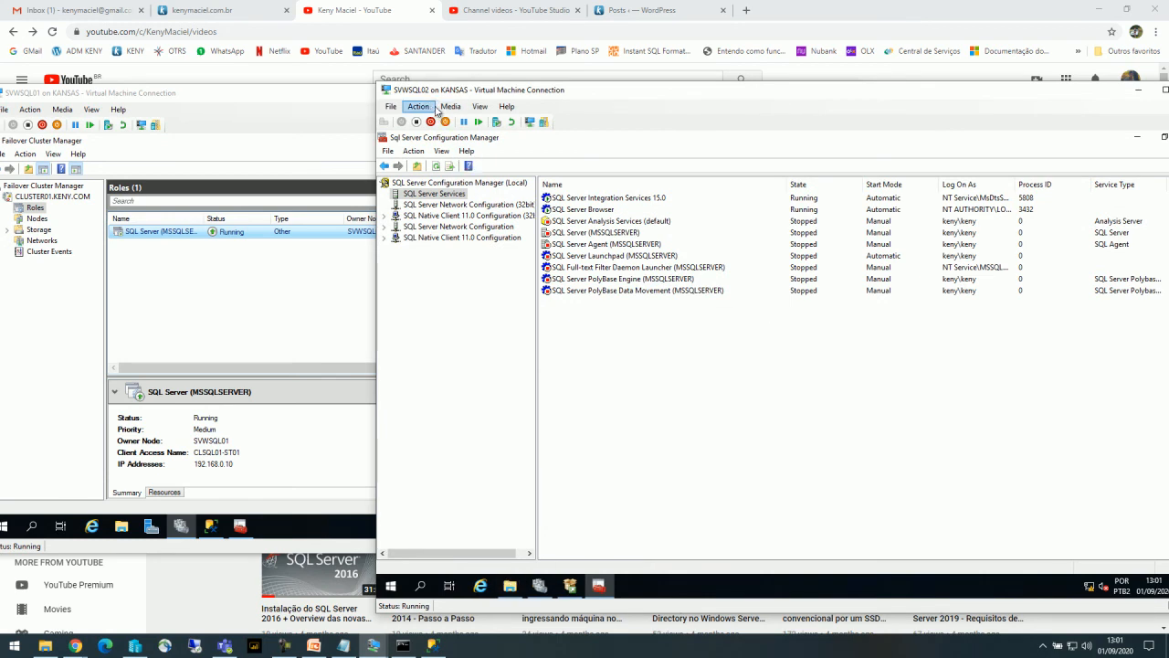
{"action": "left_click", "coordinate": [546, 587]}
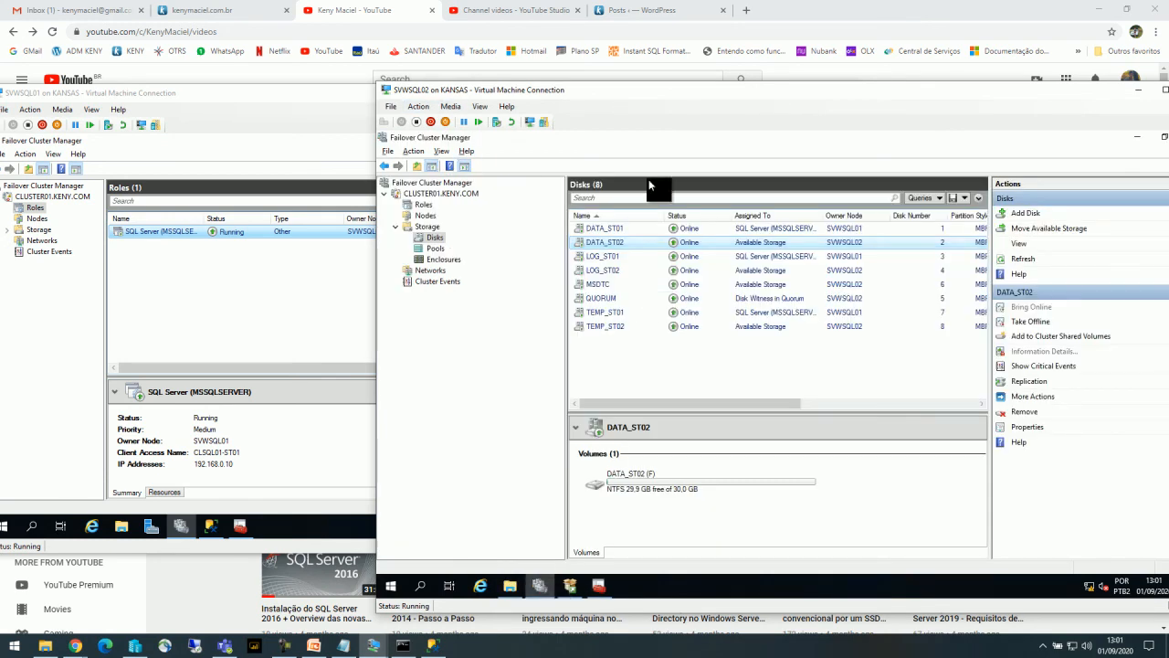
{"action": "left_click", "coordinate": [256, 107]}
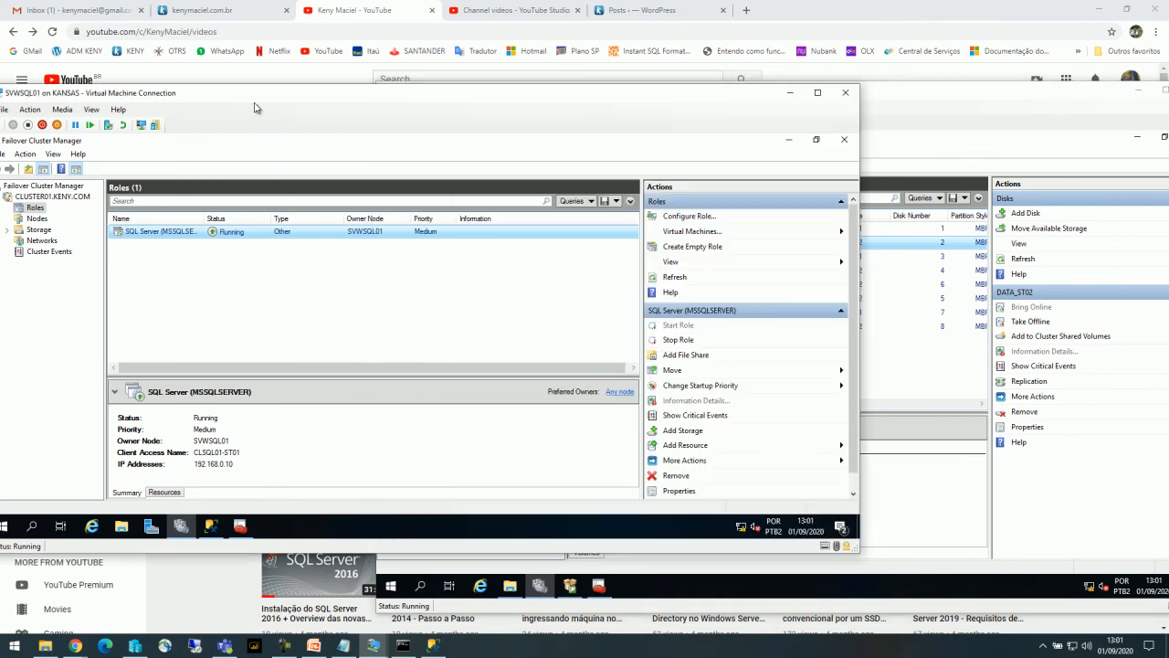
{"action": "left_click_drag", "start_coordinate": [244, 101], "coordinate": [262, 105]}
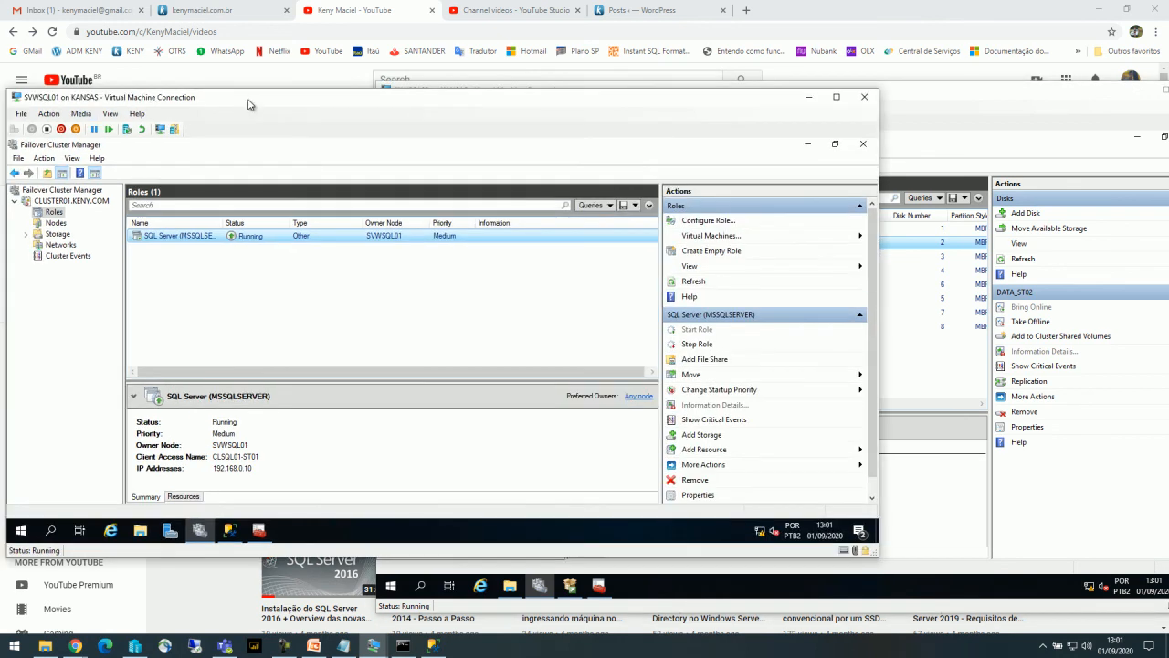
Open File Explorer on SVWSQL01 and view the drives under This PC
{"action": "left_click", "coordinate": [890, 159]}
{"action": "left_click", "coordinate": [299, 257]}
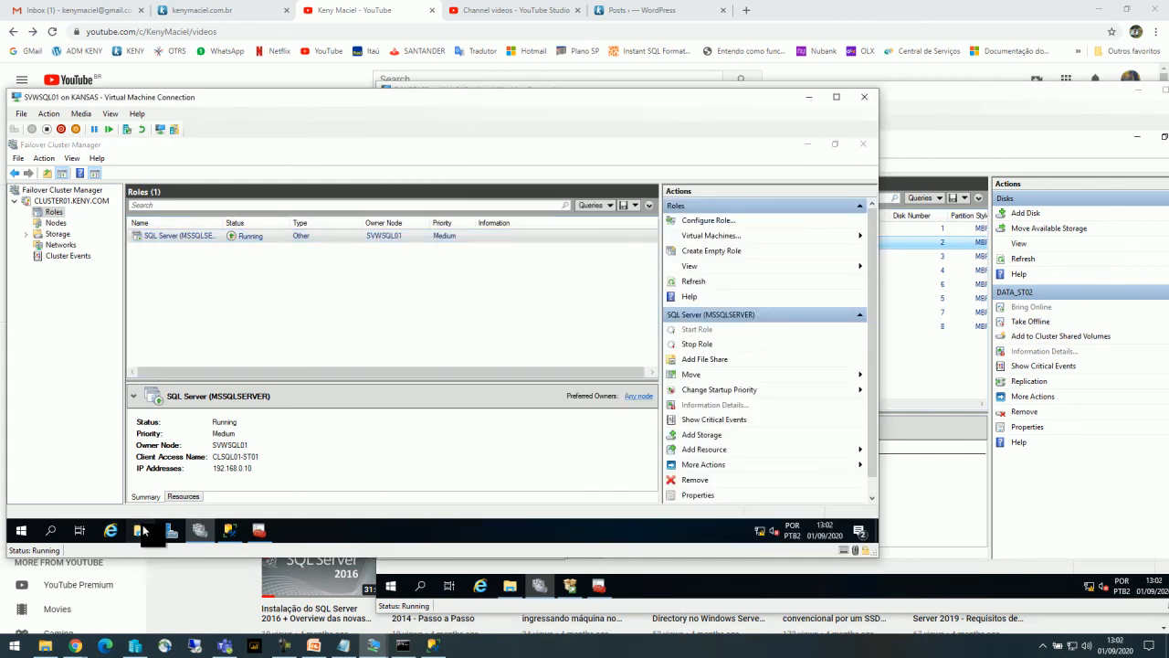
{"action": "left_click", "coordinate": [140, 530]}
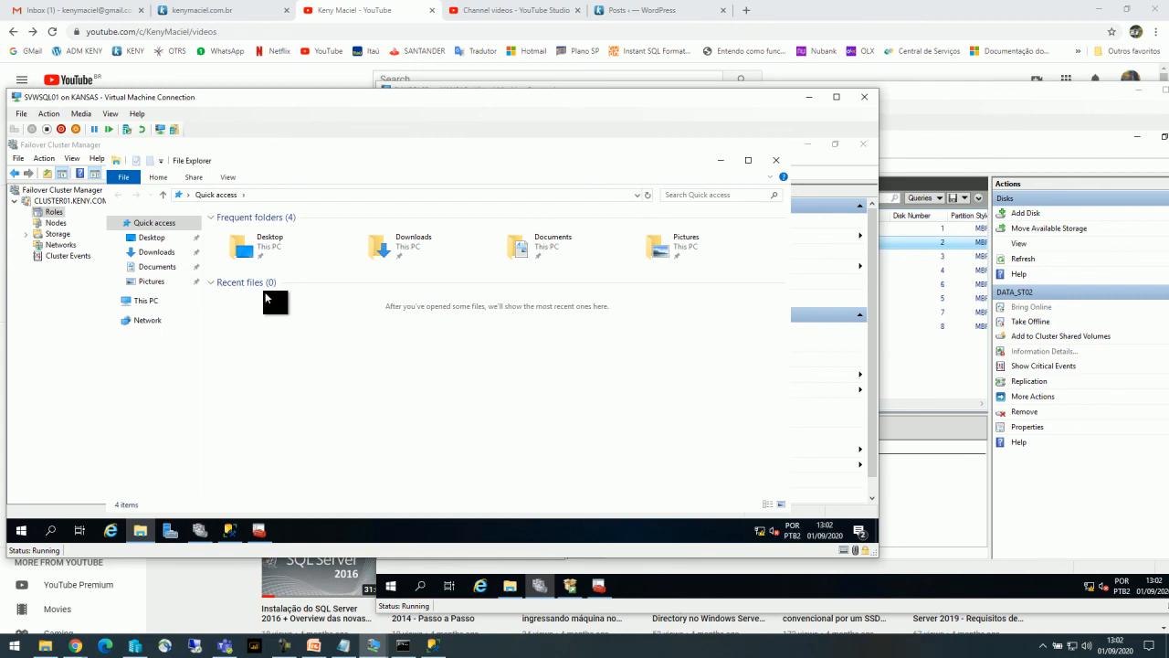
{"action": "left_click", "coordinate": [149, 301]}
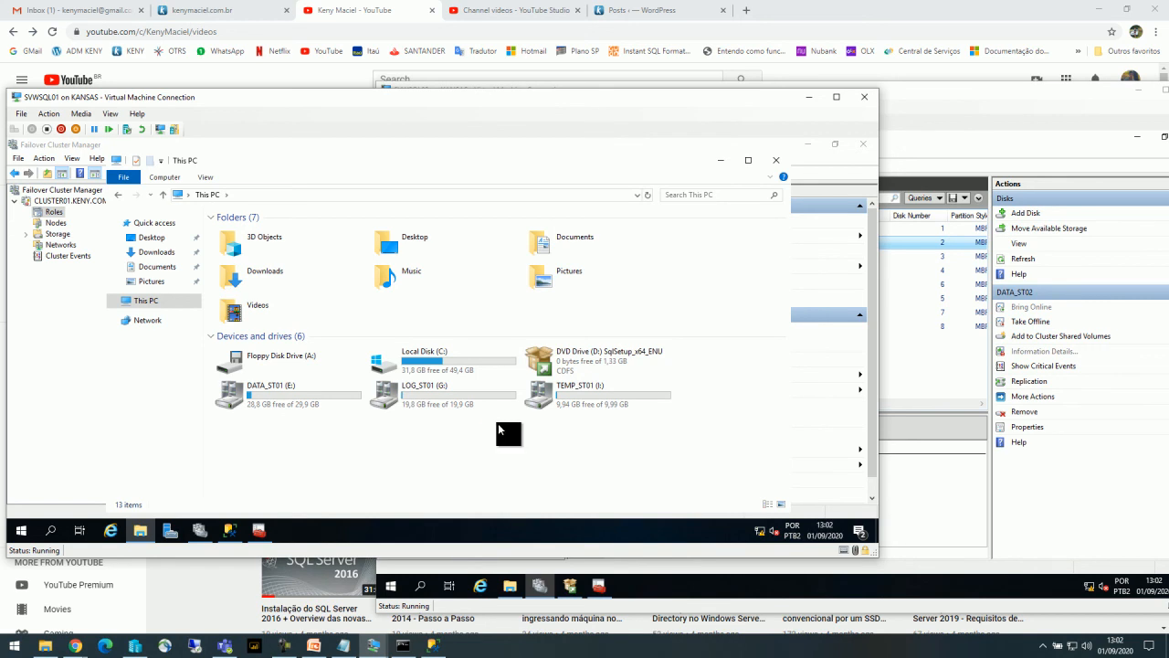
Check on SVWSQL02 the owner nodes of the clustered disks DATA_ST01, LOG_ST01 and TEMP_ST01, with the SVWSQL01 window moved clear
{"action": "left_click_drag", "start_coordinate": [630, 105], "coordinate": [678, 28]}
{"action": "left_click", "coordinate": [963, 103]}
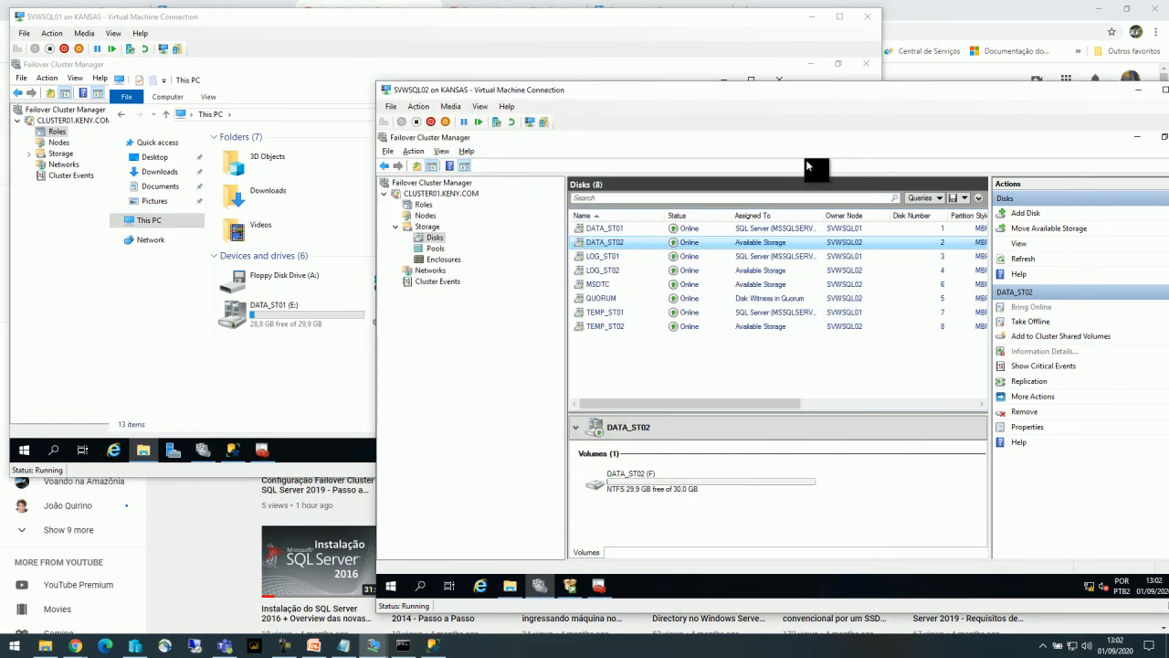
{"action": "left_click", "coordinate": [864, 228]}
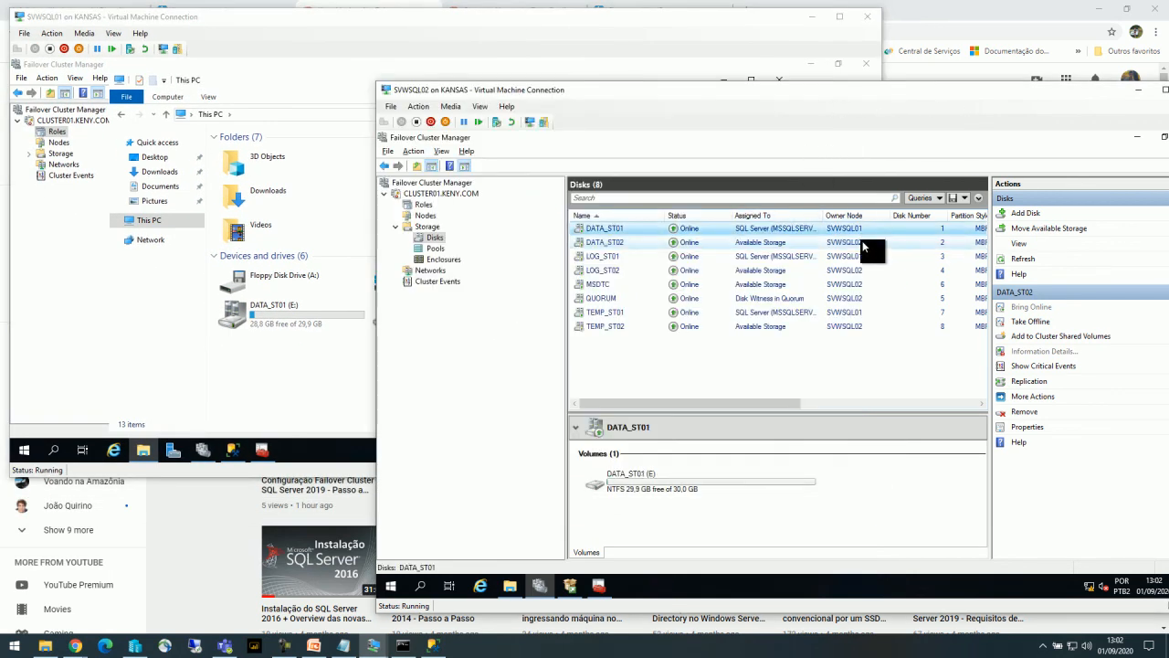
{"action": "left_click", "coordinate": [861, 257]}
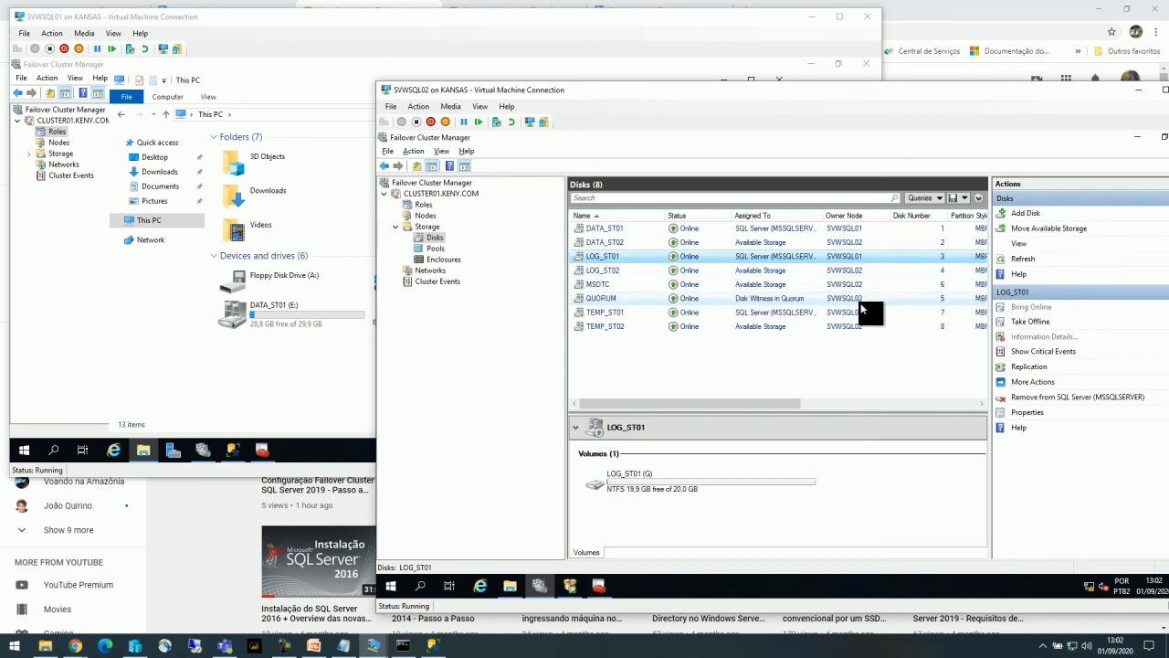
{"action": "left_click", "coordinate": [859, 312]}
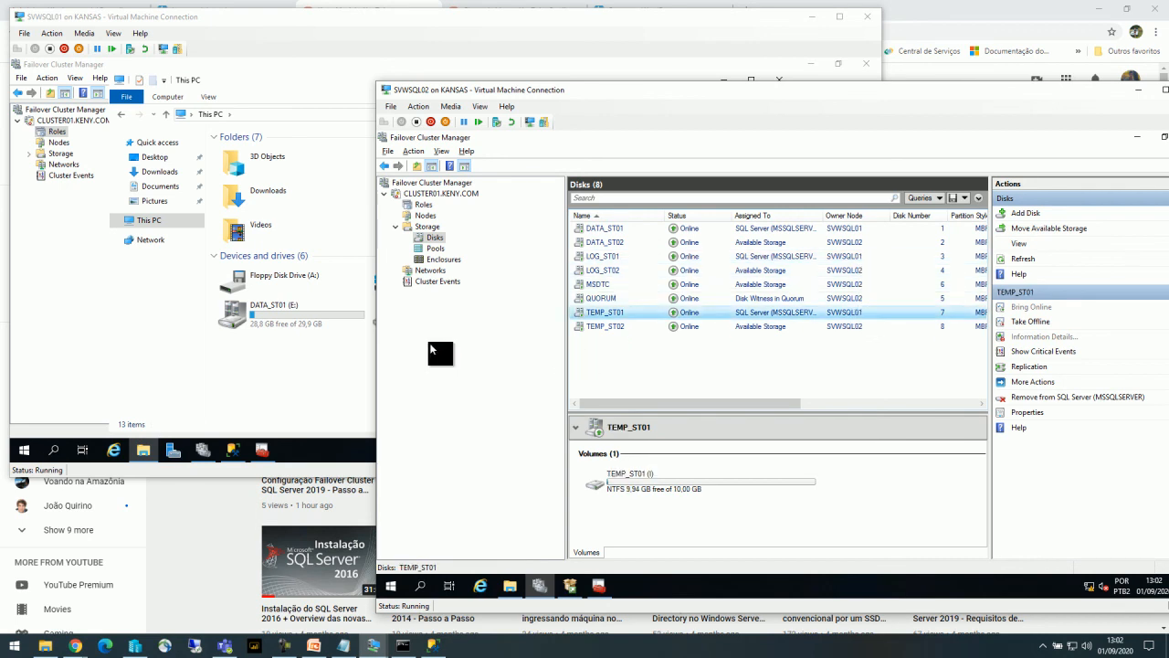
Move the SQL Server (MSSQLSERVER) role from SVWSQL01 to the best possible node in Failover Cluster Manager
{"action": "left_click", "coordinate": [209, 447]}
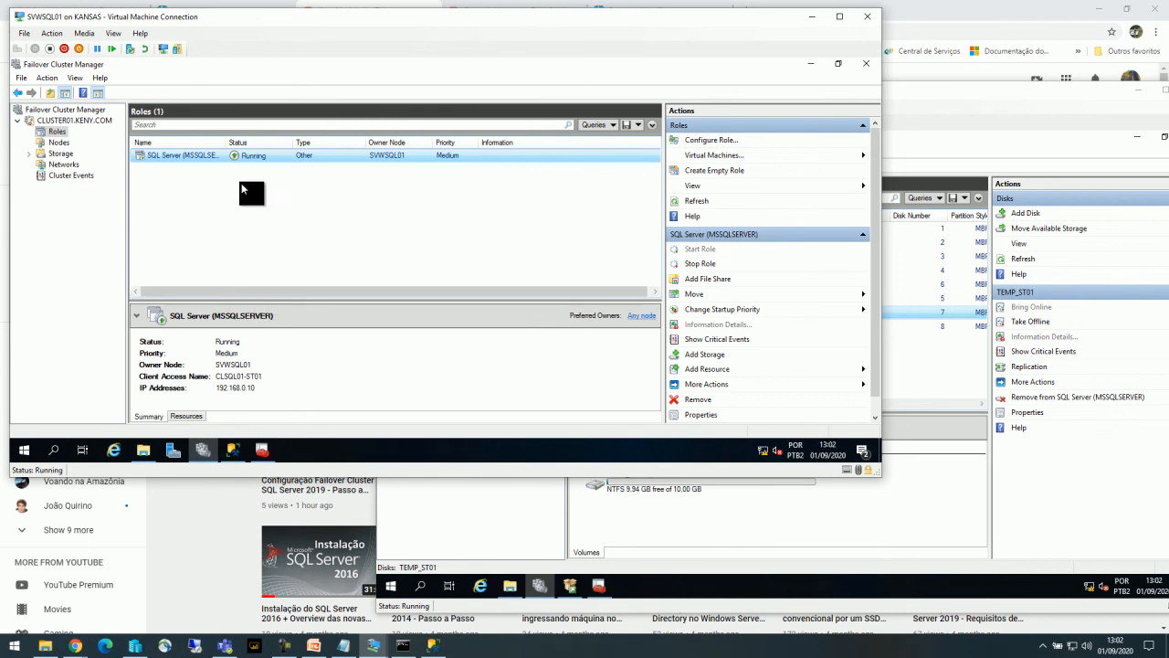
{"action": "right_click", "coordinate": [246, 156]}
{"action": "mouse_move", "coordinate": [282, 210]}
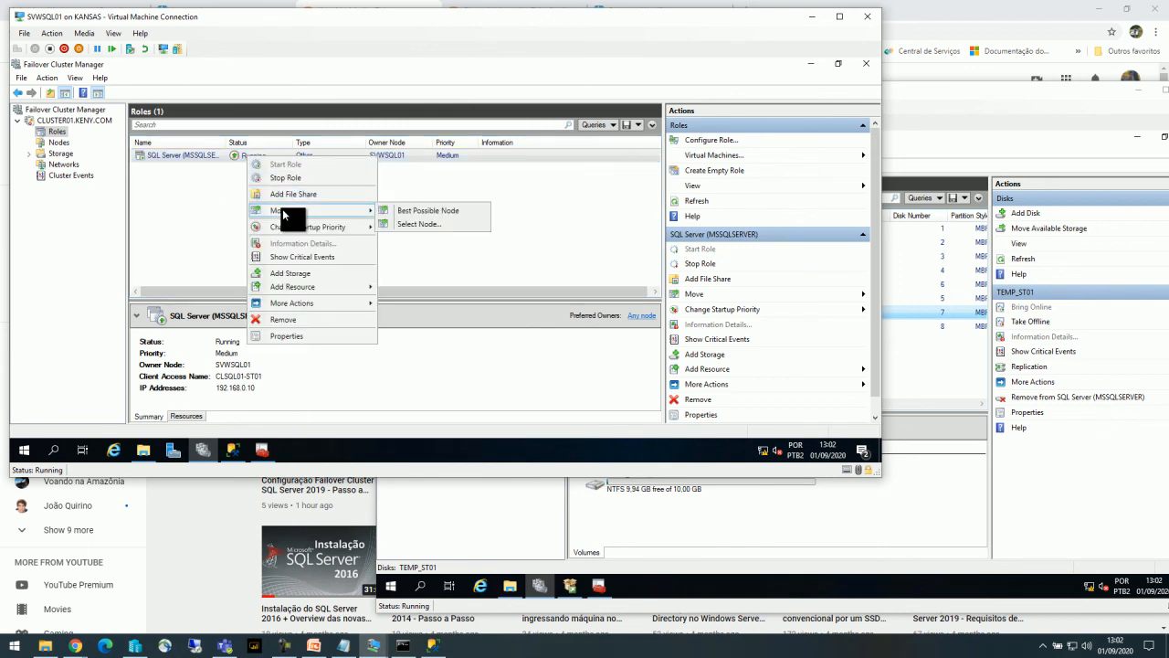
{"action": "left_click", "coordinate": [430, 209]}
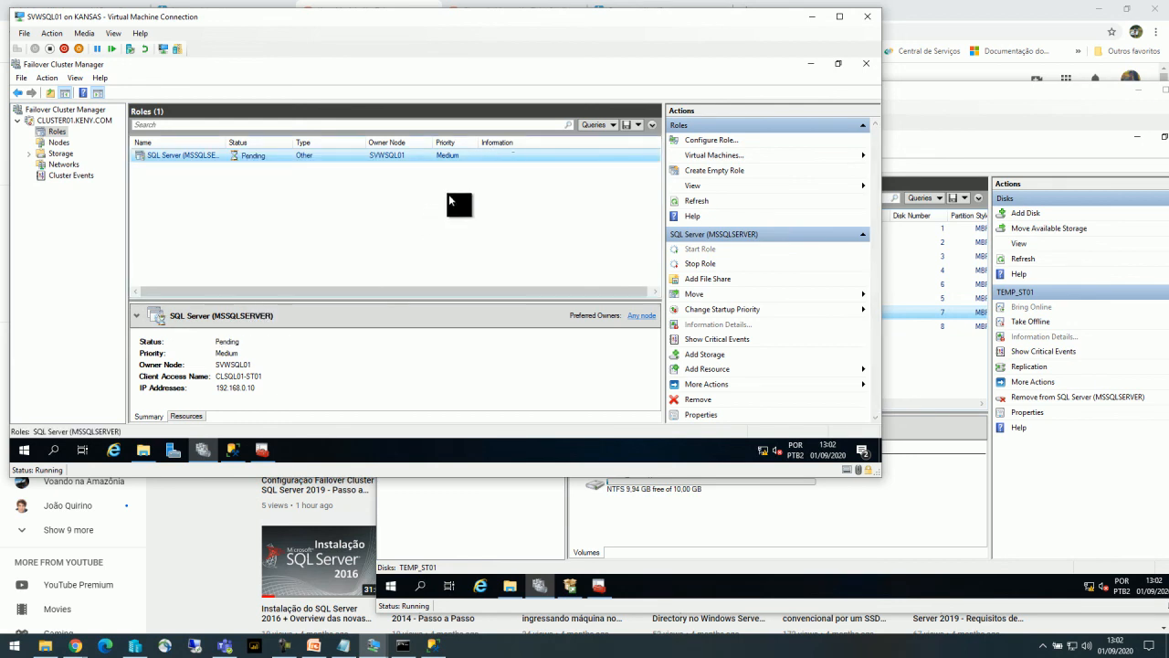
Compare the disk owner nodes on SVWSQL02 with the drives in SVWSQL01's File Explorer during the failover
{"action": "left_click", "coordinate": [957, 150]}
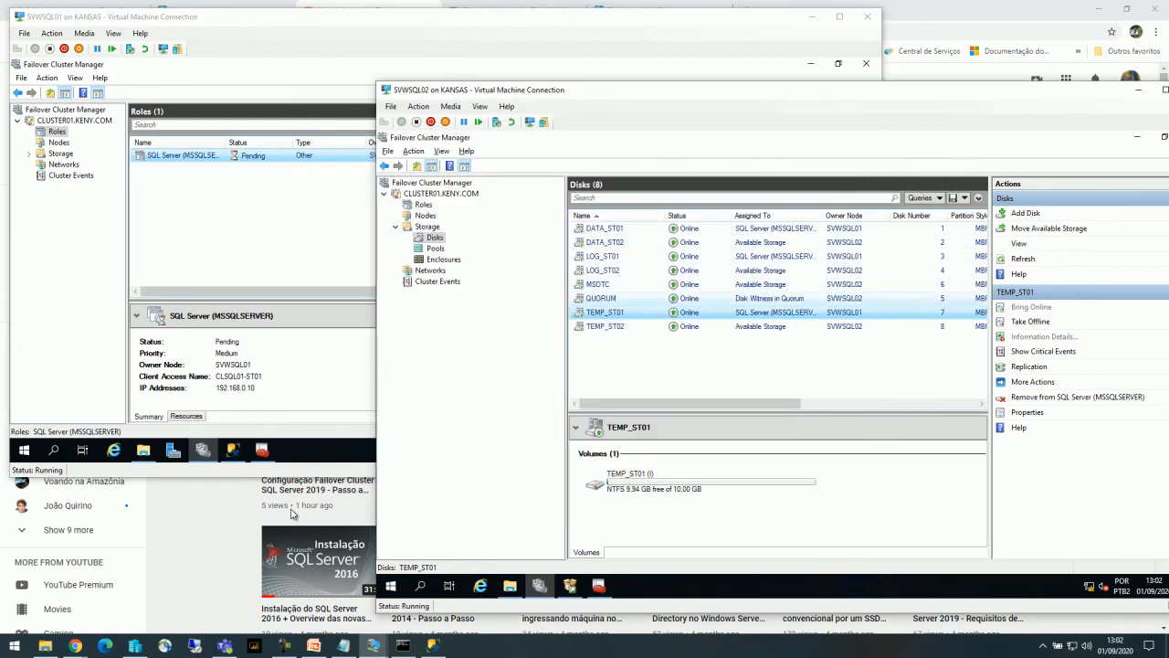
{"action": "left_click", "coordinate": [143, 449]}
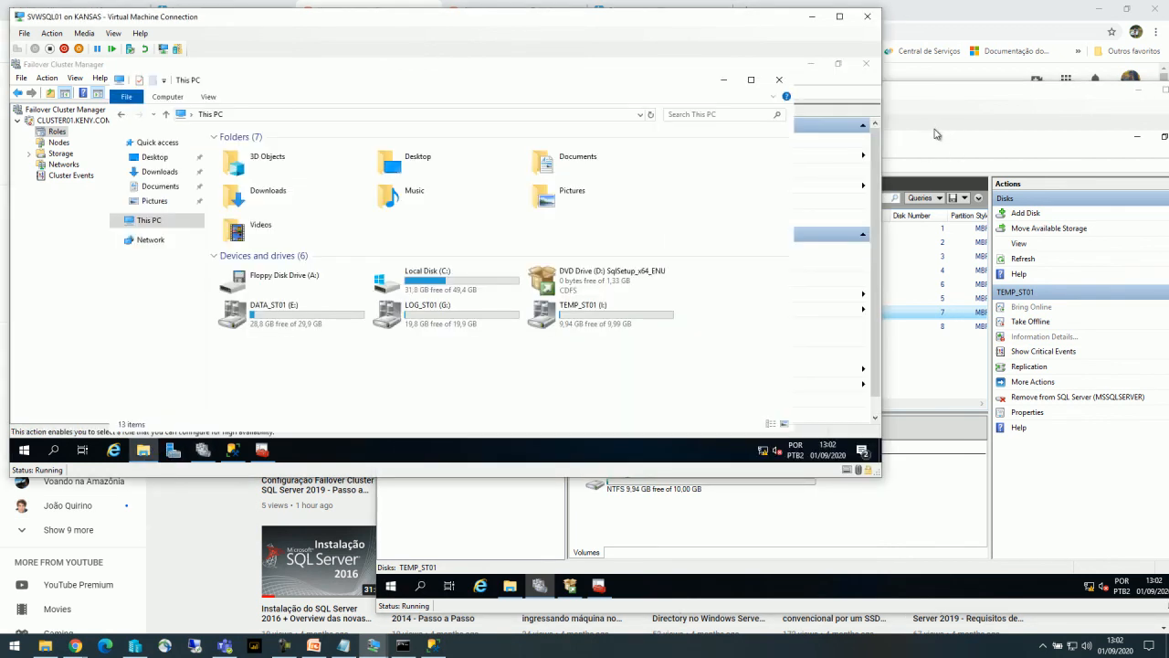
{"action": "left_click", "coordinate": [931, 116]}
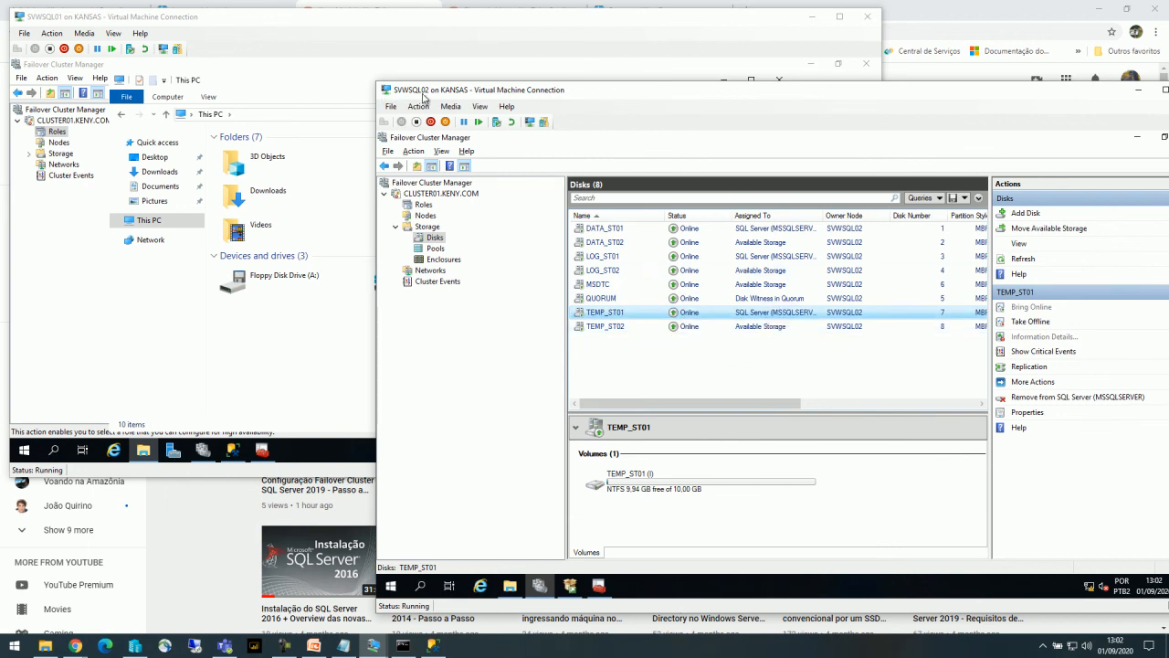
{"action": "left_click", "coordinate": [265, 336]}
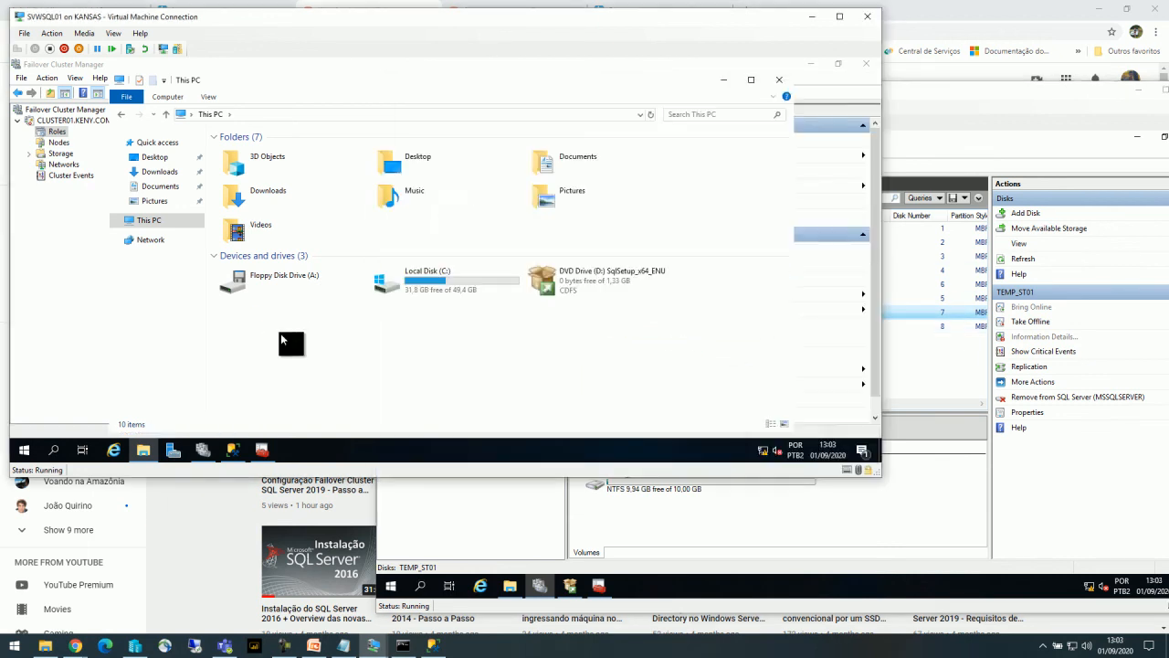
Check the role's status and owner on SVWSQL01, and refresh the CLSQL01-ST01 server tree in Management Studio
{"action": "left_click", "coordinate": [203, 450]}
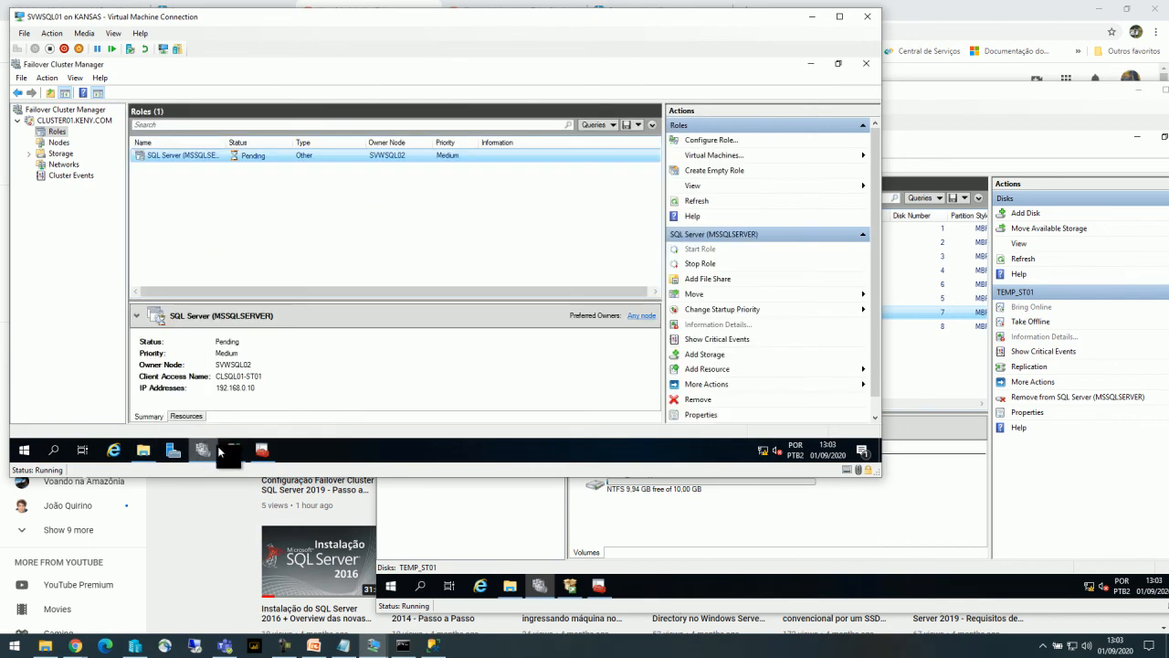
{"action": "left_click", "coordinate": [233, 449]}
{"action": "left_click", "coordinate": [77, 160]}
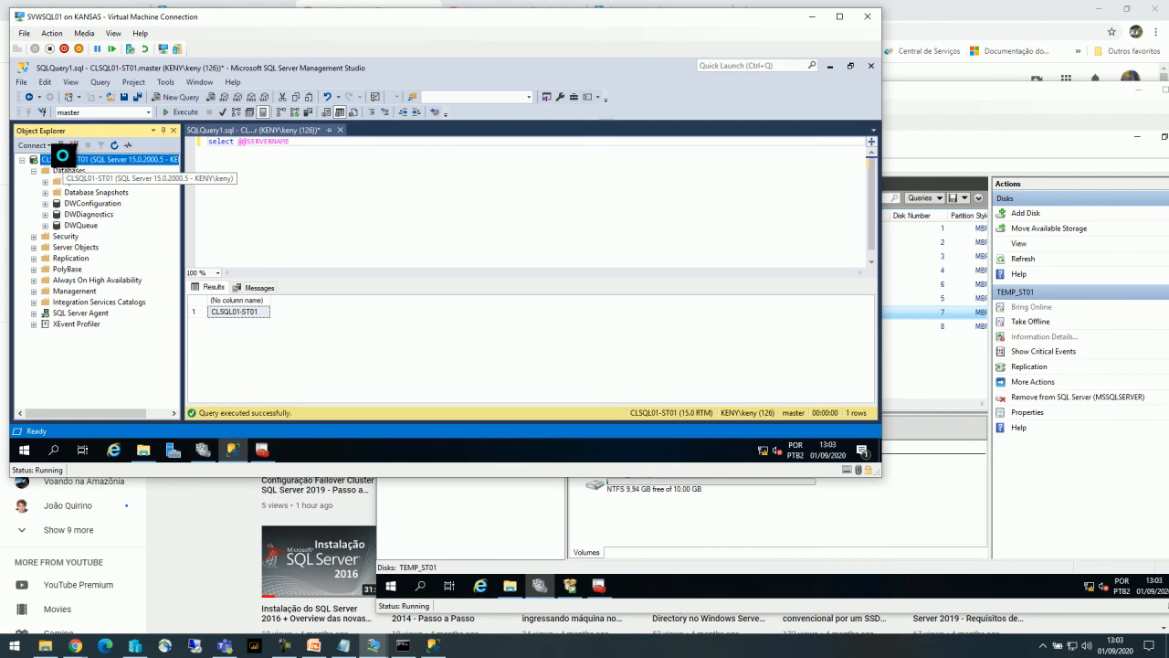
{"action": "left_click", "coordinate": [373, 178]}
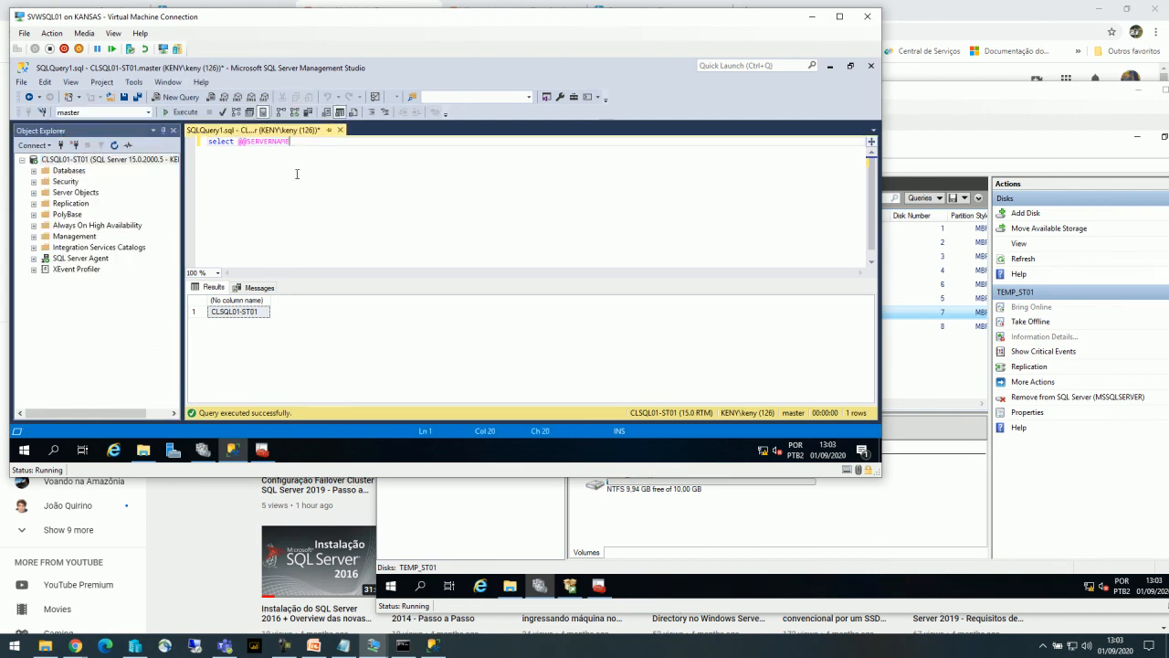
Place SVWSQL01's This PC window so its drives can be viewed beside the clustered disk list on SVWSQL02
{"action": "left_click", "coordinate": [1095, 227]}
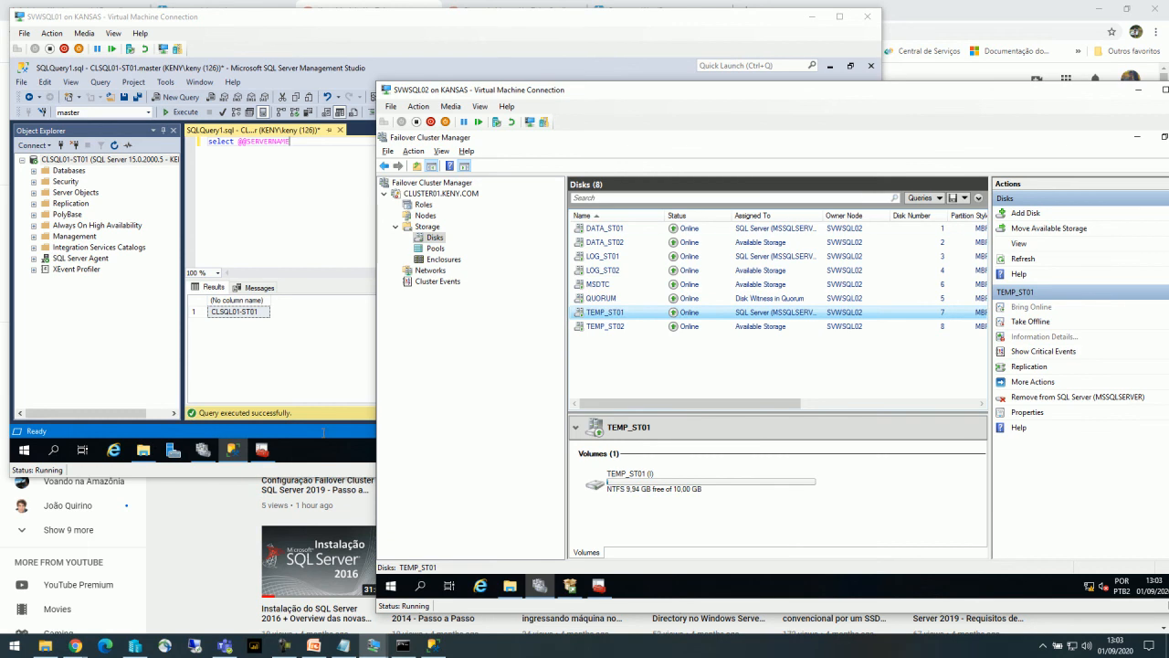
{"action": "left_click", "coordinate": [143, 450]}
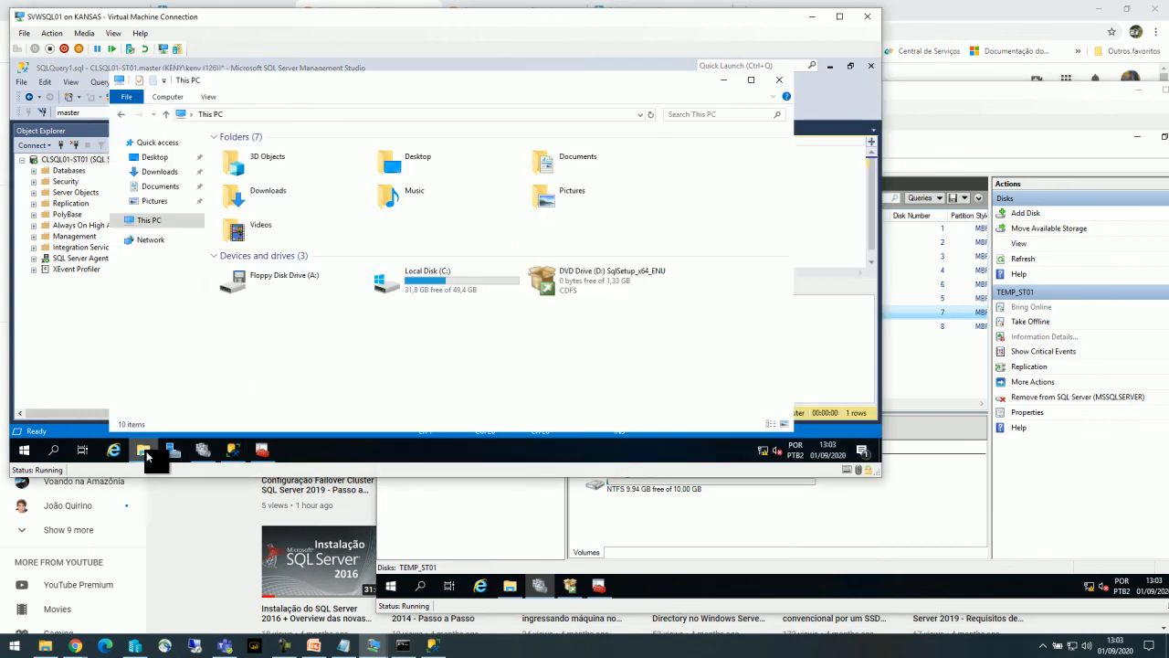
{"action": "left_click_drag", "start_coordinate": [389, 86], "coordinate": [295, 99]}
{"action": "left_click", "coordinate": [988, 105]}
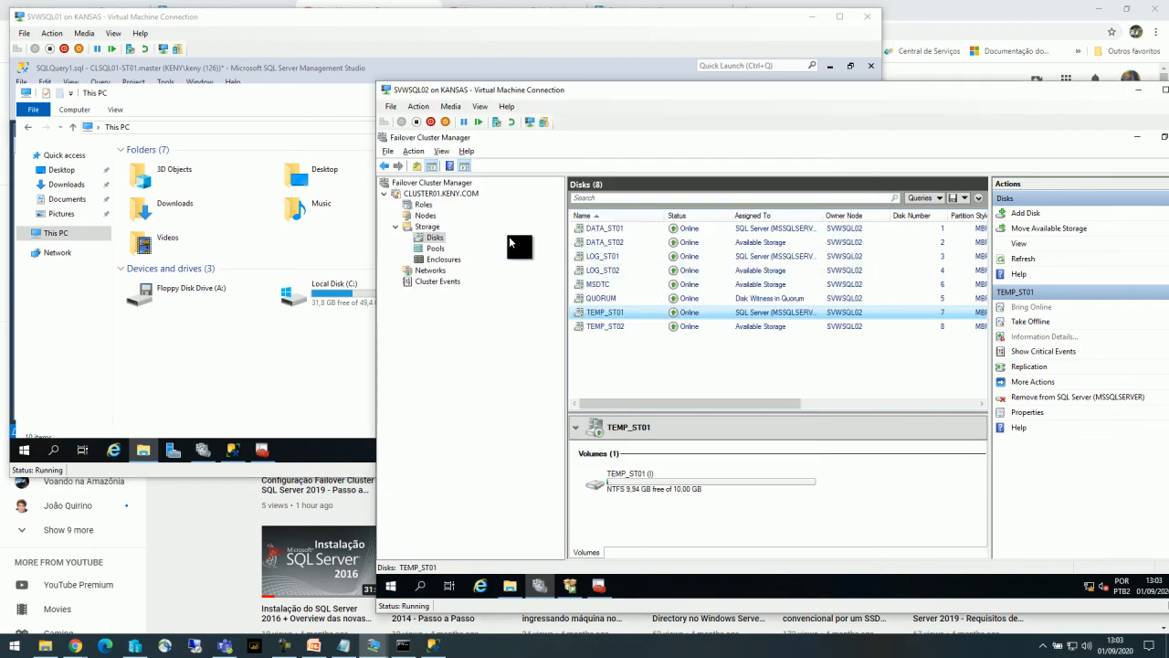
Move the SQL Server (MSSQLSERVER) role back from SVWSQL02 by selecting SVWSQL01 as the destination node
{"action": "left_click", "coordinate": [423, 205]}
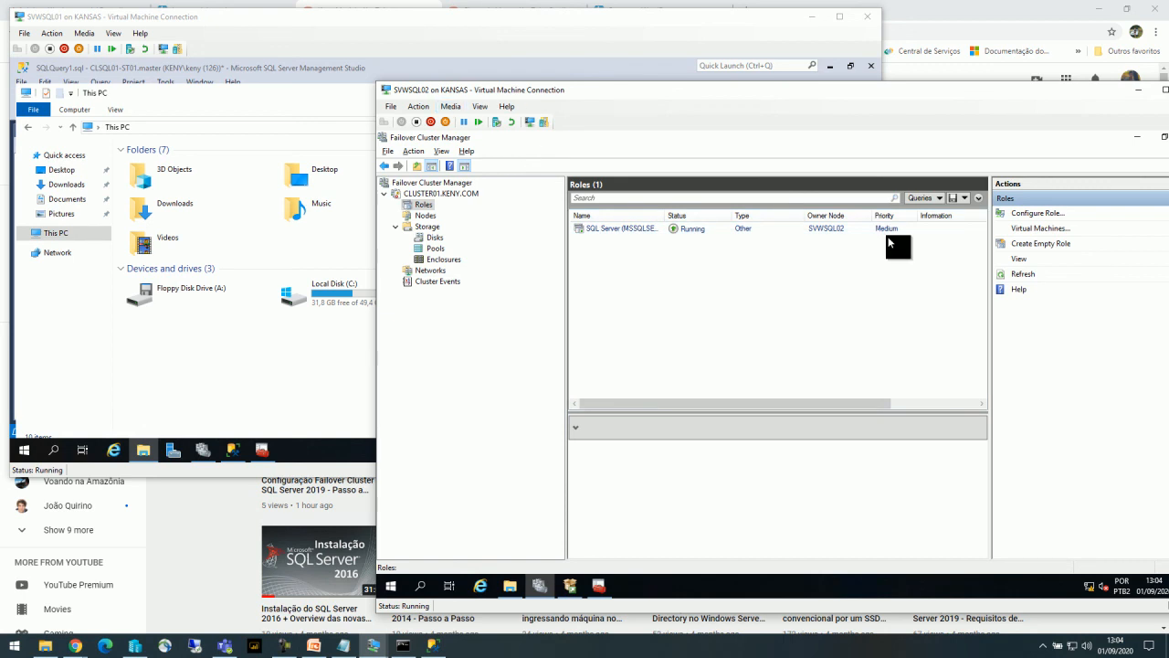
{"action": "right_click", "coordinate": [817, 227]}
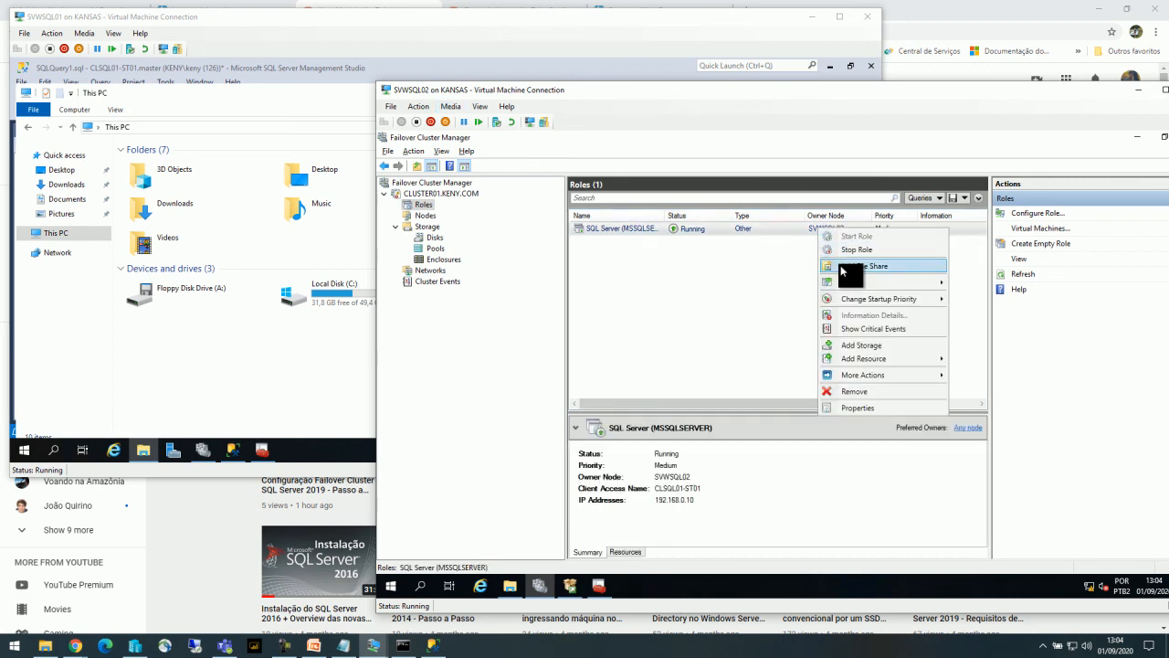
{"action": "mouse_move", "coordinate": [840, 286]}
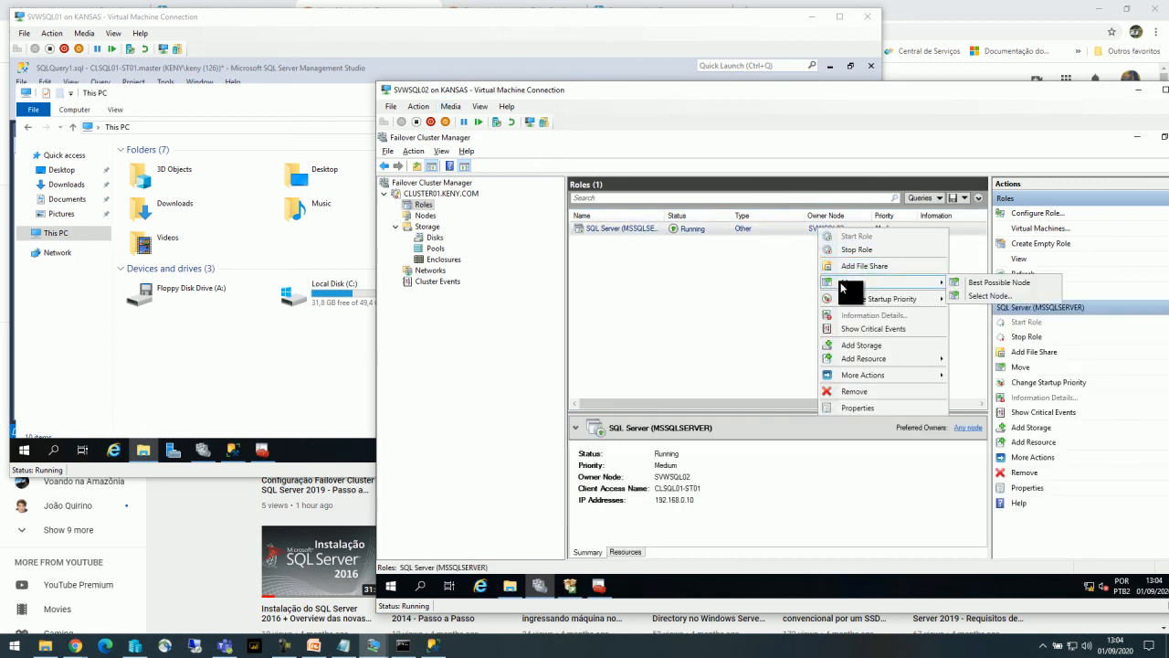
{"action": "left_click", "coordinate": [996, 296]}
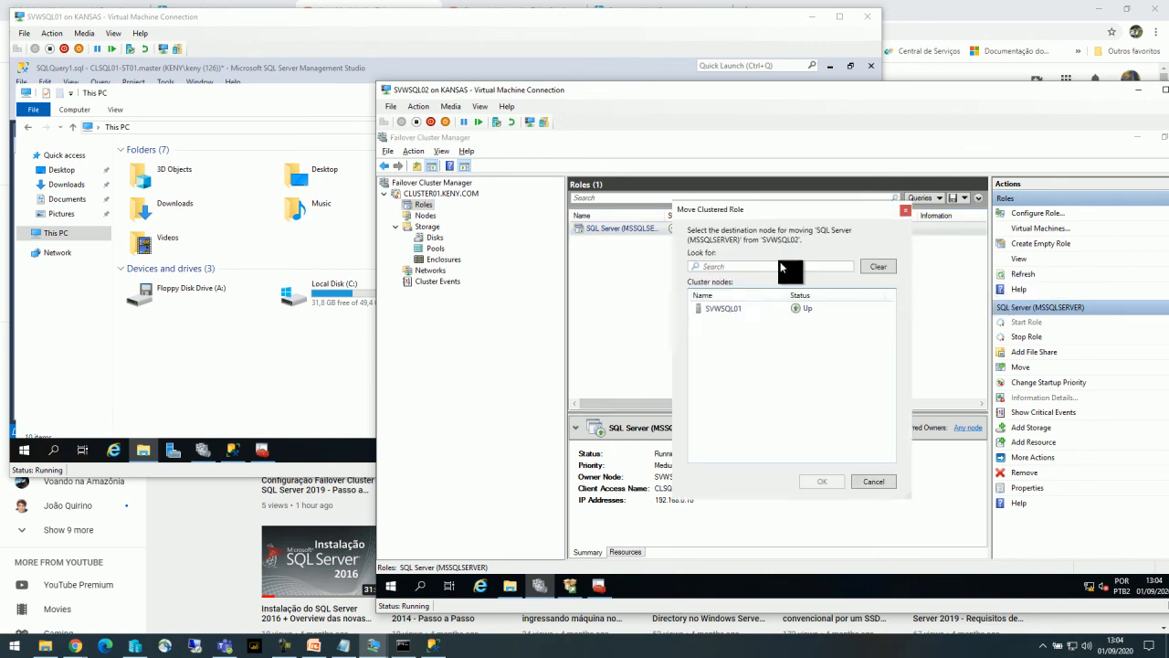
{"action": "left_click", "coordinate": [728, 308]}
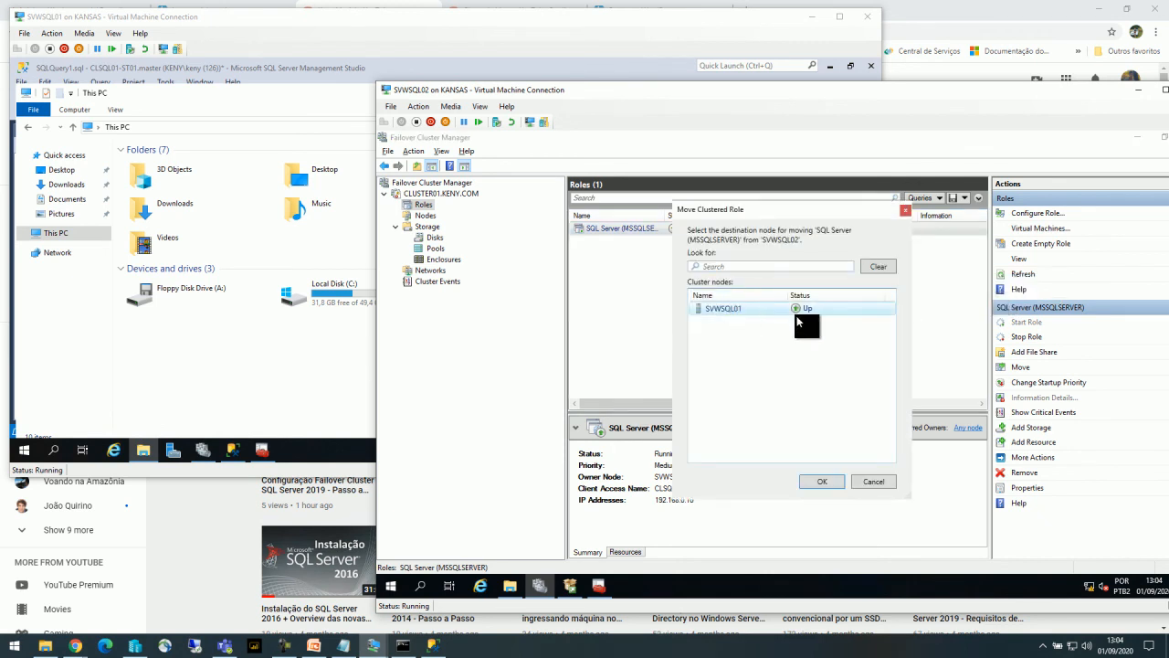
{"action": "left_click", "coordinate": [821, 482]}
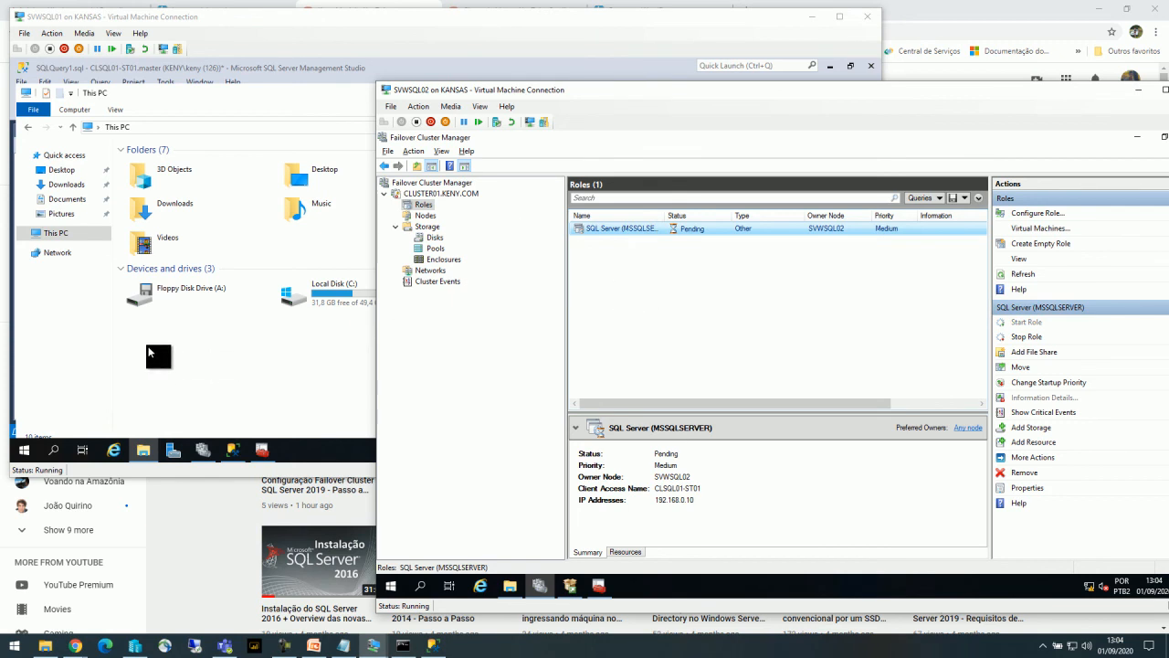
Check the SQL Server role's status and owner node in Failover Cluster Manager on both SVWSQL01 and SVWSQL02
{"action": "mouse_move", "coordinate": [607, 90]}
{"action": "left_mouse_down"}
{"action": "mouse_move", "coordinate": [686, 87]}
{"action": "mouse_move", "coordinate": [616, 97]}
{"action": "left_mouse_up"}
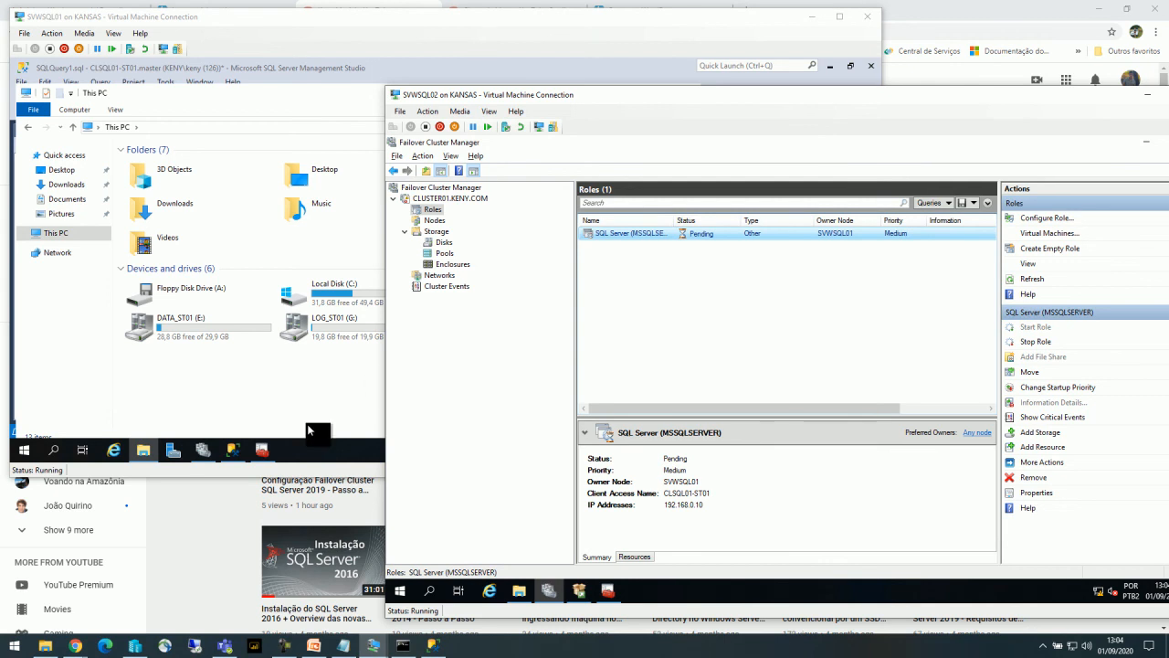
{"action": "left_click", "coordinate": [212, 447]}
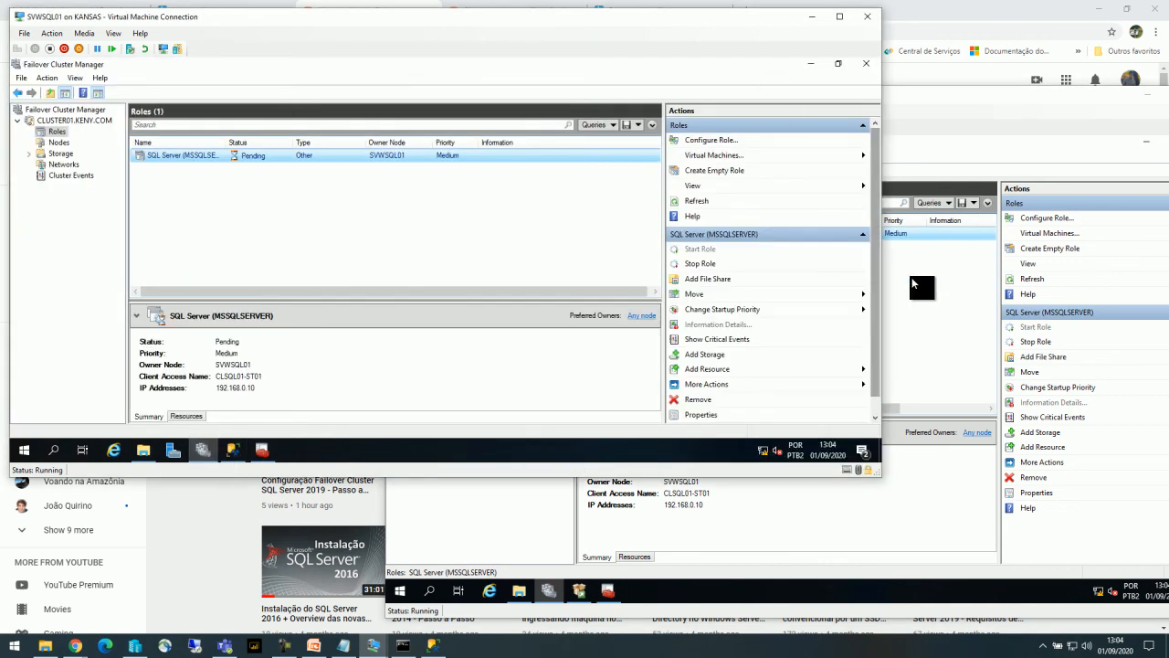
{"action": "left_click", "coordinate": [939, 135]}
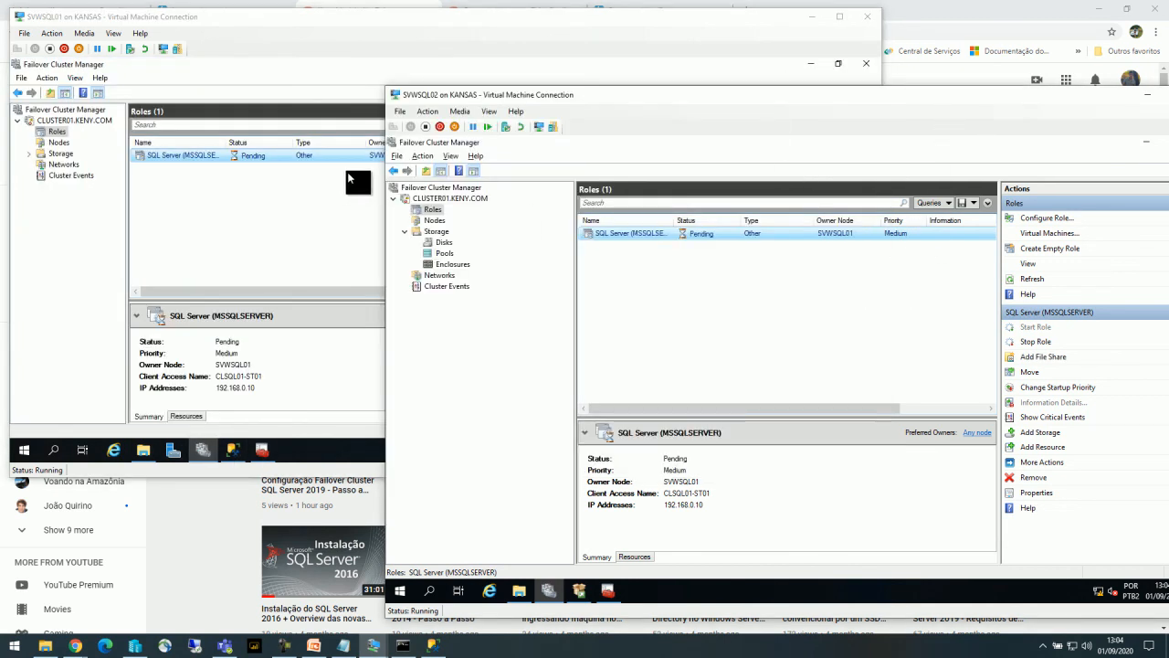
Compare the SQL Server (MSSQLSERVER) role's status on SVWSQL01 and SVWSQL02 while its move to SVWSQL01 finishes
{"action": "left_click_drag", "start_coordinate": [295, 25], "coordinate": [279, 27]}
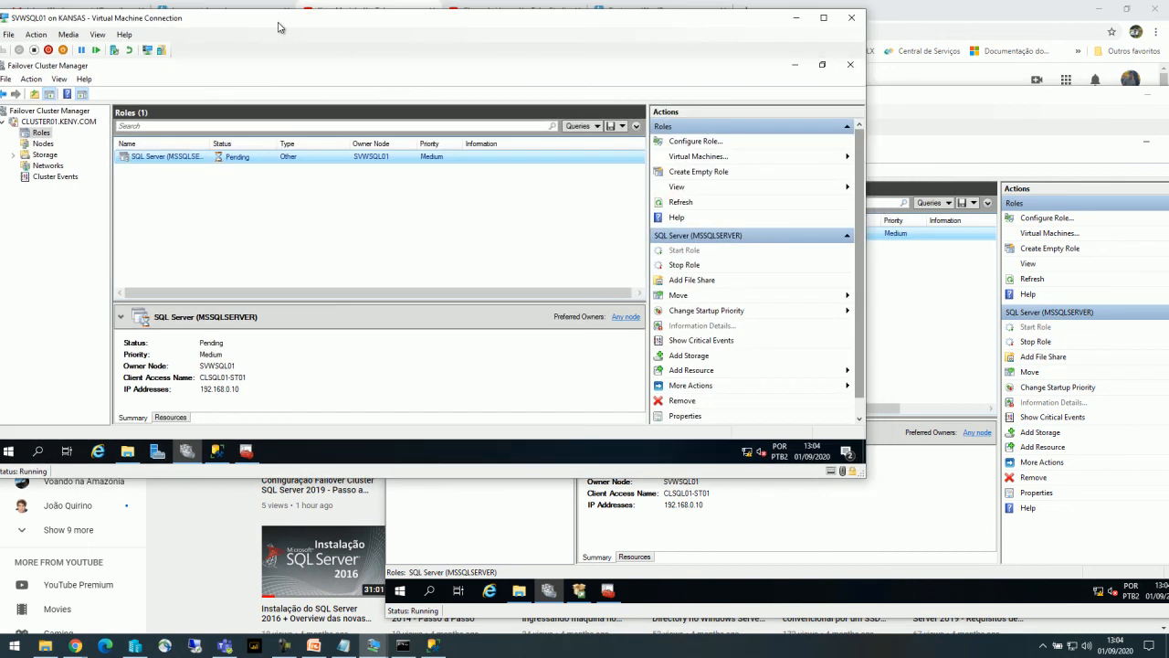
{"action": "left_click", "coordinate": [929, 146]}
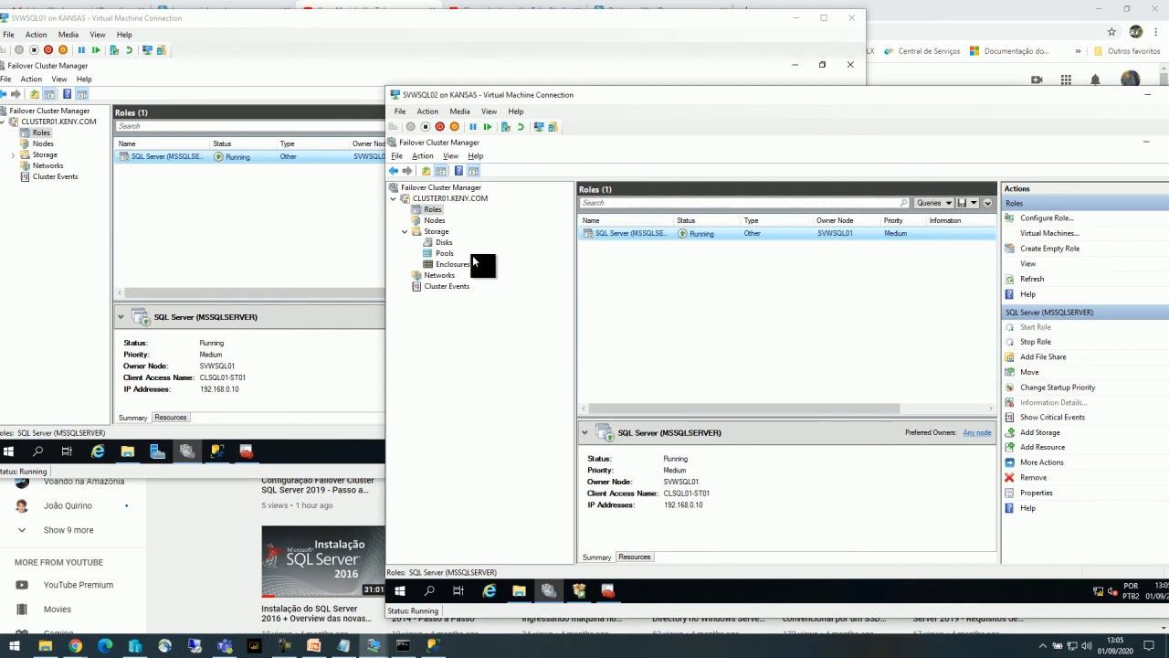
{"action": "left_click", "coordinate": [286, 211]}
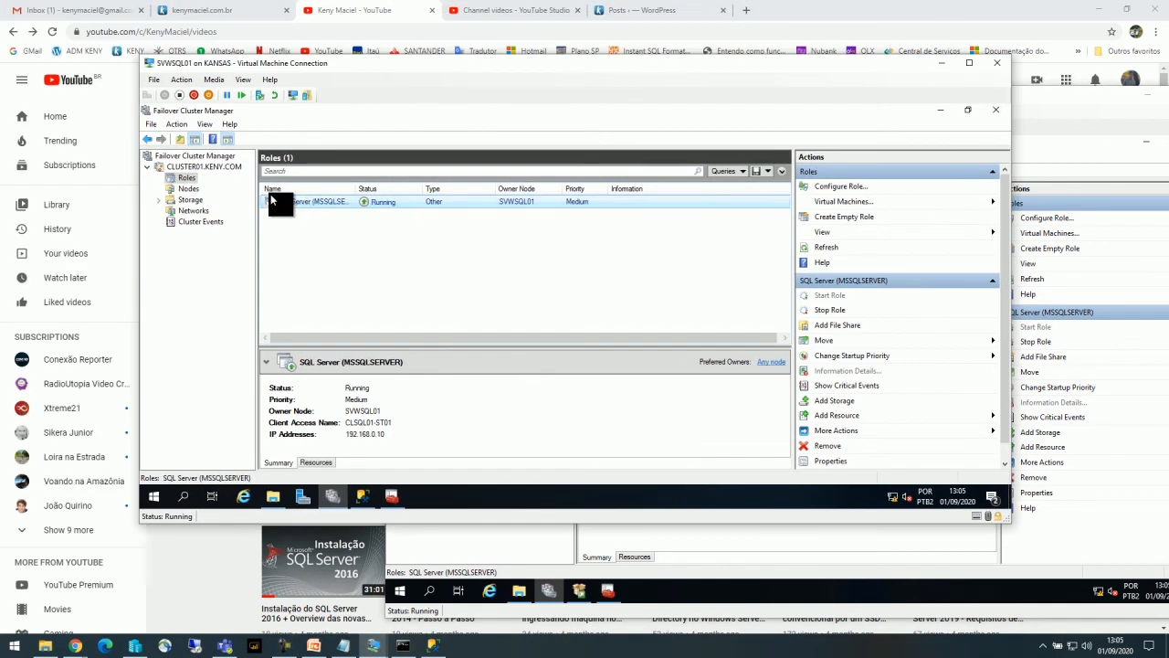
View the cluster's networks and the clustered disk list in Failover Cluster Manager on SVWSQL01
{"action": "left_click", "coordinate": [181, 199]}
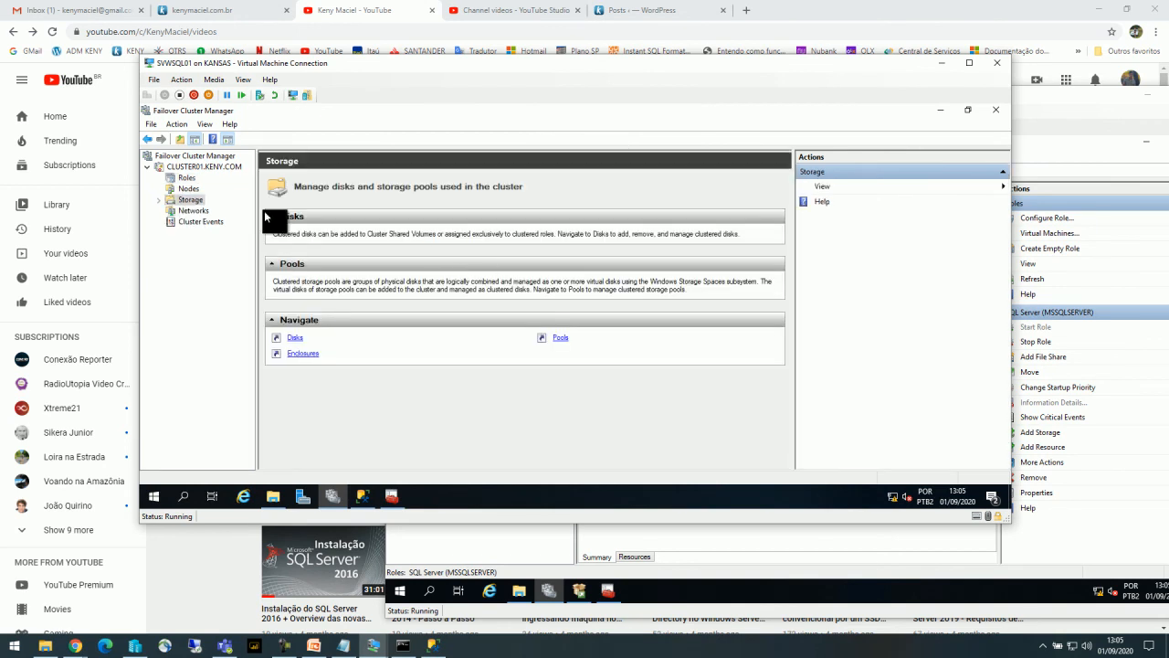
{"action": "left_click", "coordinate": [170, 211]}
{"action": "left_click", "coordinate": [187, 201]}
{"action": "left_click", "coordinate": [159, 200]}
{"action": "left_click", "coordinate": [192, 243]}
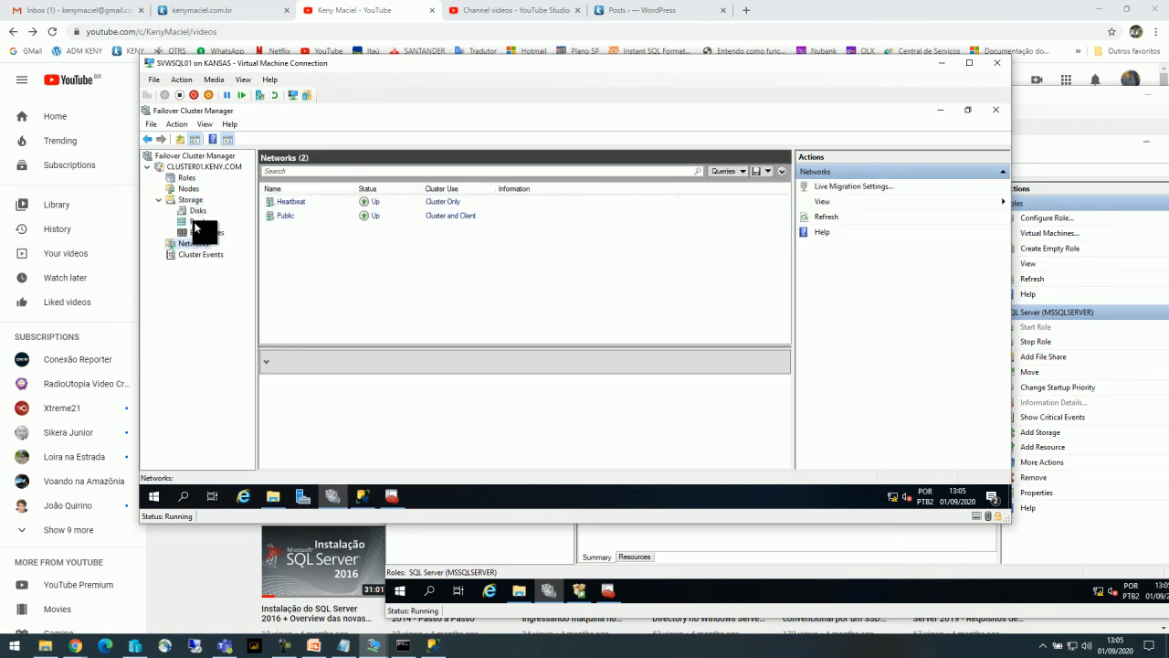
{"action": "left_click", "coordinate": [197, 211]}
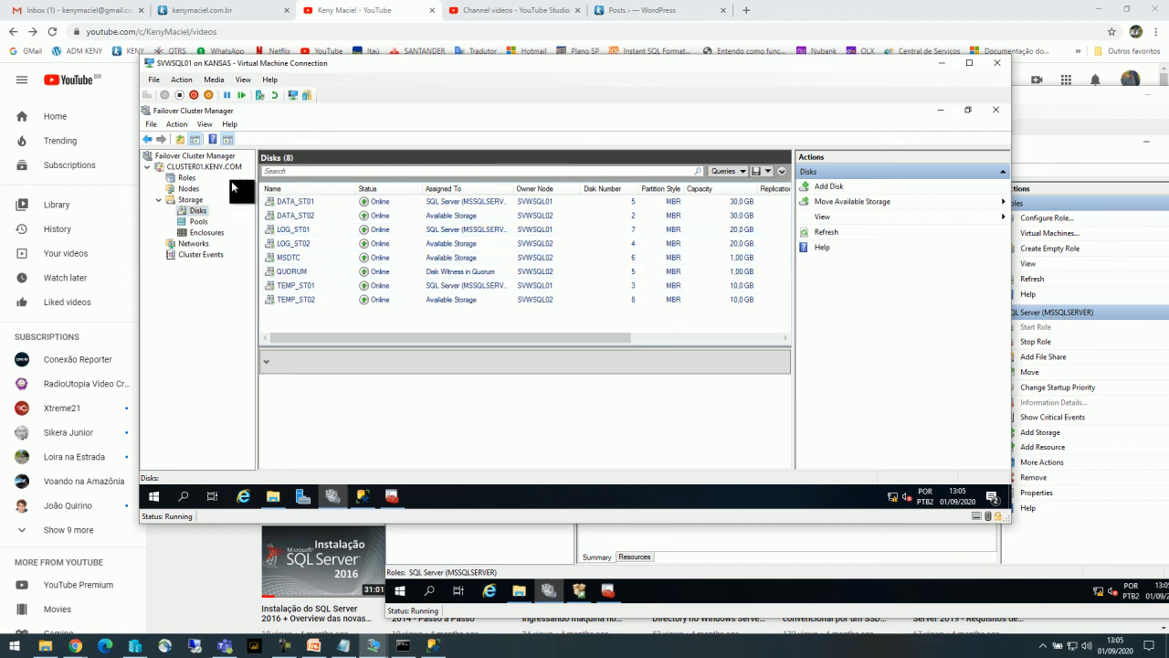
Configure a high-availability Distributed Transaction Coordinator (DTC) role on CLUSTER01.KENY.COM, entering MSDTC as the client access name
{"action": "right_click", "coordinate": [208, 167]}
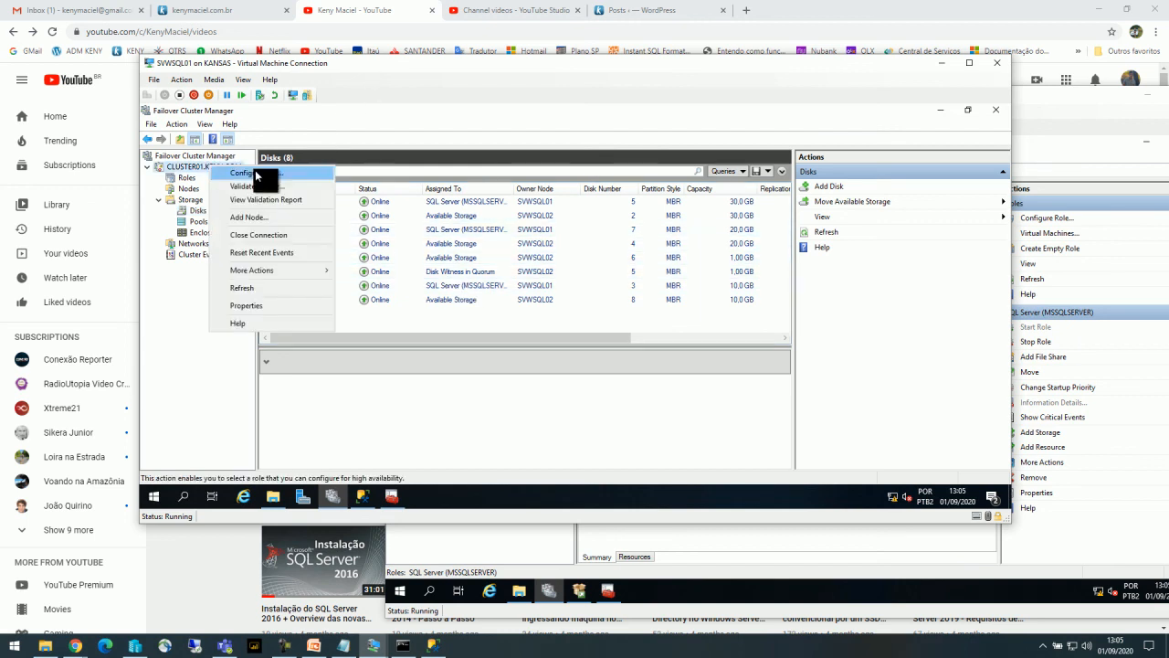
{"action": "left_click", "coordinate": [273, 174]}
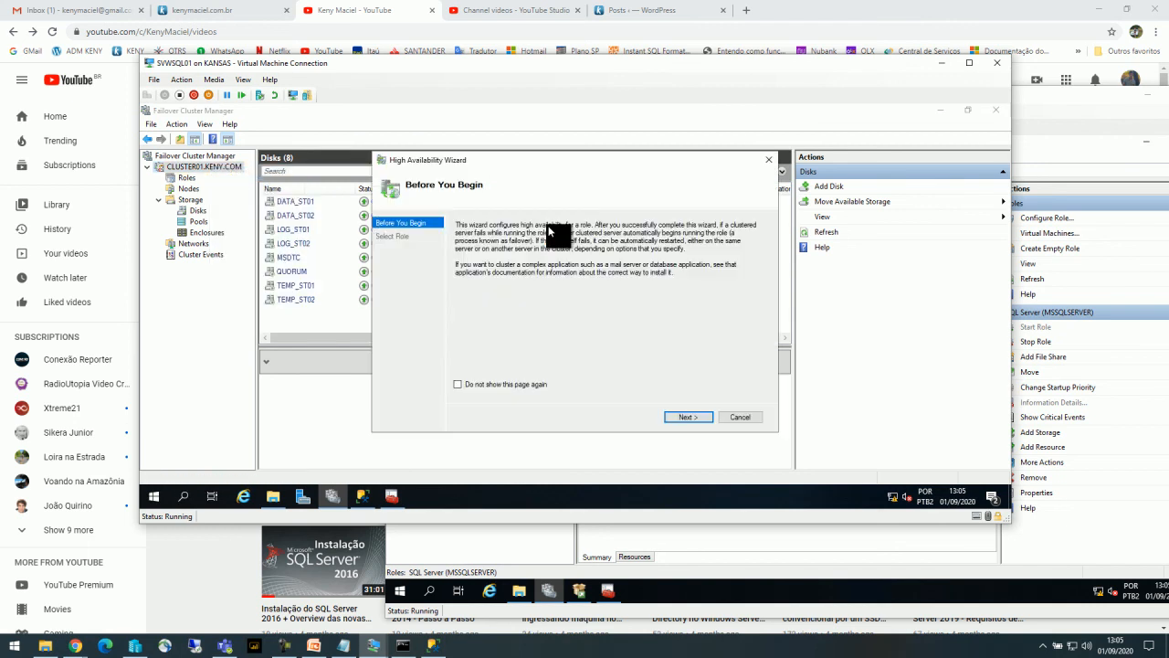
{"action": "left_click", "coordinate": [679, 418]}
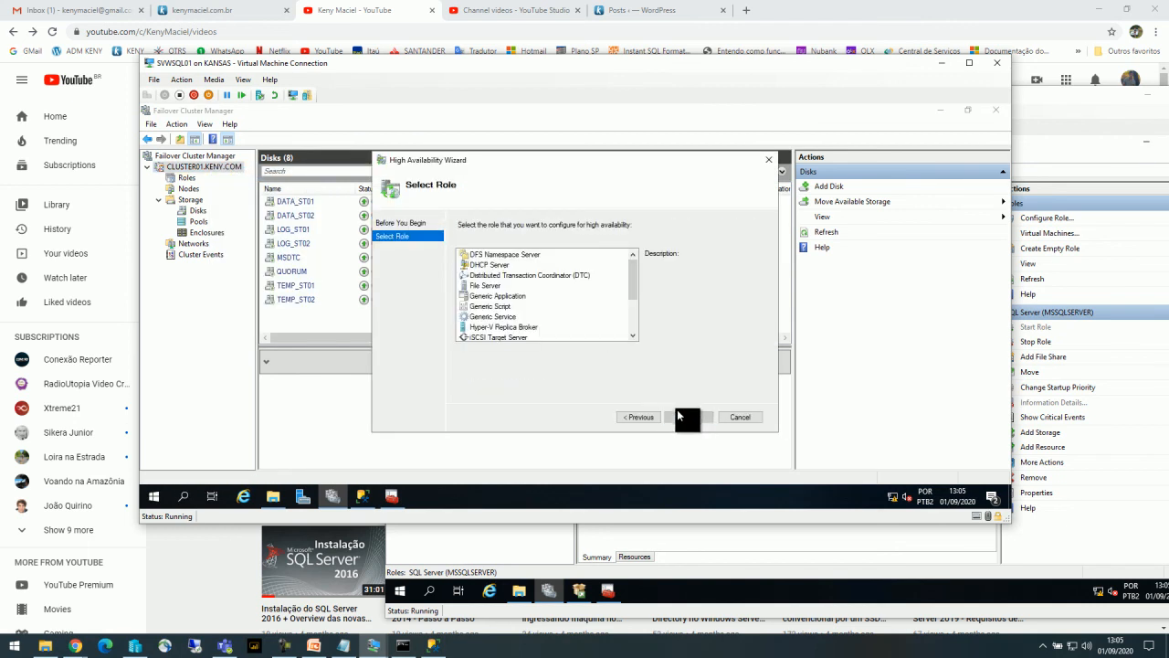
{"action": "left_click", "coordinate": [553, 277]}
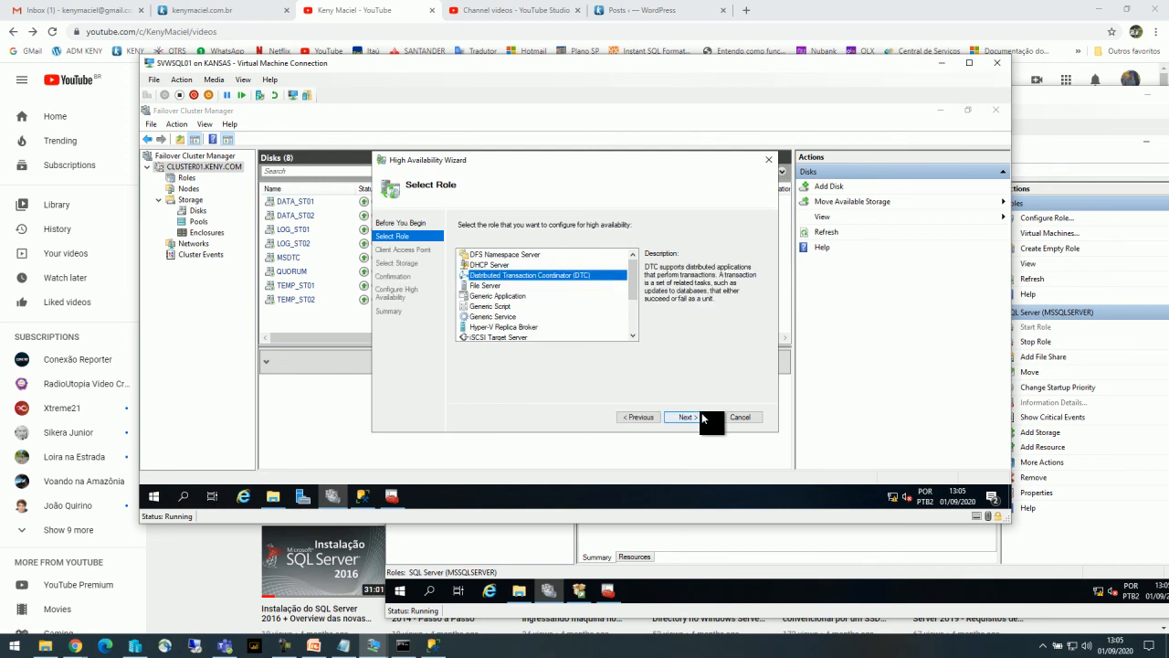
{"action": "left_click", "coordinate": [687, 418]}
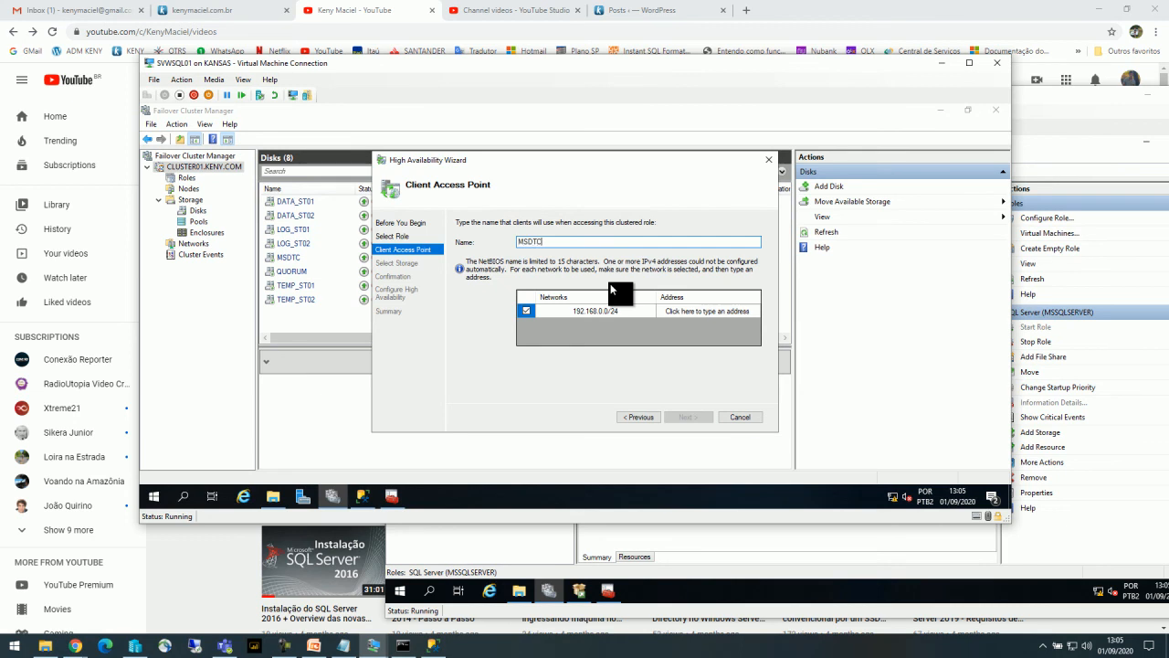
{"action": "left_click_drag", "start_coordinate": [542, 157], "coordinate": [549, 161]}
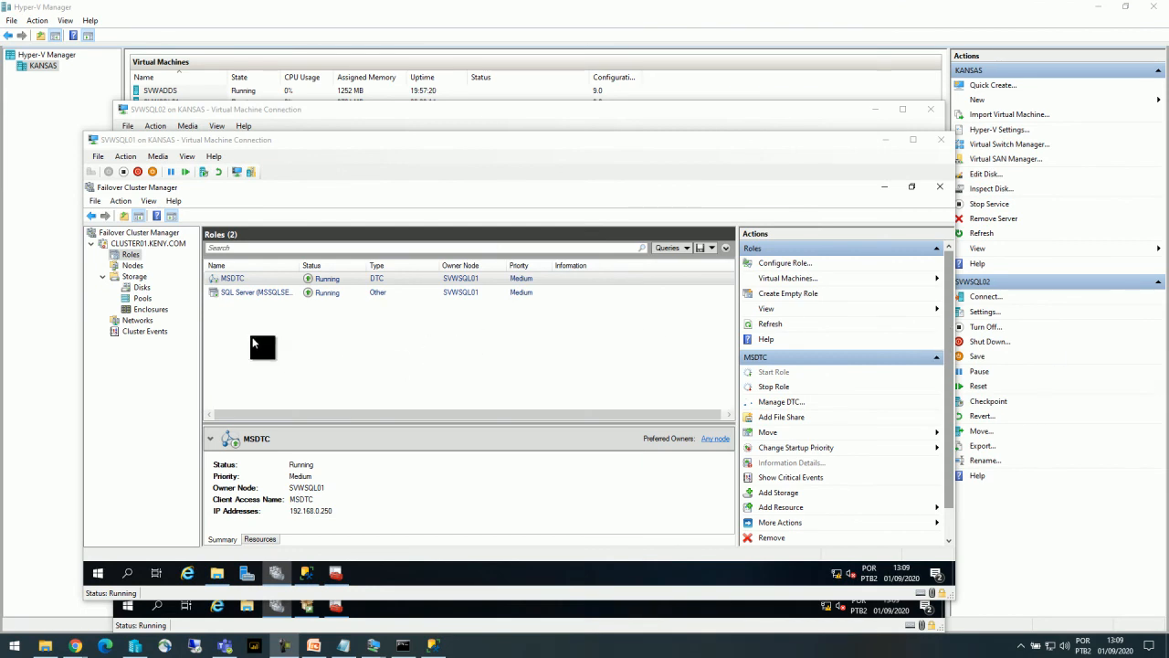
Widen the role name column on SVWSQL01 and check the status and owner of the MSDTC and SQL Server roles
{"action": "left_click", "coordinate": [133, 254]}
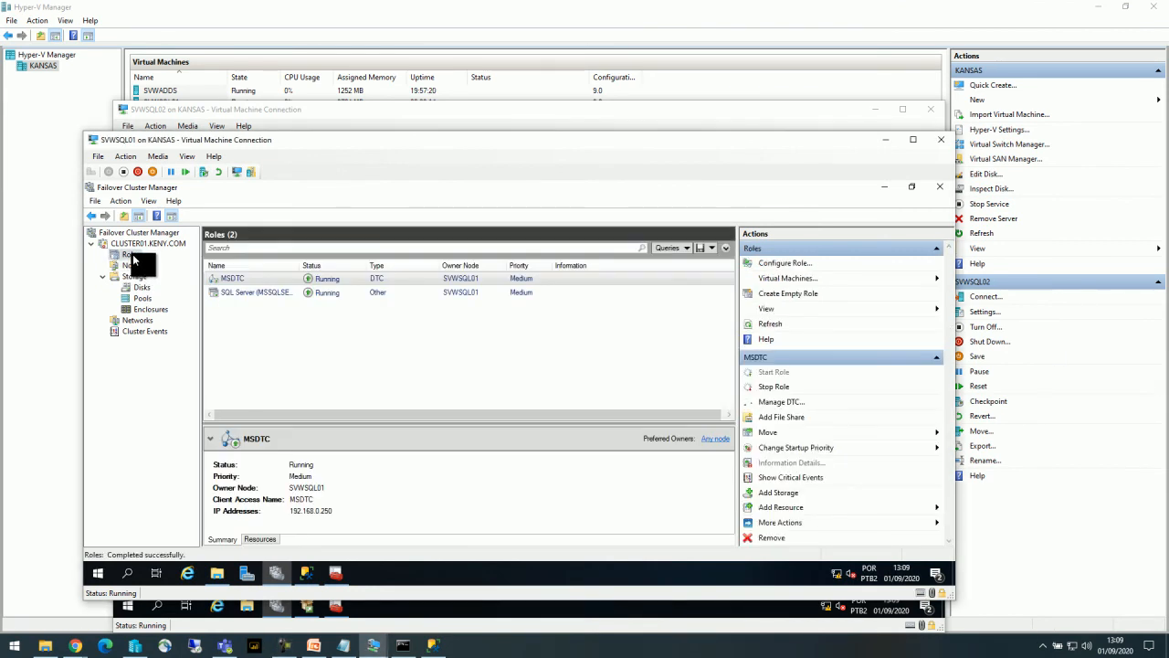
{"action": "left_click", "coordinate": [263, 279]}
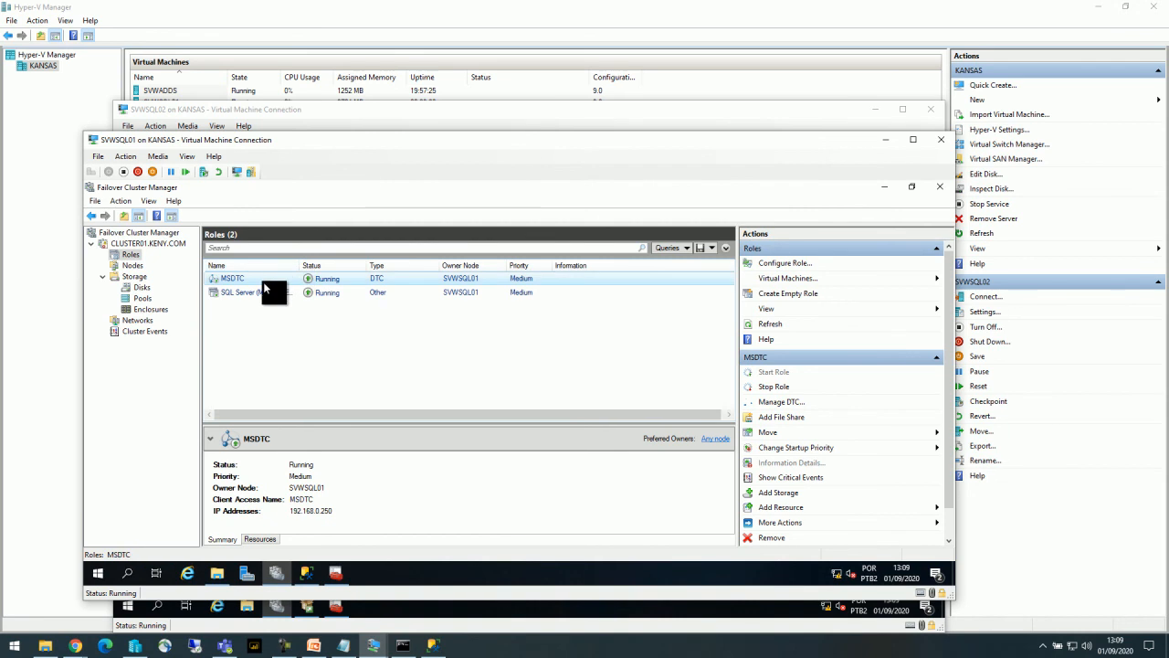
{"action": "double_click", "coordinate": [300, 264]}
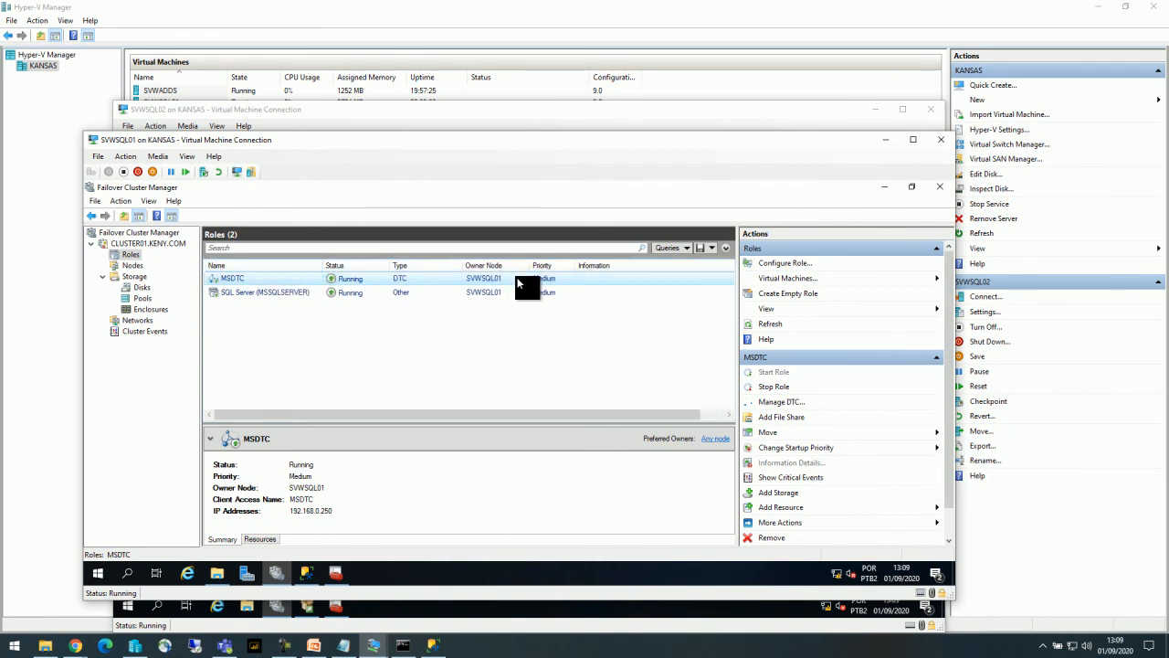
{"action": "left_click", "coordinate": [444, 293]}
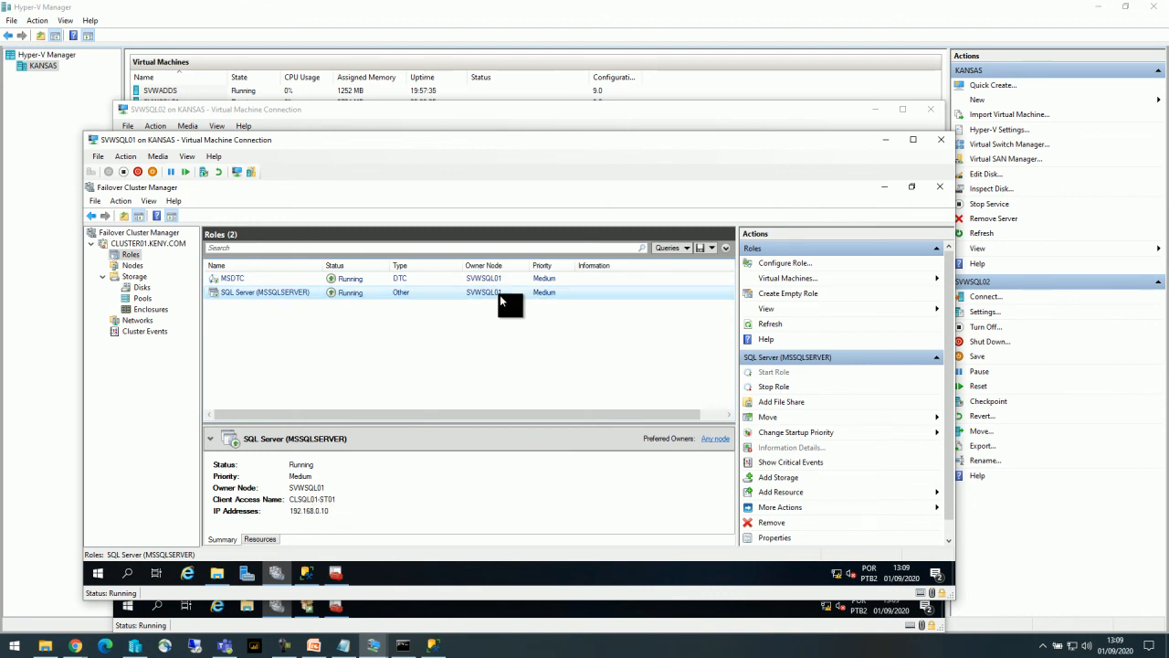
Move the SVWSQL01 window aside and check the cluster's roles and nodes on SVWSQL02
{"action": "left_click_drag", "start_coordinate": [600, 143], "coordinate": [467, 320]}
{"action": "left_click", "coordinate": [528, 137]}
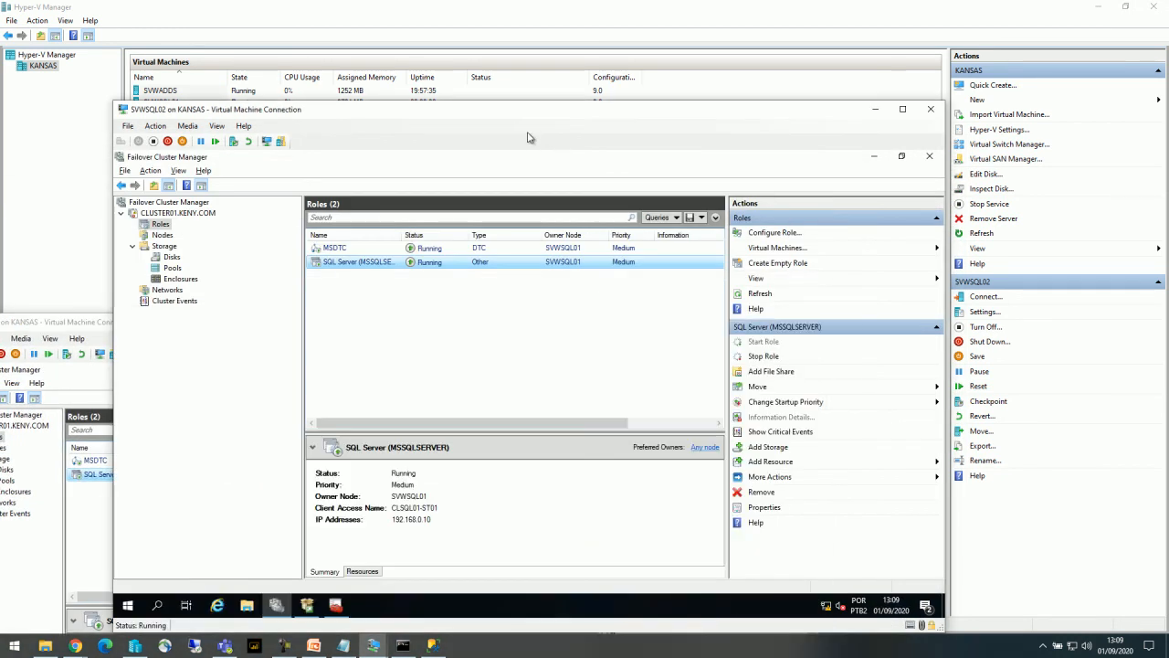
{"action": "left_click", "coordinate": [172, 266]}
{"action": "left_click", "coordinate": [161, 223]}
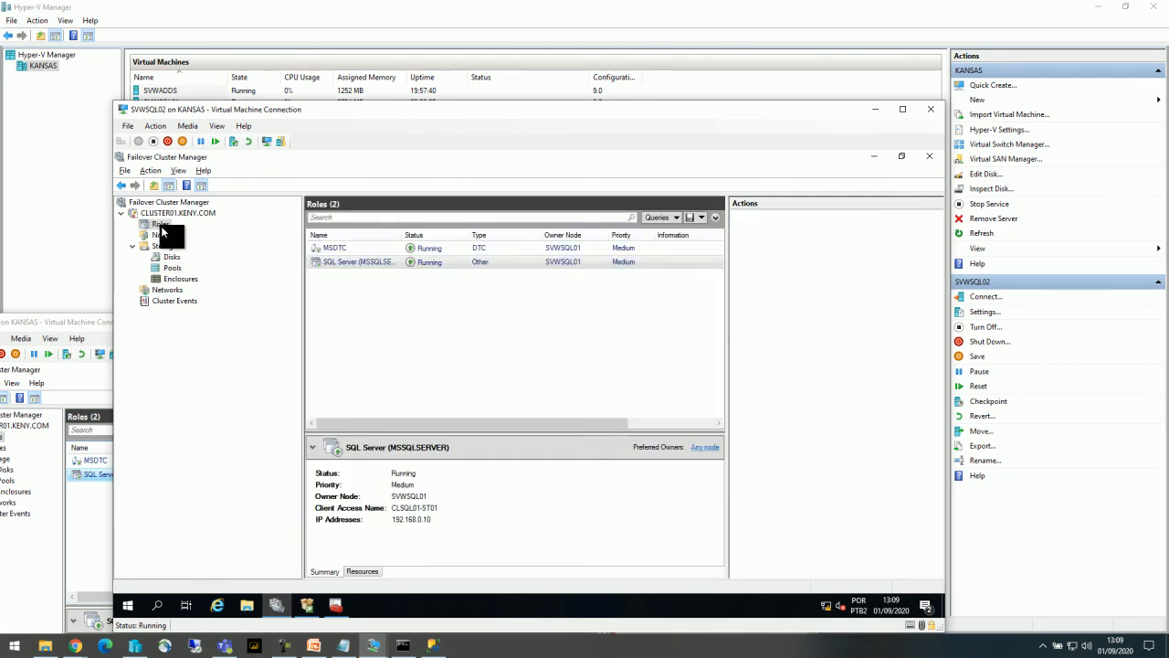
{"action": "left_click", "coordinate": [160, 234]}
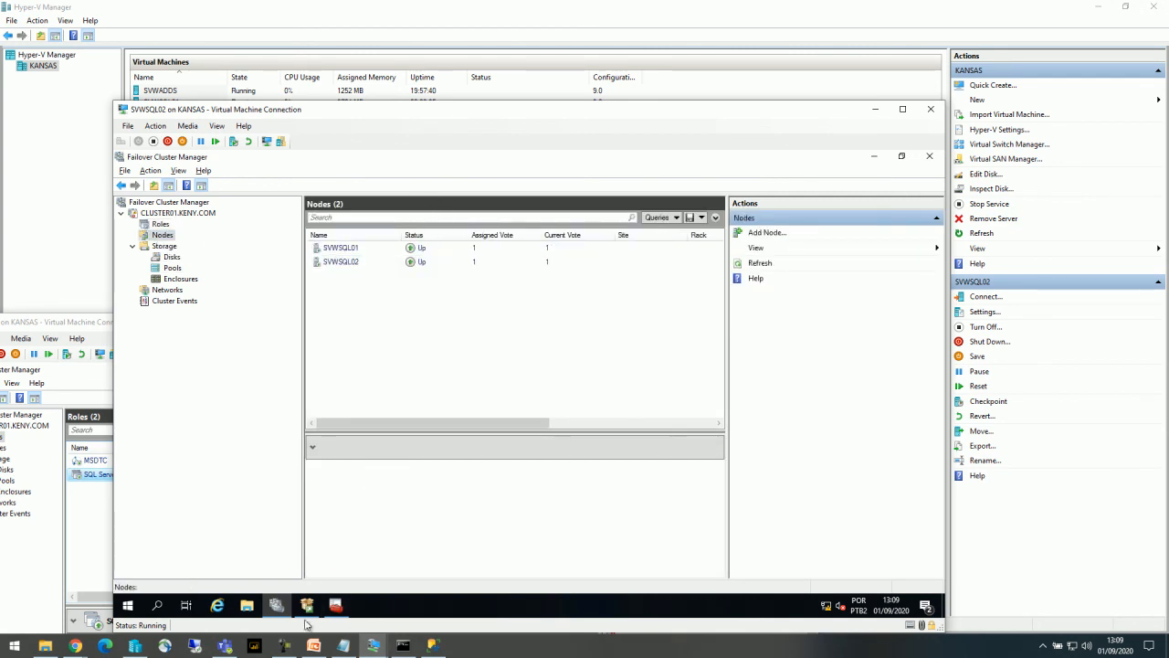
Switch to PowerPoint to review the Cronograma items for NODE 1, Management Studio and NODE 2, and minimize the presentation
{"action": "left_click", "coordinate": [313, 646]}
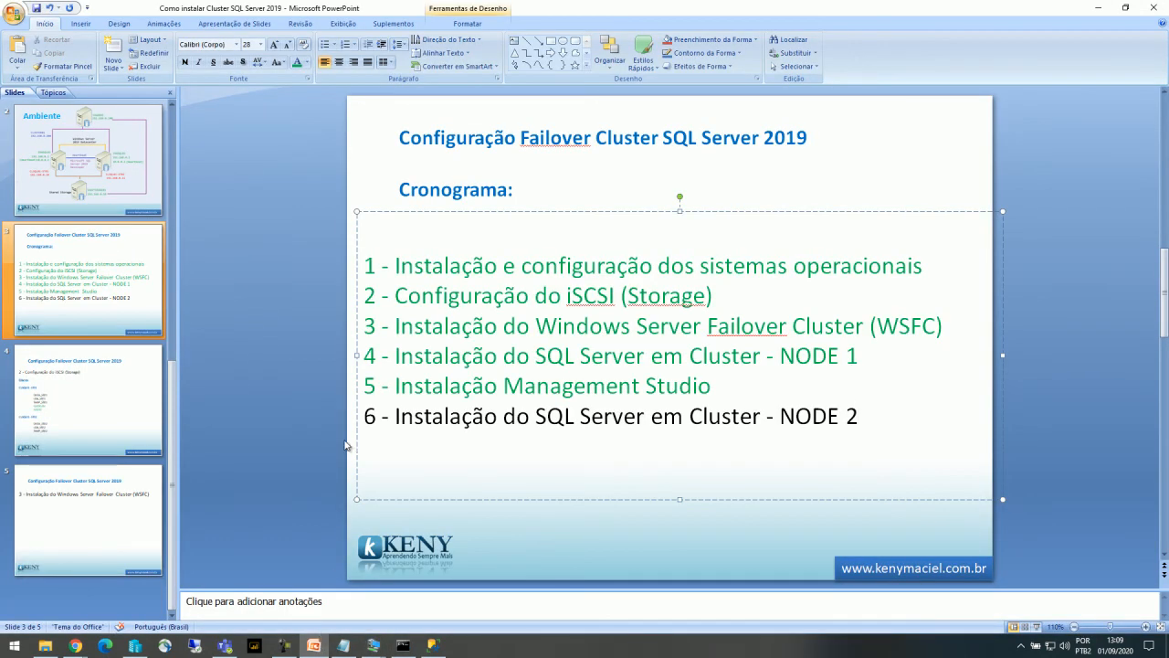
{"action": "left_click_drag", "start_coordinate": [365, 356], "coordinate": [864, 356]}
{"action": "left_click_drag", "start_coordinate": [714, 385], "coordinate": [408, 402]}
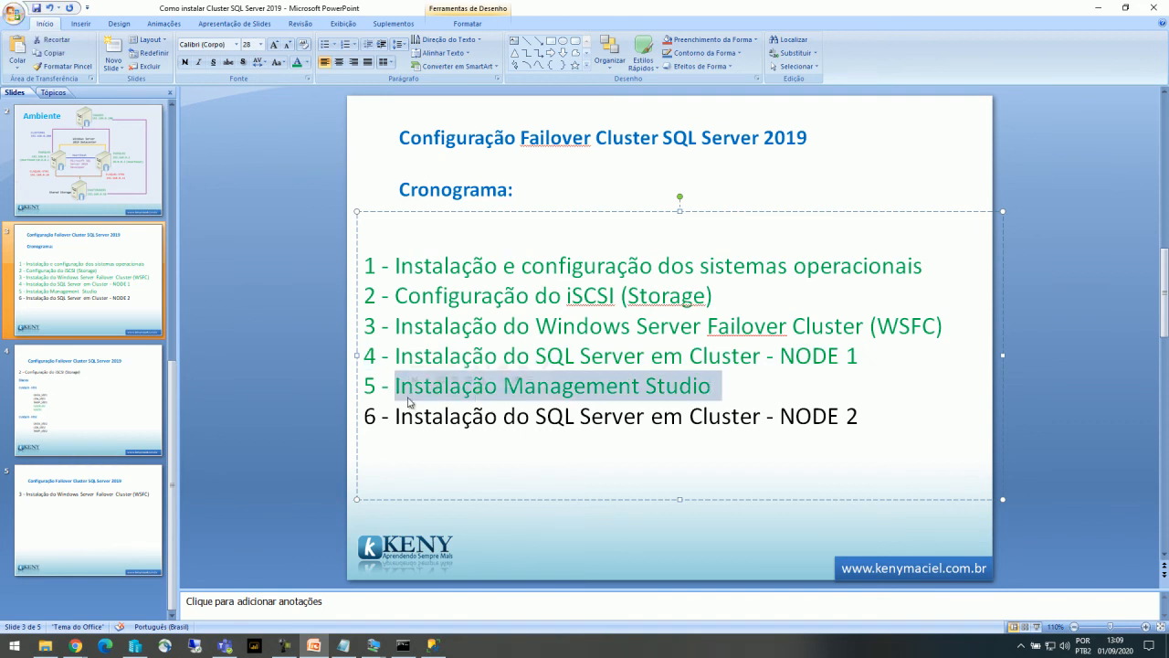
{"action": "left_click_drag", "start_coordinate": [778, 417], "coordinate": [863, 411]}
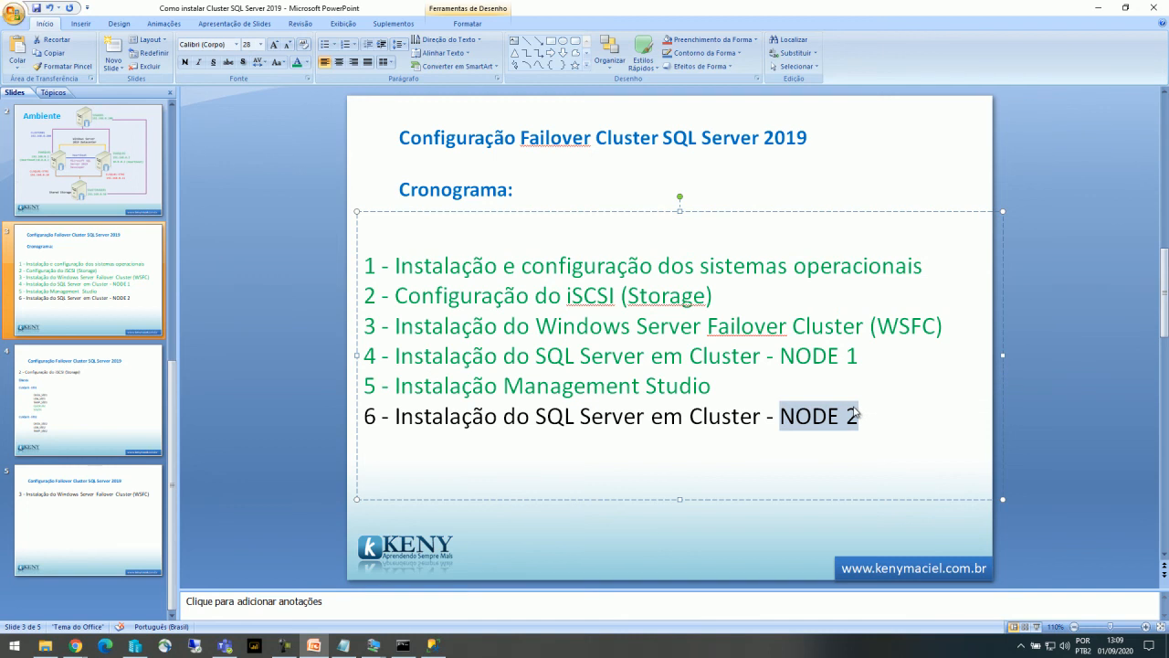
{"action": "left_click", "coordinate": [1097, 7]}
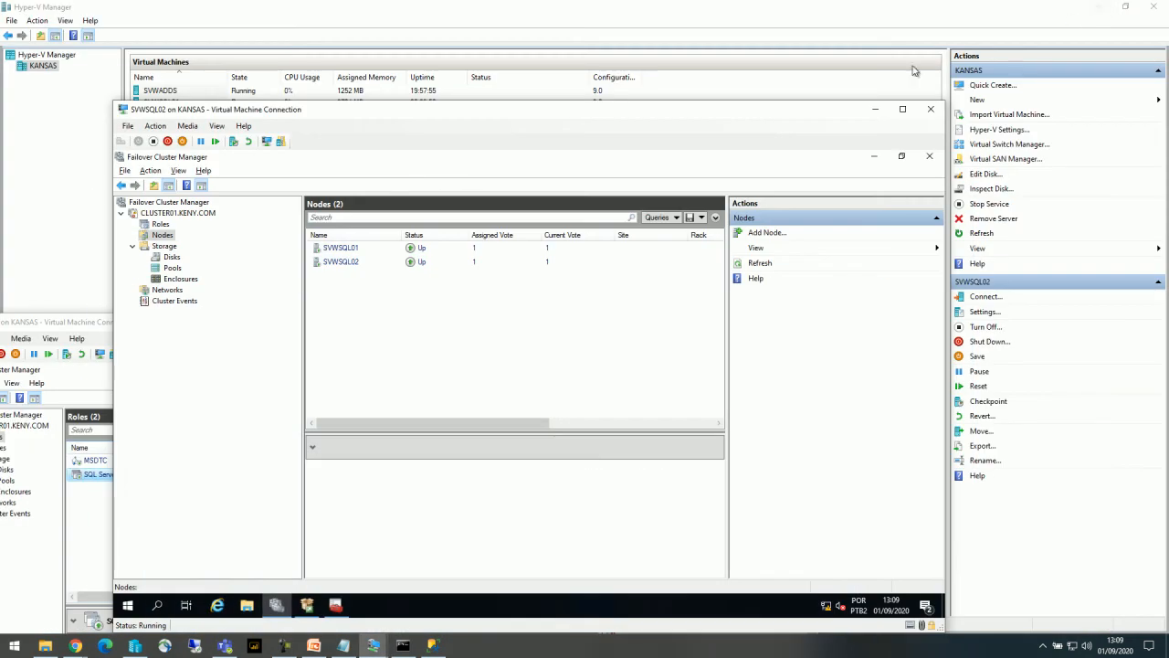